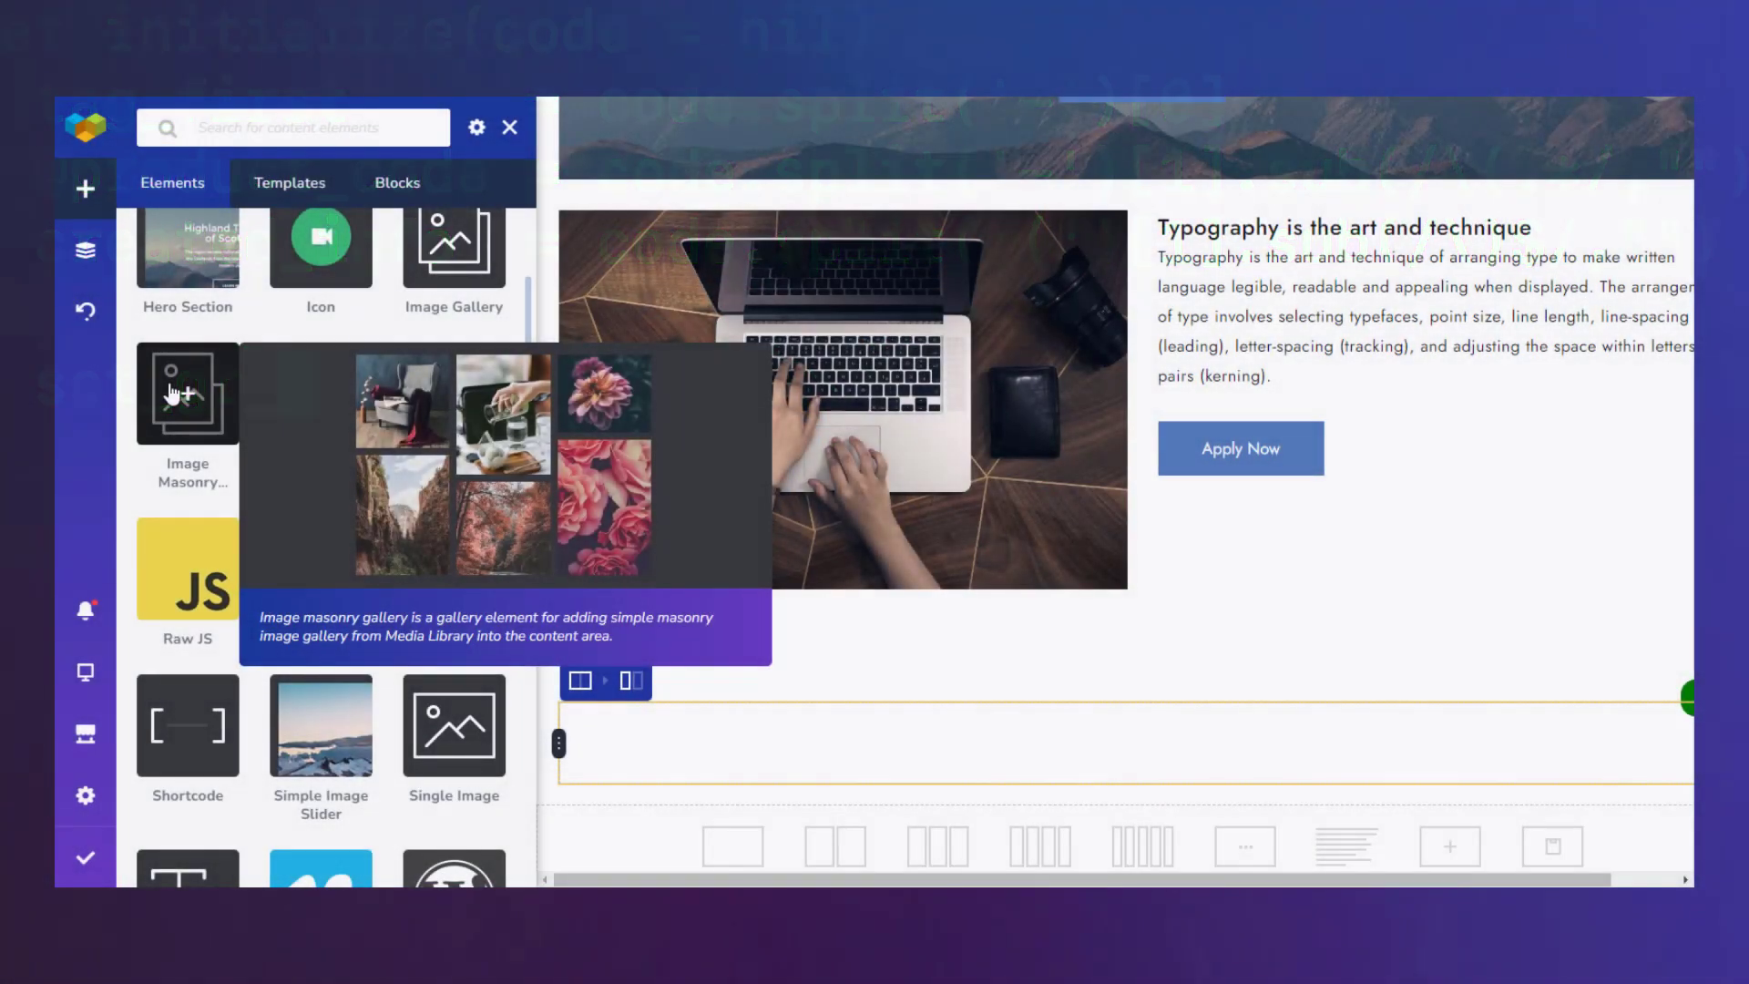
Drag an Image Masonry gallery into a new row below the laptop and typography section
{"action": "left_click_drag", "start_coordinate": [171, 393], "coordinate": [1106, 665]}
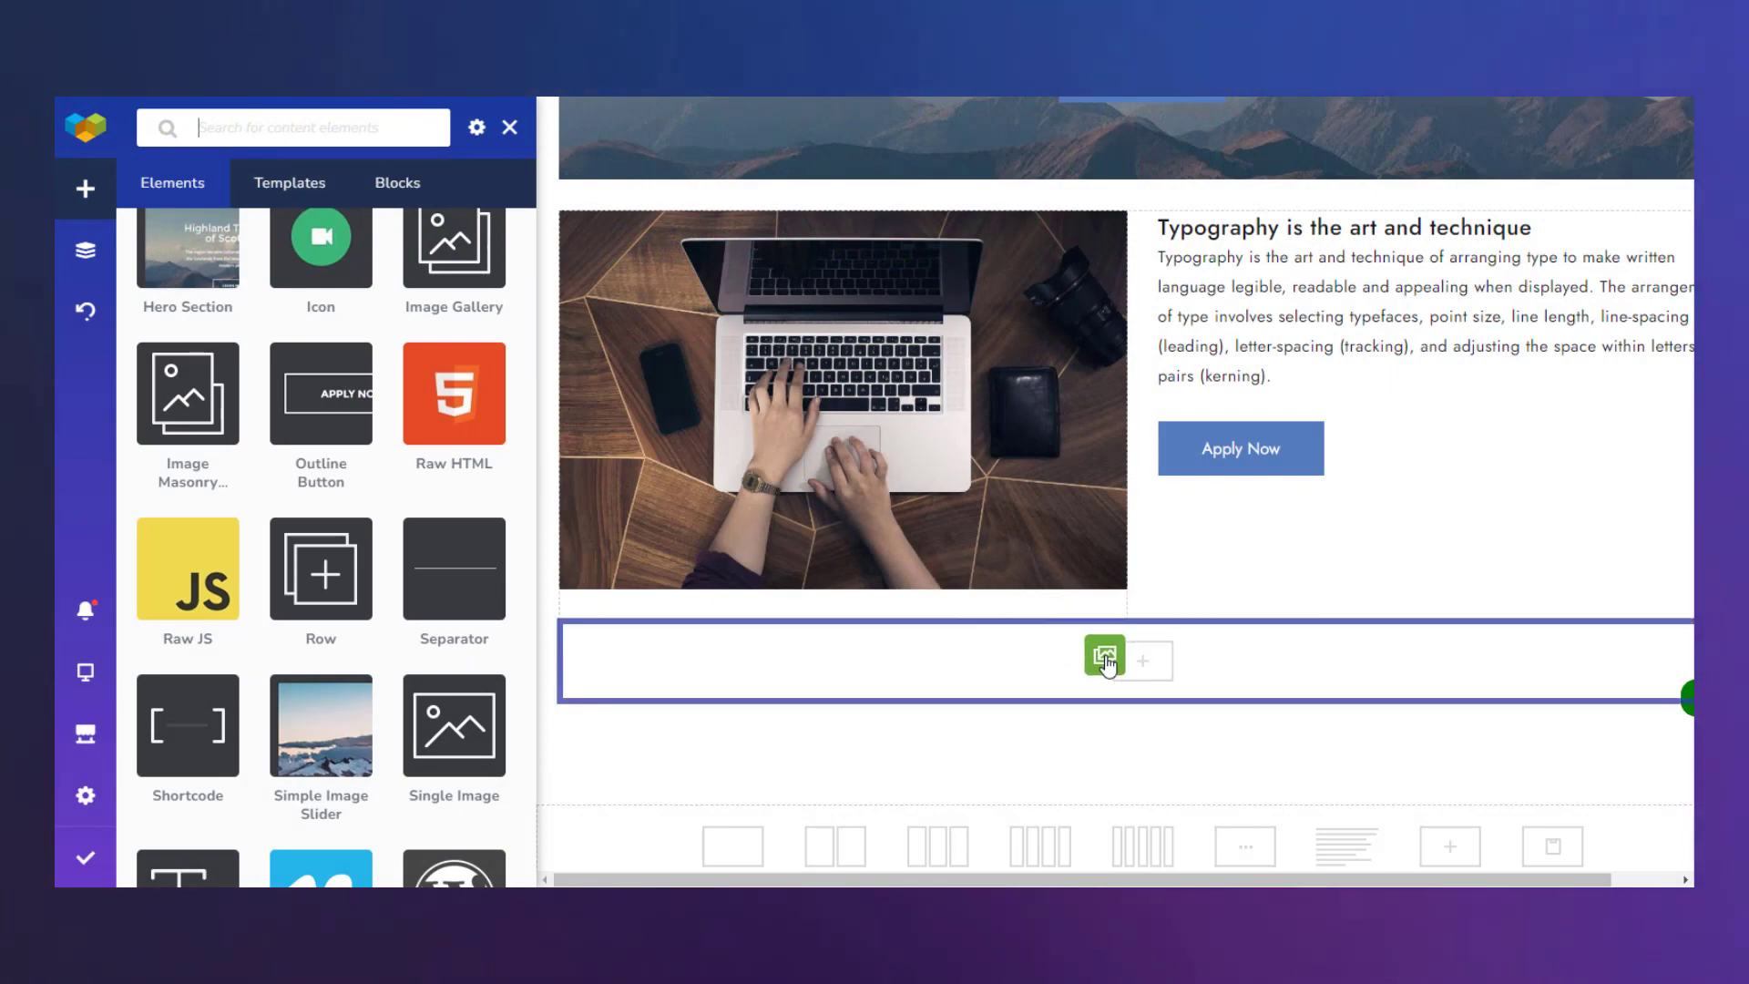
{"action": "scroll", "coordinate": [1108, 670], "scroll_direction": "down", "scroll_amount": 5}
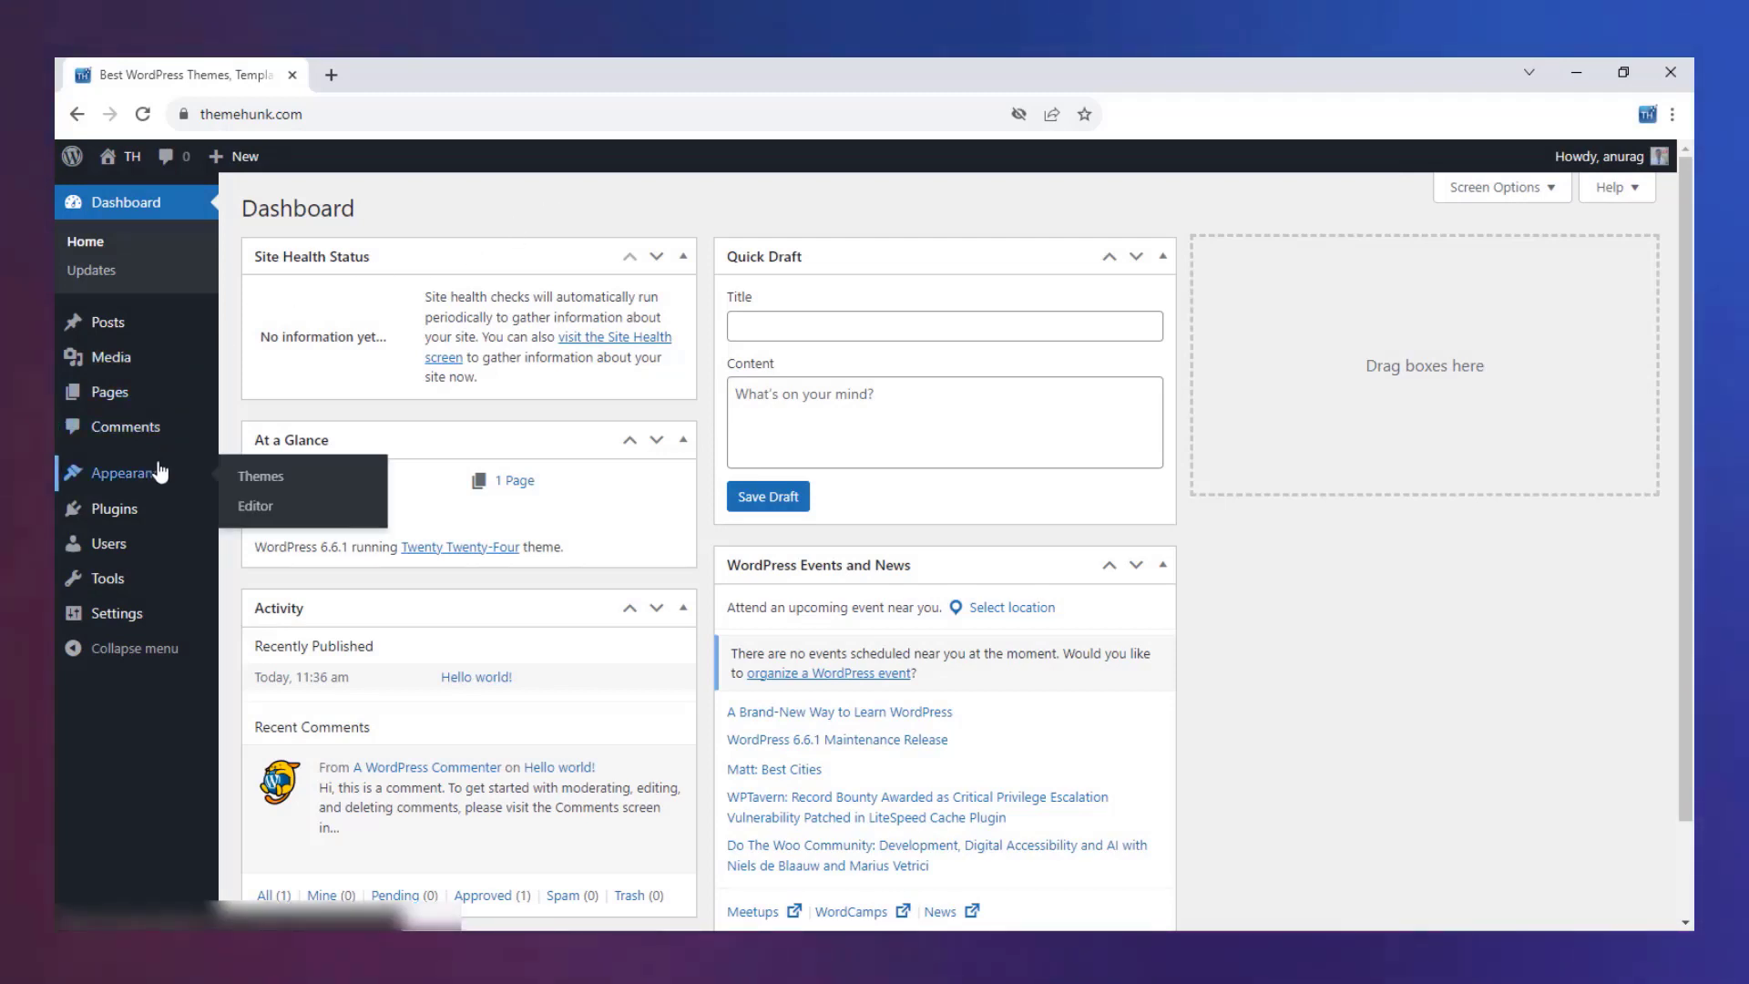
Under Appearance > Themes, search 'shop mania', then install and activate Th Shop Mania
{"action": "left_click", "coordinate": [162, 471]}
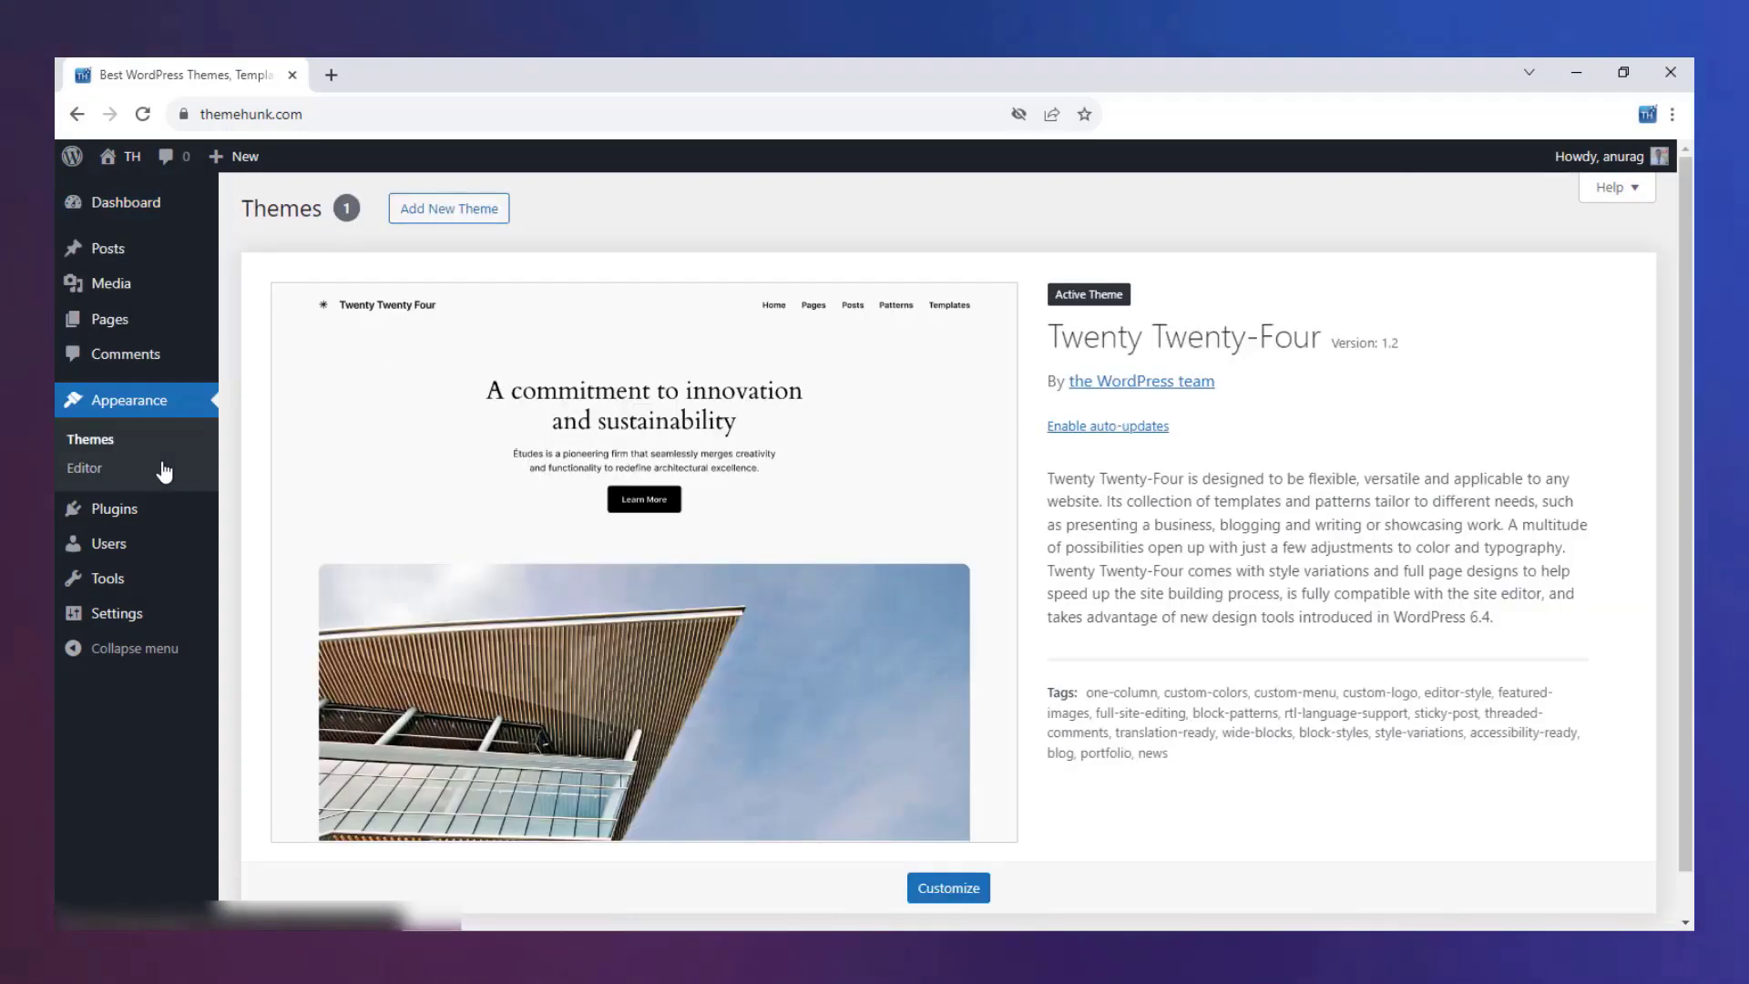
{"action": "left_click", "coordinate": [416, 225]}
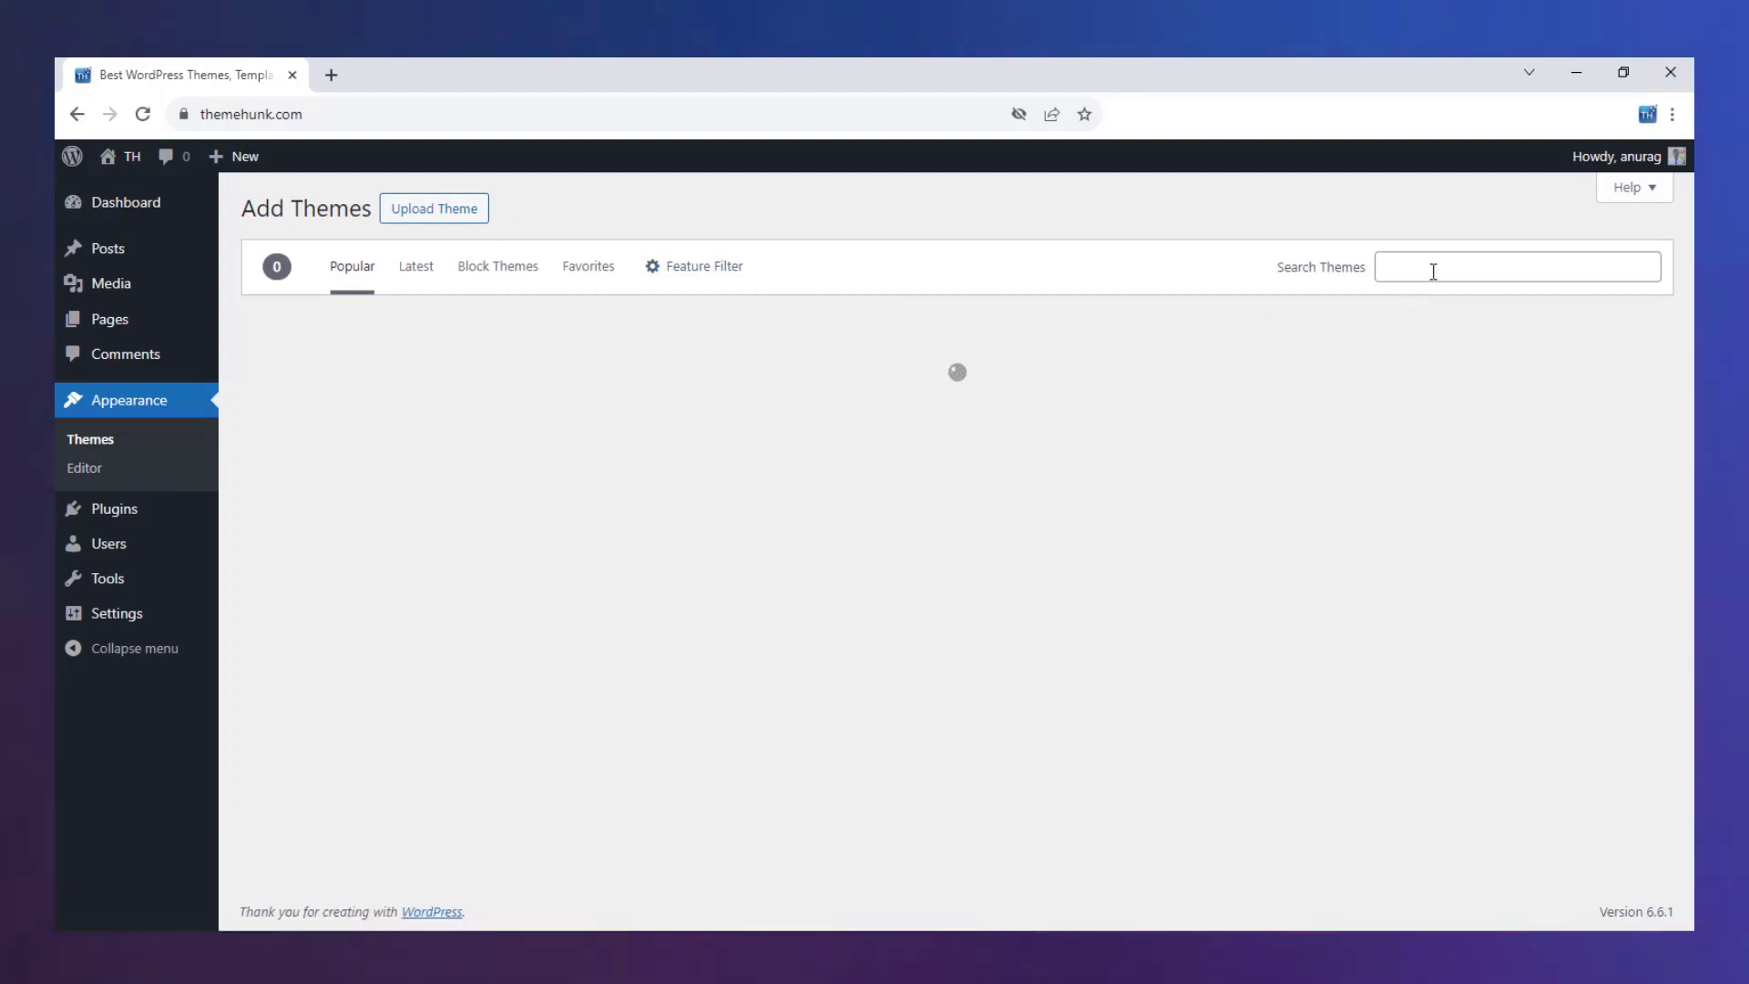
{"action": "left_click", "coordinate": [1448, 261]}
{"action": "type", "text": "shop mania"}
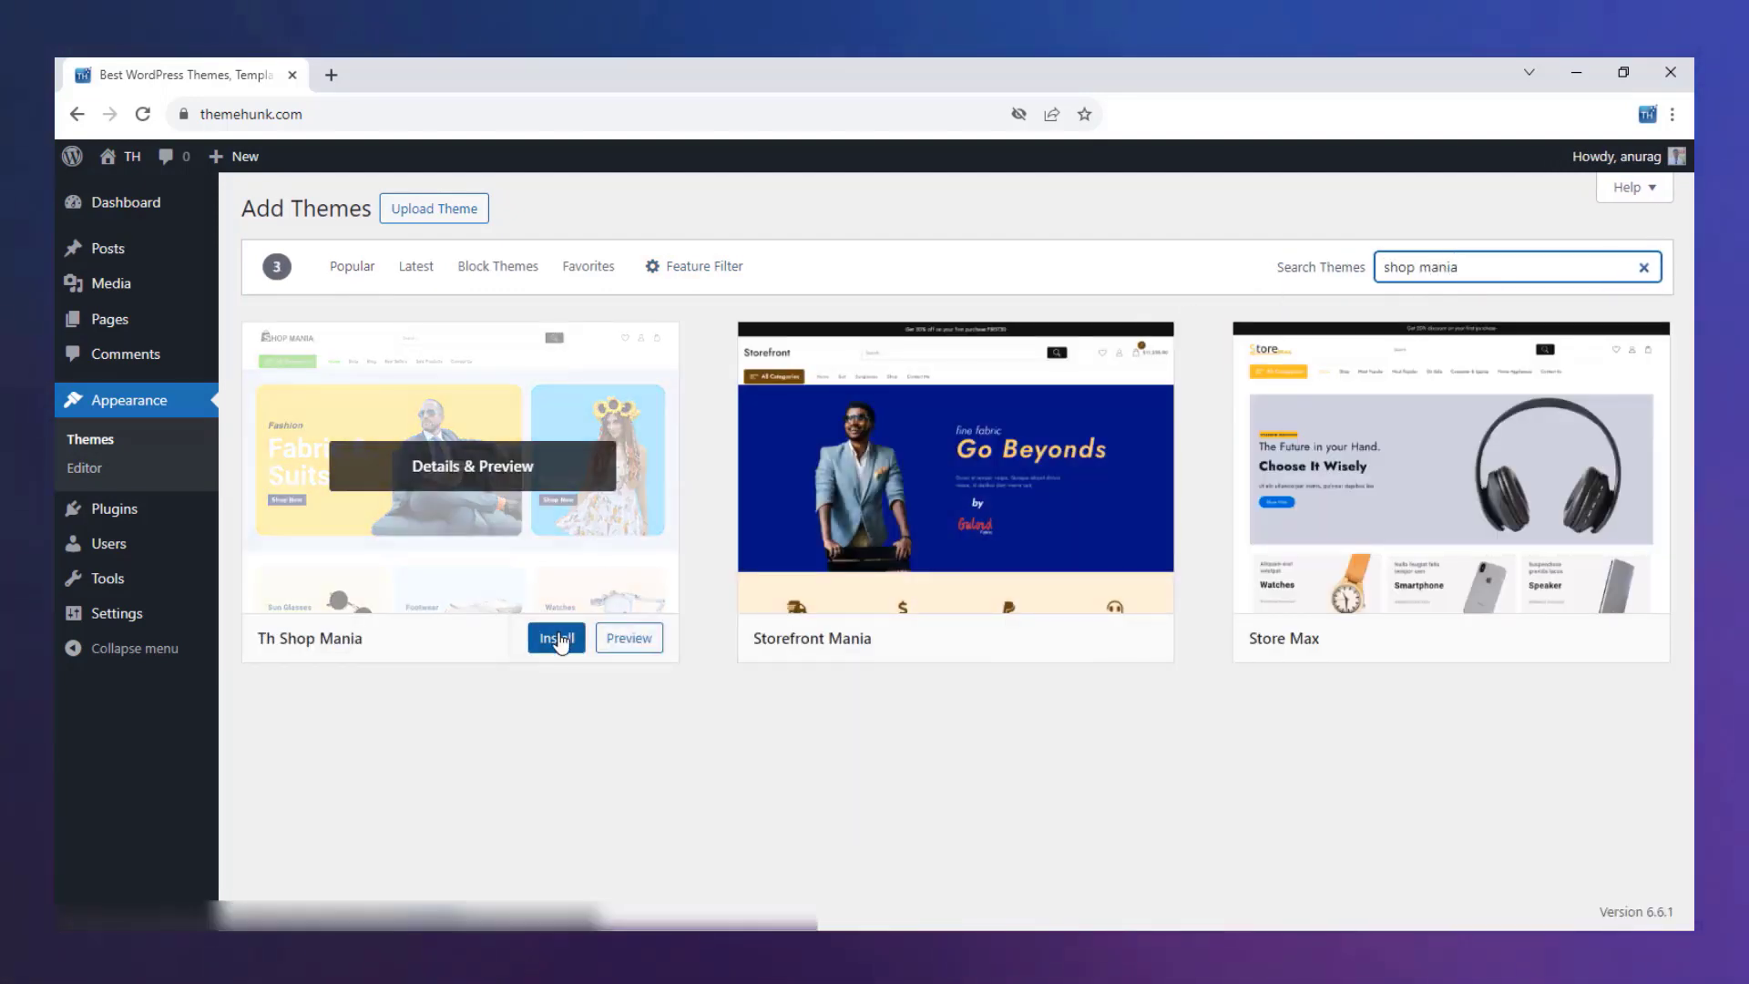
{"action": "left_click", "coordinate": [558, 637]}
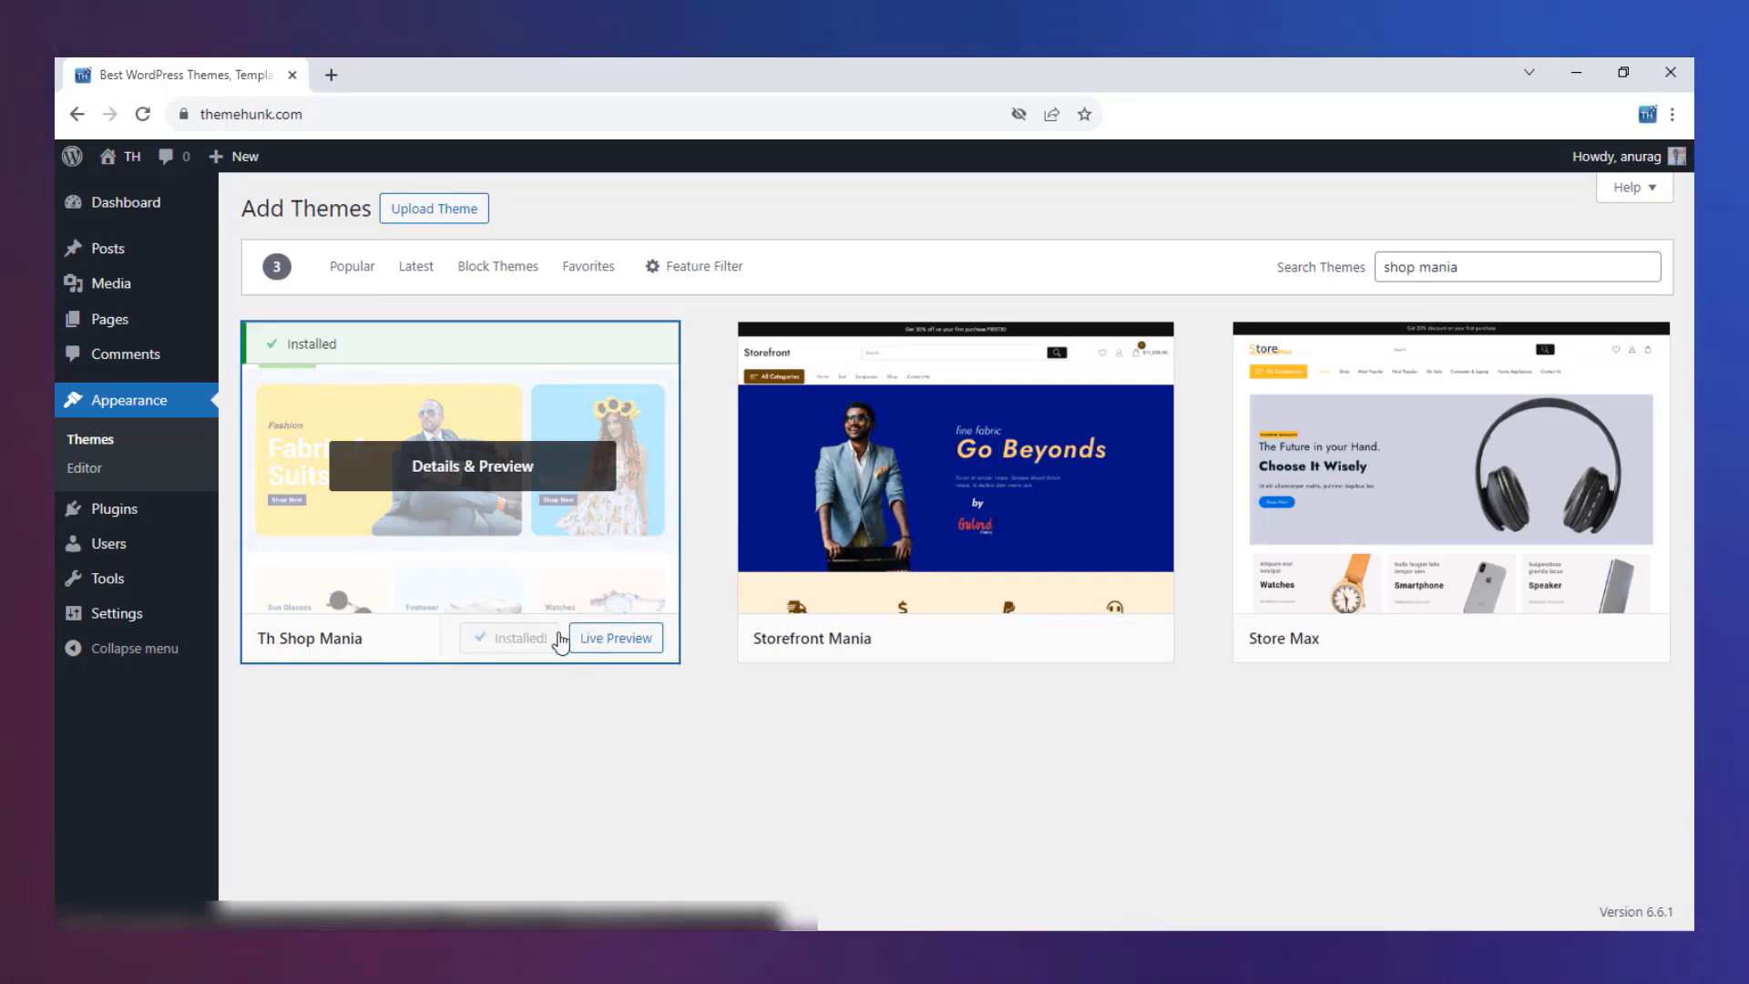
{"action": "left_click", "coordinate": [556, 638]}
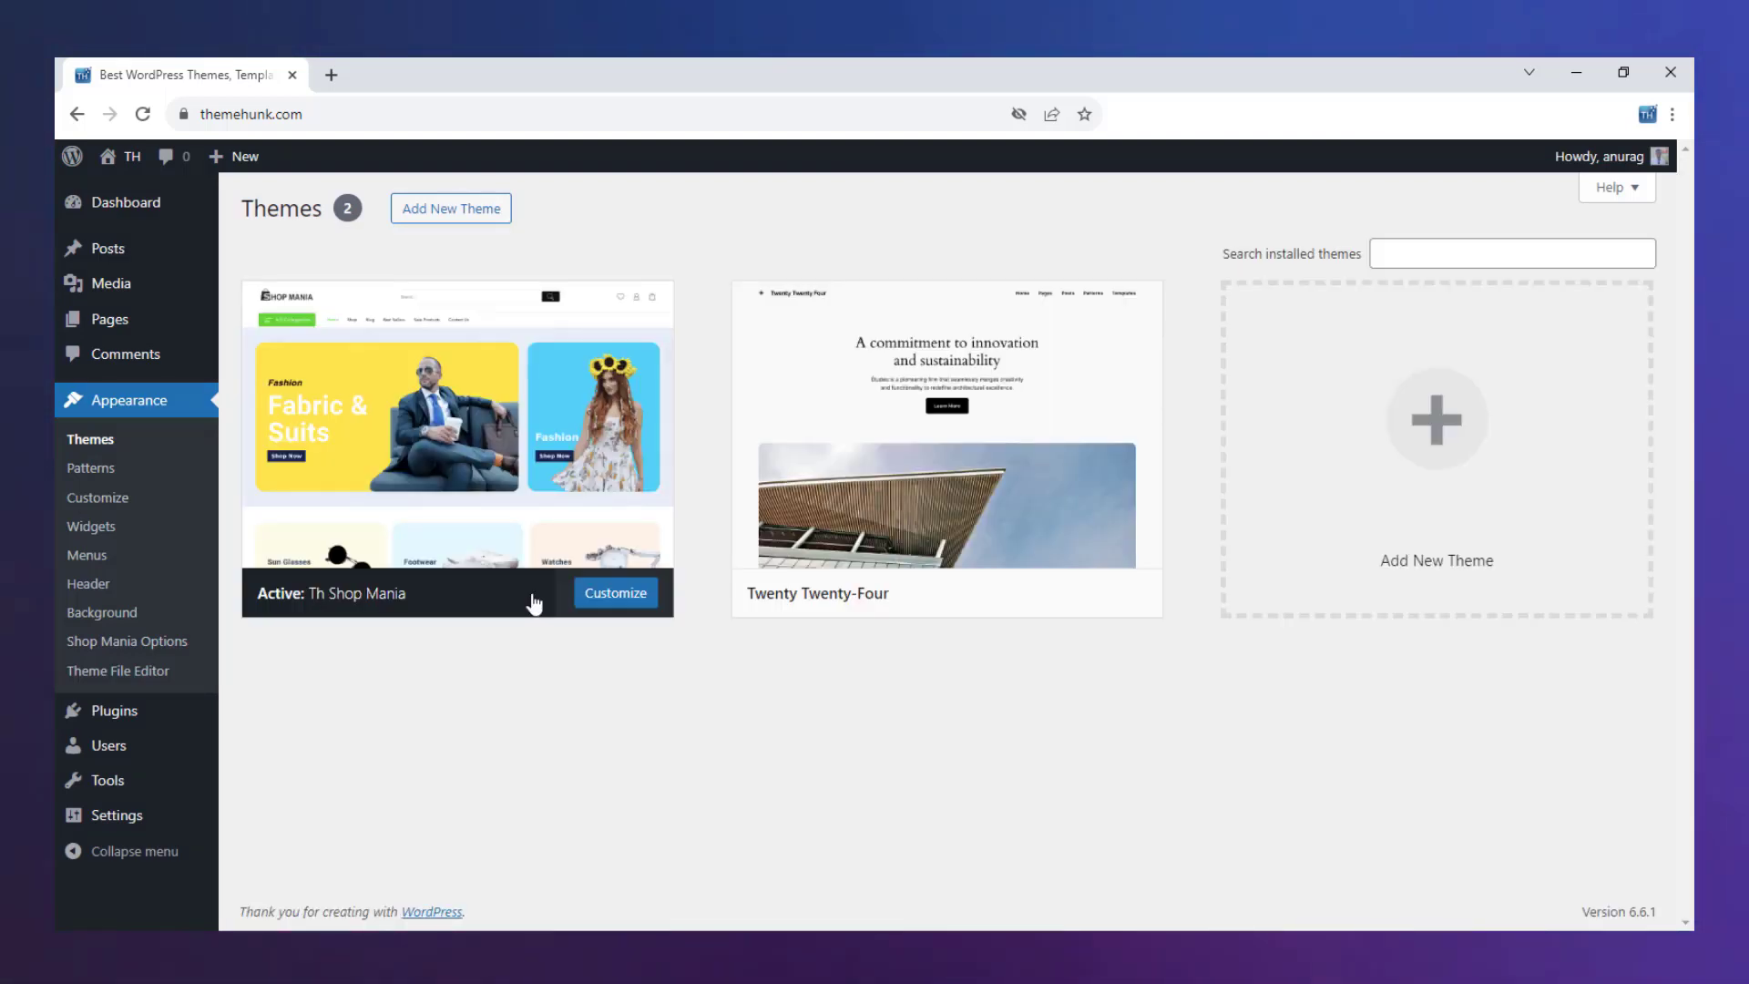
{"action": "mouse_move", "coordinate": [116, 720]}
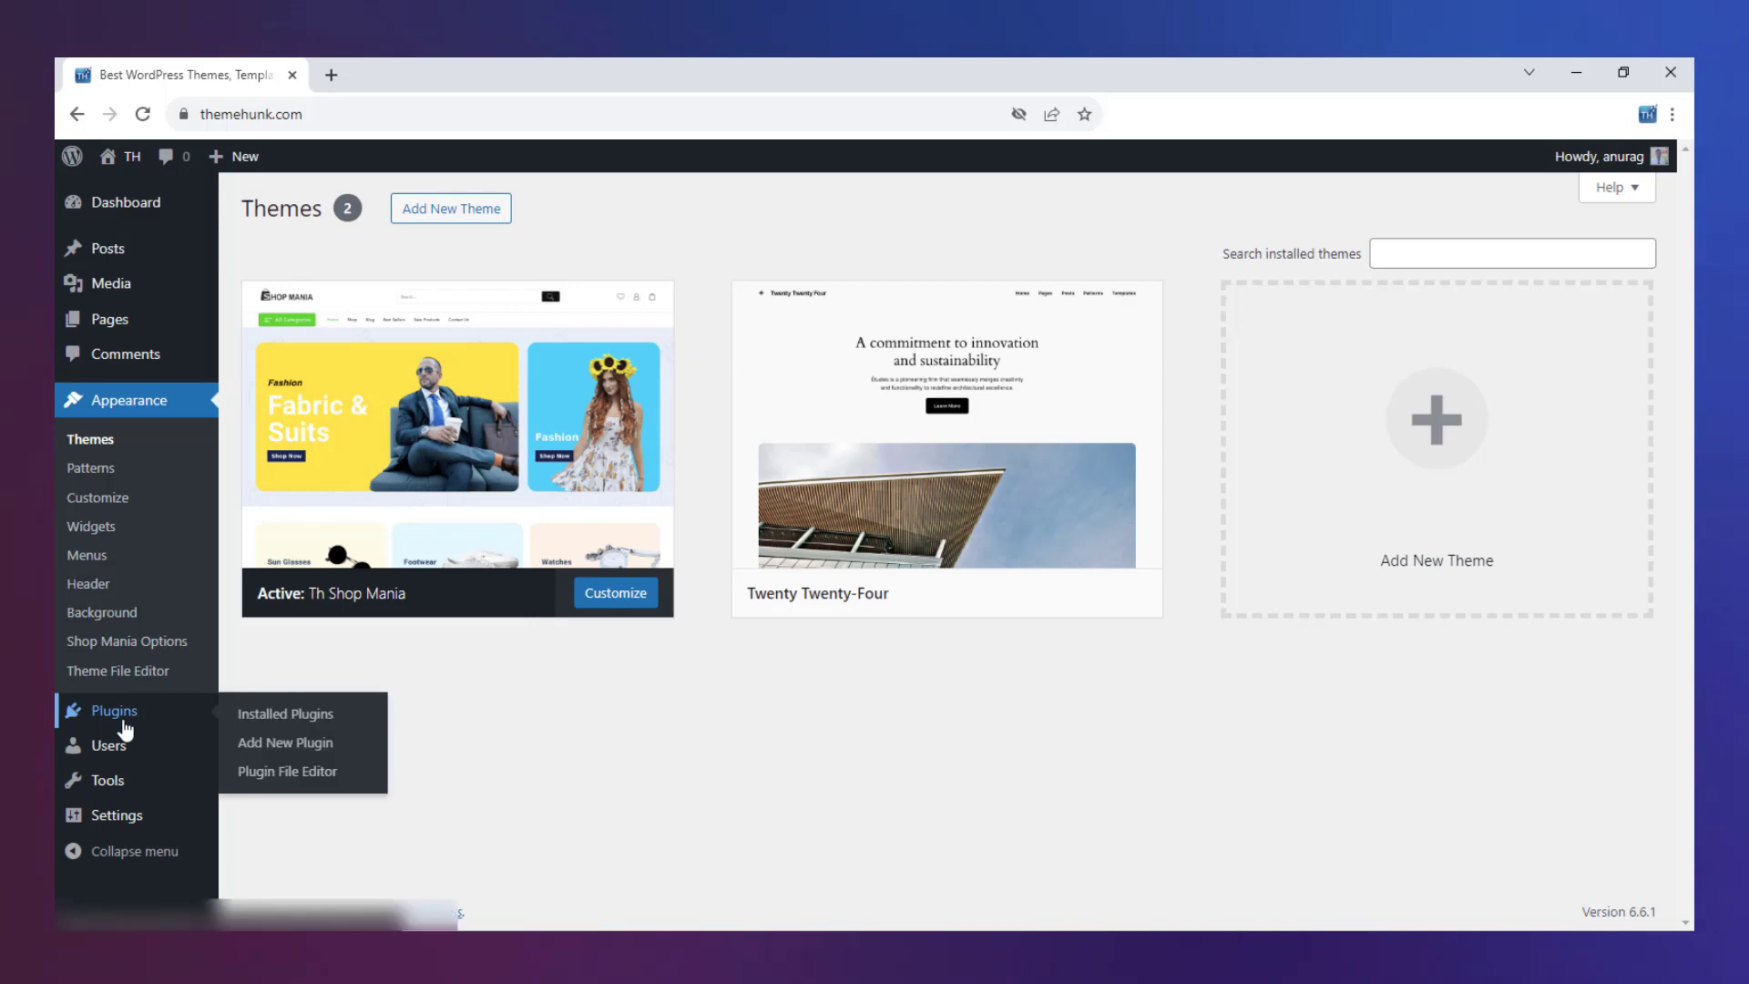
Find Visual Composer under Add New Plugin and install it
{"action": "left_click", "coordinate": [271, 745]}
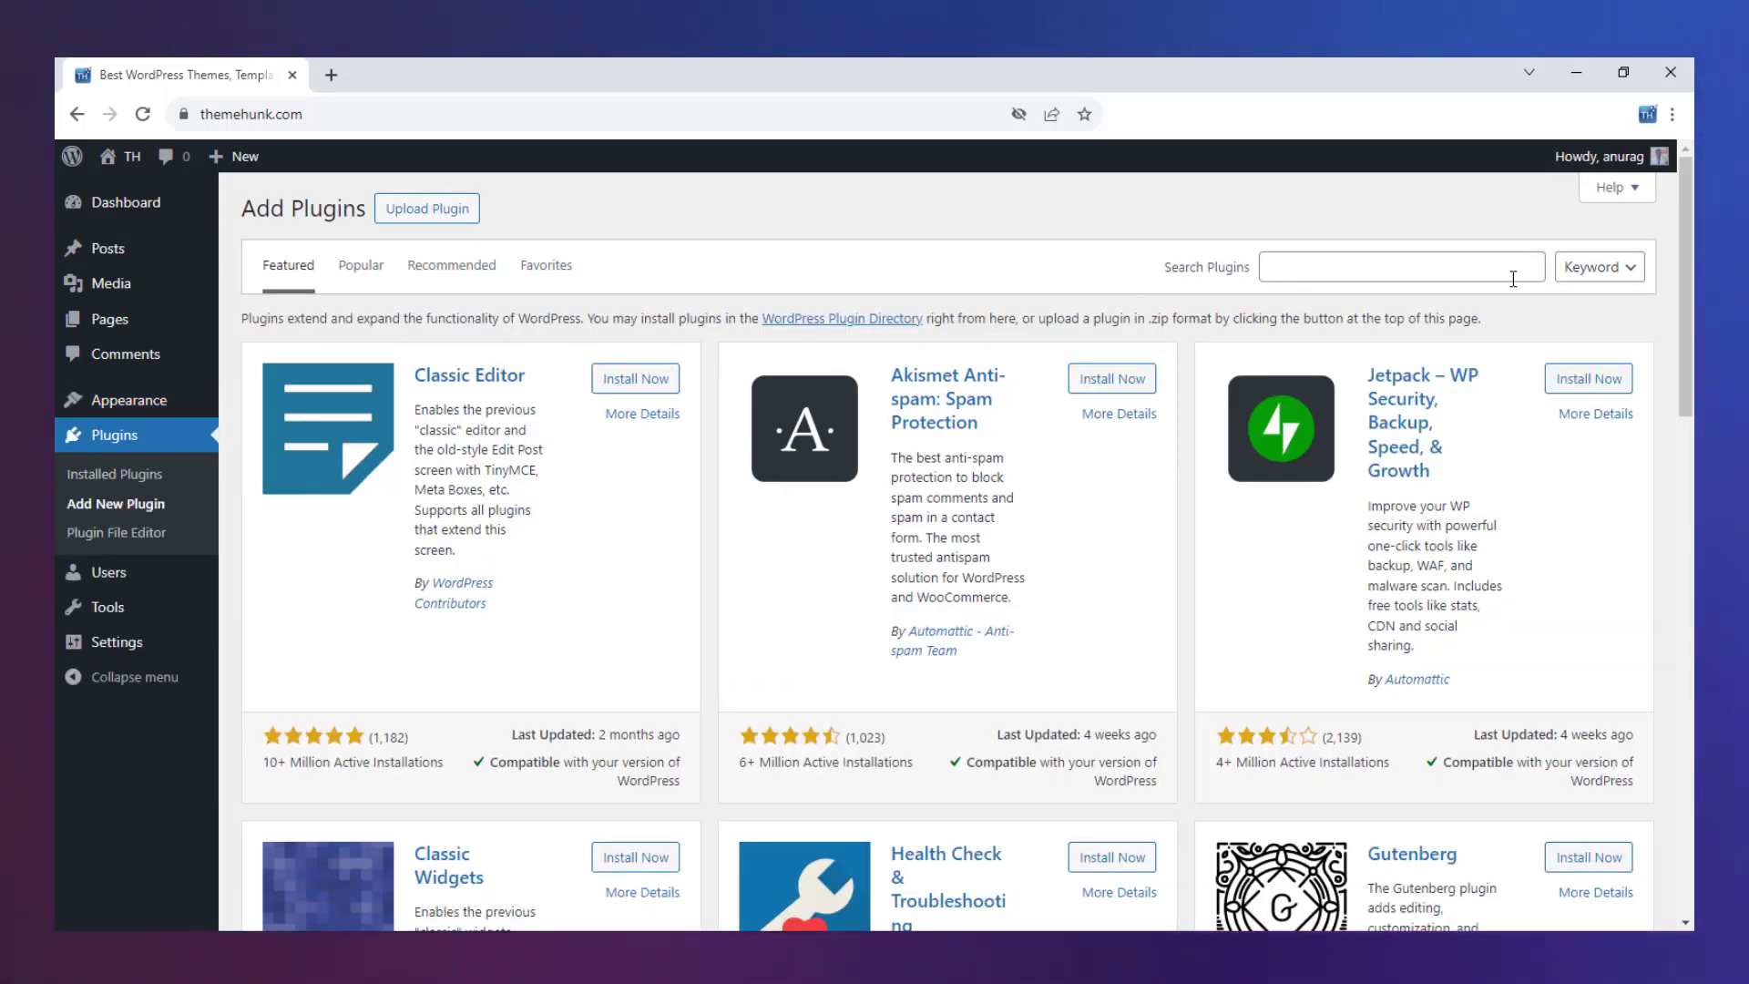
{"action": "left_click", "coordinate": [1476, 274]}
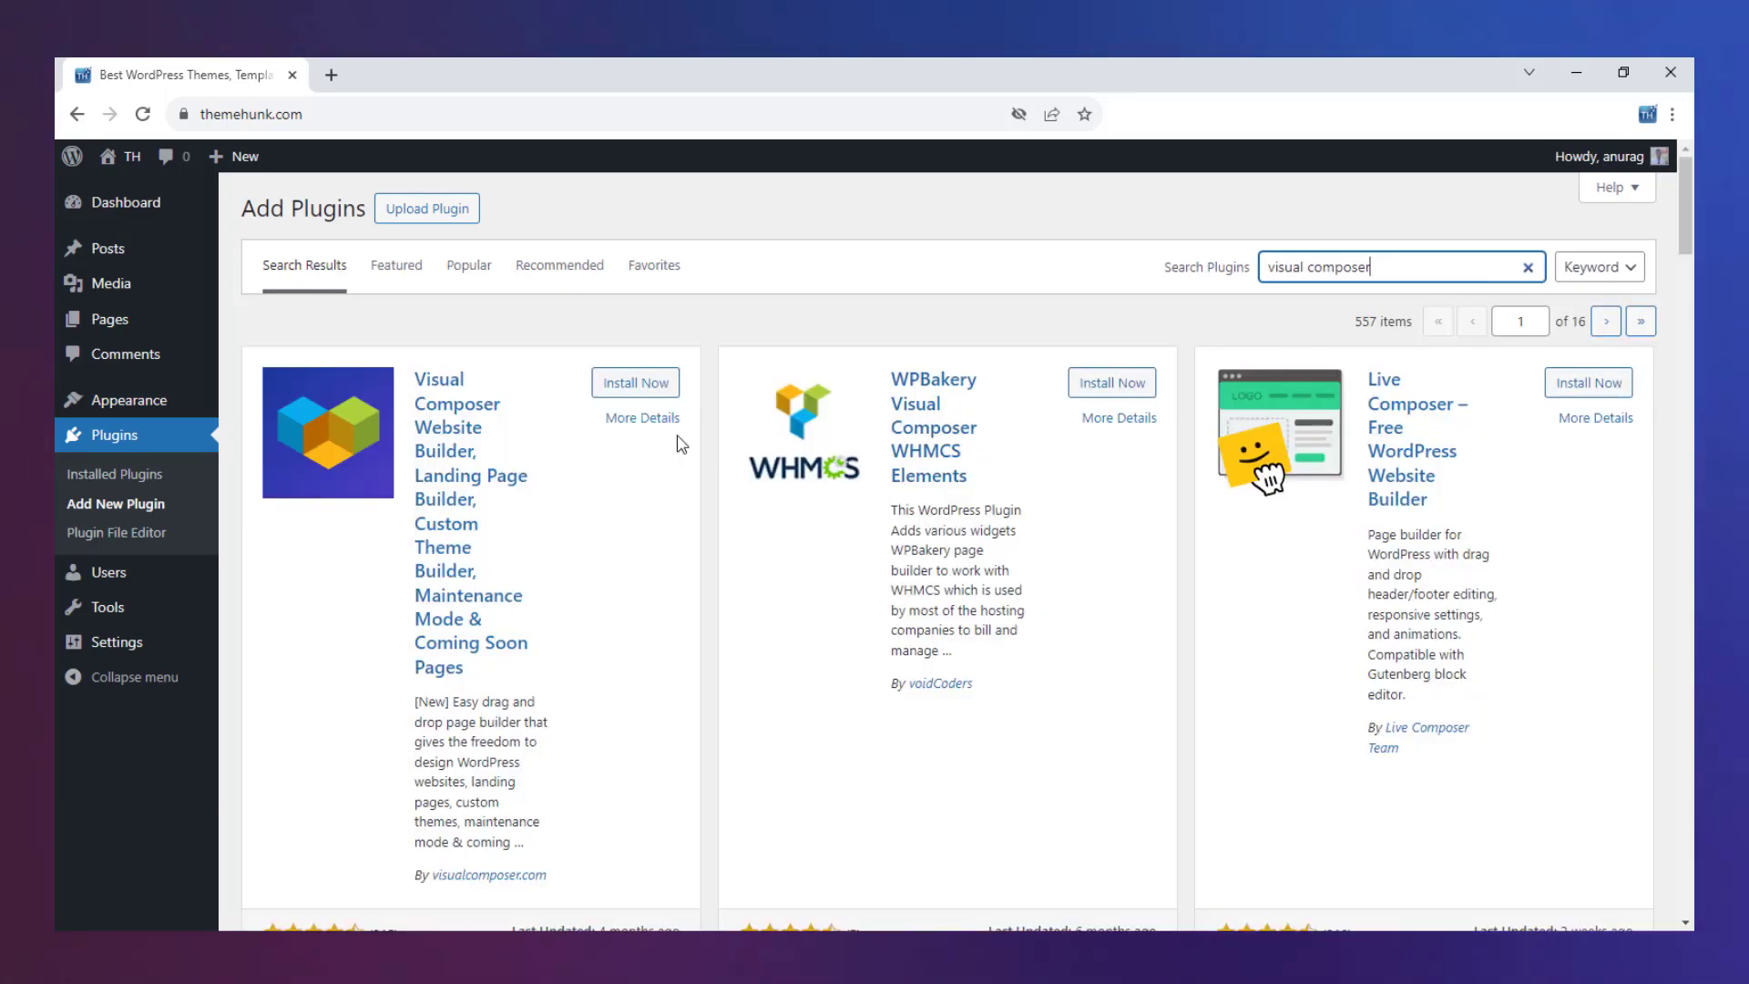
{"action": "left_click", "coordinate": [654, 387]}
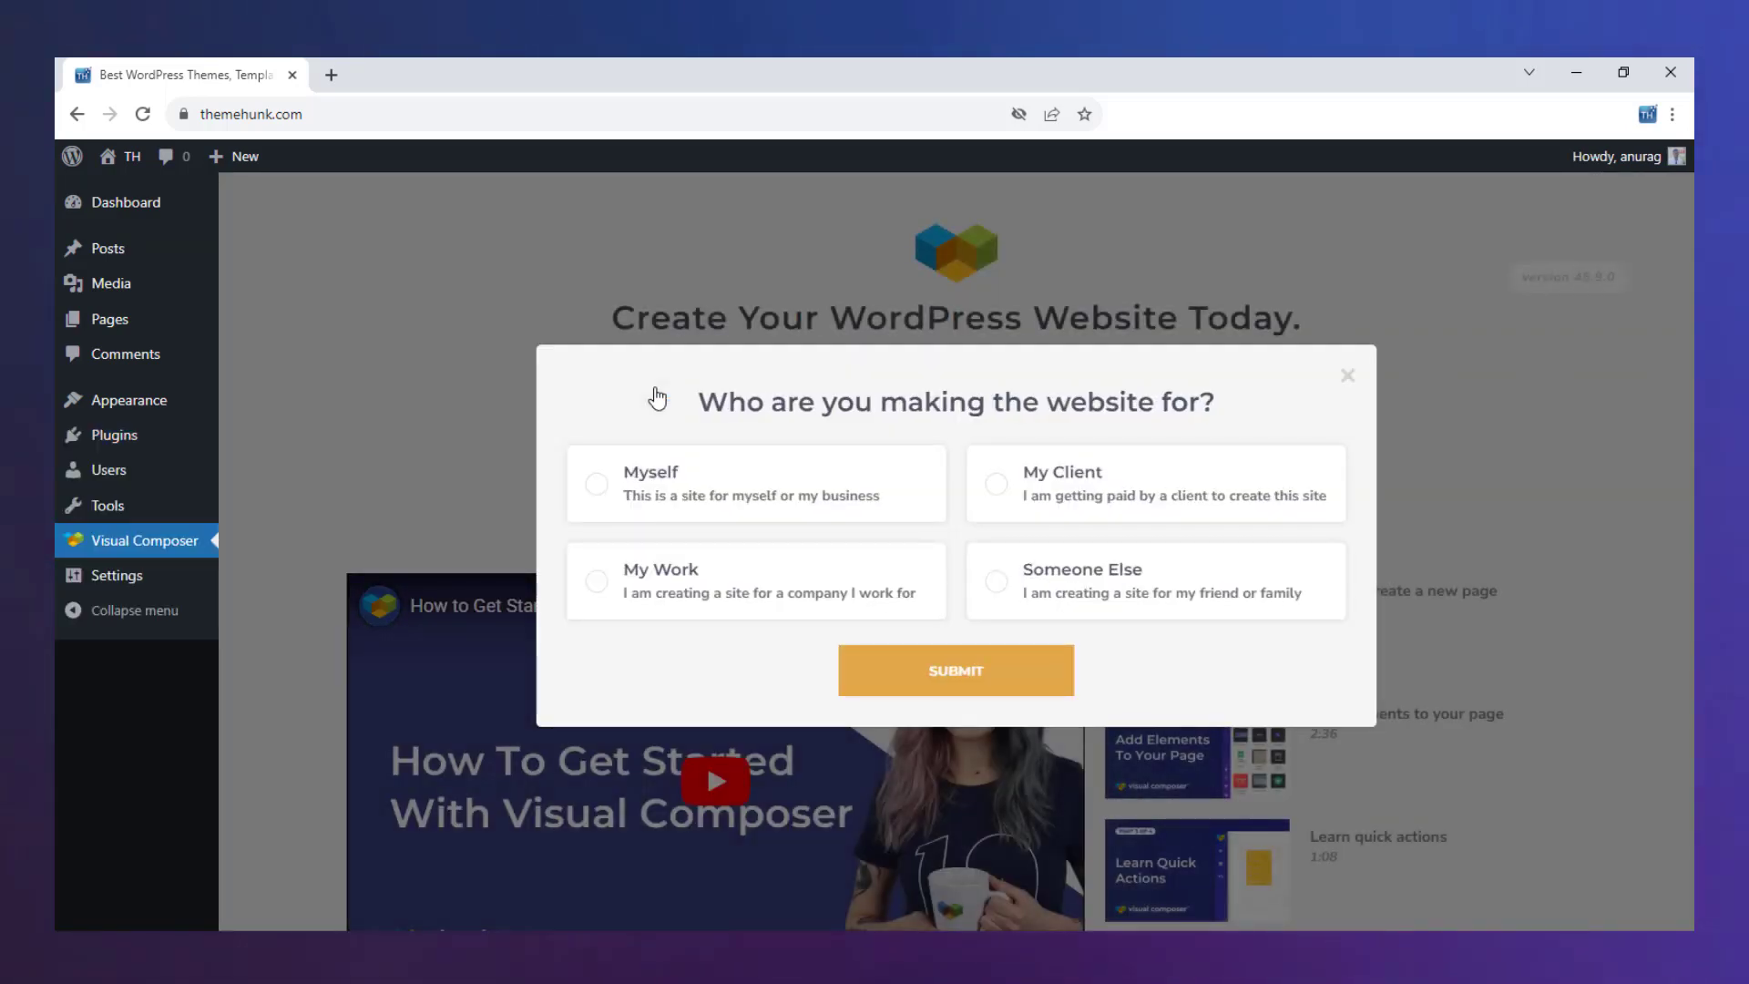
Dismiss the website-audience question and step through every editor tour tip until Done
{"action": "left_click", "coordinate": [1345, 376]}
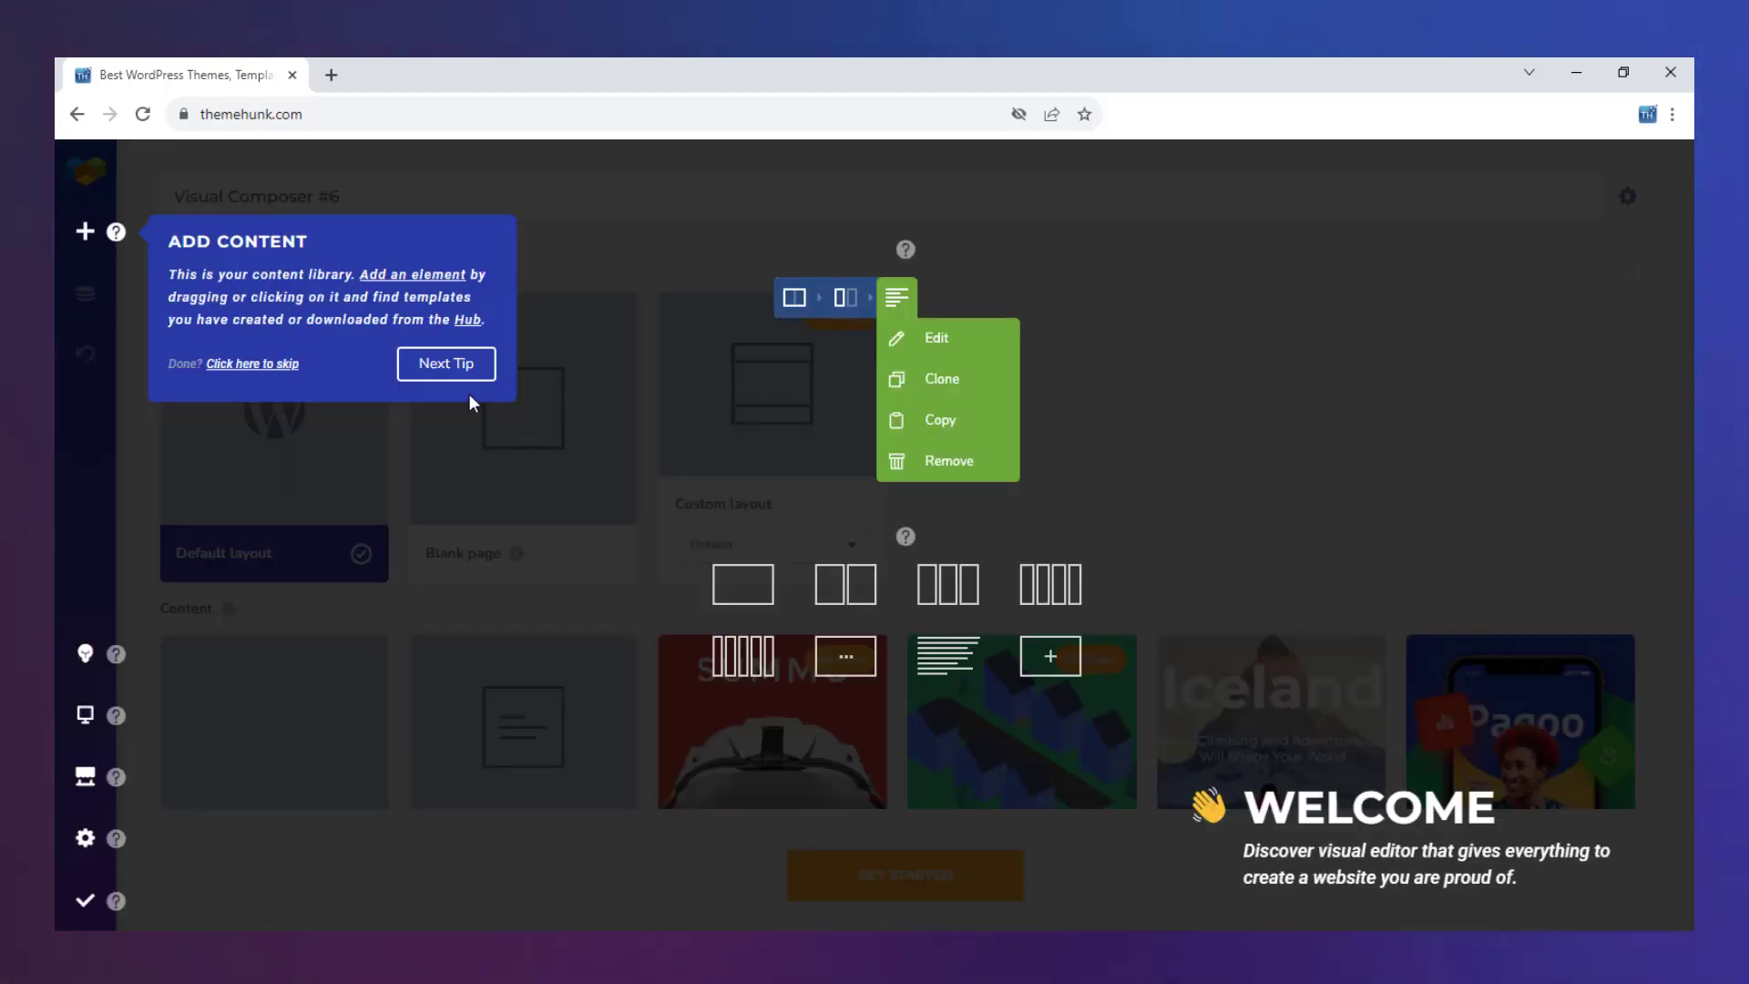
{"action": "left_click", "coordinate": [458, 373]}
{"action": "left_click", "coordinate": [1250, 304]}
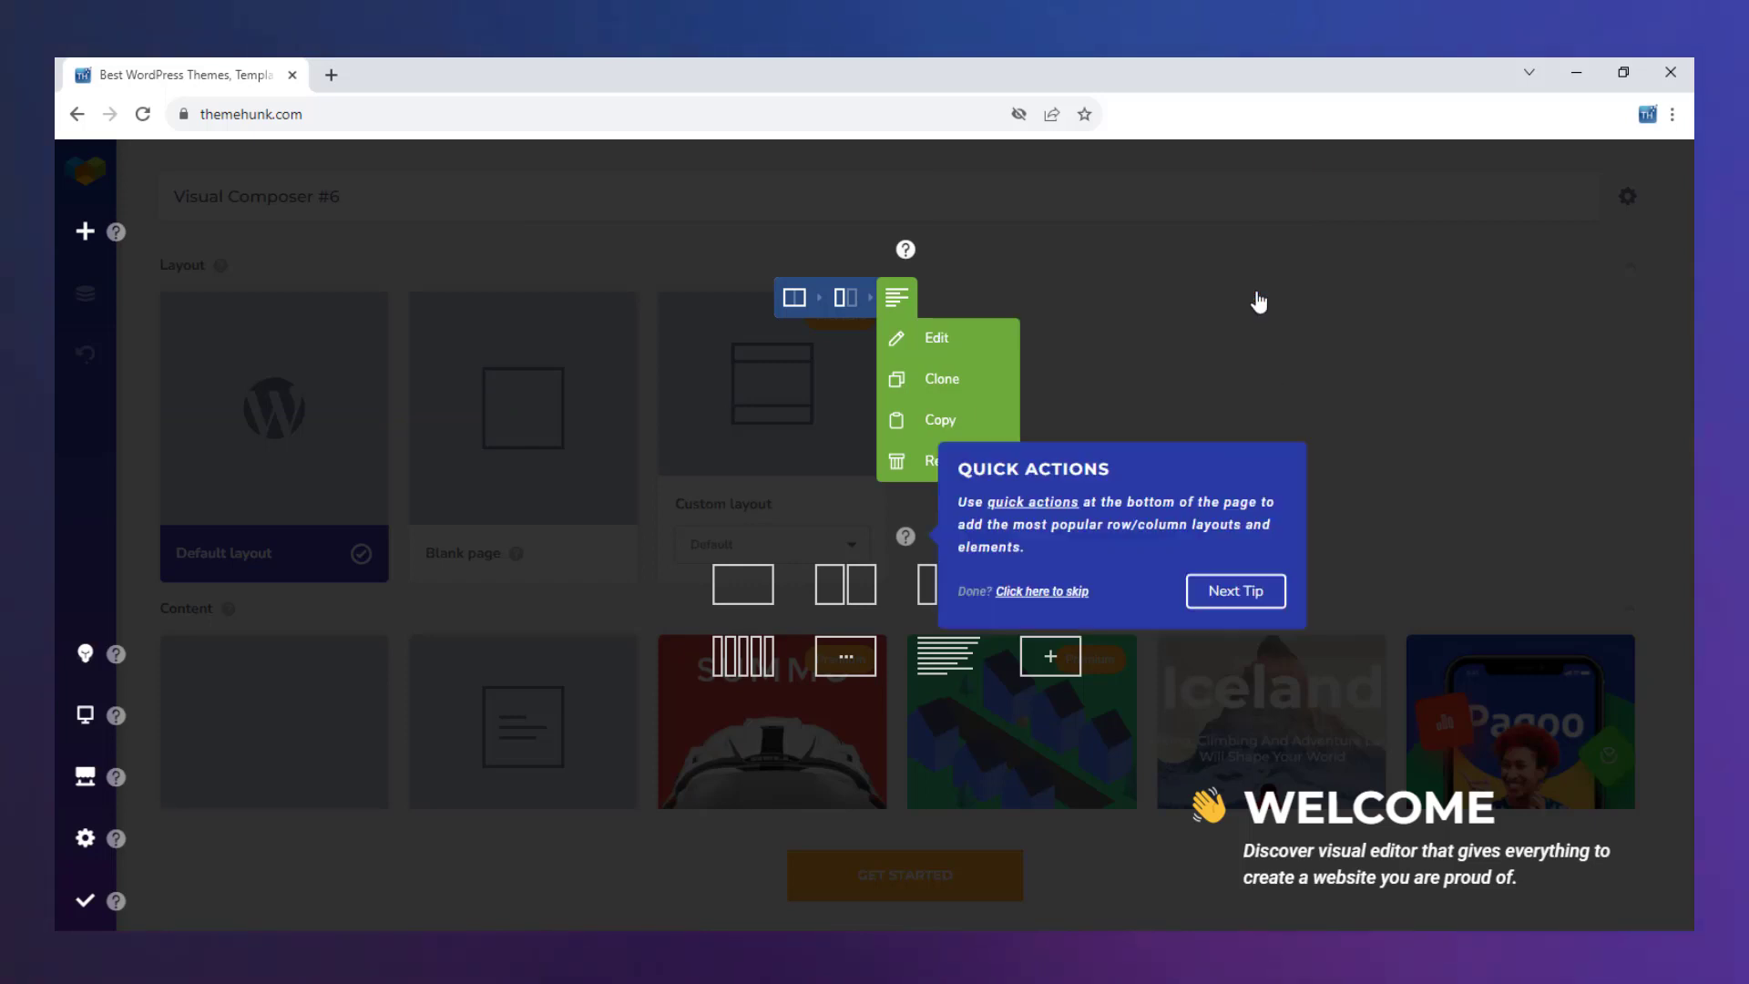
{"action": "left_click", "coordinate": [1249, 592]}
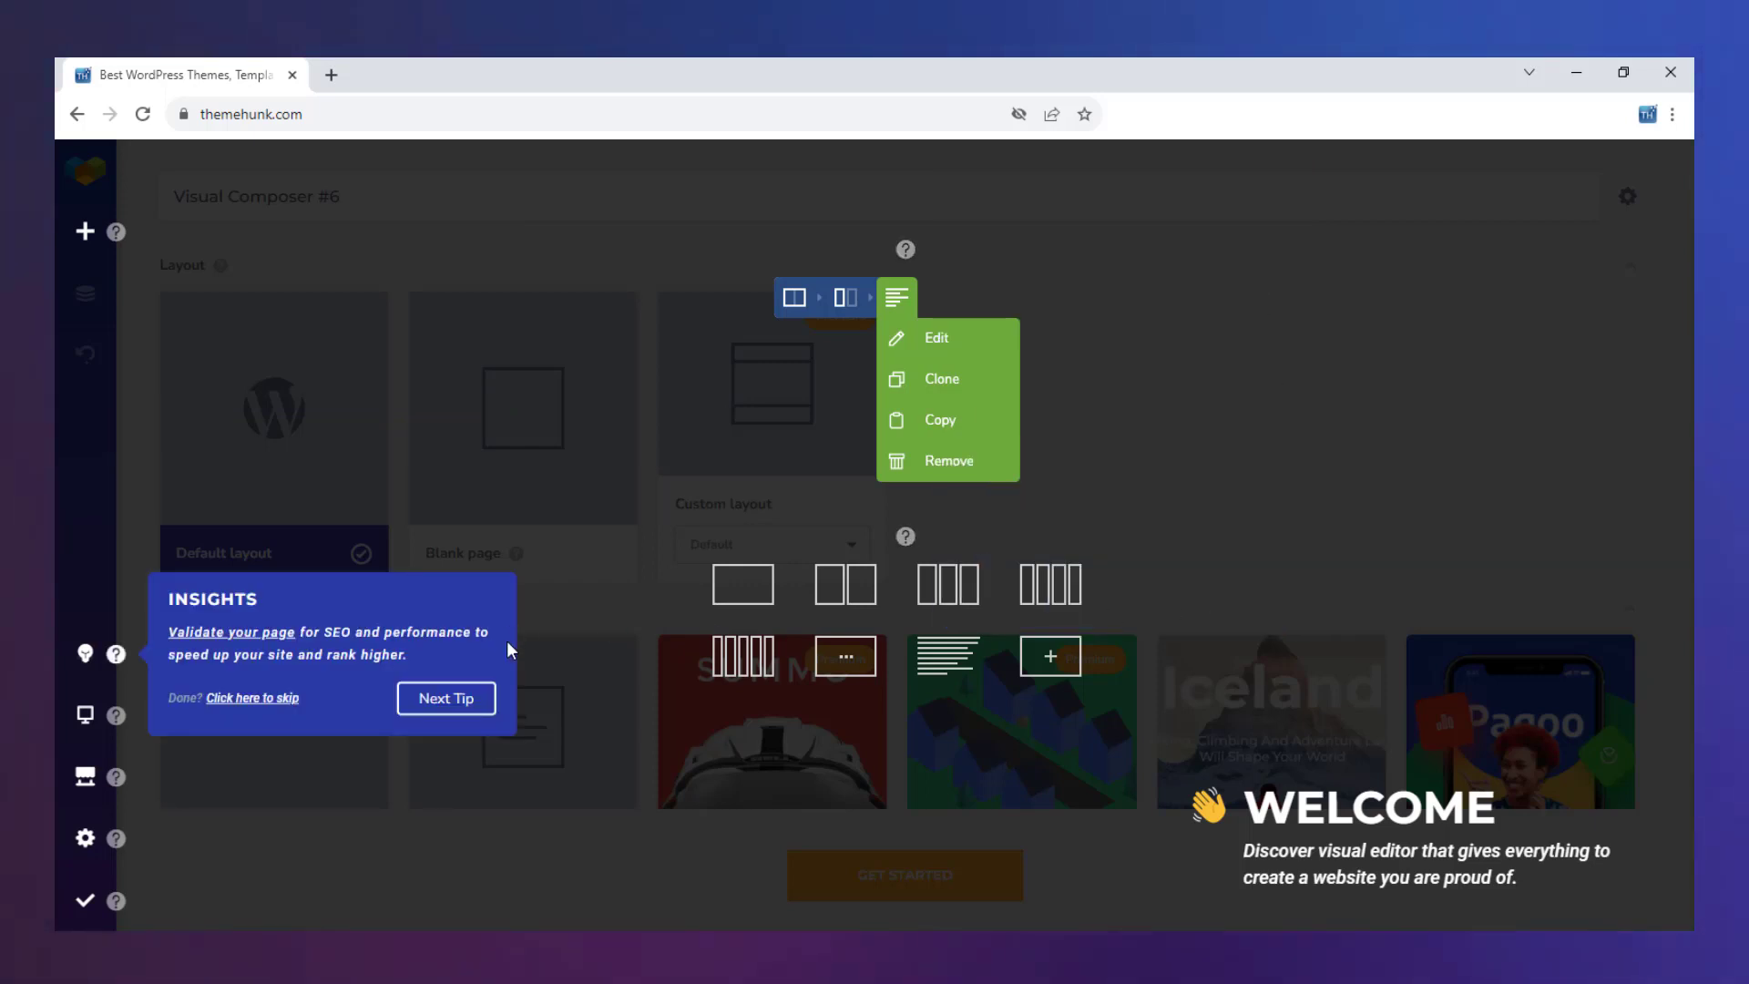
{"action": "left_click", "coordinate": [448, 699]}
{"action": "left_click", "coordinate": [446, 772]}
{"action": "left_click", "coordinate": [470, 837]}
{"action": "left_click", "coordinate": [469, 822]}
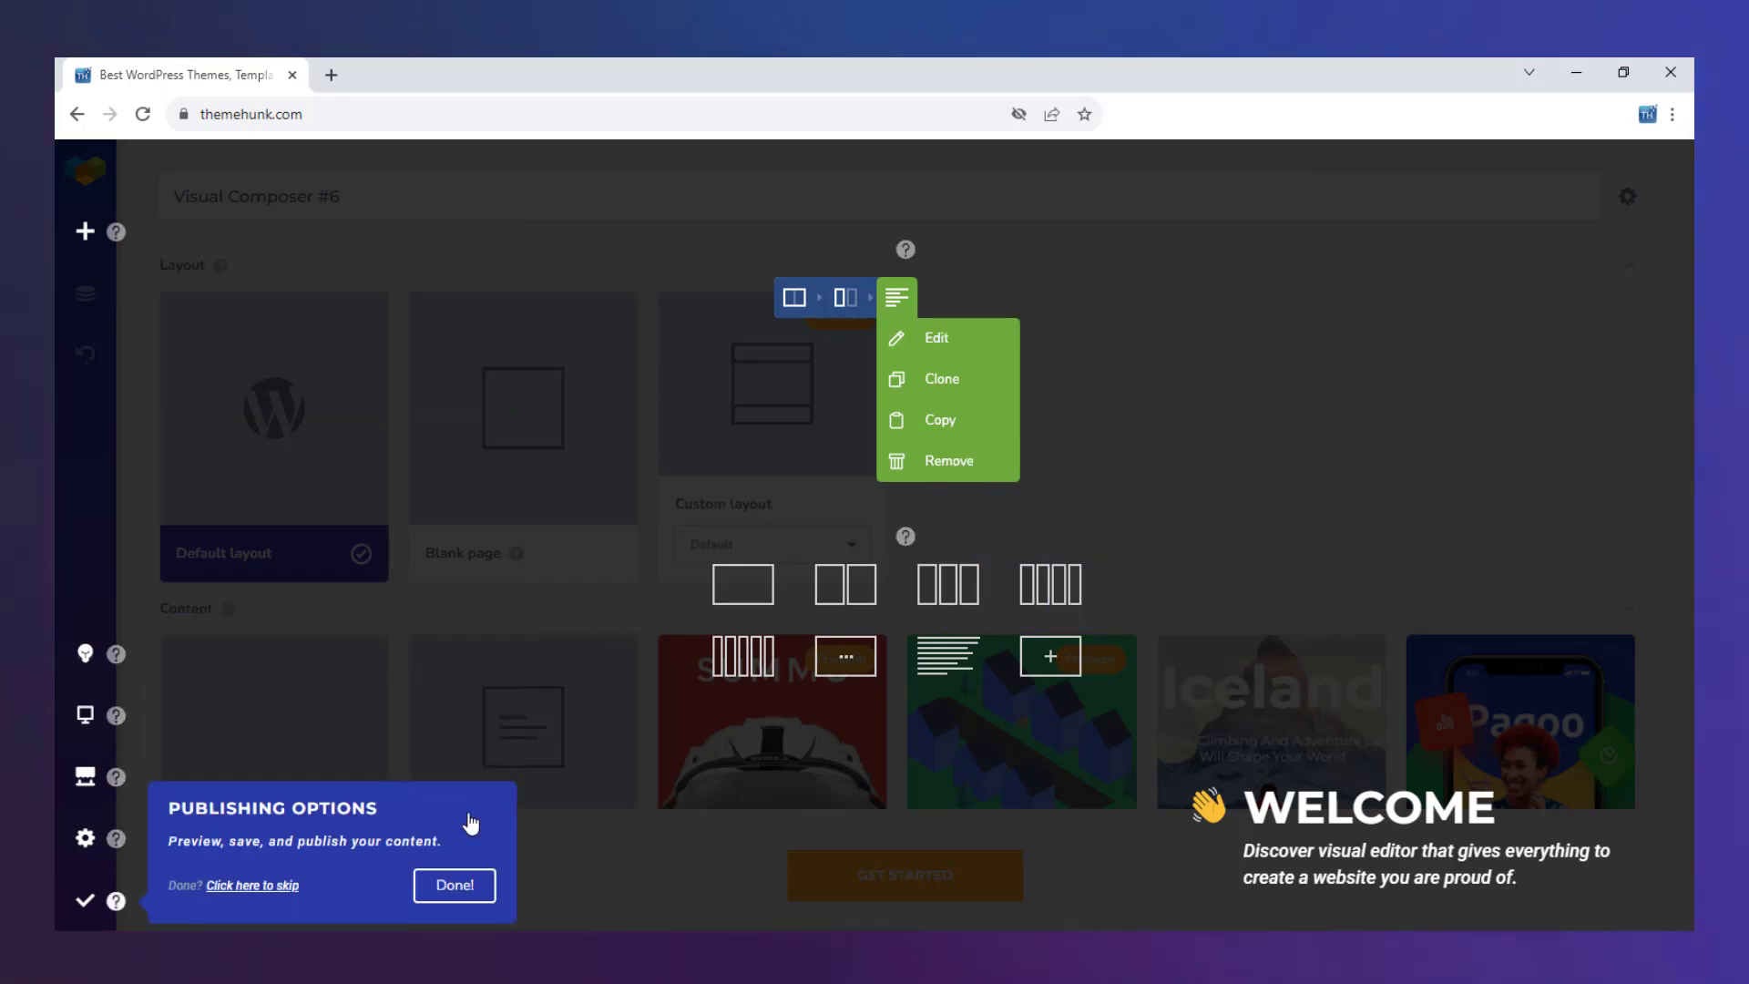
{"action": "left_click", "coordinate": [483, 886]}
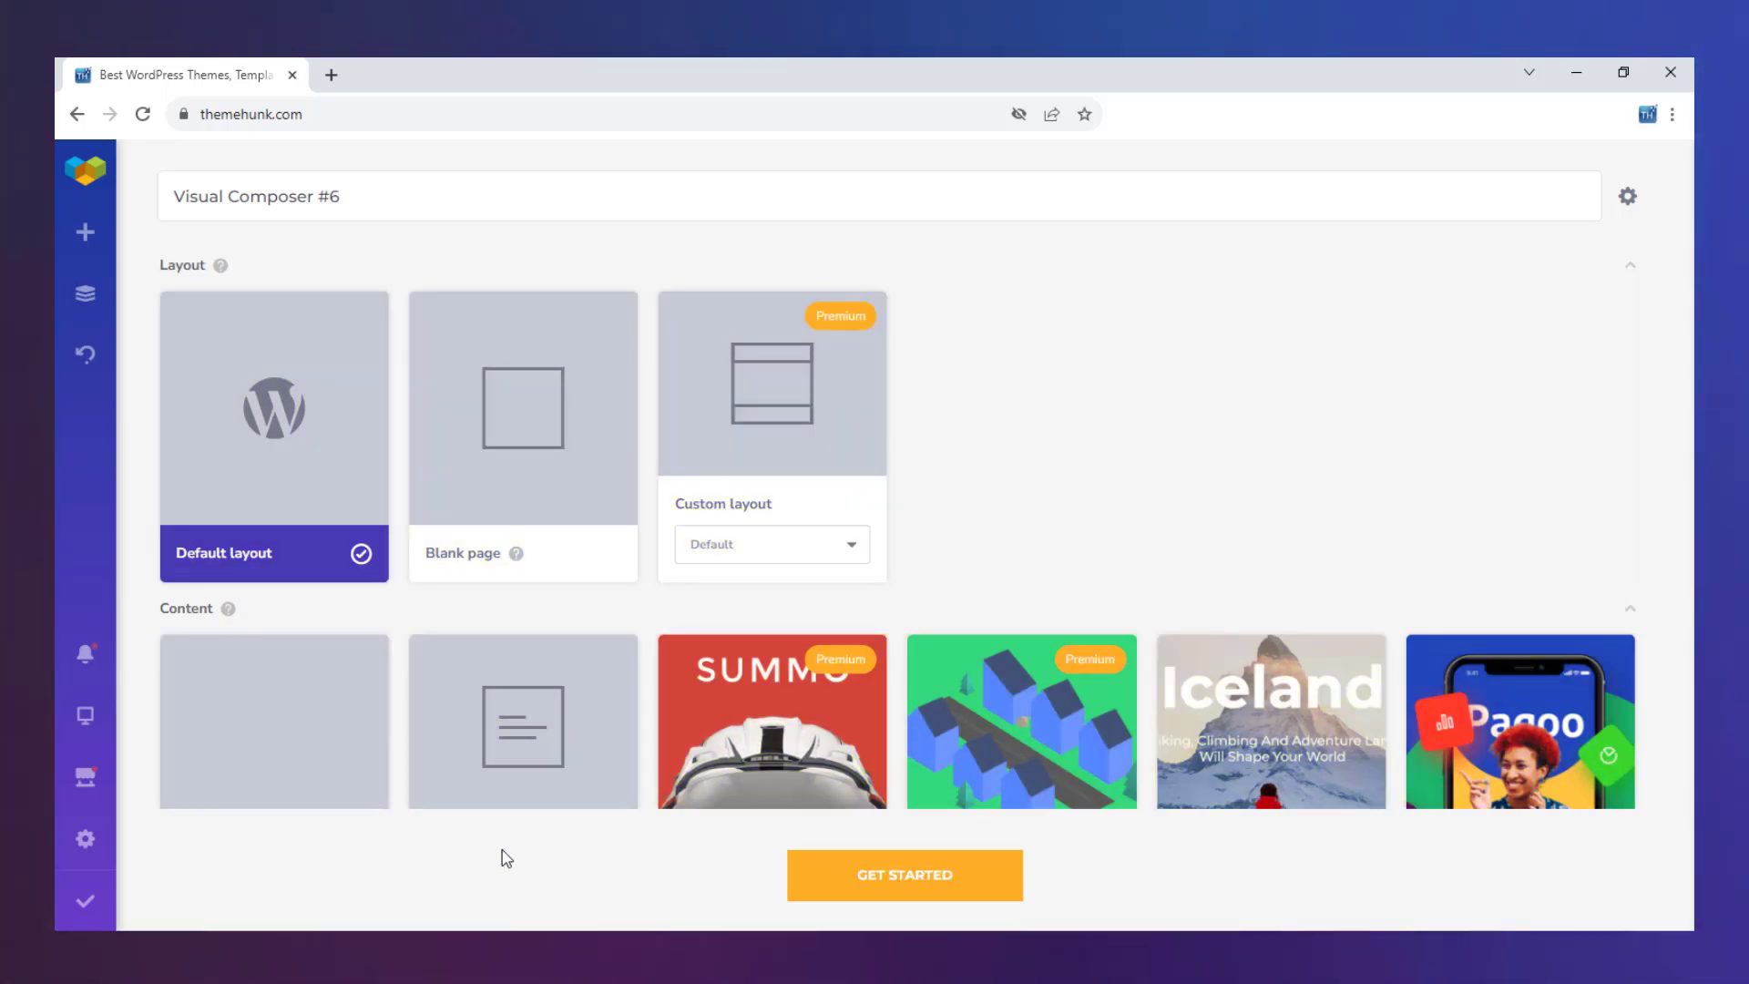
Start from a Blank page layout and add a single-column row
{"action": "left_click", "coordinate": [507, 492]}
{"action": "left_click", "coordinate": [849, 883]}
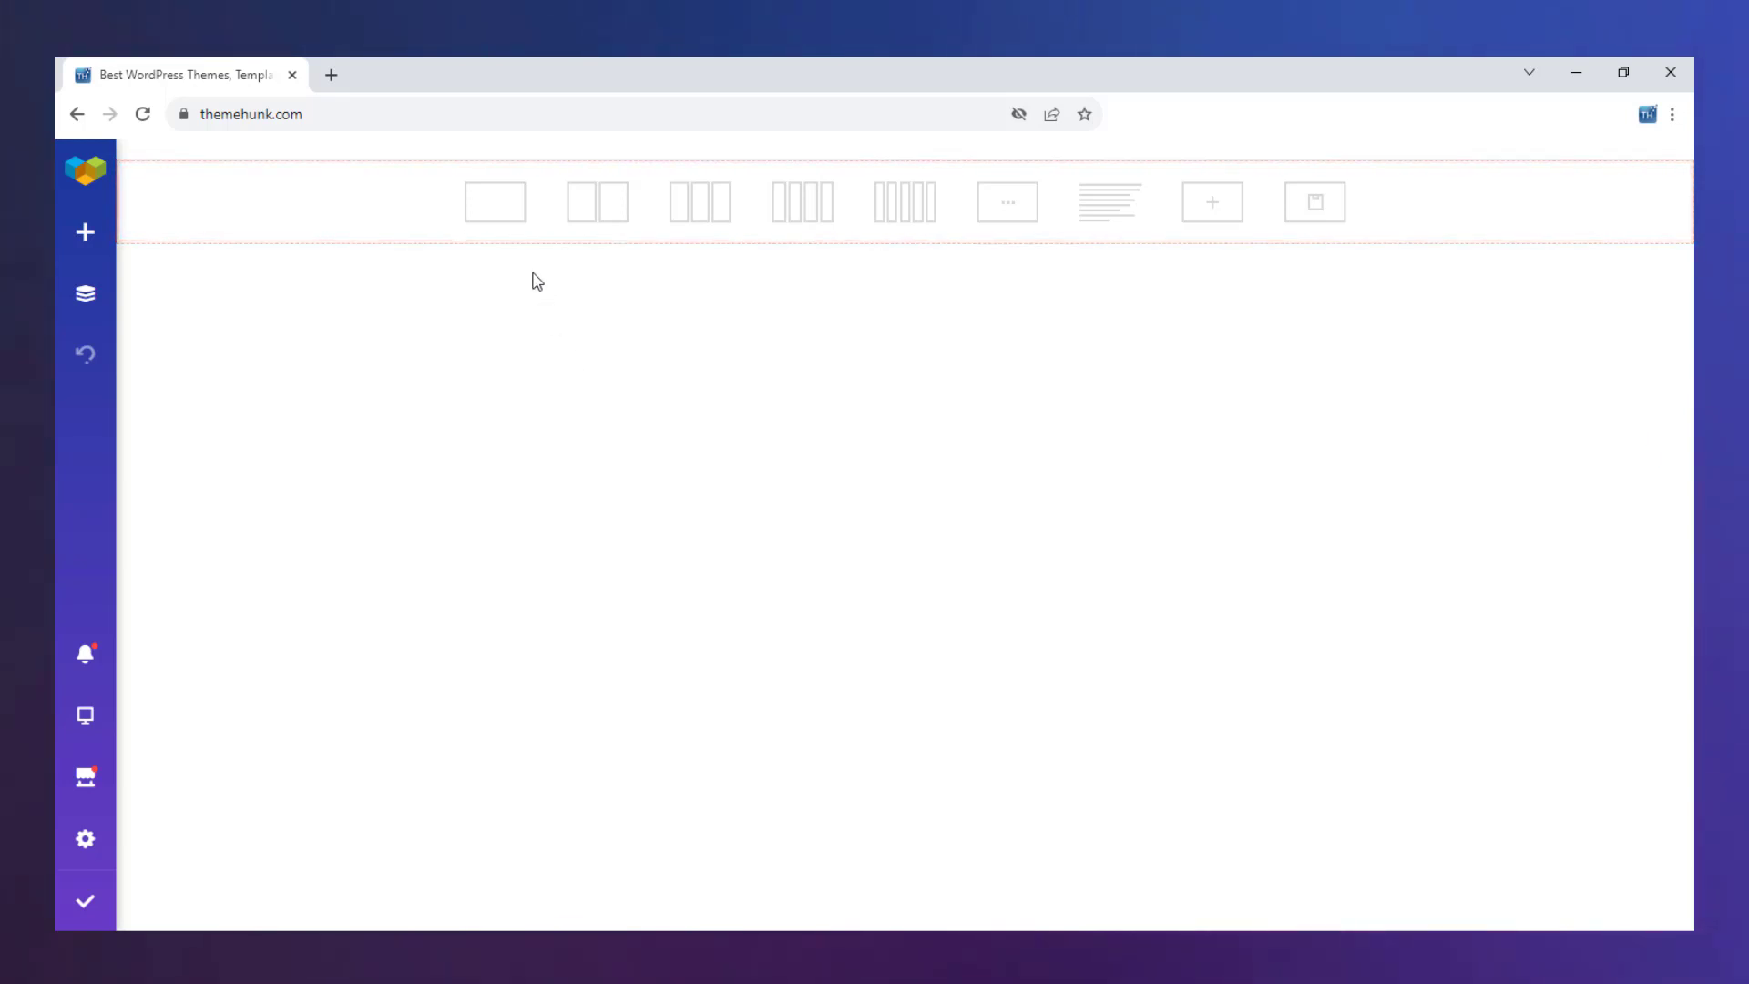
{"action": "left_click", "coordinate": [498, 213]}
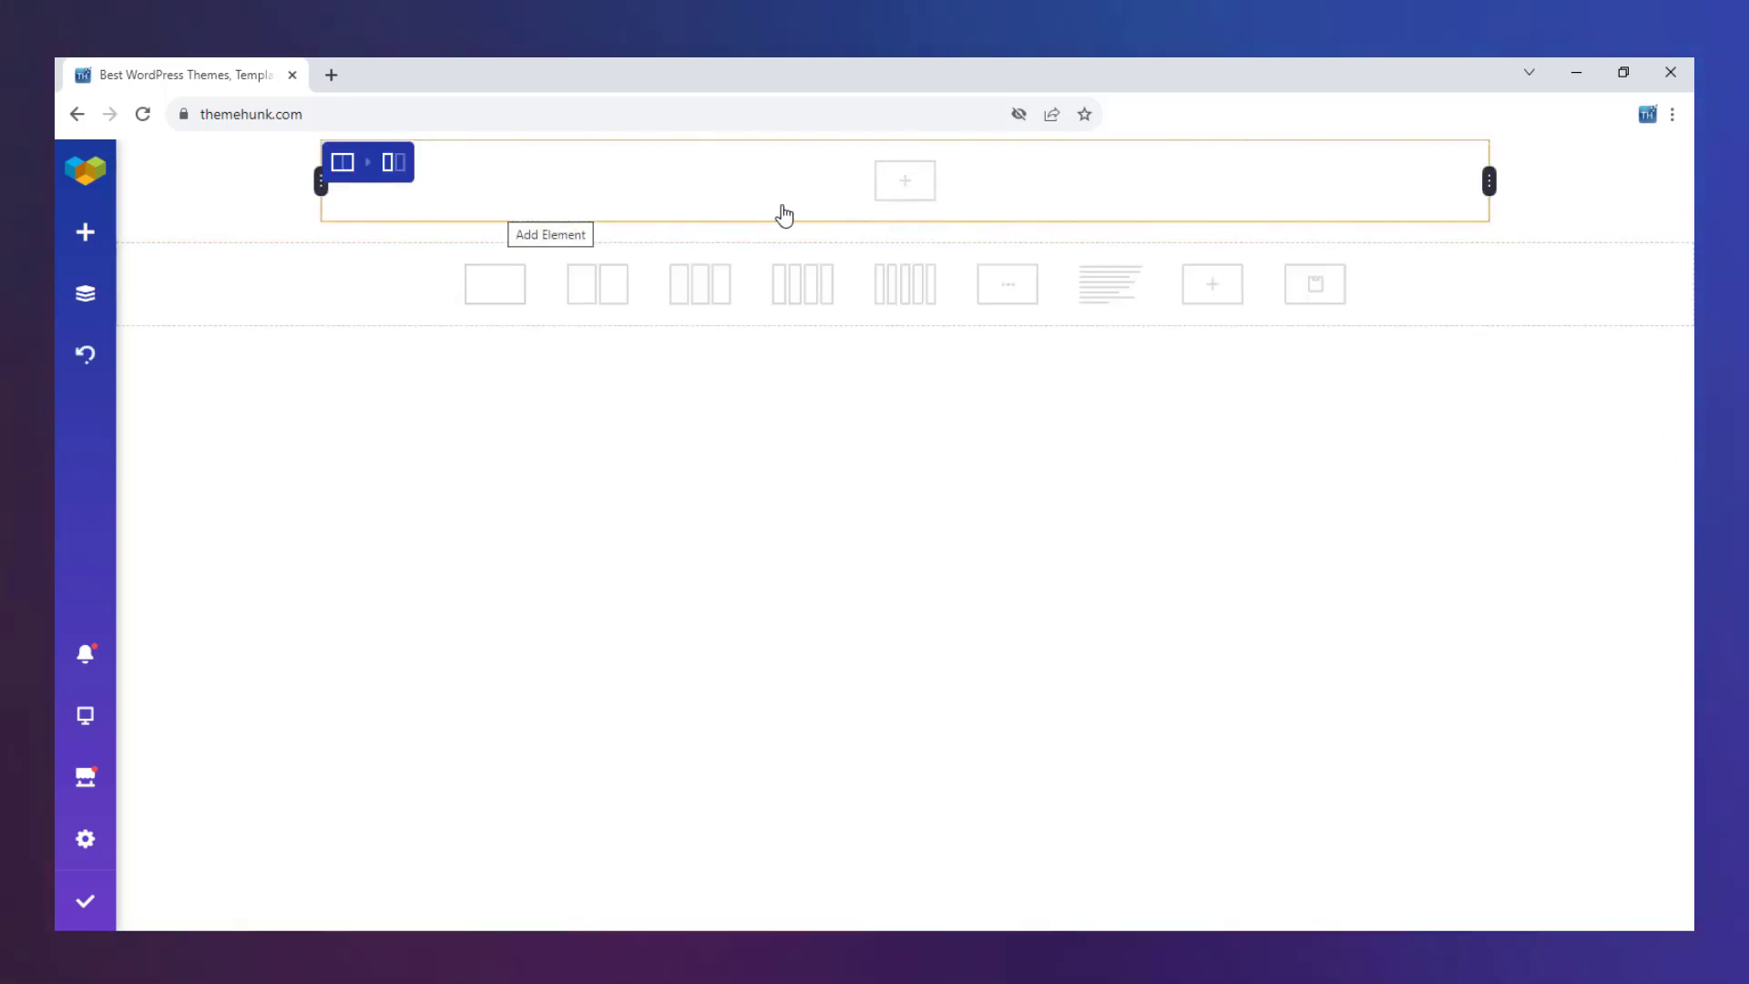
From the element library, drag a Hero Section to the top of the page
{"action": "left_click", "coordinate": [893, 194]}
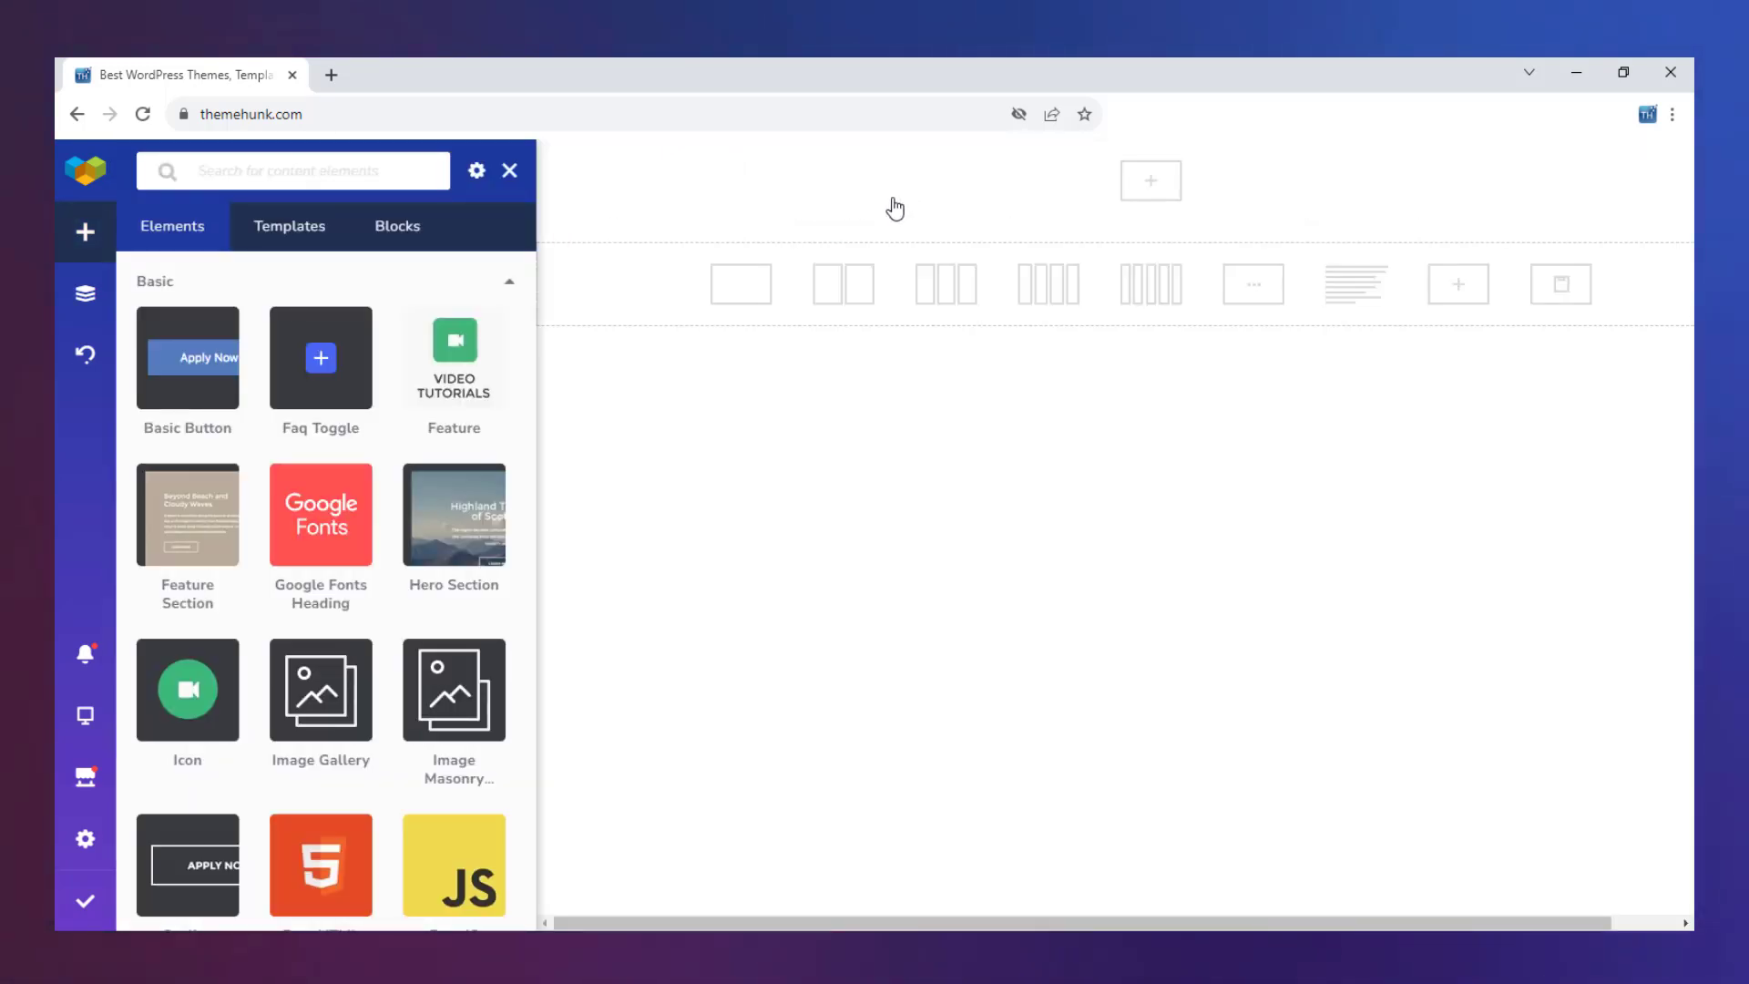
{"action": "scroll", "coordinate": [535, 352], "scroll_direction": "down", "scroll_amount": 3}
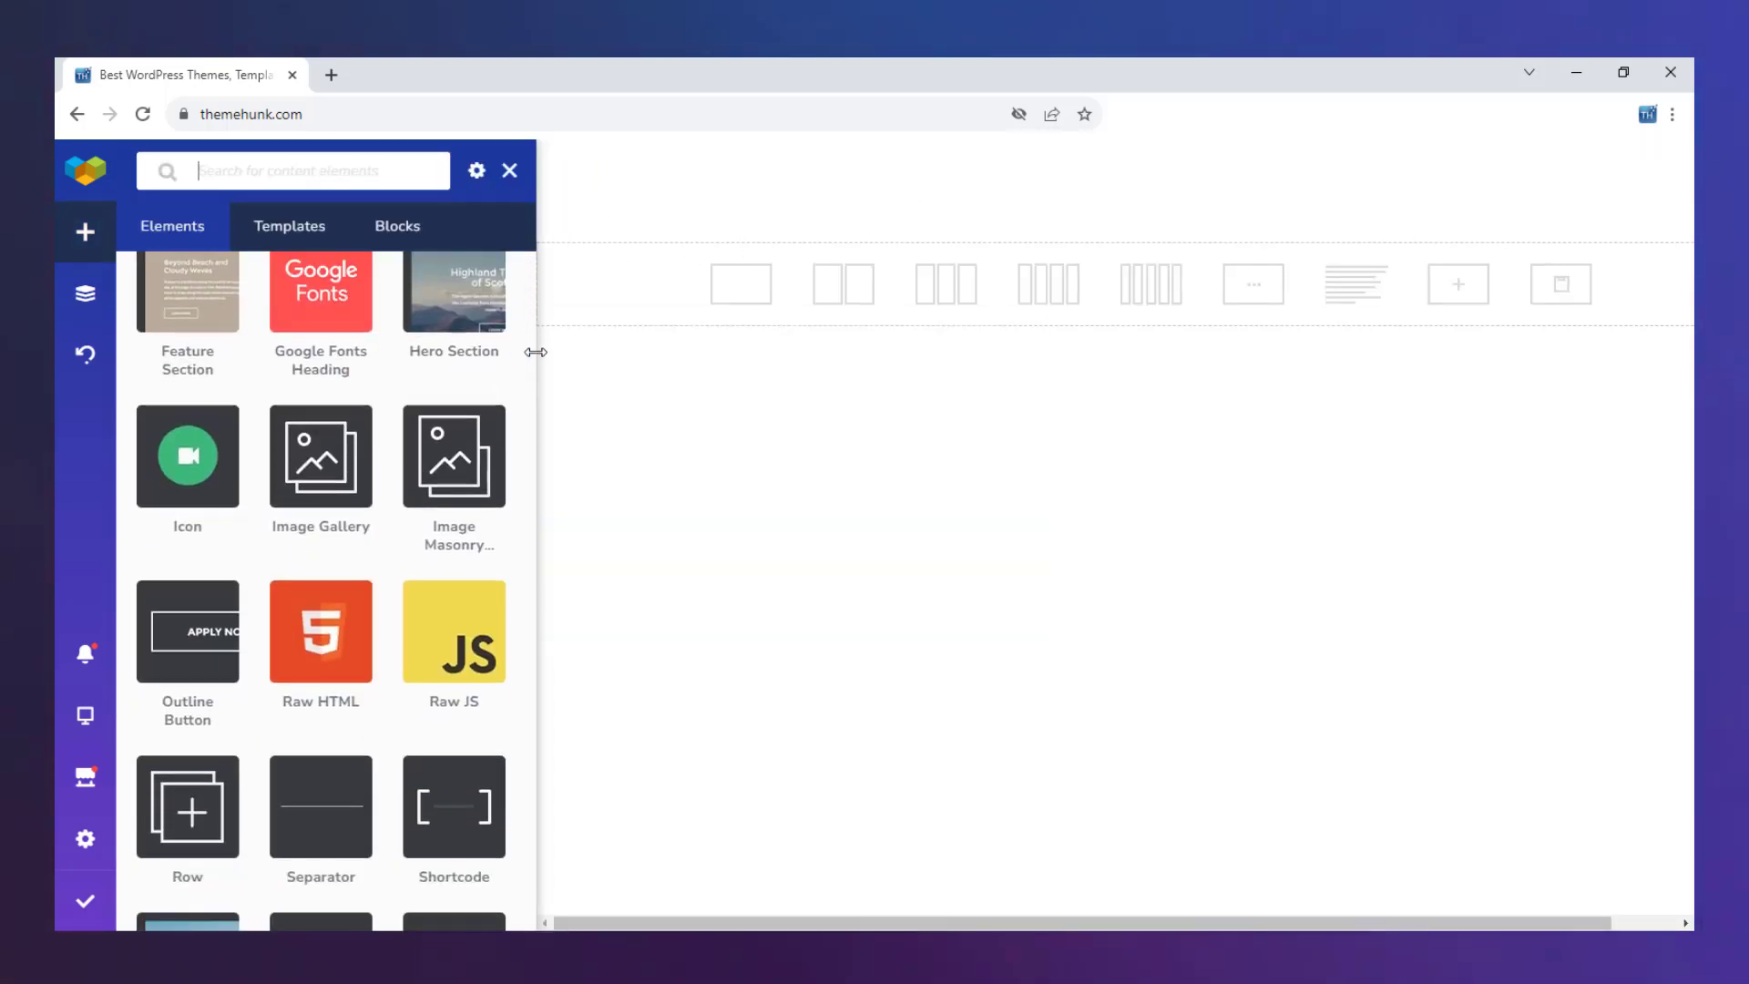
{"action": "scroll", "coordinate": [536, 351], "scroll_direction": "down", "scroll_amount": 6}
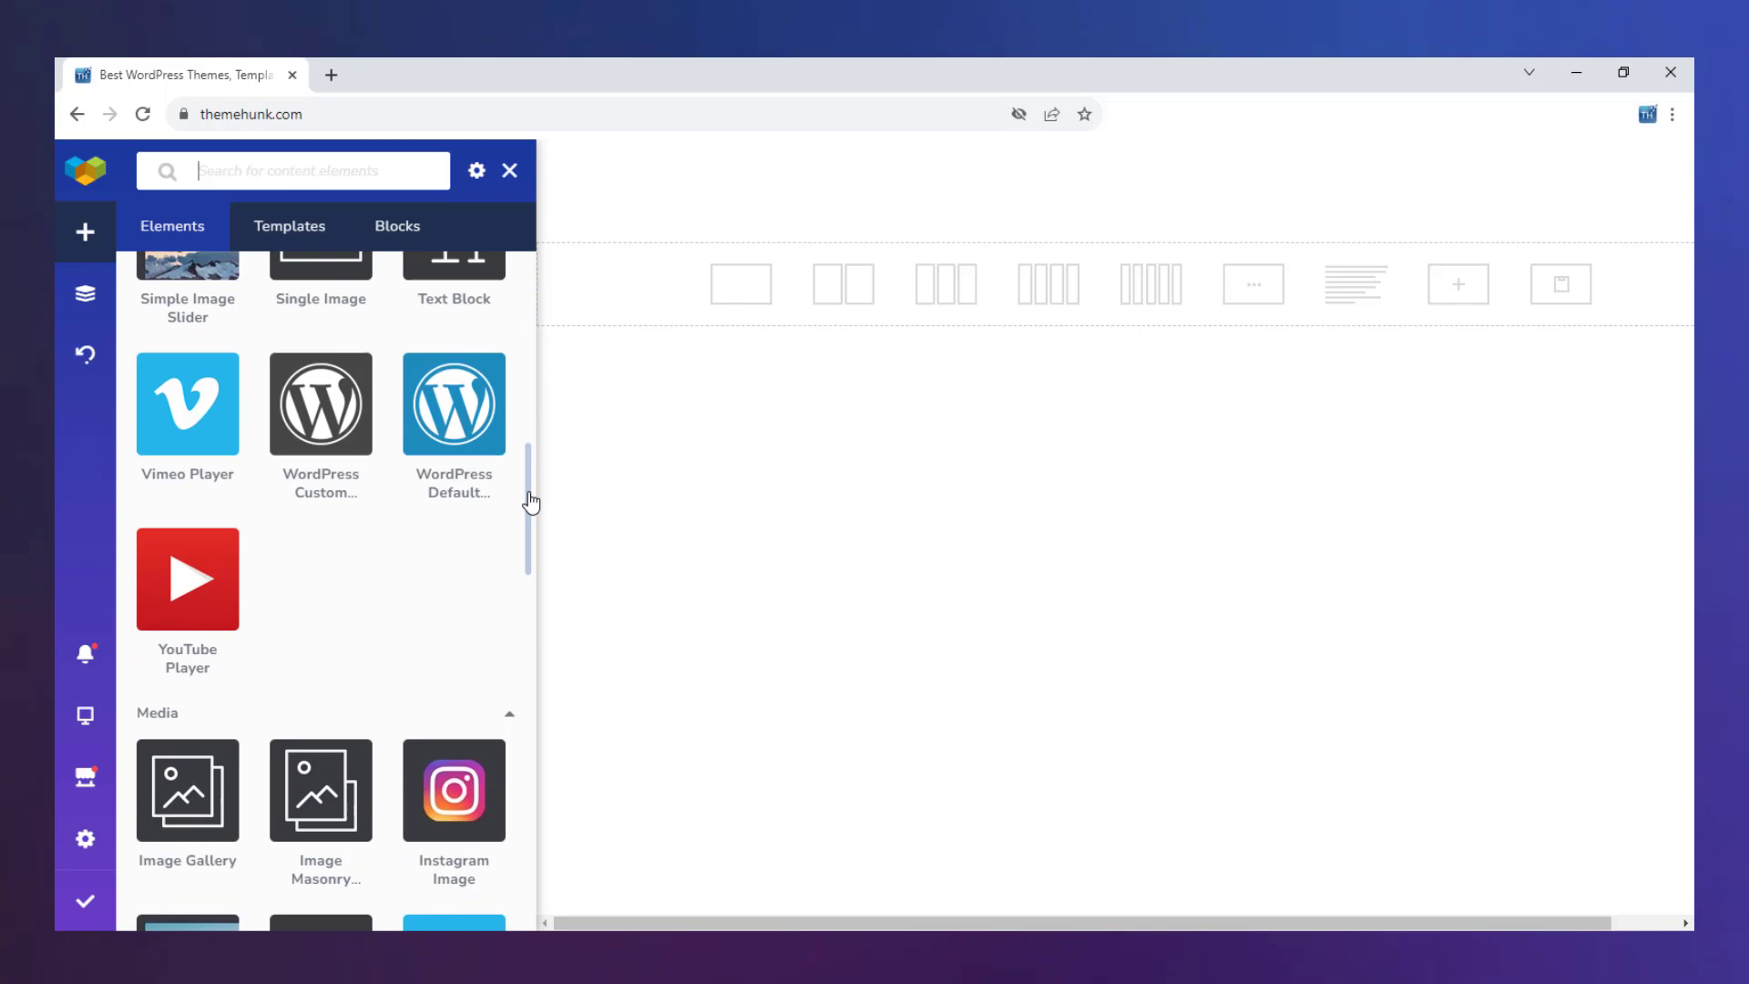
{"action": "scroll", "coordinate": [531, 502], "scroll_direction": "down", "scroll_amount": 4}
{"action": "left_click_drag", "start_coordinate": [529, 550], "coordinate": [538, 231]}
{"action": "mouse_move", "coordinate": [464, 525]}
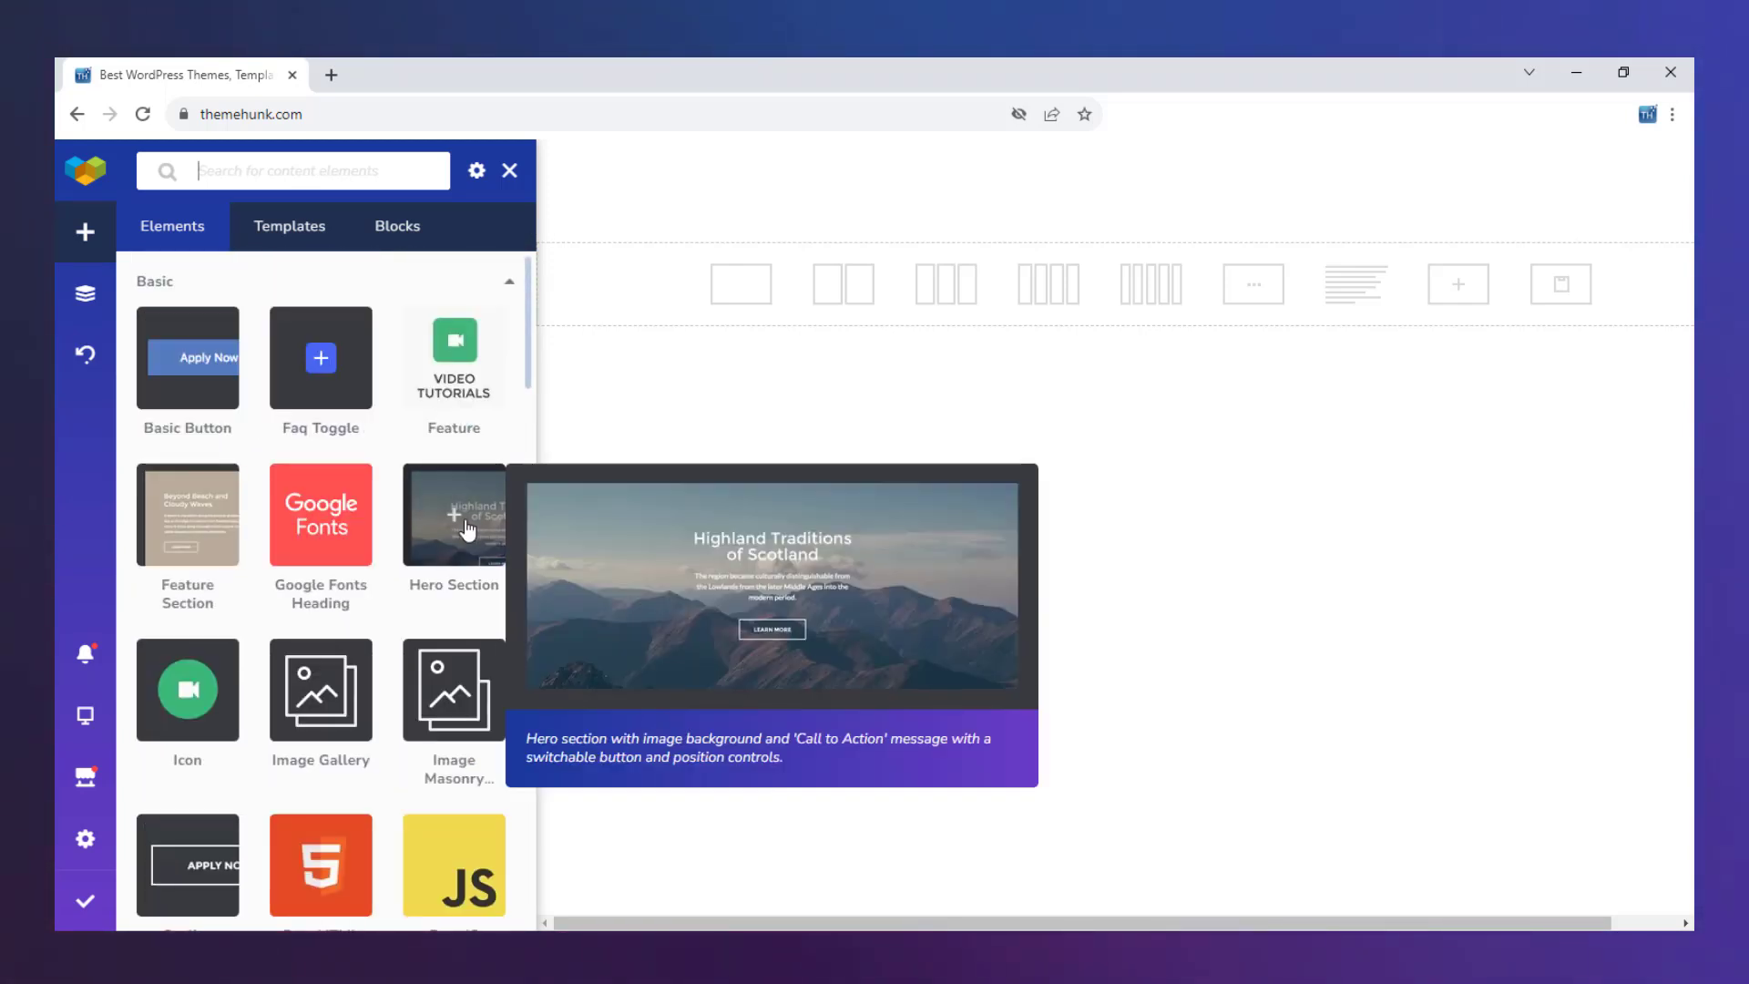
{"action": "mouse_move", "coordinate": [453, 525]}
{"action": "left_mouse_down"}
{"action": "mouse_move", "coordinate": [492, 481]}
{"action": "mouse_move", "coordinate": [1068, 186]}
{"action": "mouse_move", "coordinate": [528, 447]}
{"action": "mouse_move", "coordinate": [435, 538]}
{"action": "left_mouse_up"}
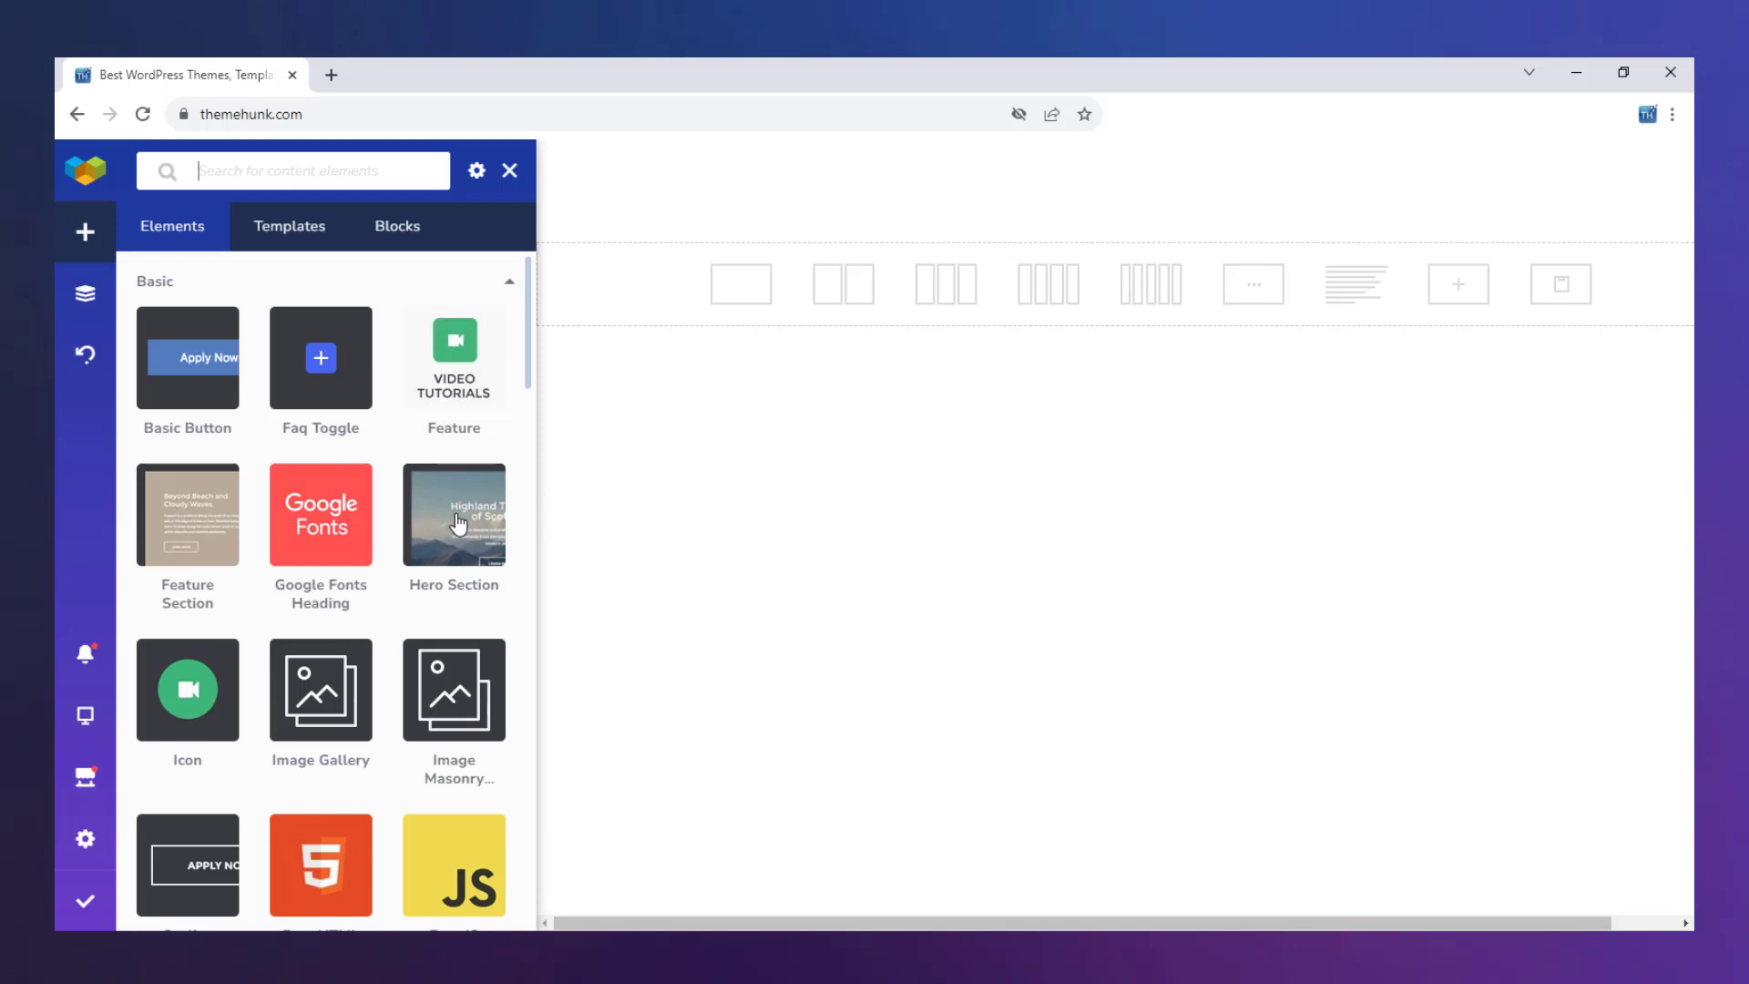
Add the Hero Section, then a two-column row with a Single Image in the first column
{"action": "left_click", "coordinate": [458, 523]}
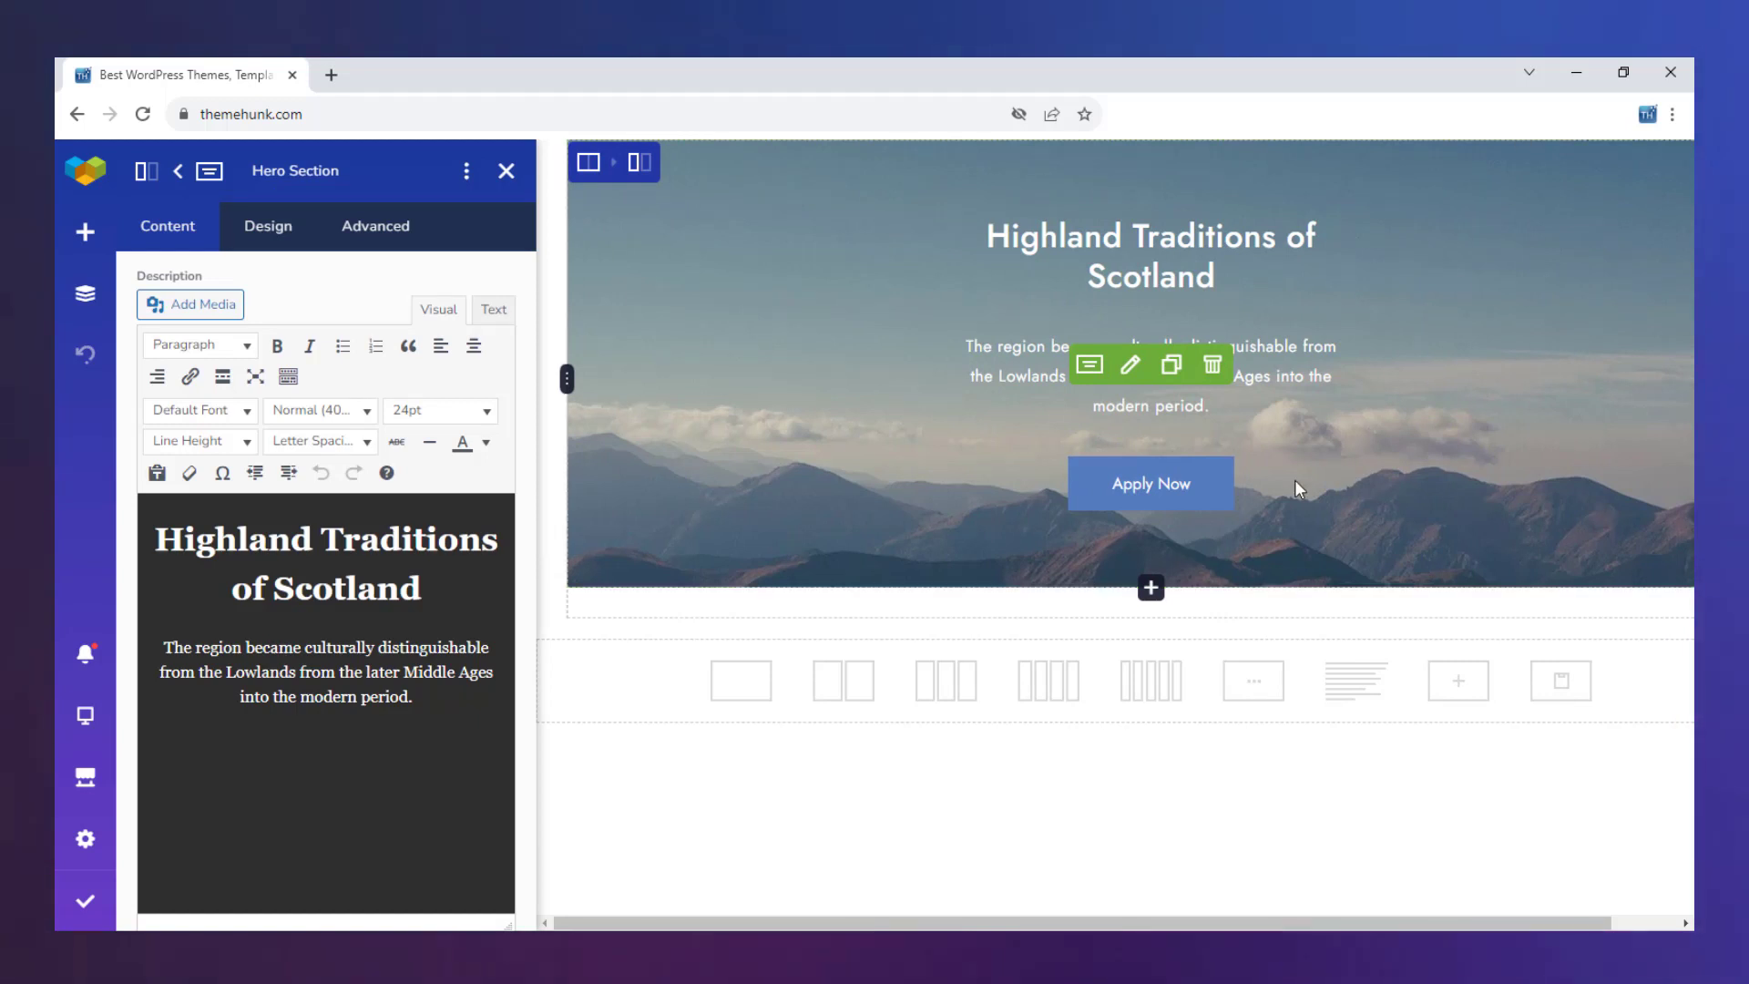
{"action": "left_click", "coordinate": [843, 683]}
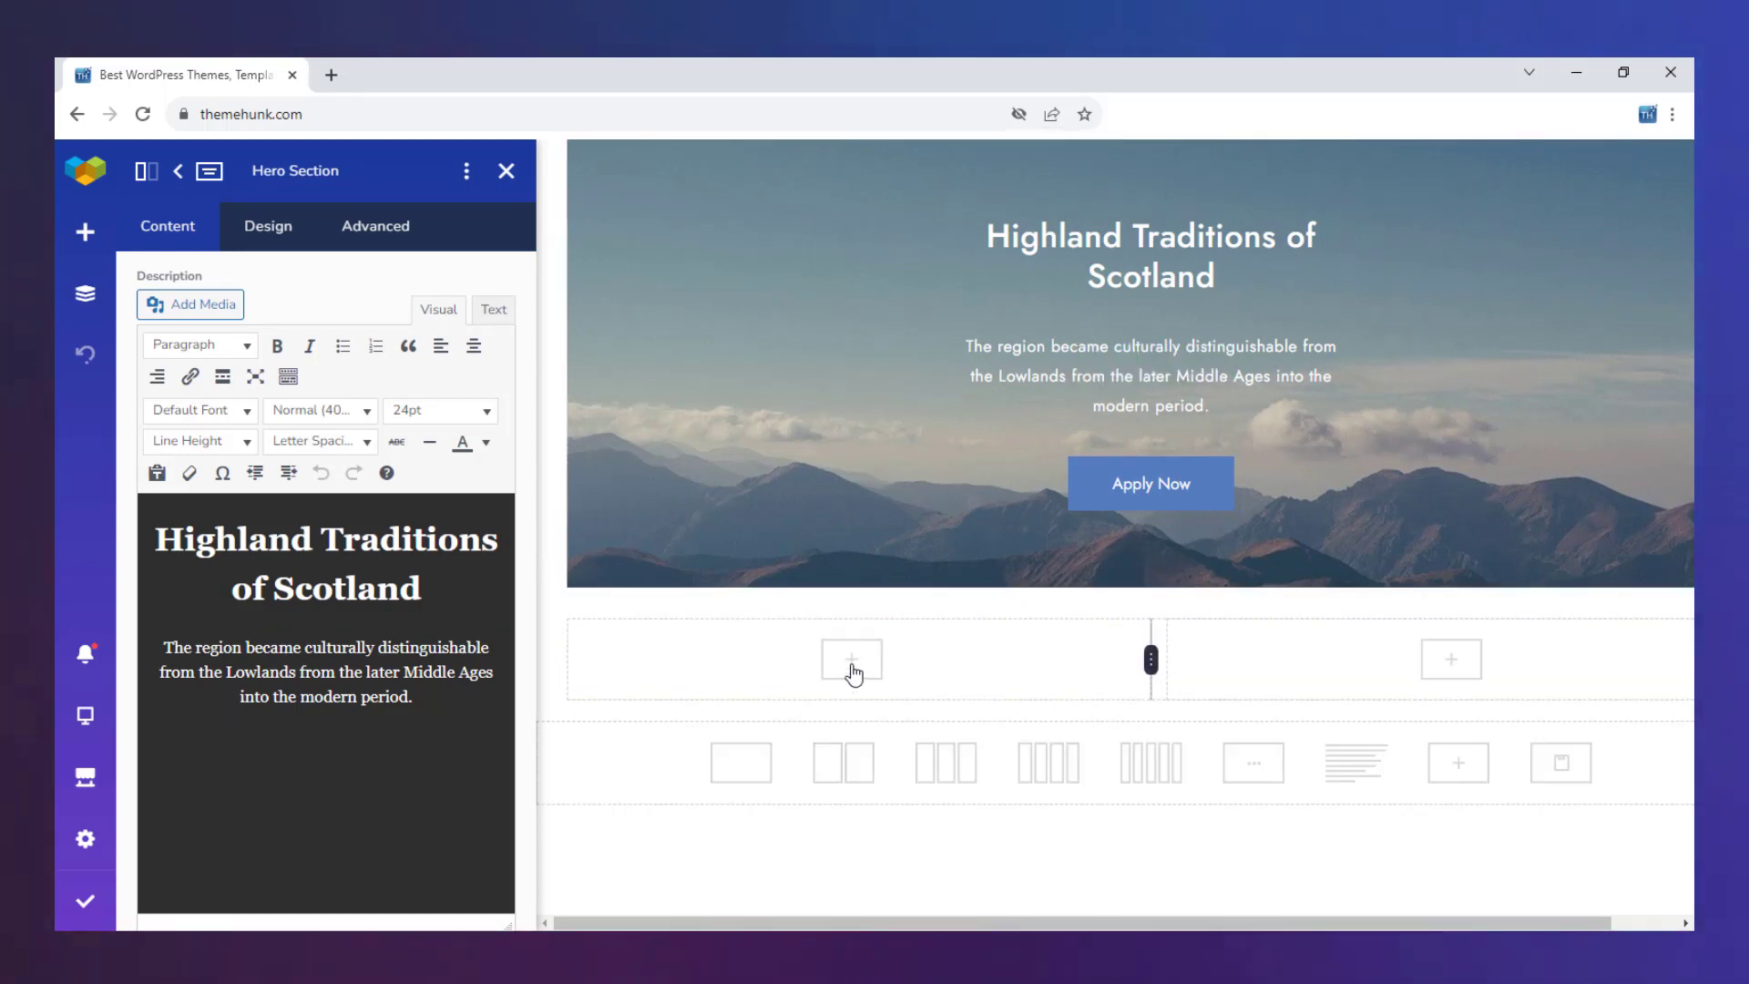
{"action": "left_click", "coordinate": [851, 671]}
{"action": "scroll", "coordinate": [358, 676], "scroll_direction": "down", "scroll_amount": 7}
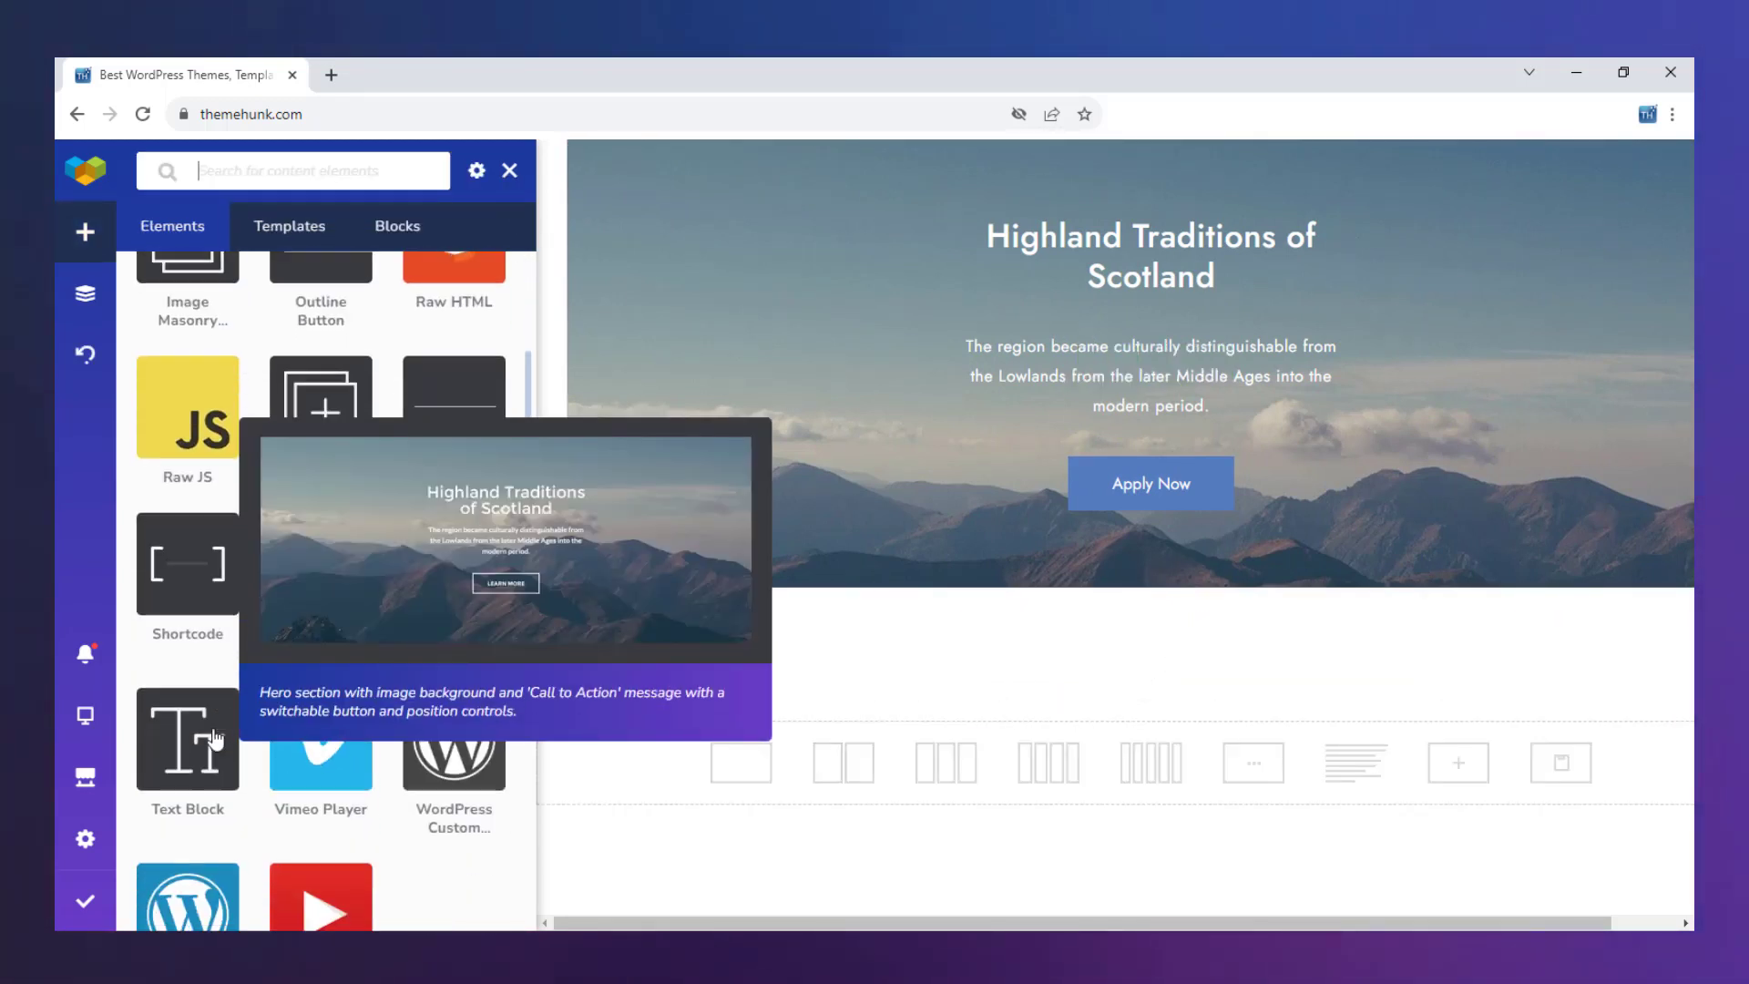
{"action": "scroll", "coordinate": [358, 676], "scroll_direction": "down", "scroll_amount": 4}
{"action": "scroll", "coordinate": [358, 676], "scroll_direction": "up", "scroll_amount": 4}
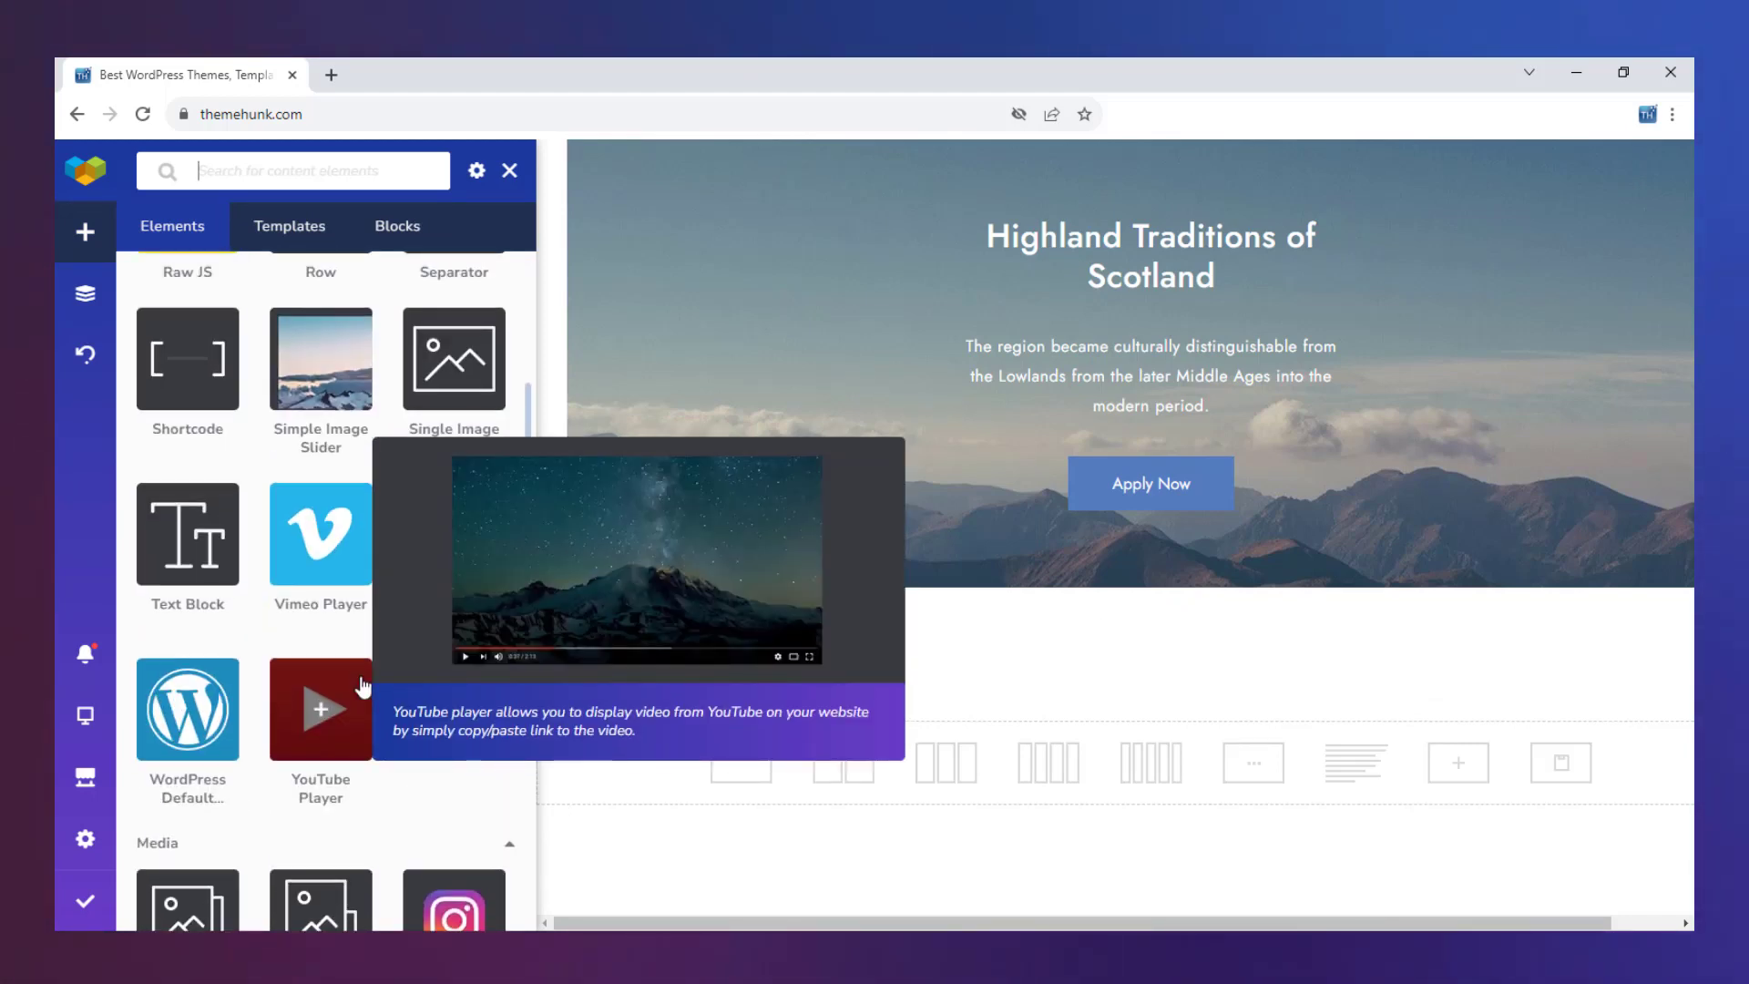
{"action": "left_click", "coordinate": [461, 579]}
Put a text block in the second column and a Basic Button beneath it
{"action": "scroll", "coordinate": [1397, 777], "scroll_direction": "down", "scroll_amount": 2}
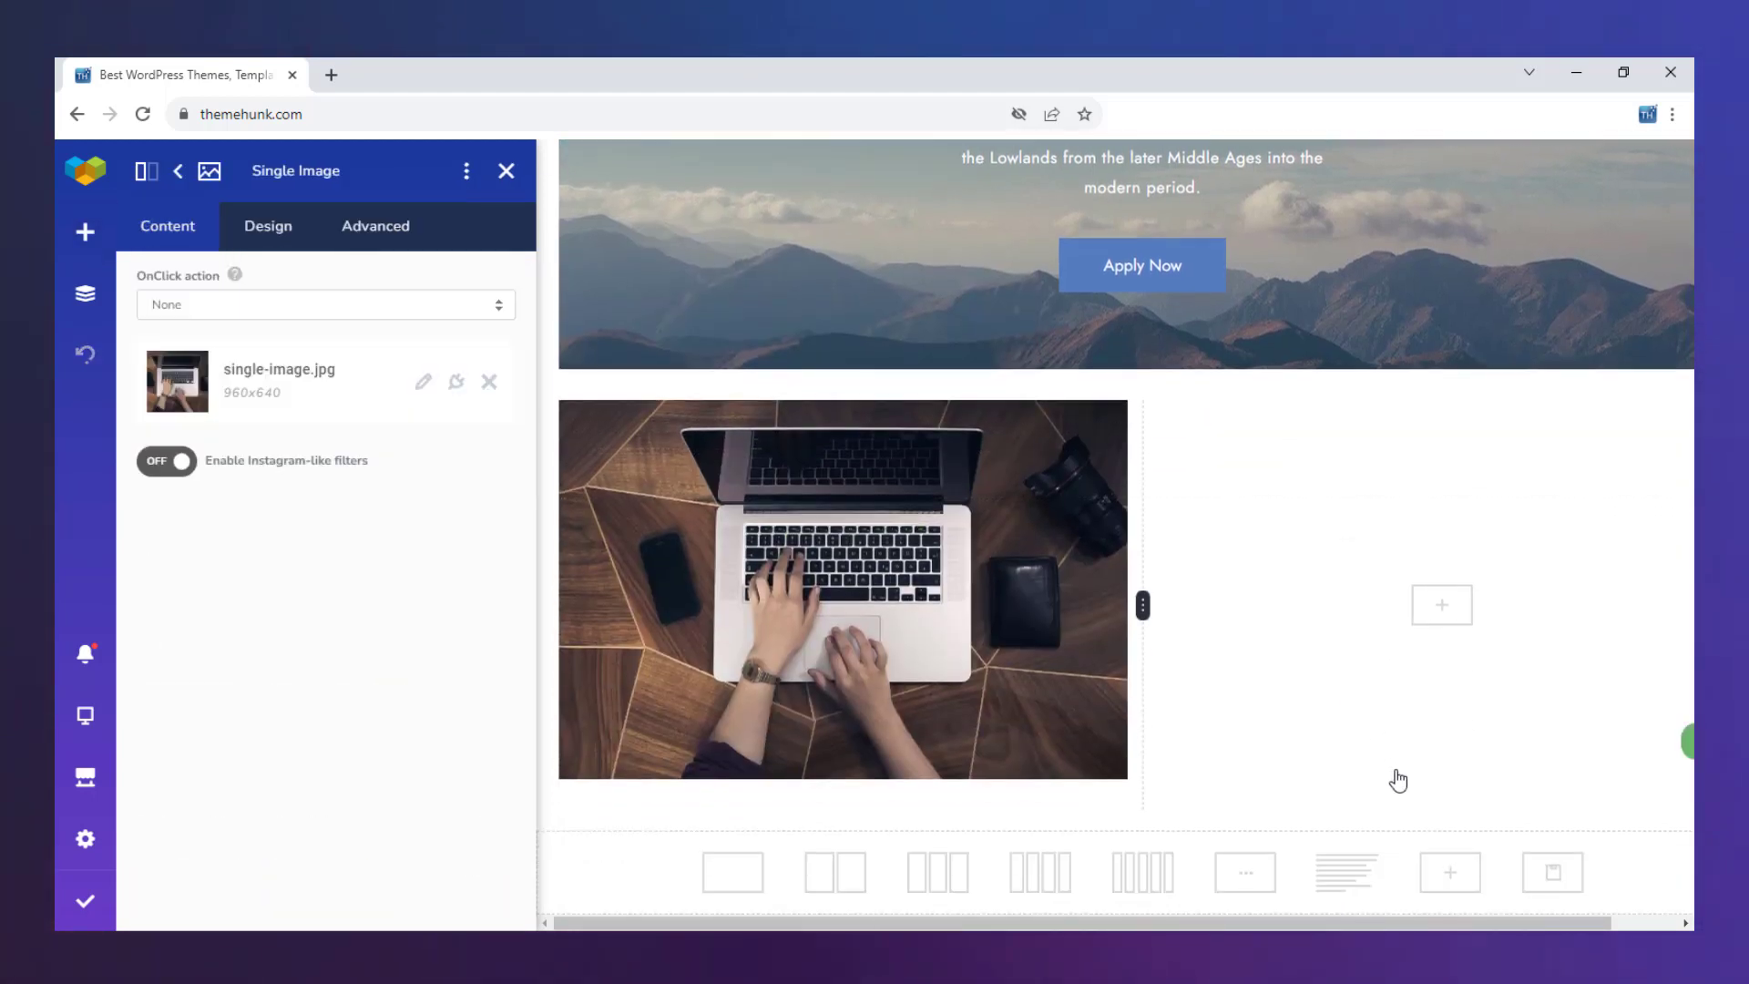
{"action": "left_click", "coordinate": [1456, 610]}
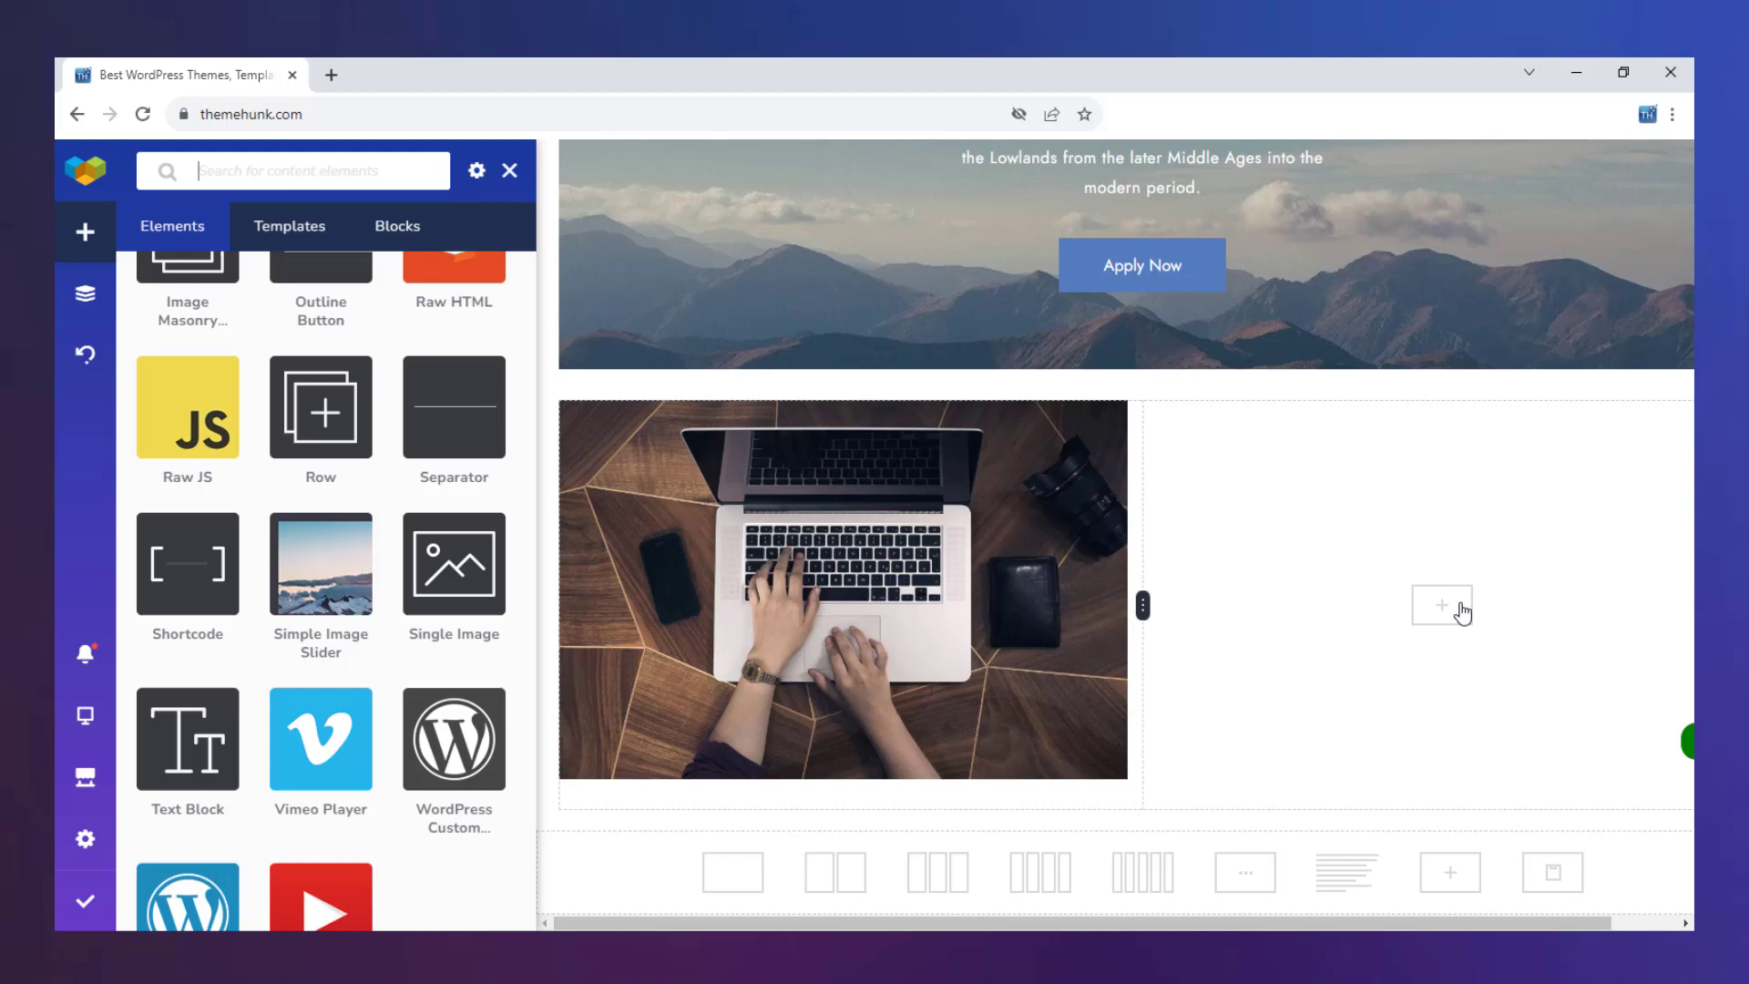
{"action": "left_click_drag", "start_coordinate": [188, 738], "coordinate": [1458, 629]}
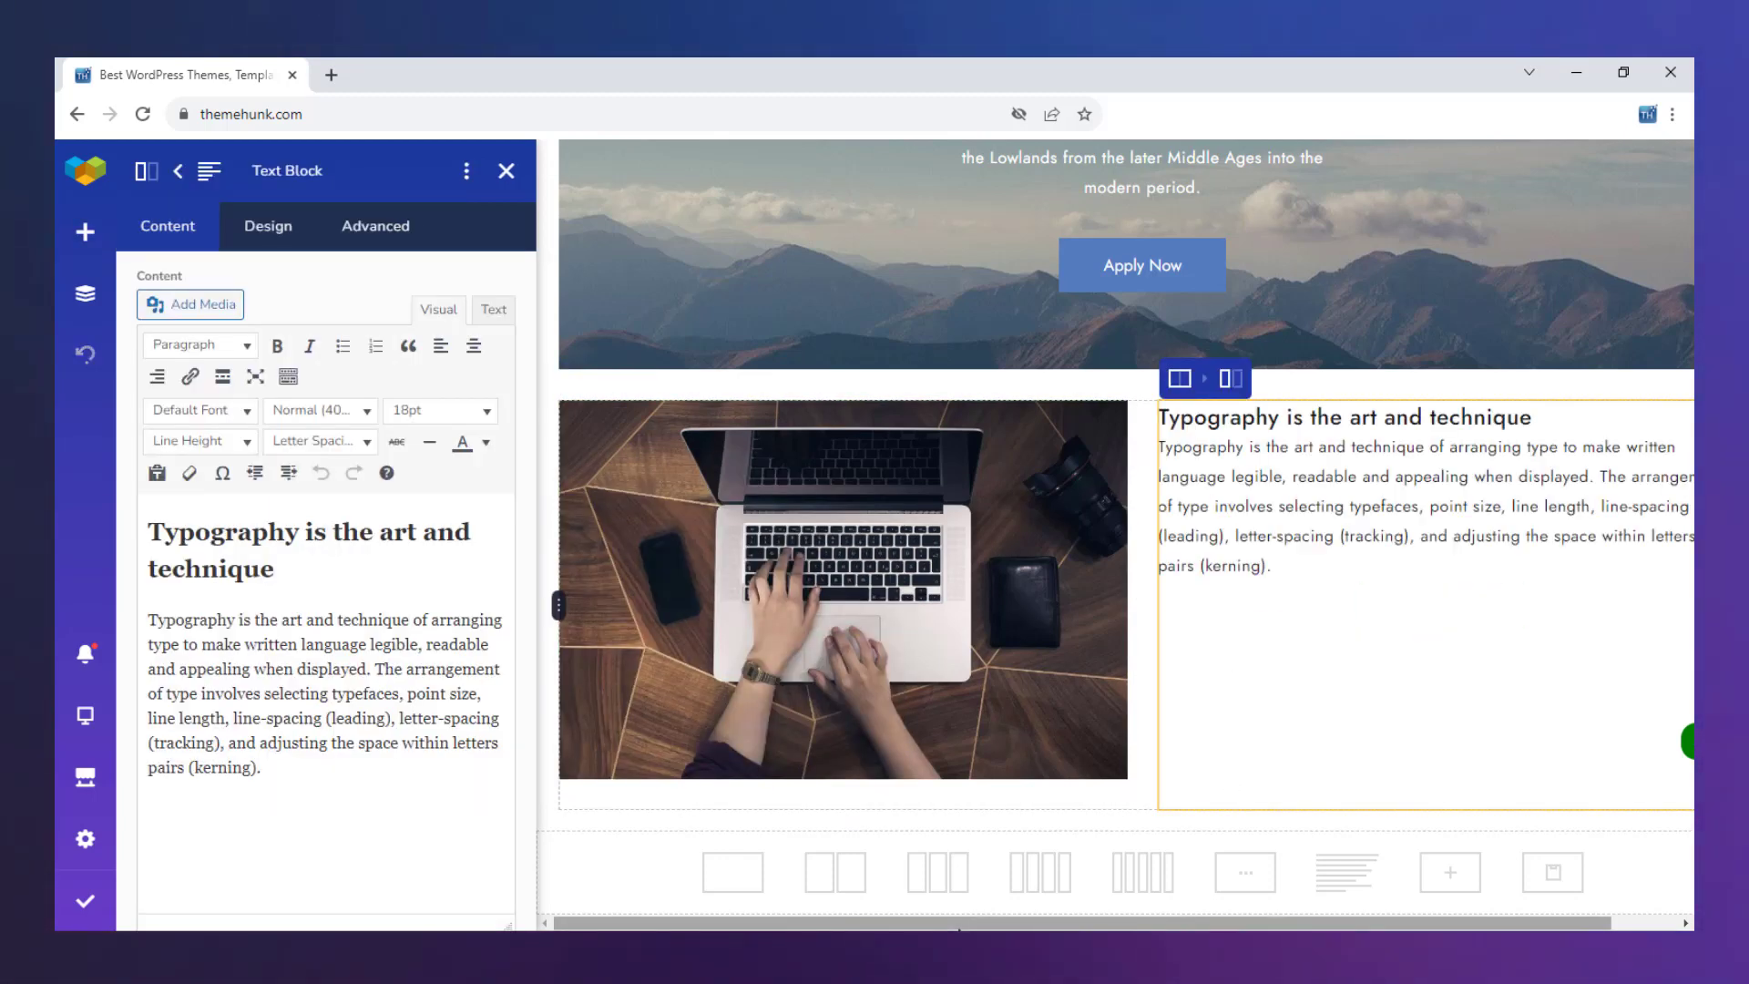
{"action": "scroll", "coordinate": [1394, 683], "scroll_direction": "up", "scroll_amount": 2}
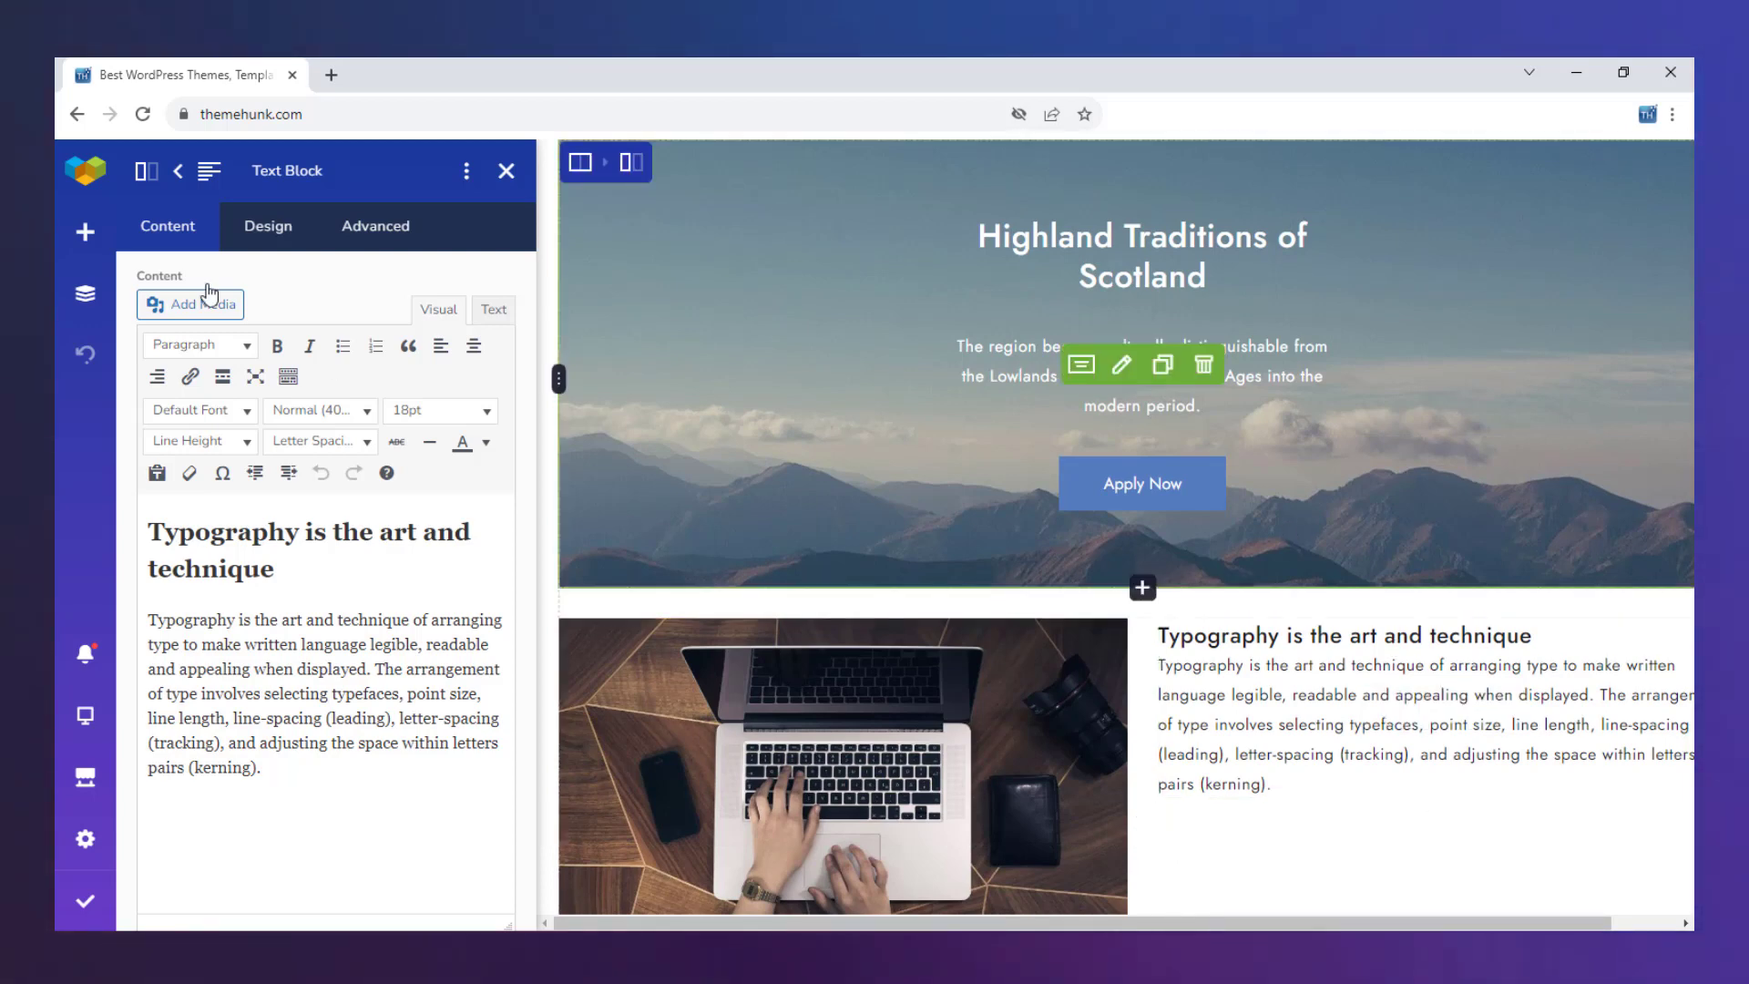
{"action": "left_click", "coordinate": [86, 235]}
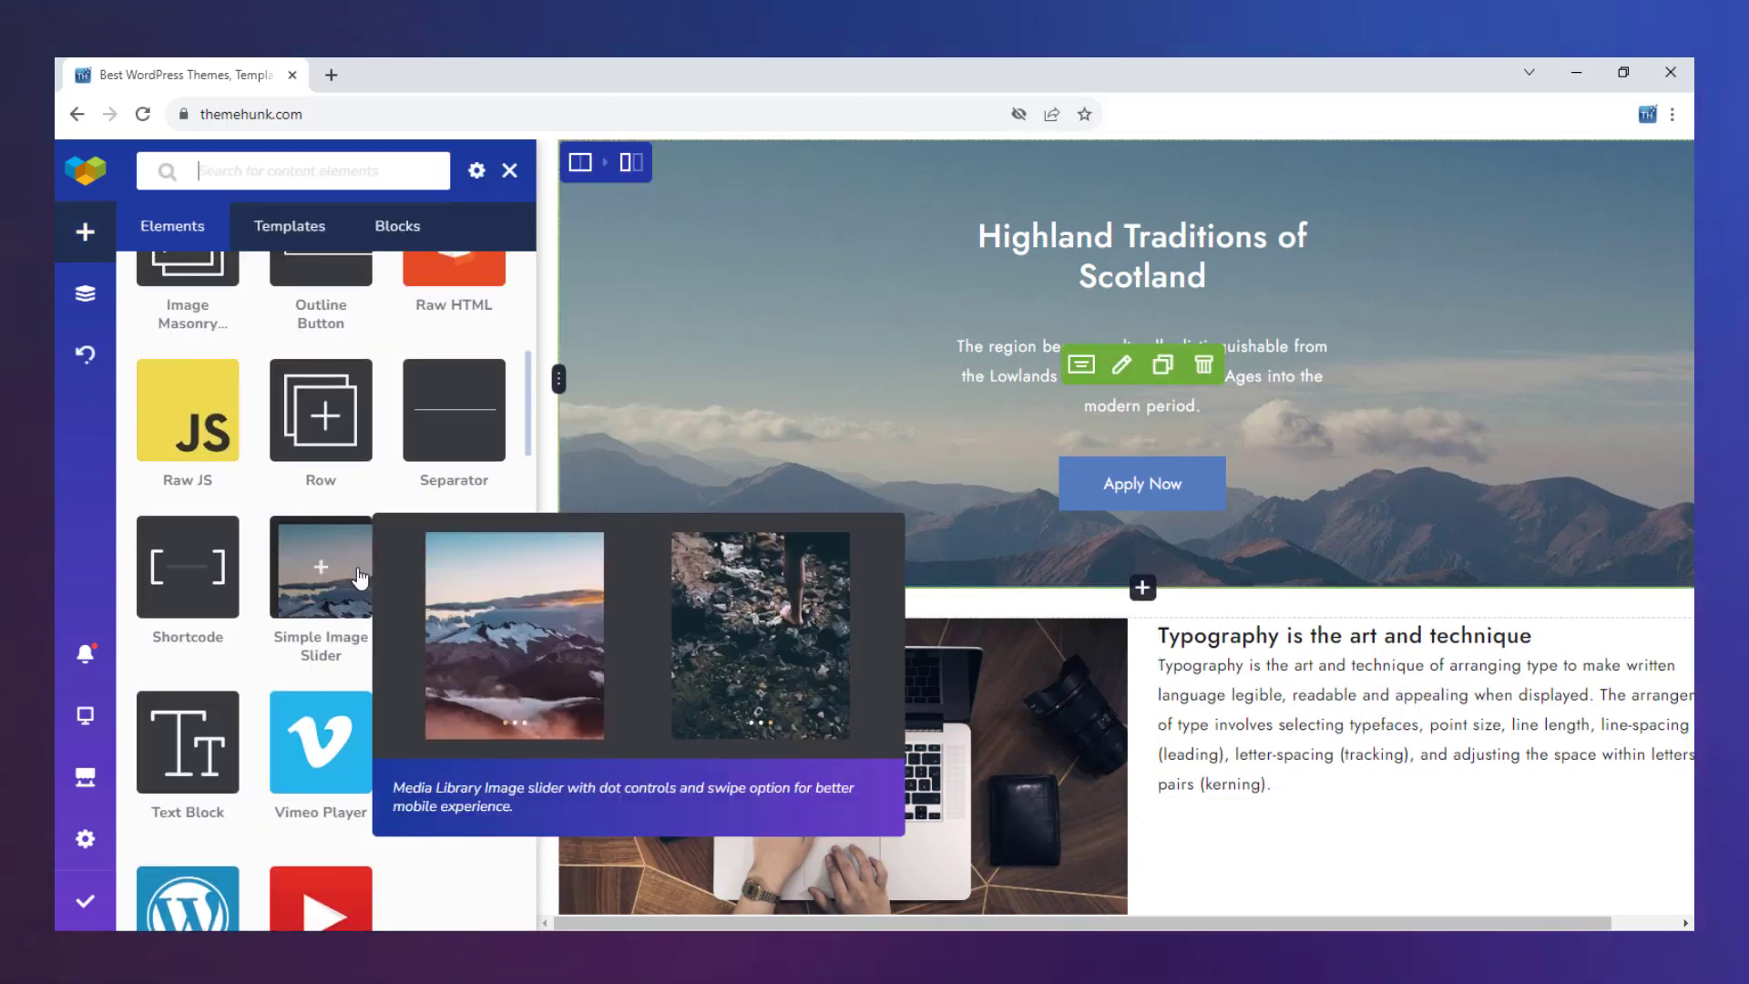
{"action": "scroll", "coordinate": [321, 583], "scroll_direction": "up", "scroll_amount": 5}
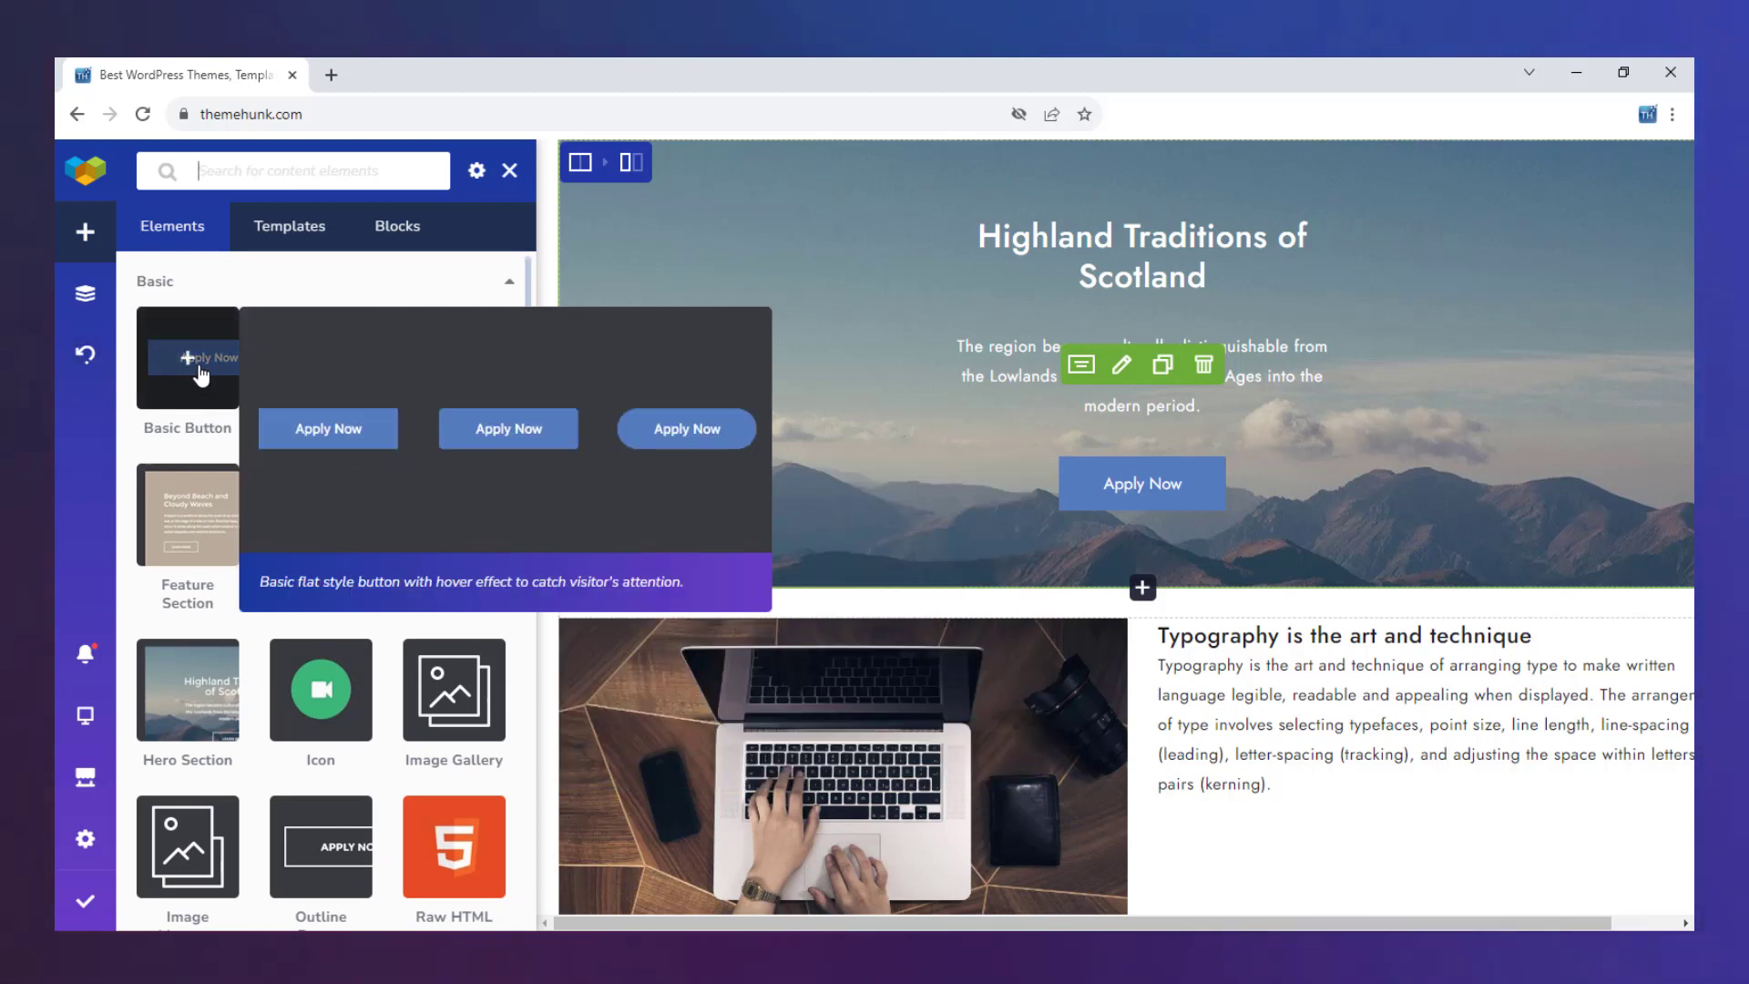
{"action": "left_click_drag", "start_coordinate": [202, 380], "coordinate": [1399, 807]}
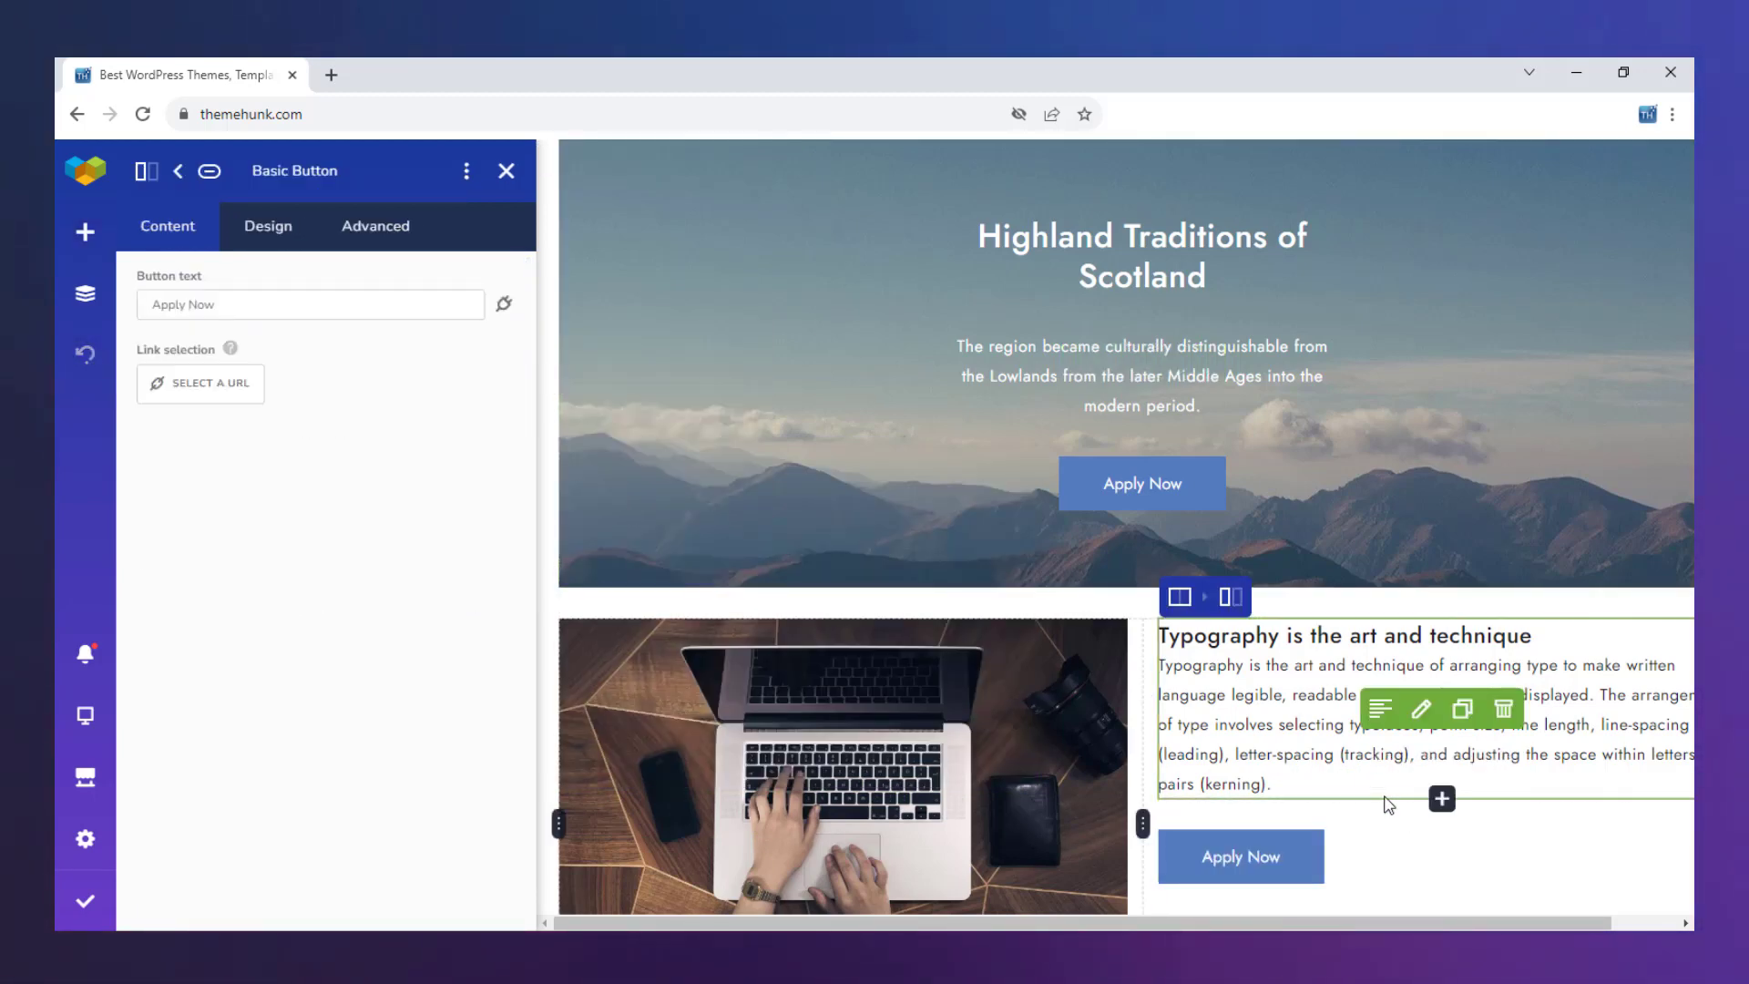
Close the Basic Button settings panel to show the full-width page preview
{"action": "scroll", "coordinate": [1391, 803], "scroll_direction": "down", "scroll_amount": 3}
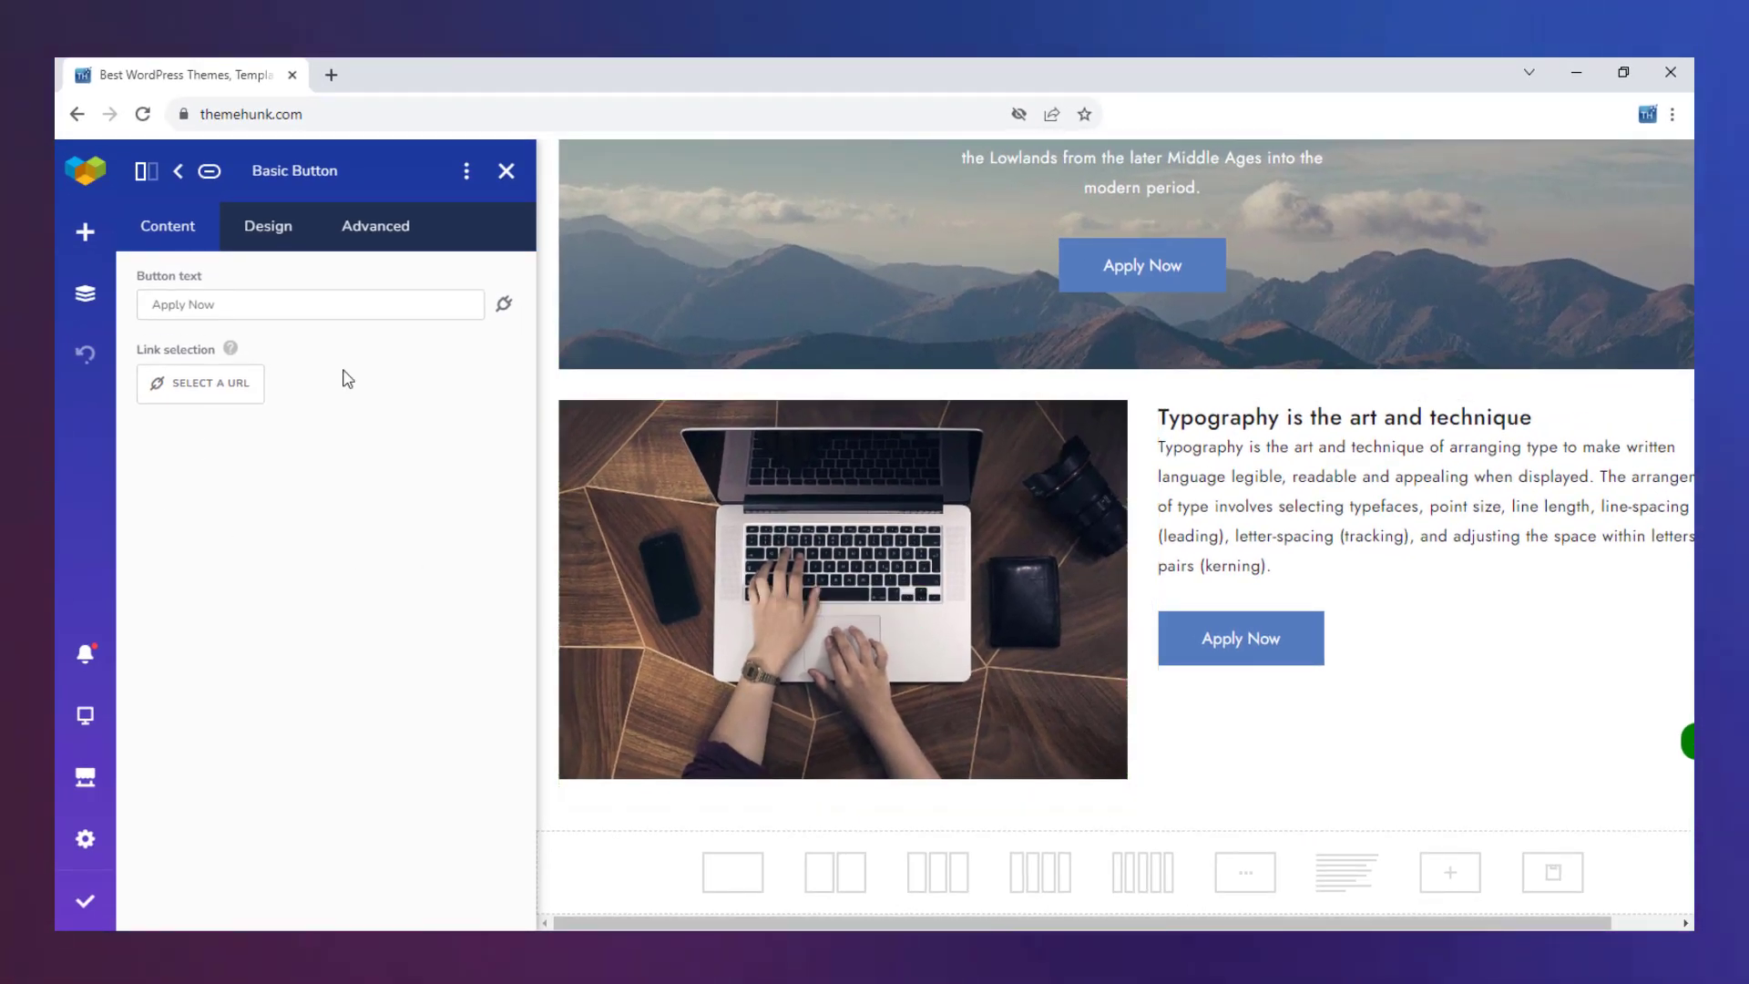
{"action": "left_click", "coordinate": [504, 172]}
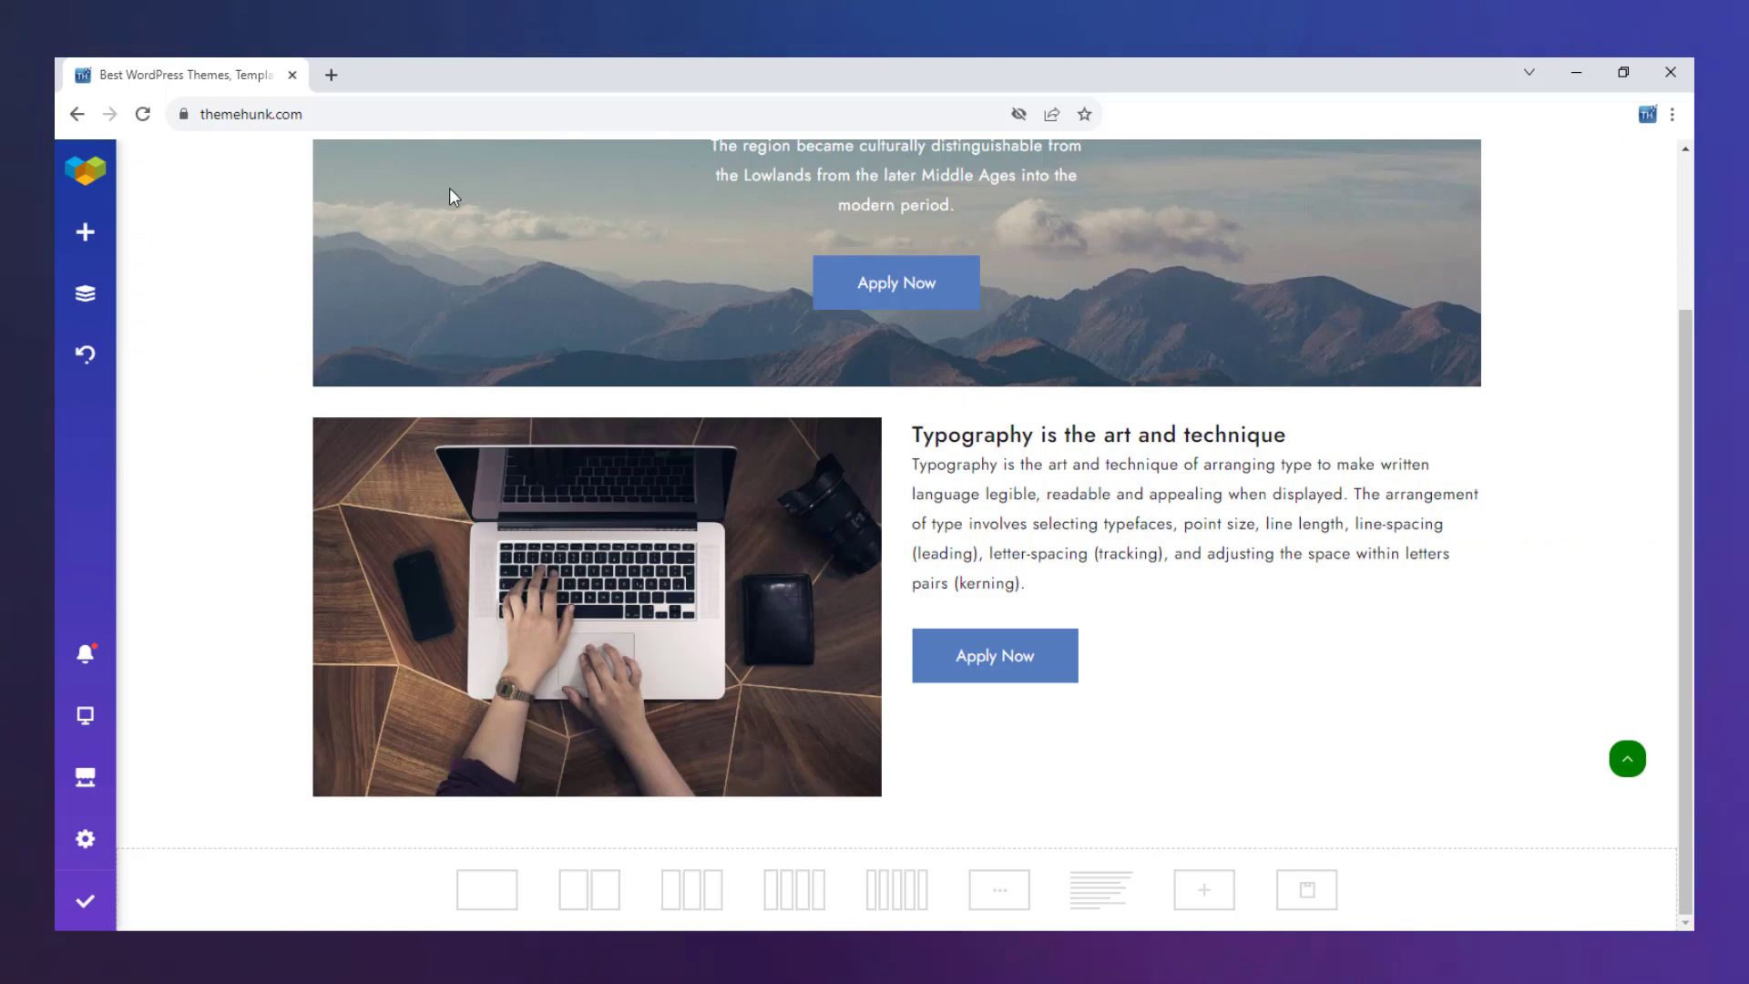
{"action": "left_click", "coordinate": [86, 233]}
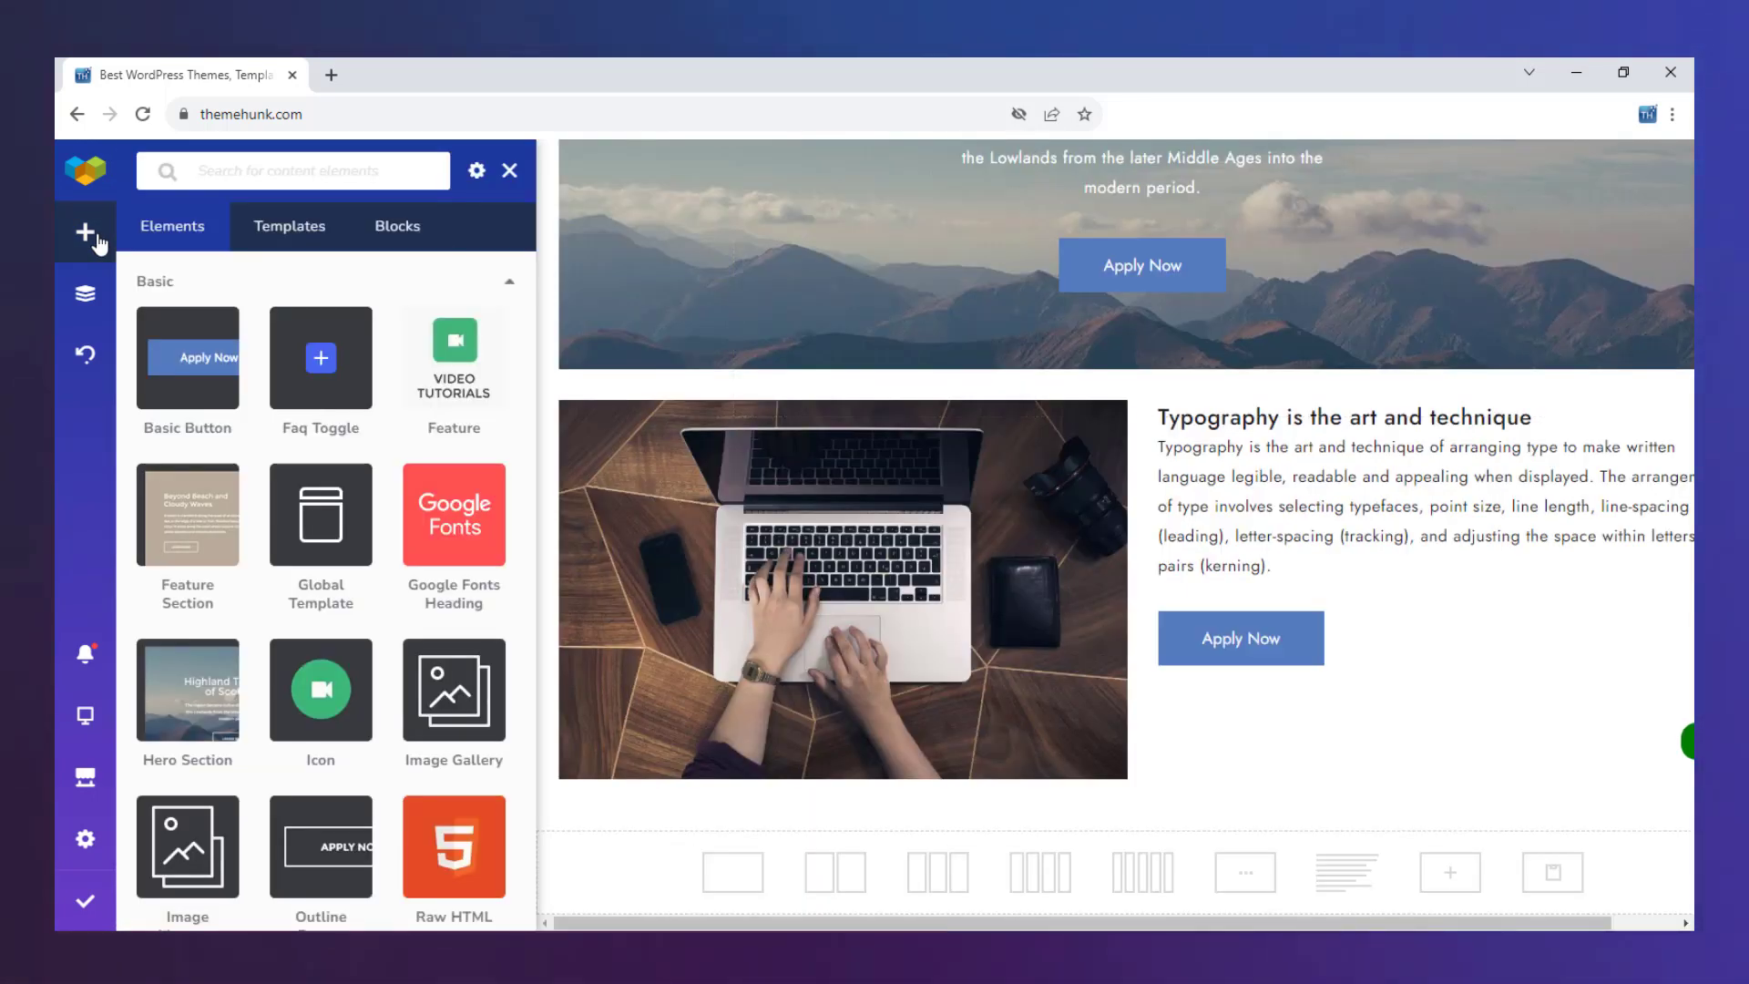
{"action": "left_click", "coordinate": [99, 243]}
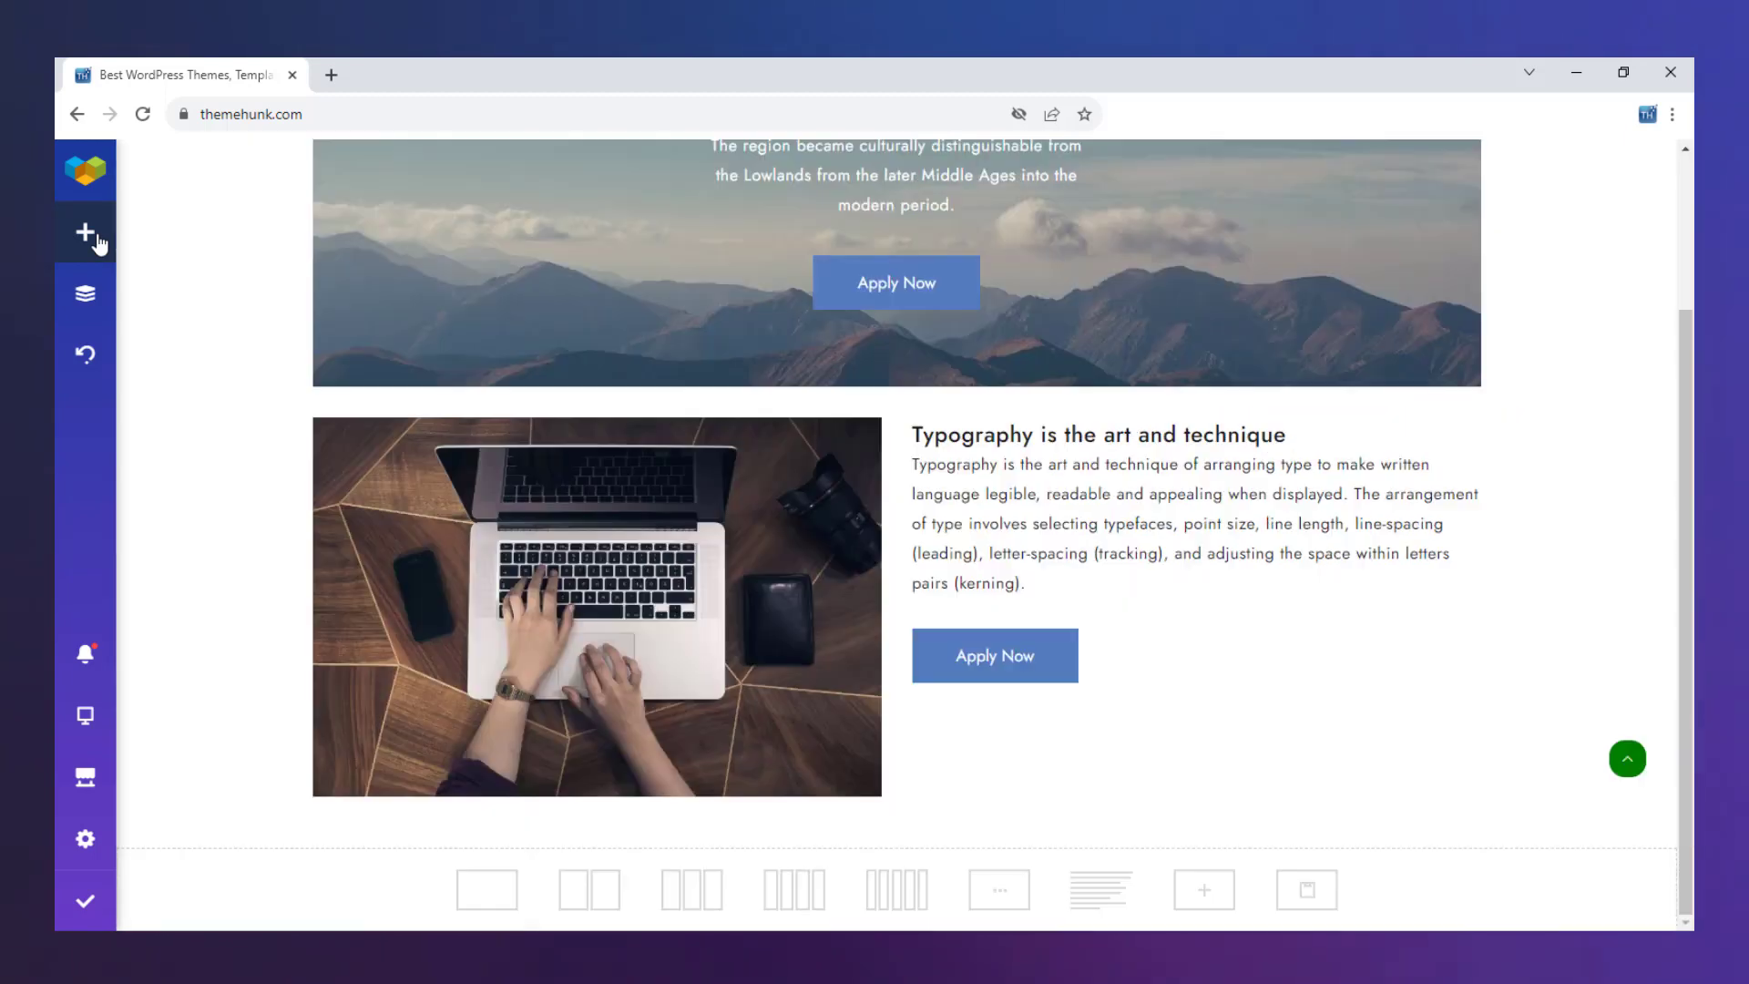
{"action": "left_click", "coordinate": [84, 310]}
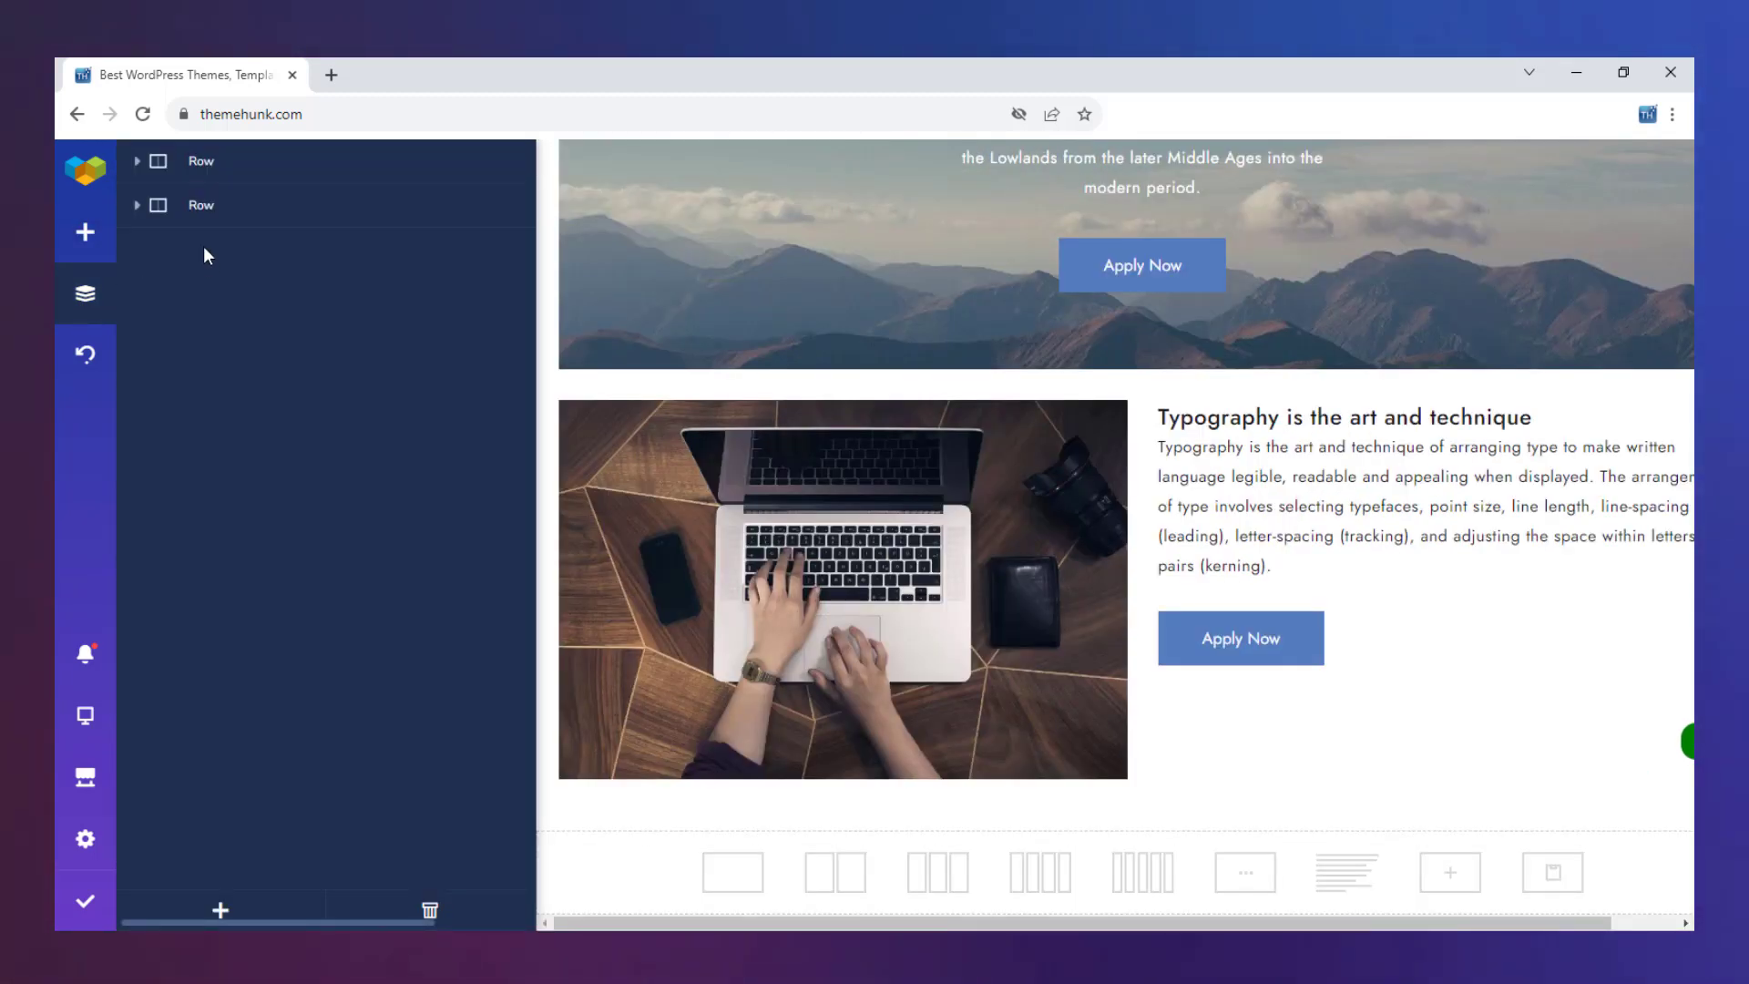
{"action": "mouse_move", "coordinate": [195, 212]}
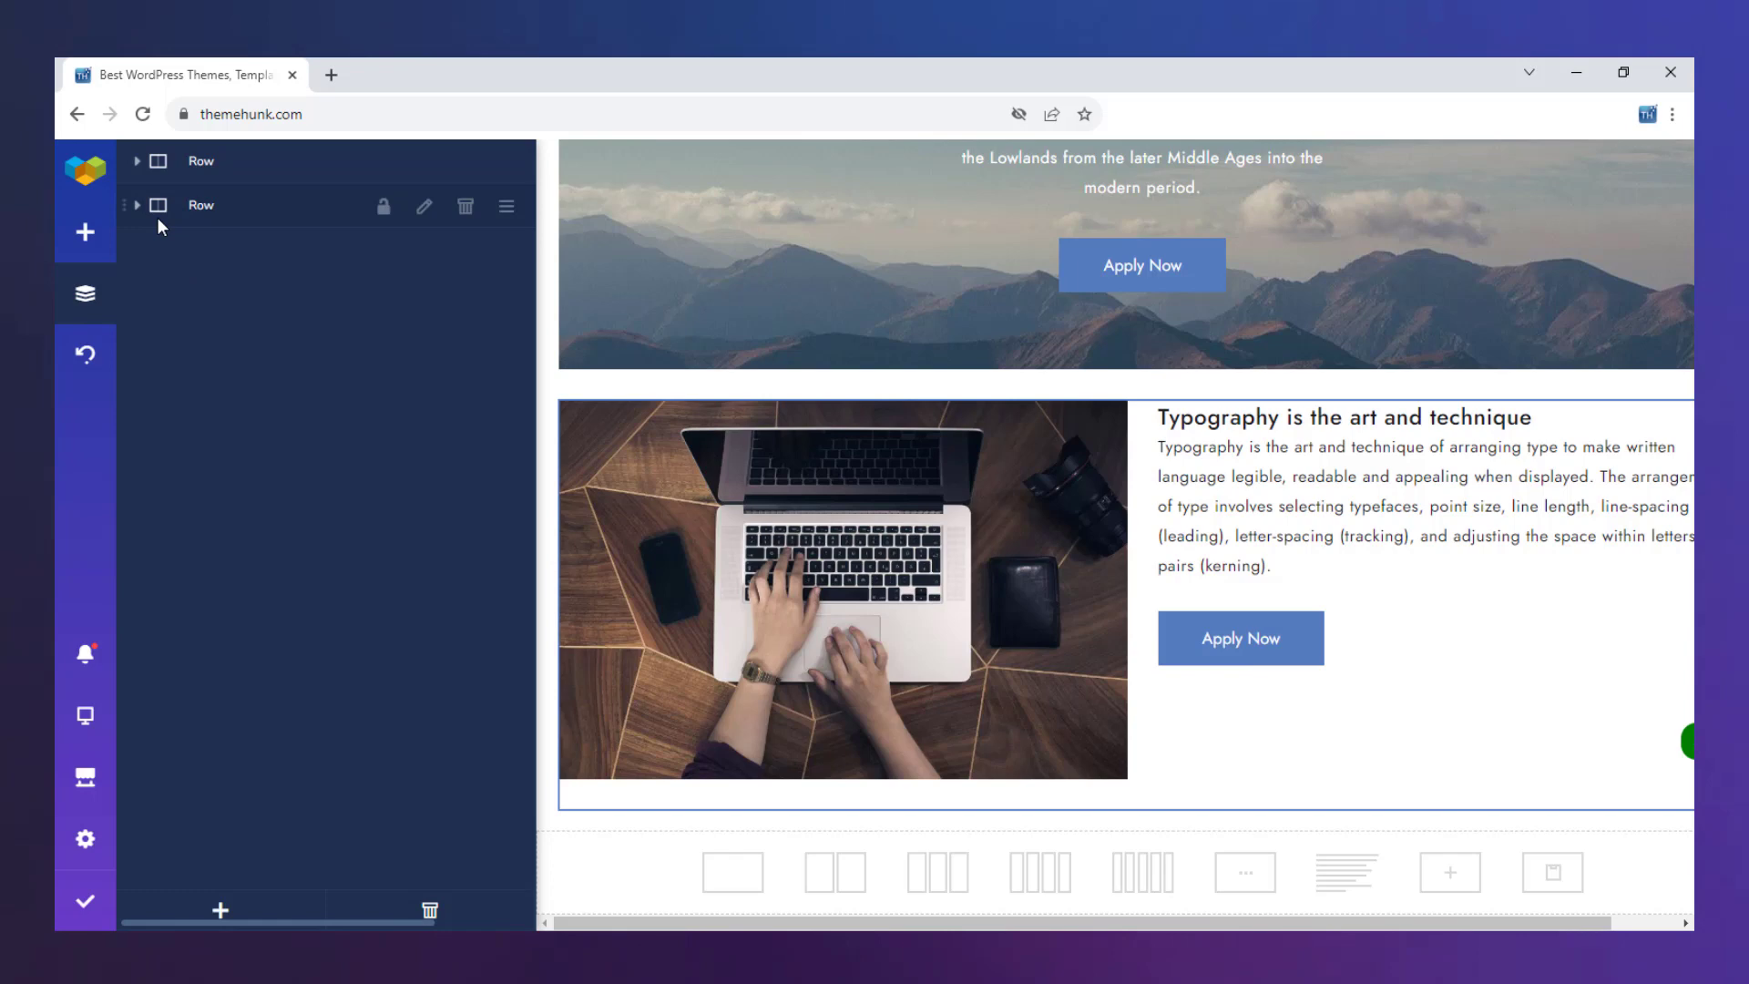
{"action": "mouse_move", "coordinate": [126, 204]}
{"action": "left_mouse_down"}
{"action": "mouse_move", "coordinate": [132, 166]}
{"action": "mouse_move", "coordinate": [132, 227]}
{"action": "left_mouse_up"}
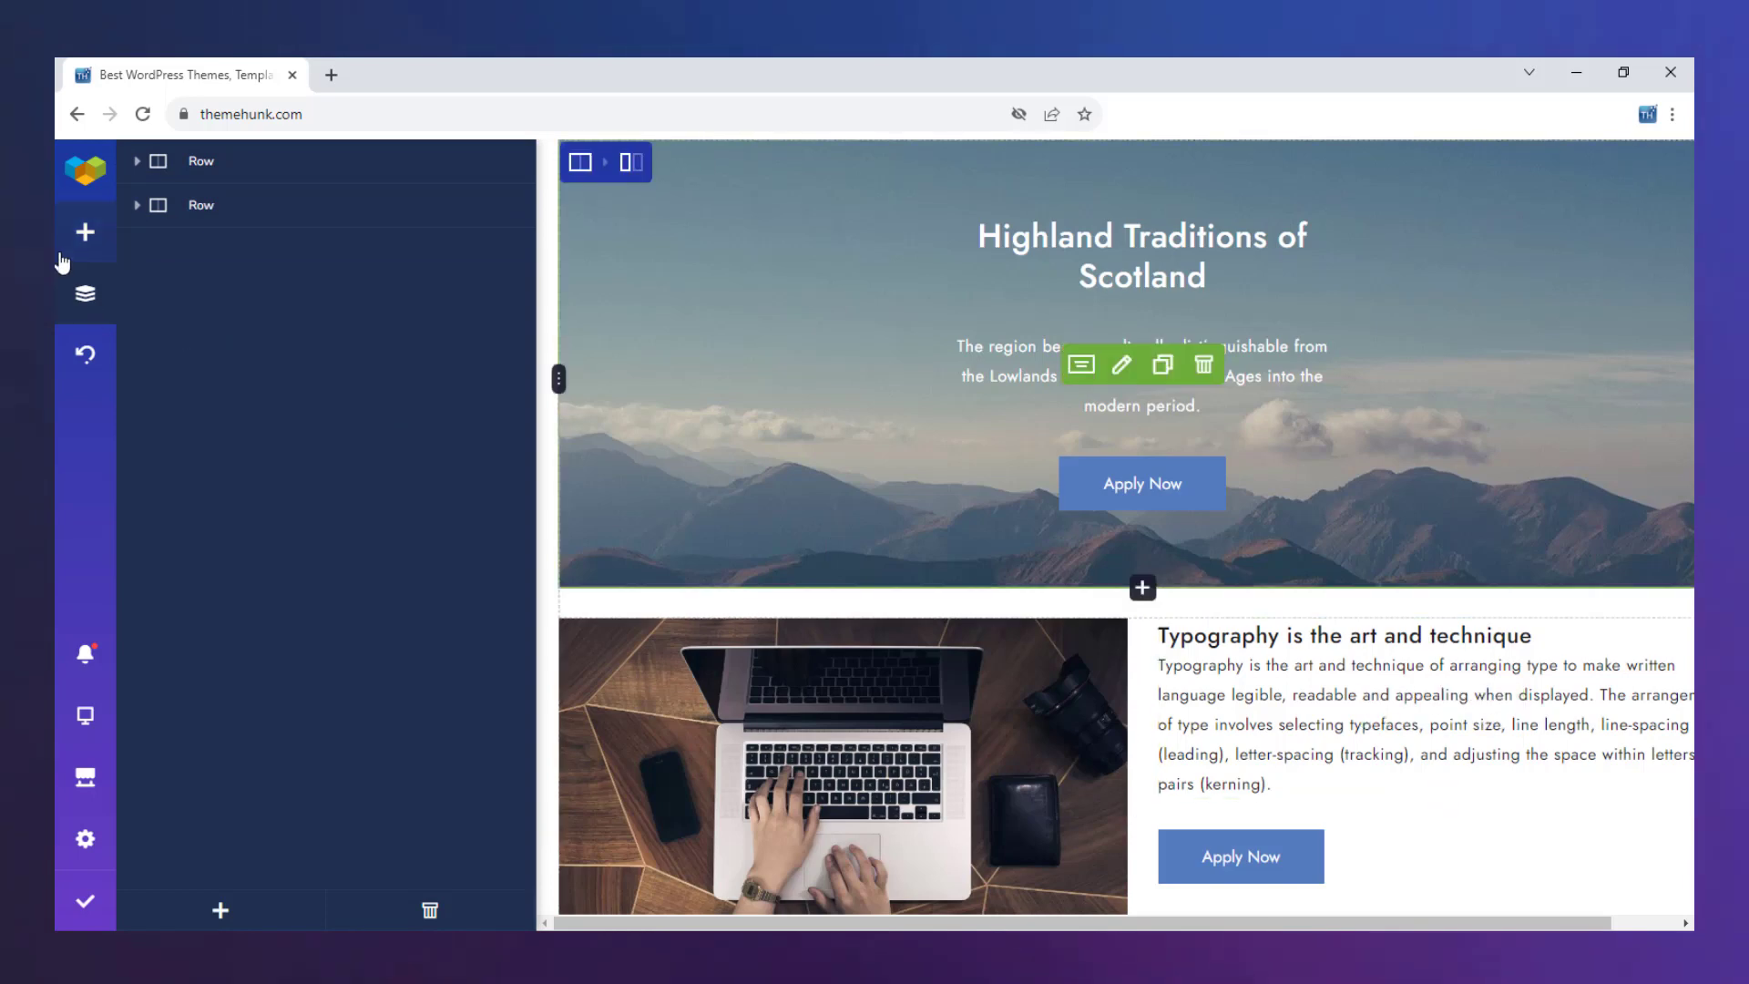
{"action": "left_click", "coordinate": [85, 293]}
{"action": "mouse_move", "coordinate": [85, 360]}
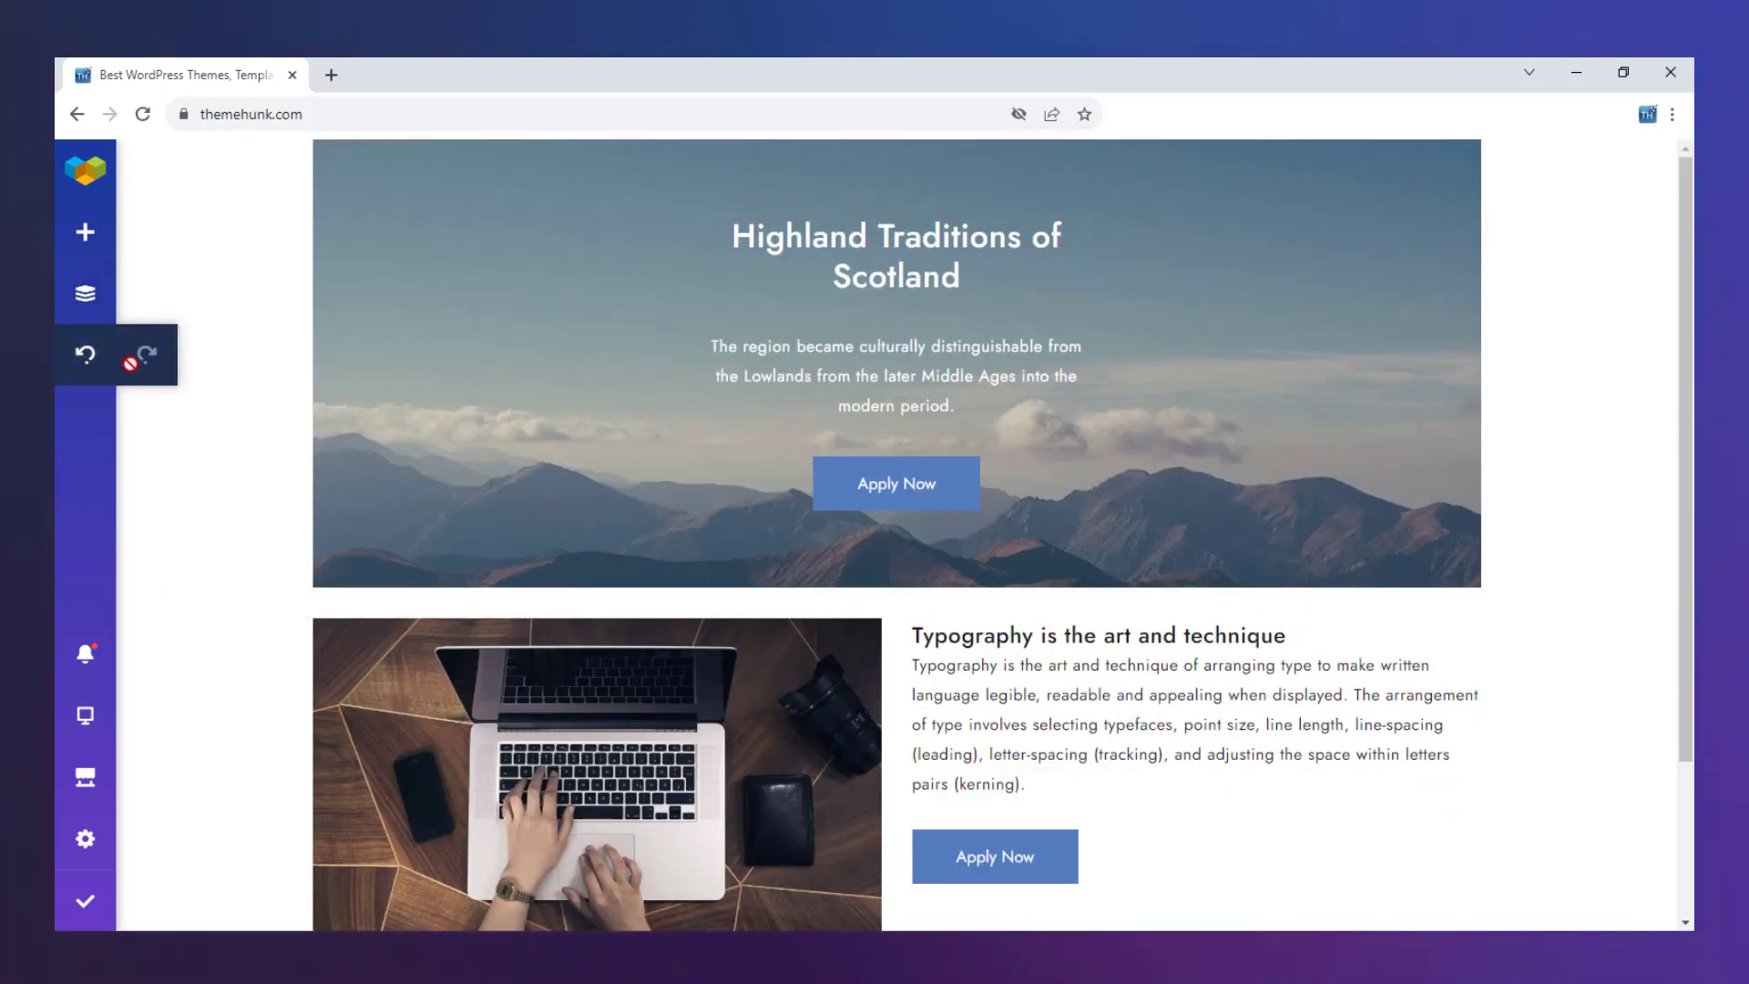
{"action": "mouse_move", "coordinate": [70, 636]}
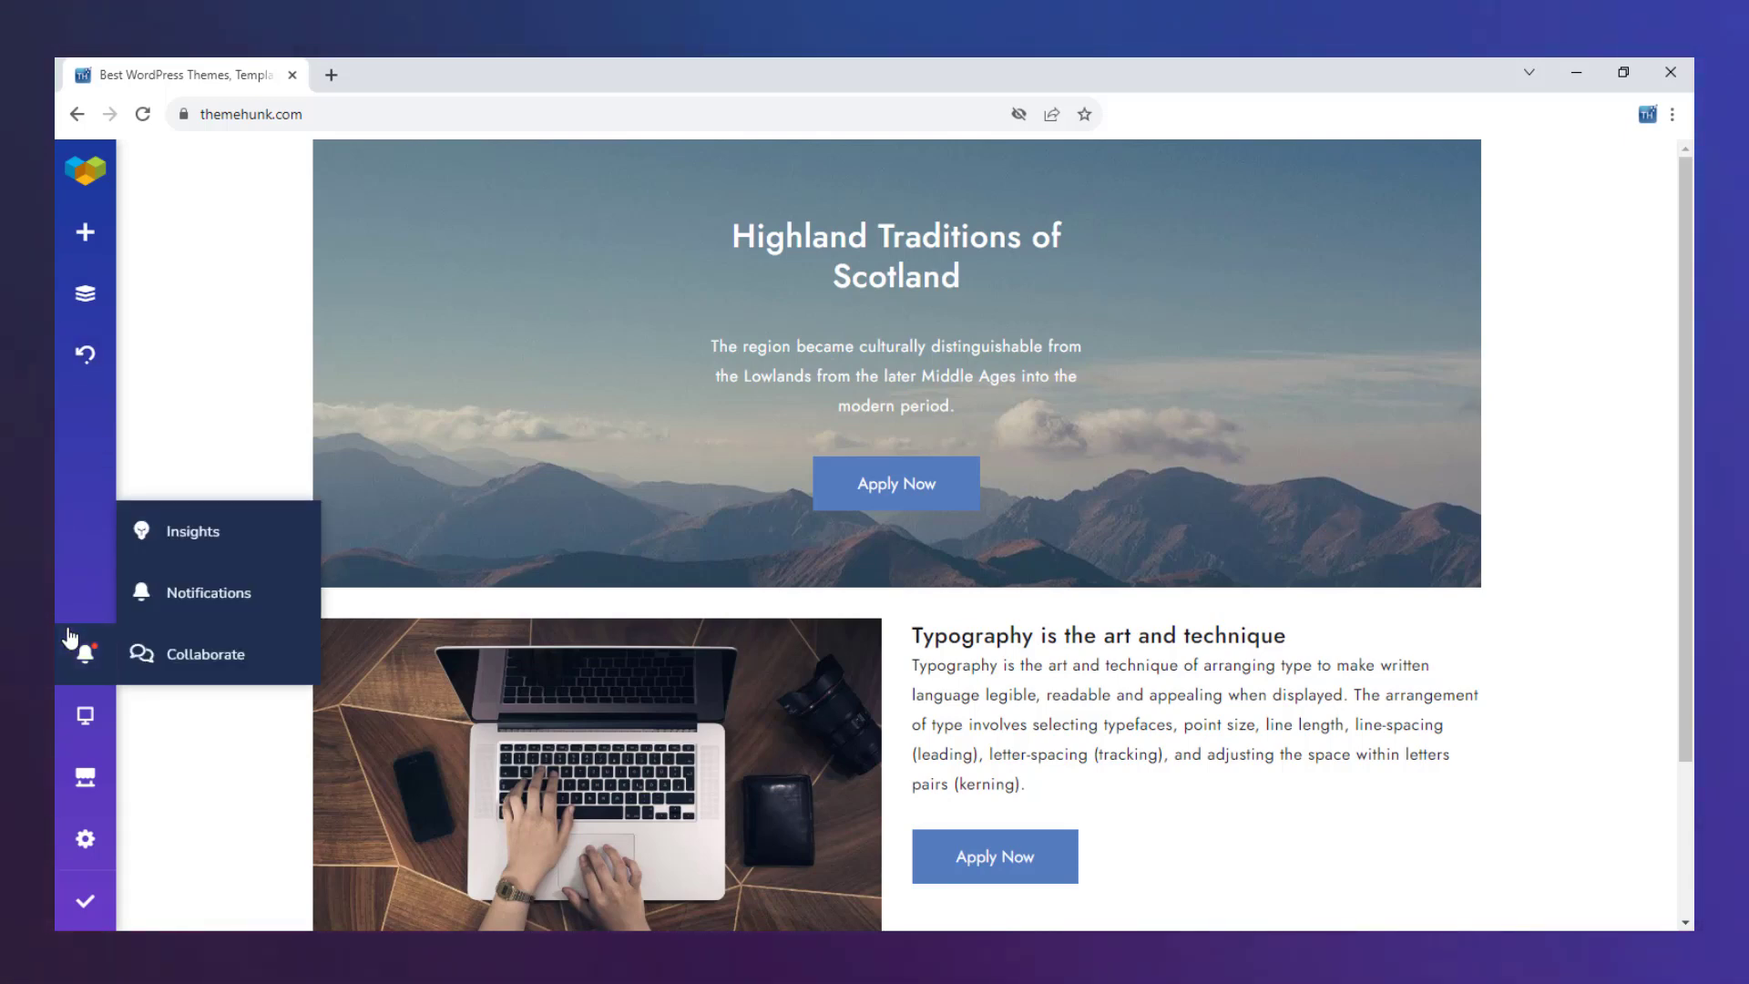
Open Insights & Notifications and view its Notifications and Collaborate tabs
{"action": "left_click", "coordinate": [70, 636]}
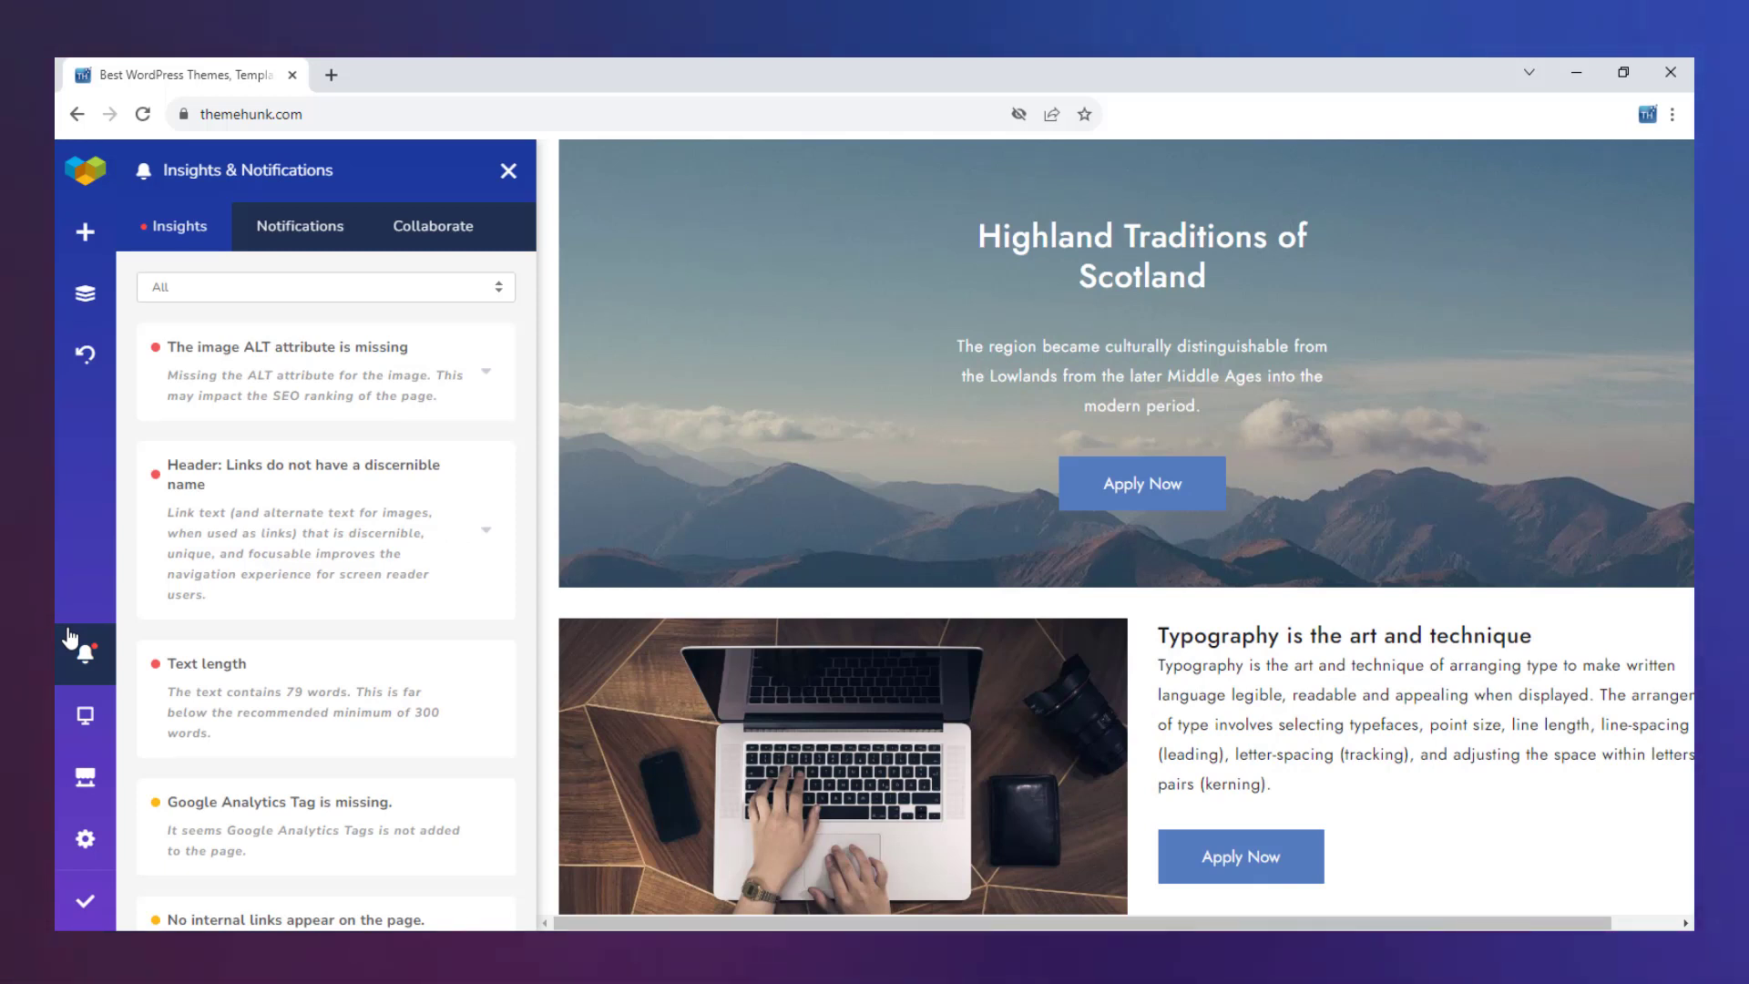
{"action": "left_click", "coordinate": [291, 226]}
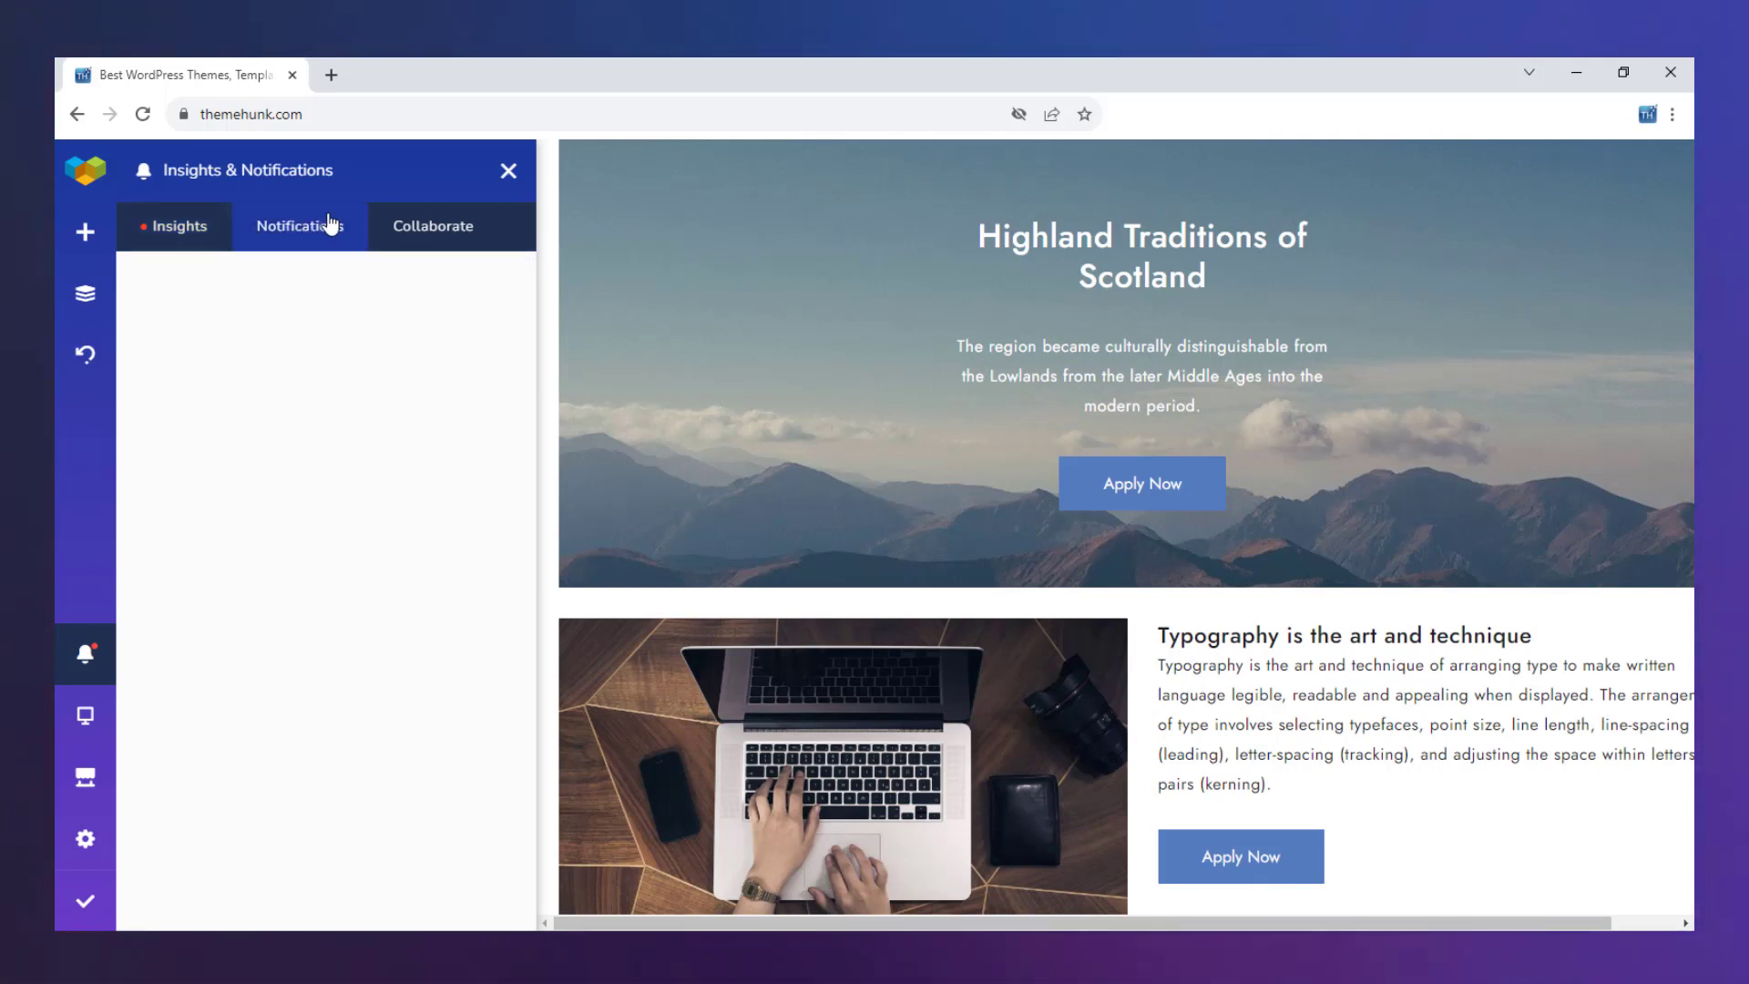
{"action": "left_click", "coordinate": [406, 220]}
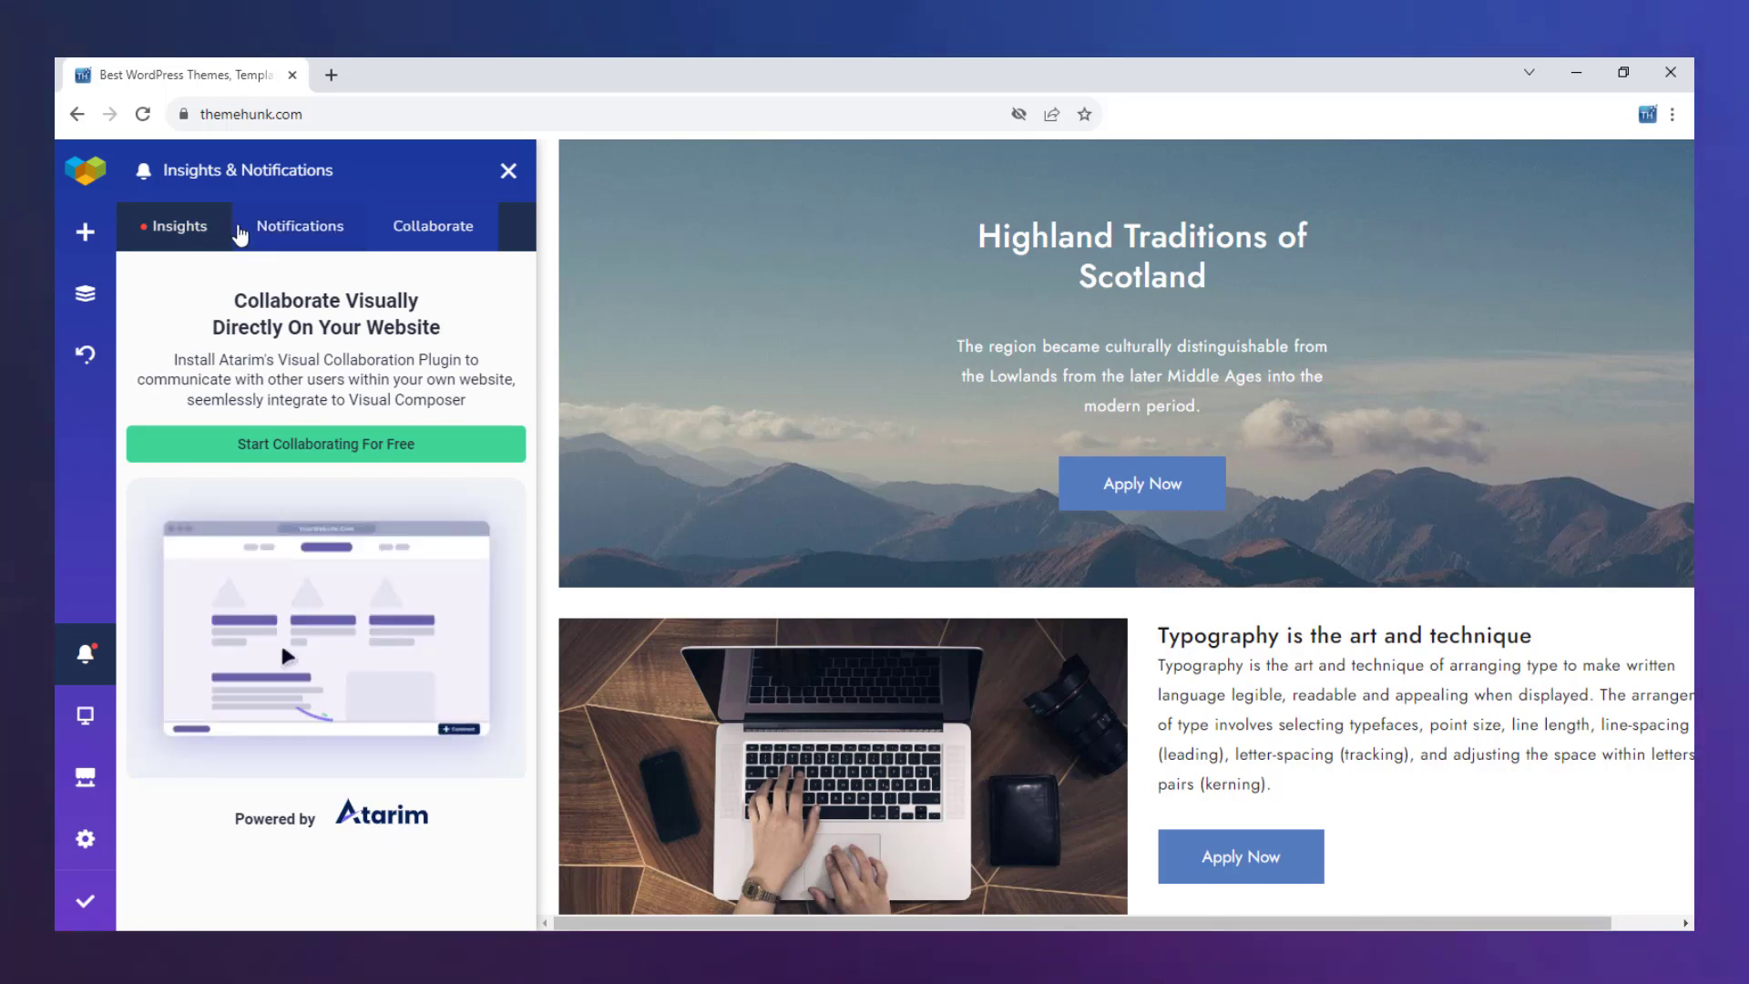
{"action": "left_click", "coordinate": [87, 716]}
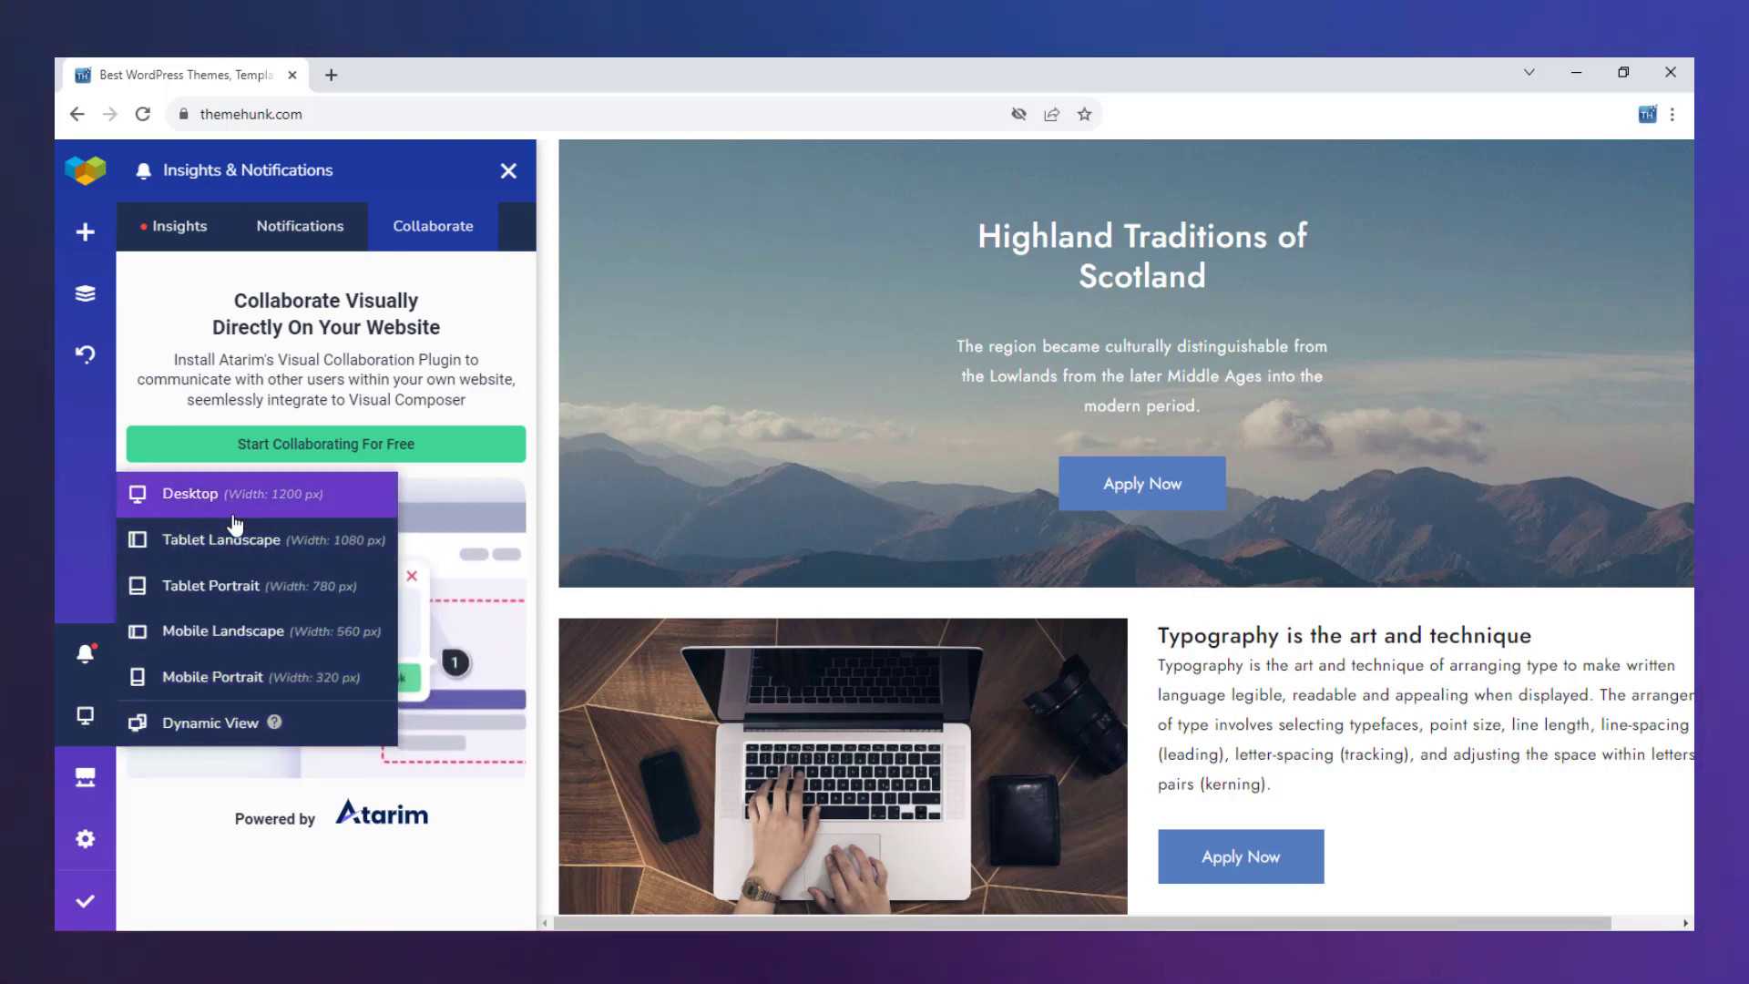
Preview the page at Tablet Landscape, Mobile Landscape and Mobile Portrait, then Dynamic View and Tablet Landscape
{"action": "left_click", "coordinate": [235, 547]}
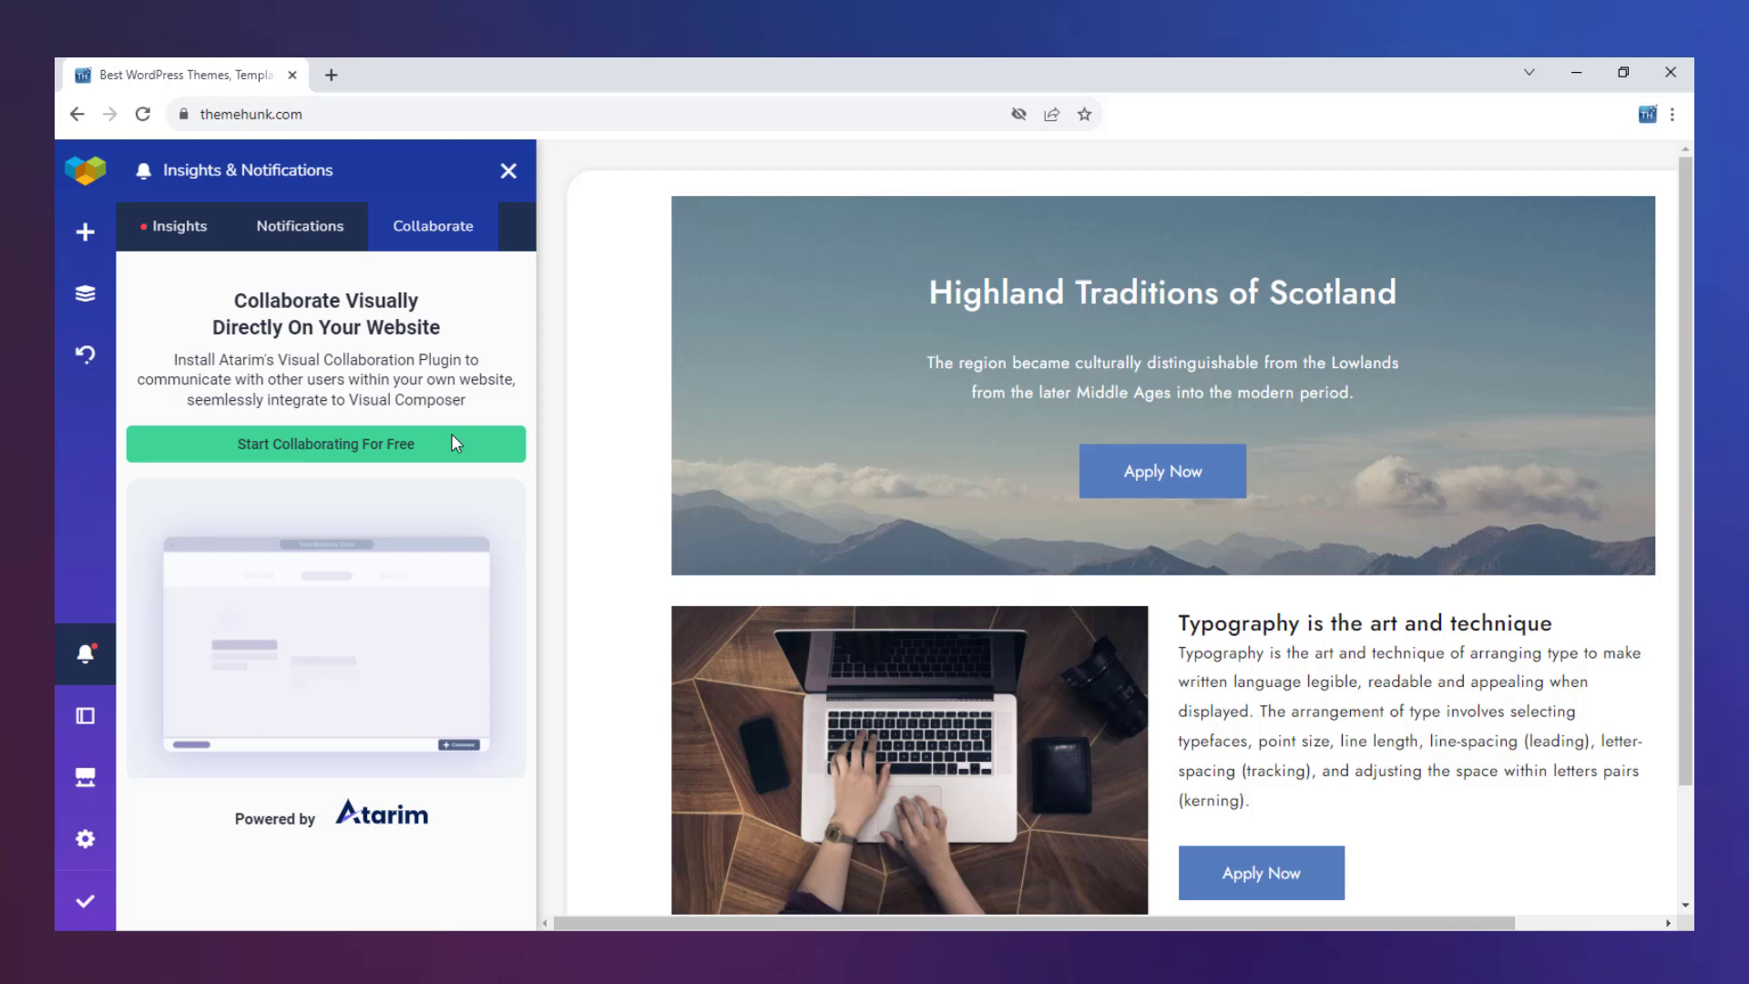
{"action": "mouse_move", "coordinate": [85, 709]}
{"action": "left_click", "coordinate": [234, 629]}
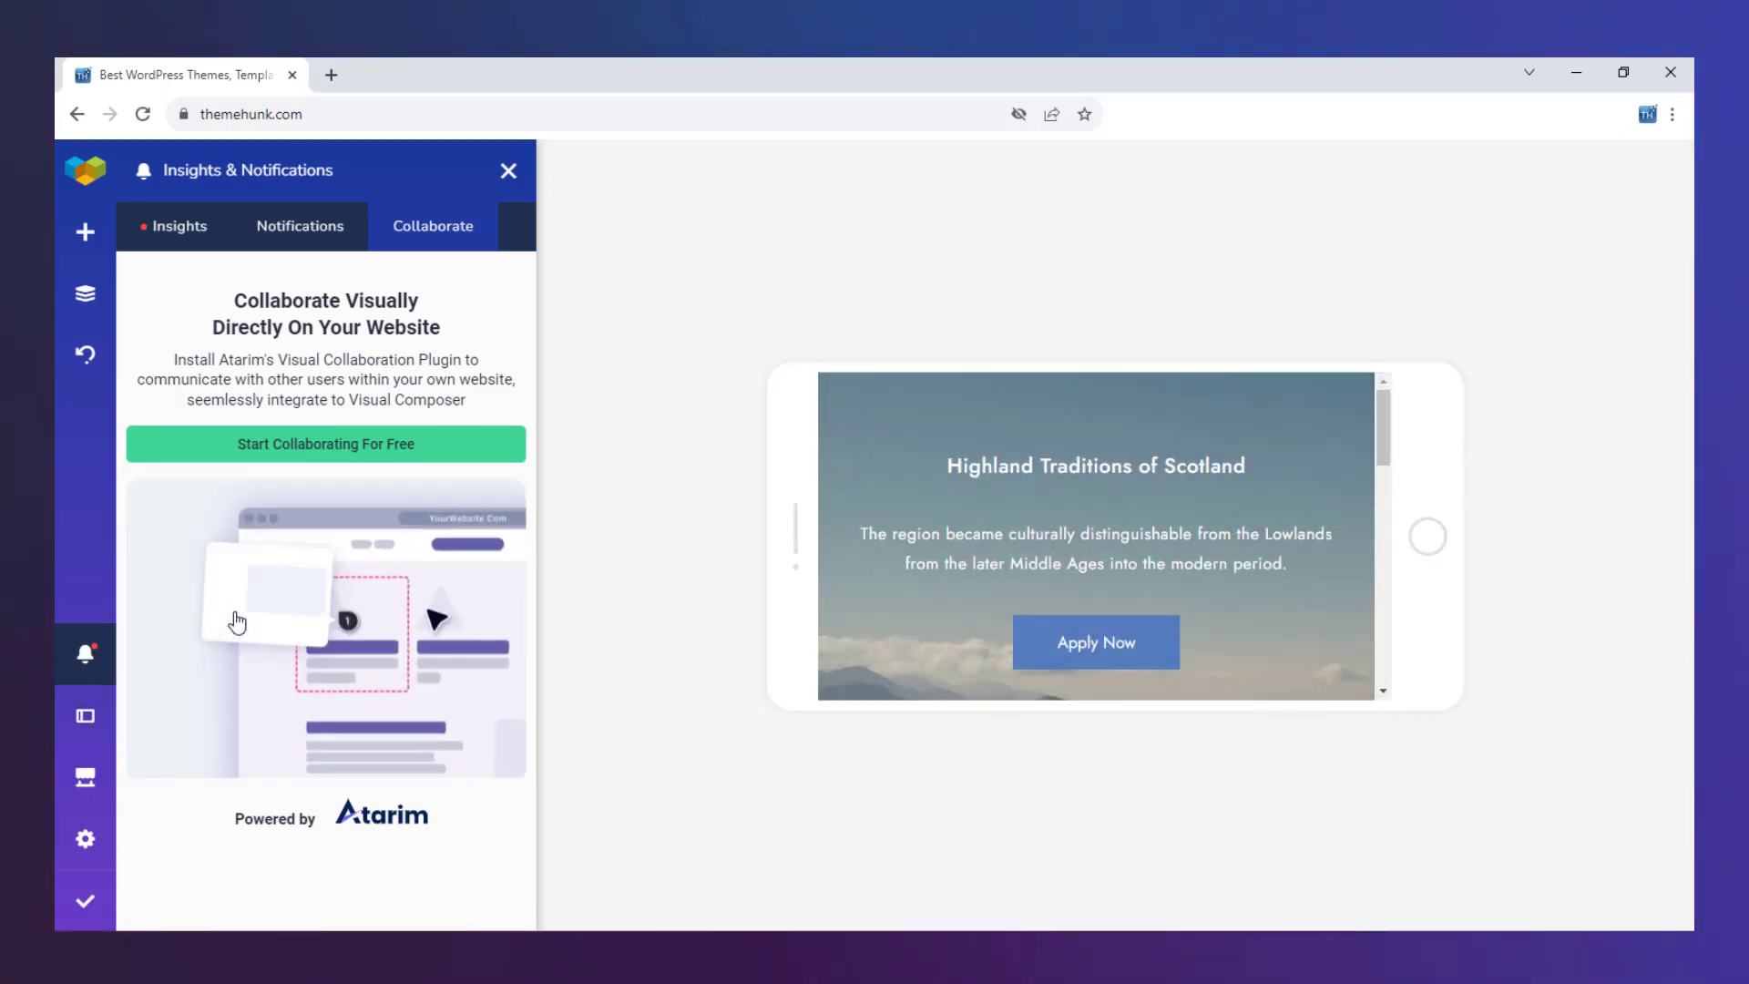
{"action": "left_click", "coordinate": [164, 676]}
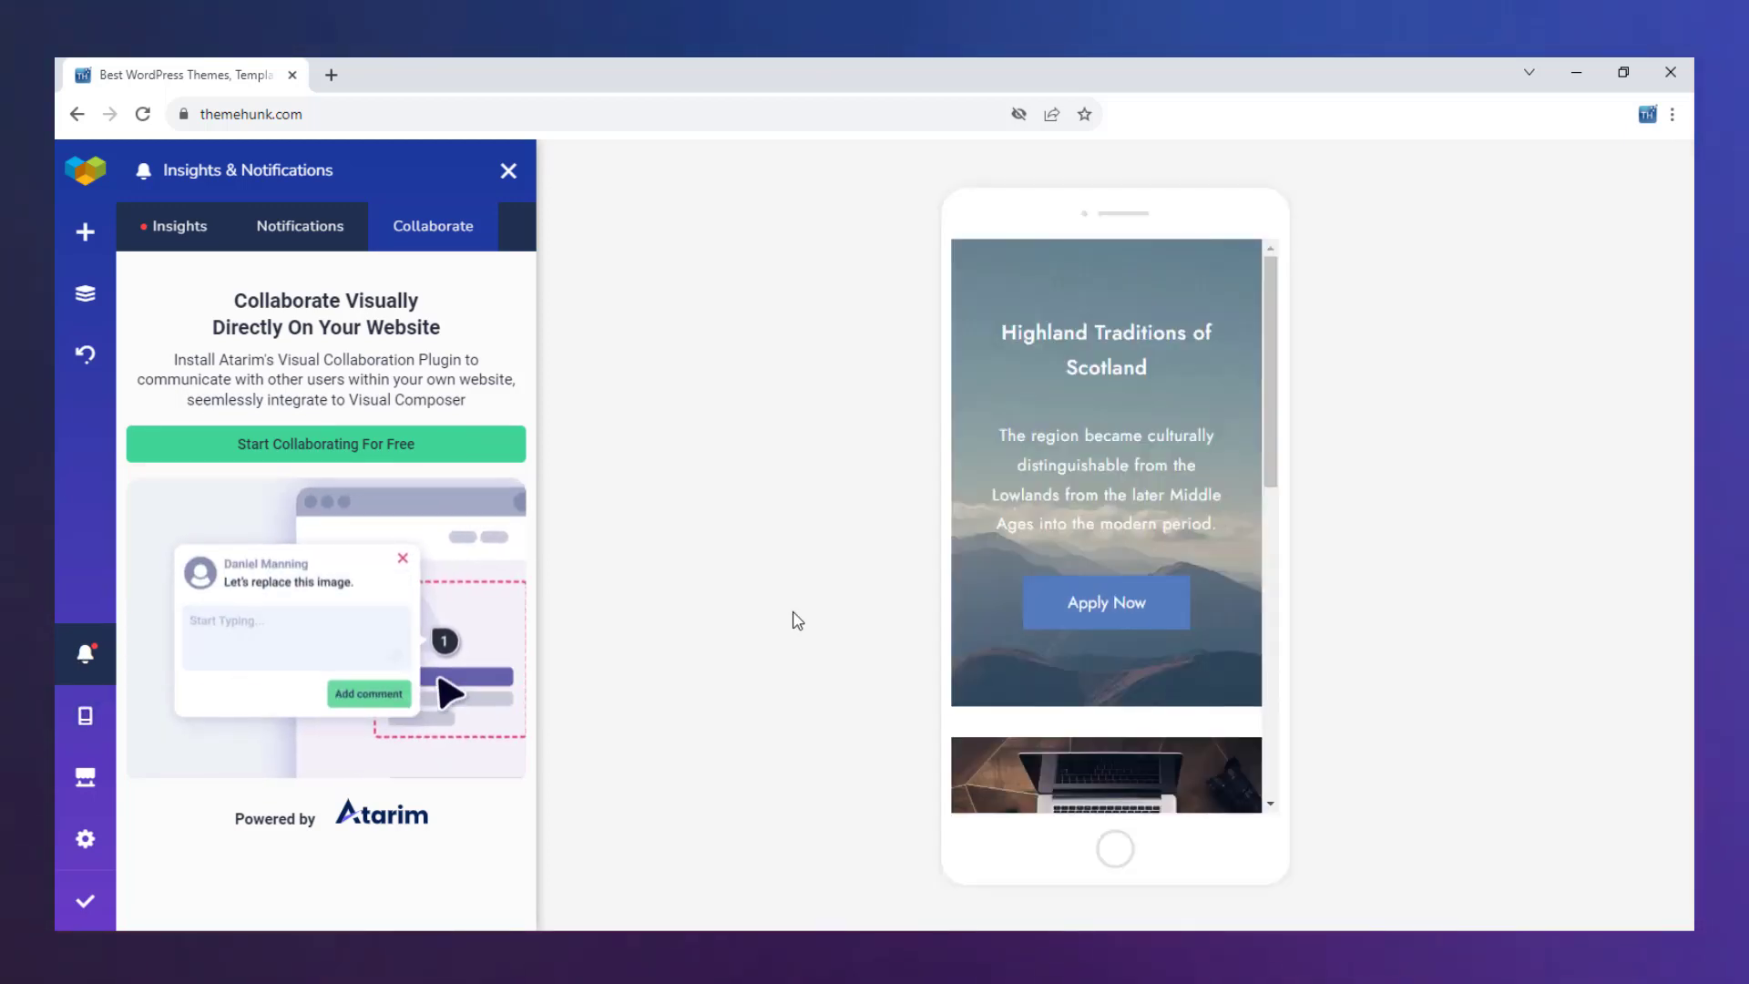
{"action": "scroll", "coordinate": [1237, 648], "scroll_direction": "down", "scroll_amount": 5}
{"action": "left_click", "coordinate": [1213, 640]}
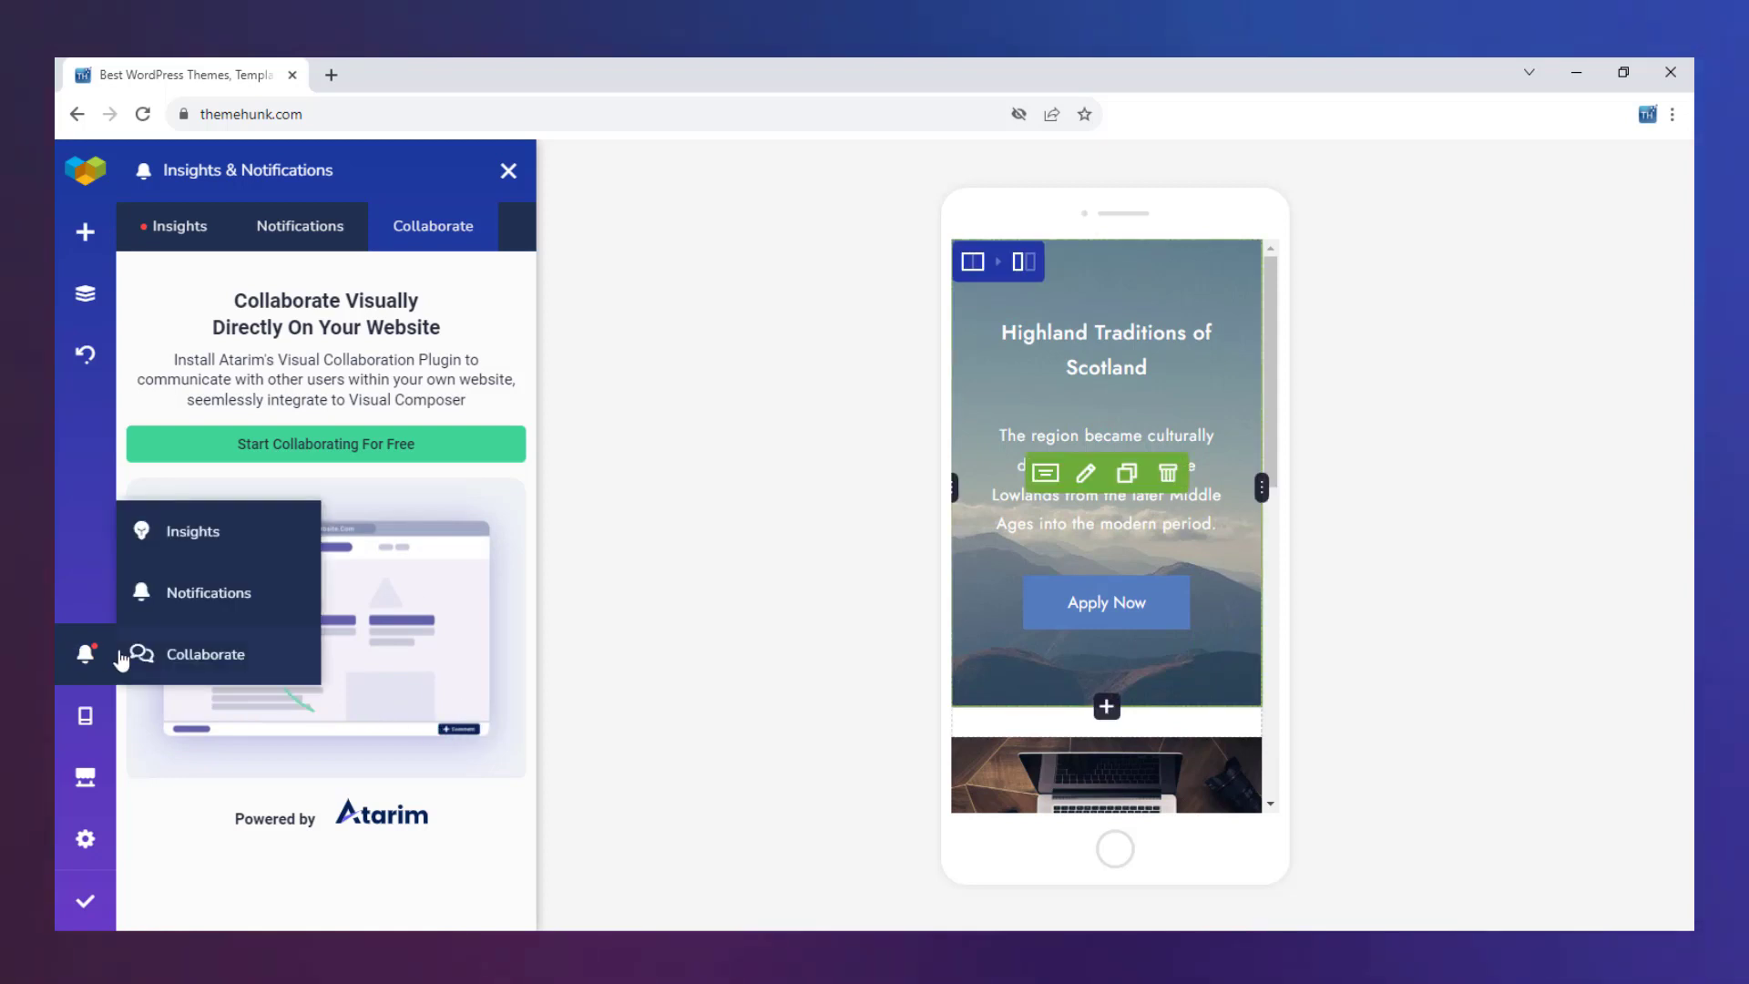
{"action": "mouse_move", "coordinate": [82, 709]}
{"action": "left_click", "coordinate": [172, 732]}
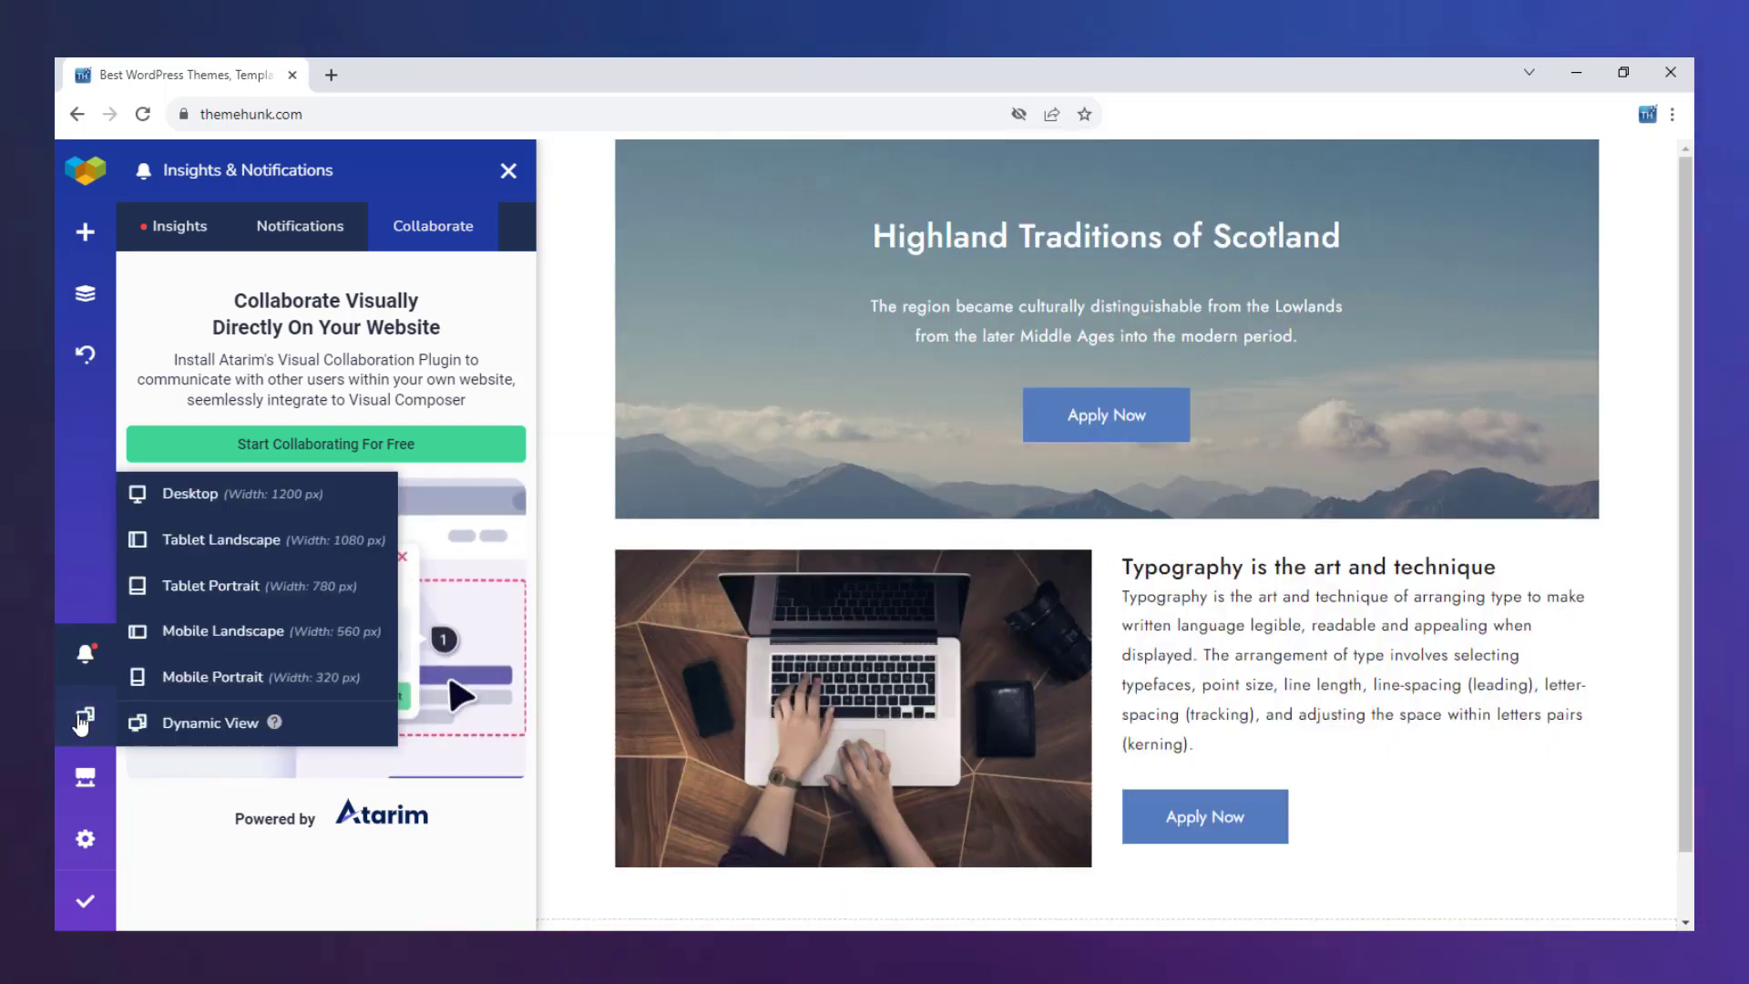
{"action": "left_click", "coordinate": [228, 540]}
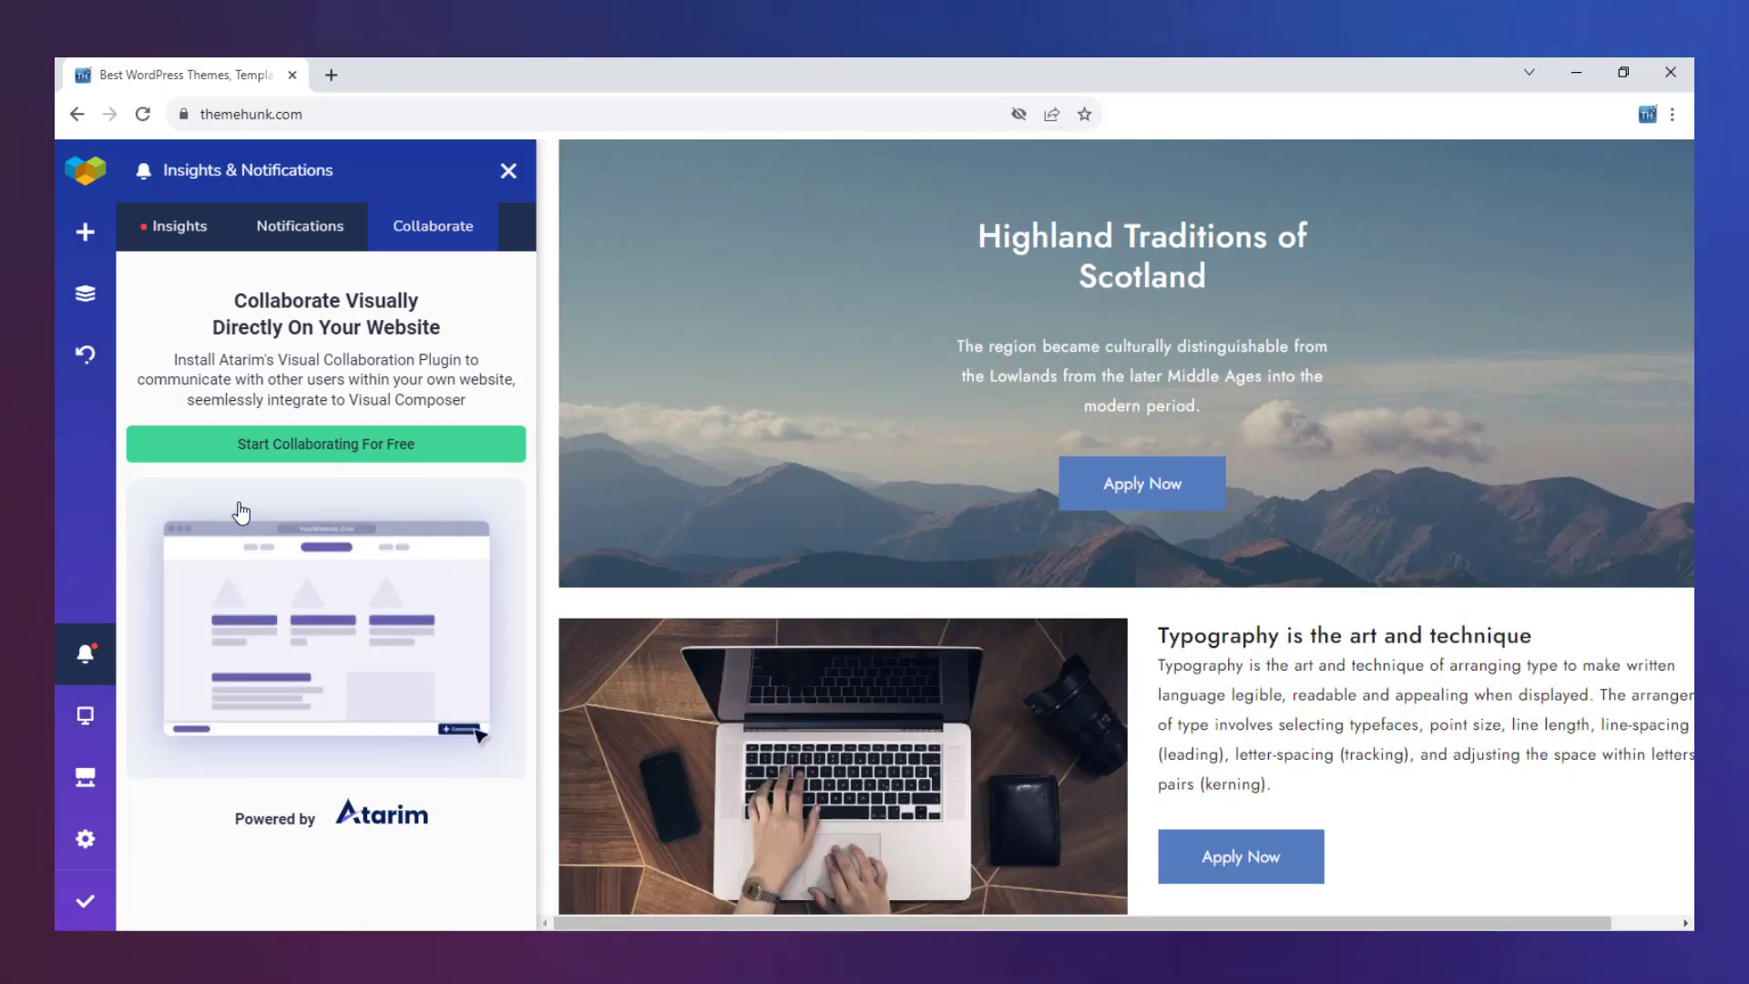
Open the Hub and browse its Templates, Blocks, Addons and Footers collections
{"action": "left_click", "coordinate": [91, 788]}
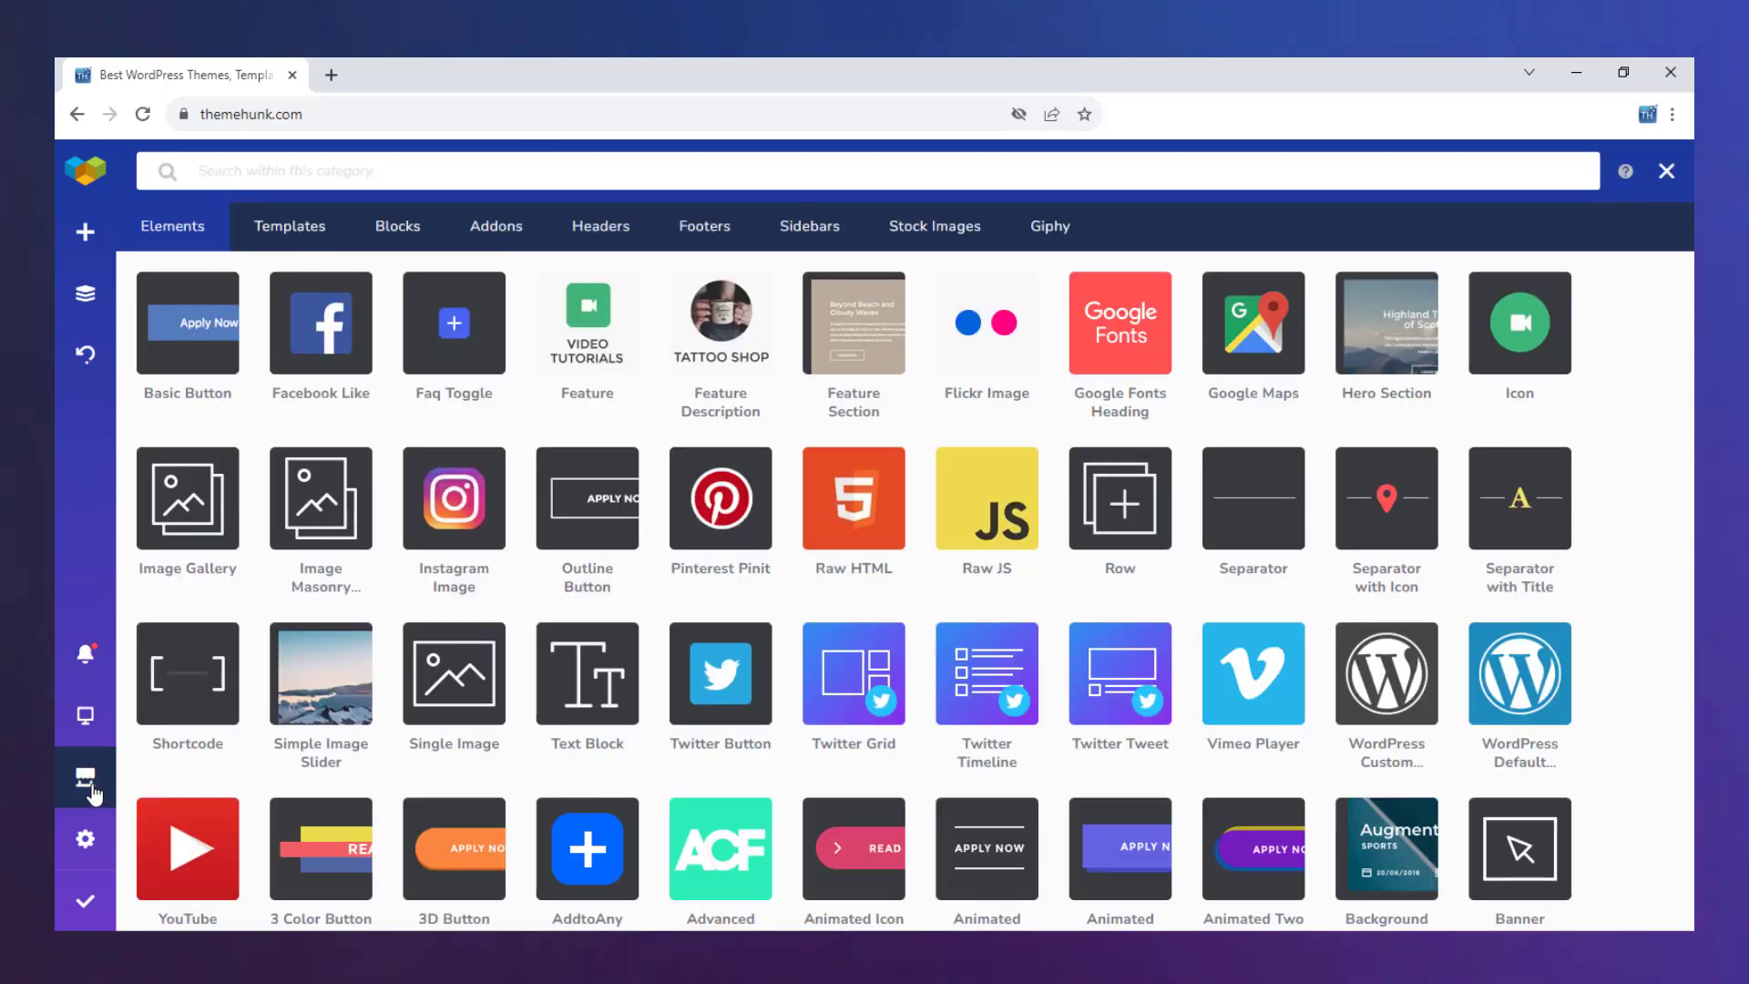
{"action": "left_click", "coordinate": [330, 233]}
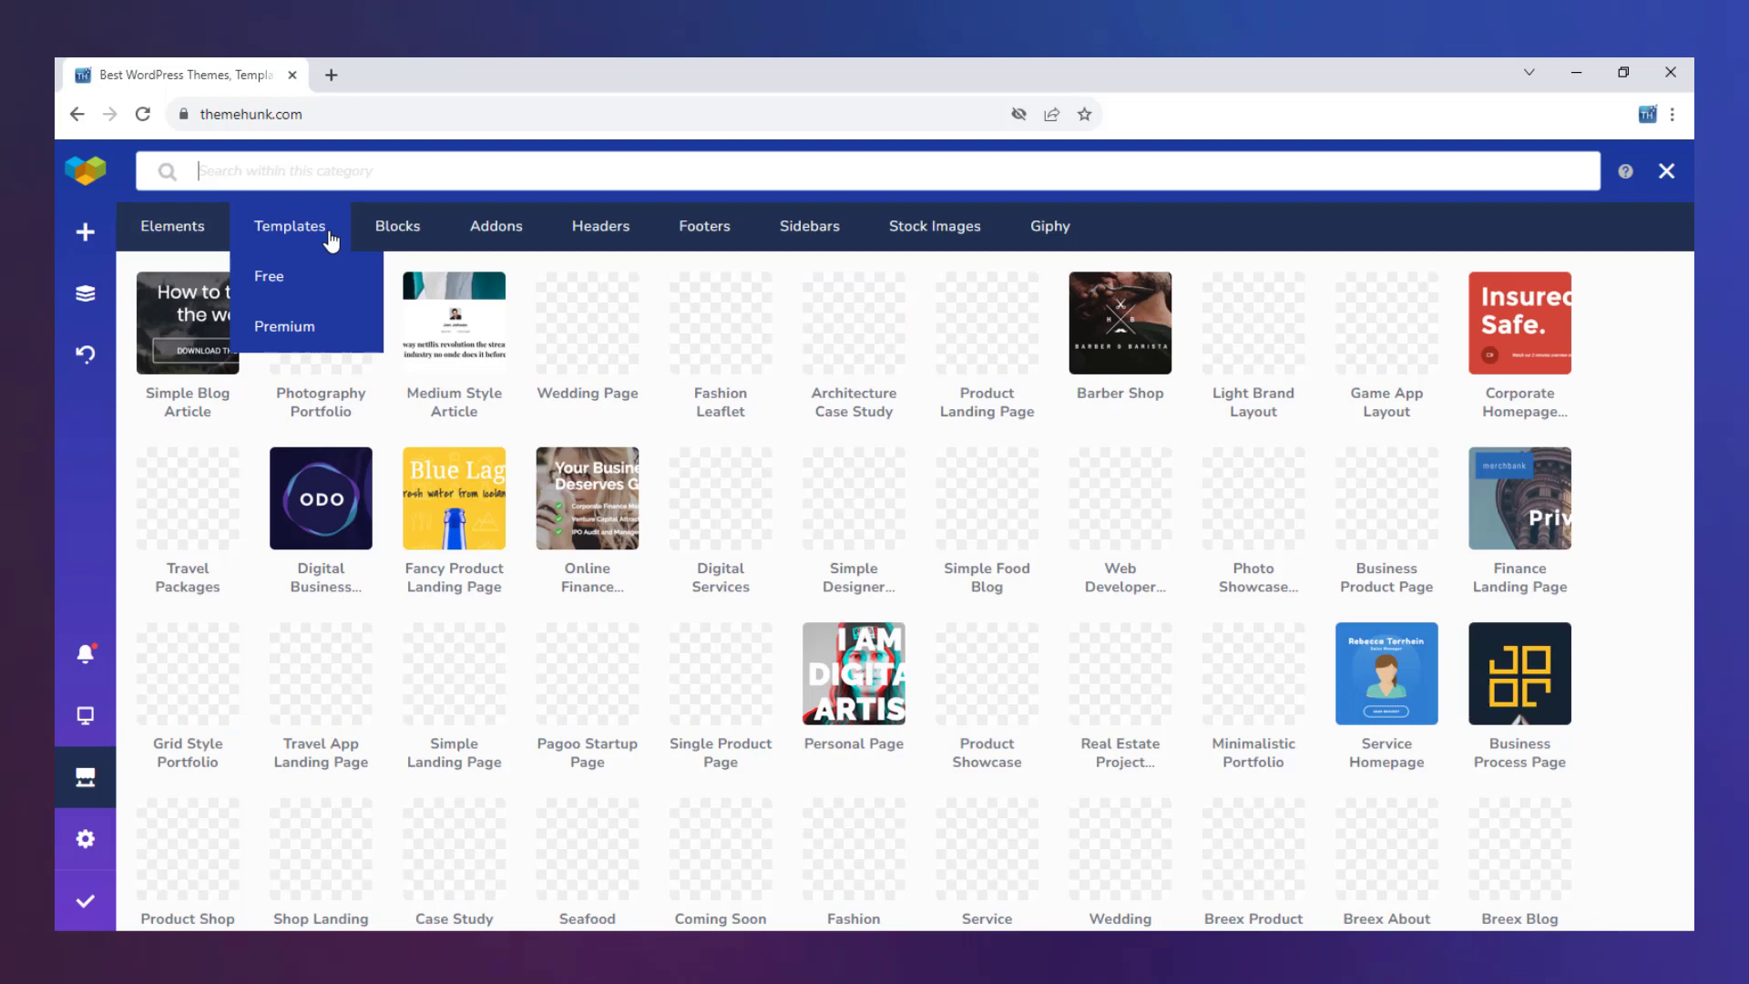
{"action": "left_click", "coordinate": [401, 229]}
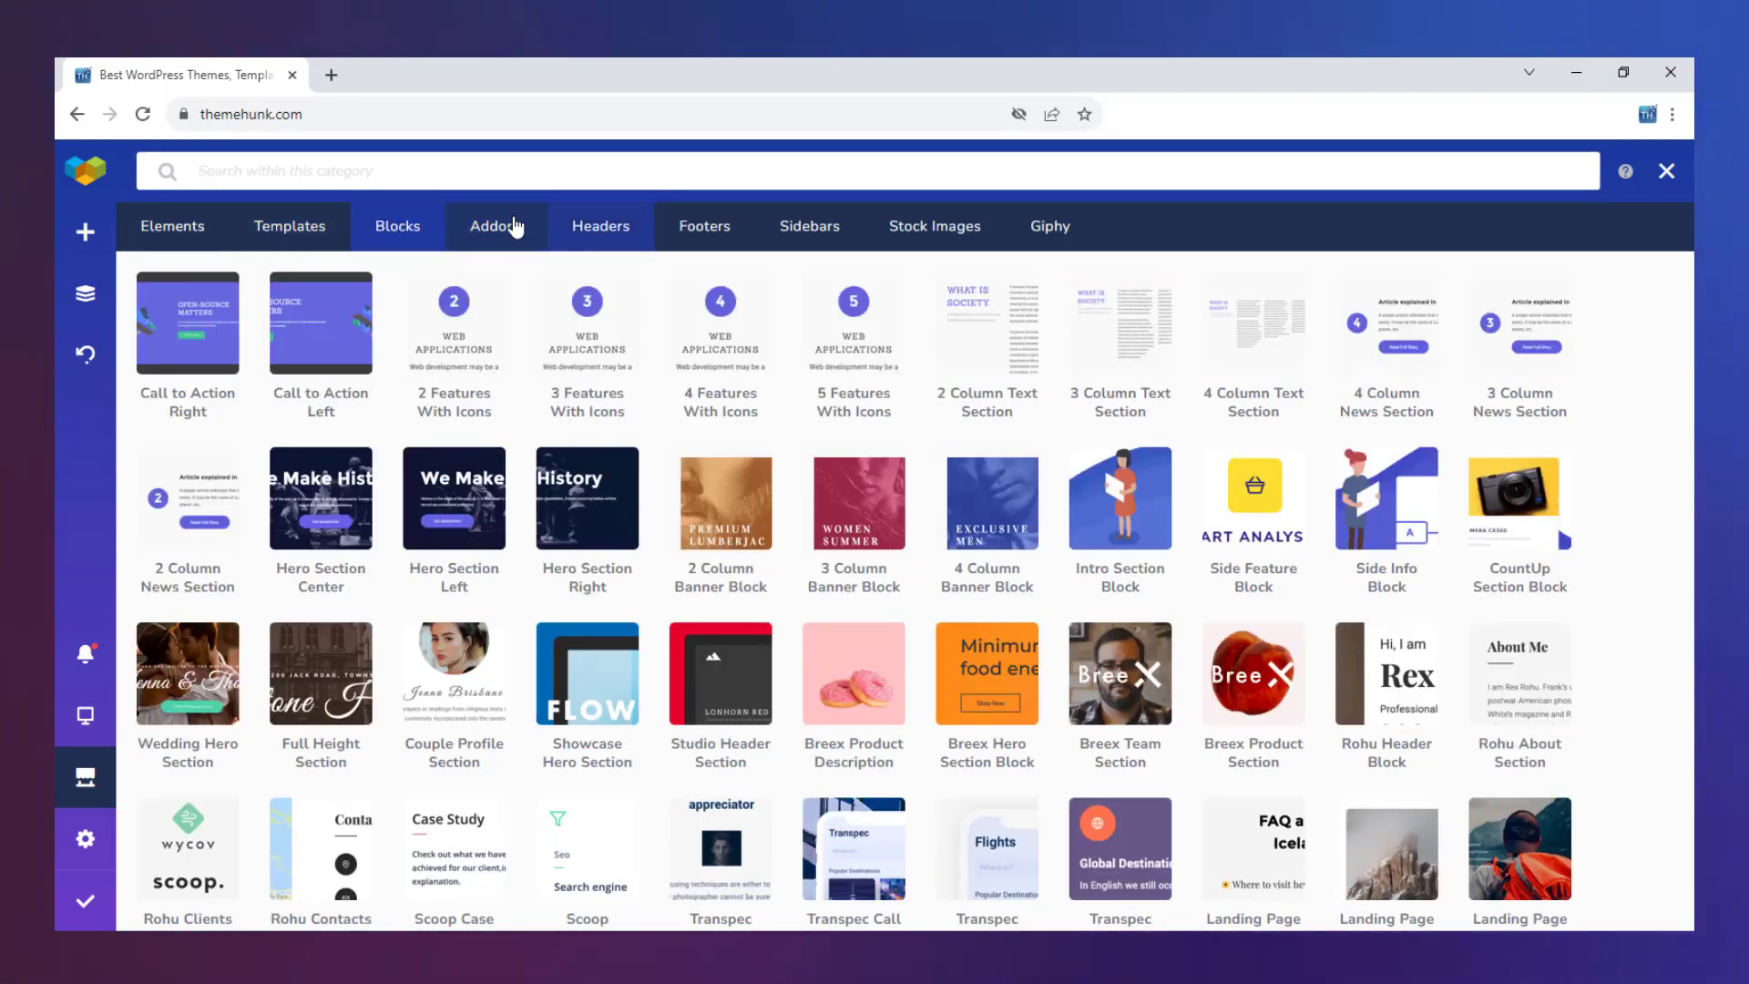
{"action": "left_click", "coordinate": [516, 228]}
{"action": "left_click", "coordinate": [668, 232]}
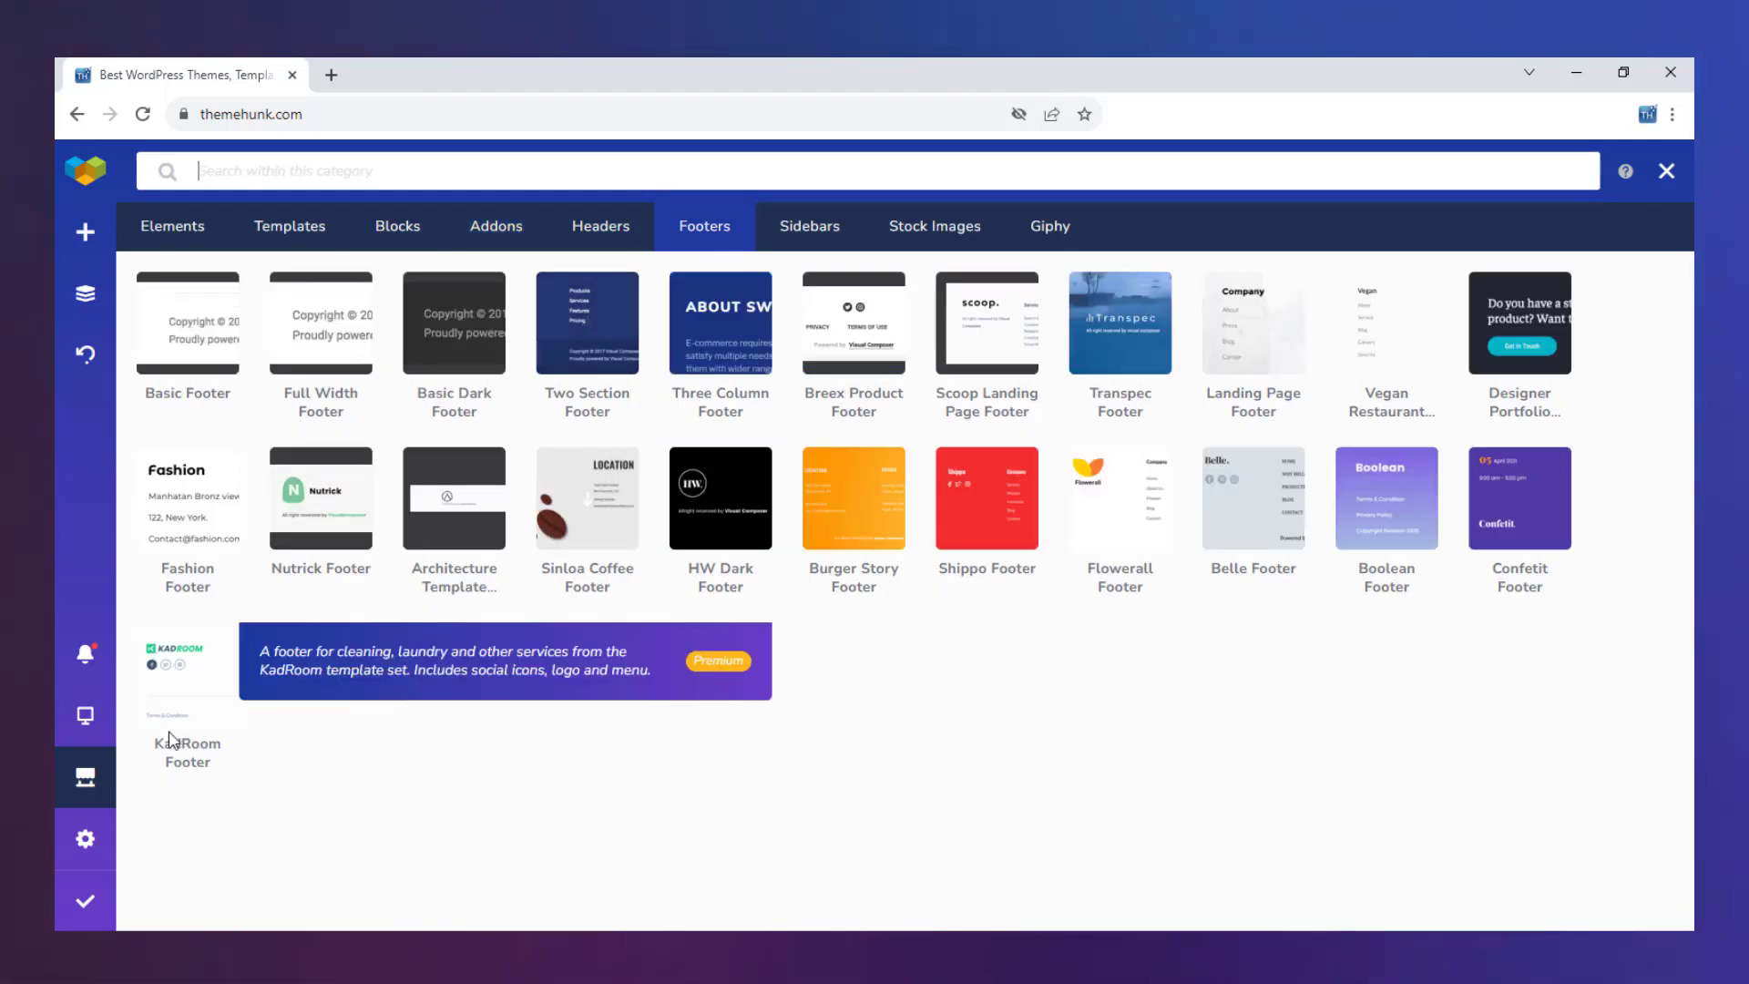
In Page Options, choose the blank full-width layout with no header or sidebar
{"action": "mouse_move", "coordinate": [68, 852]}
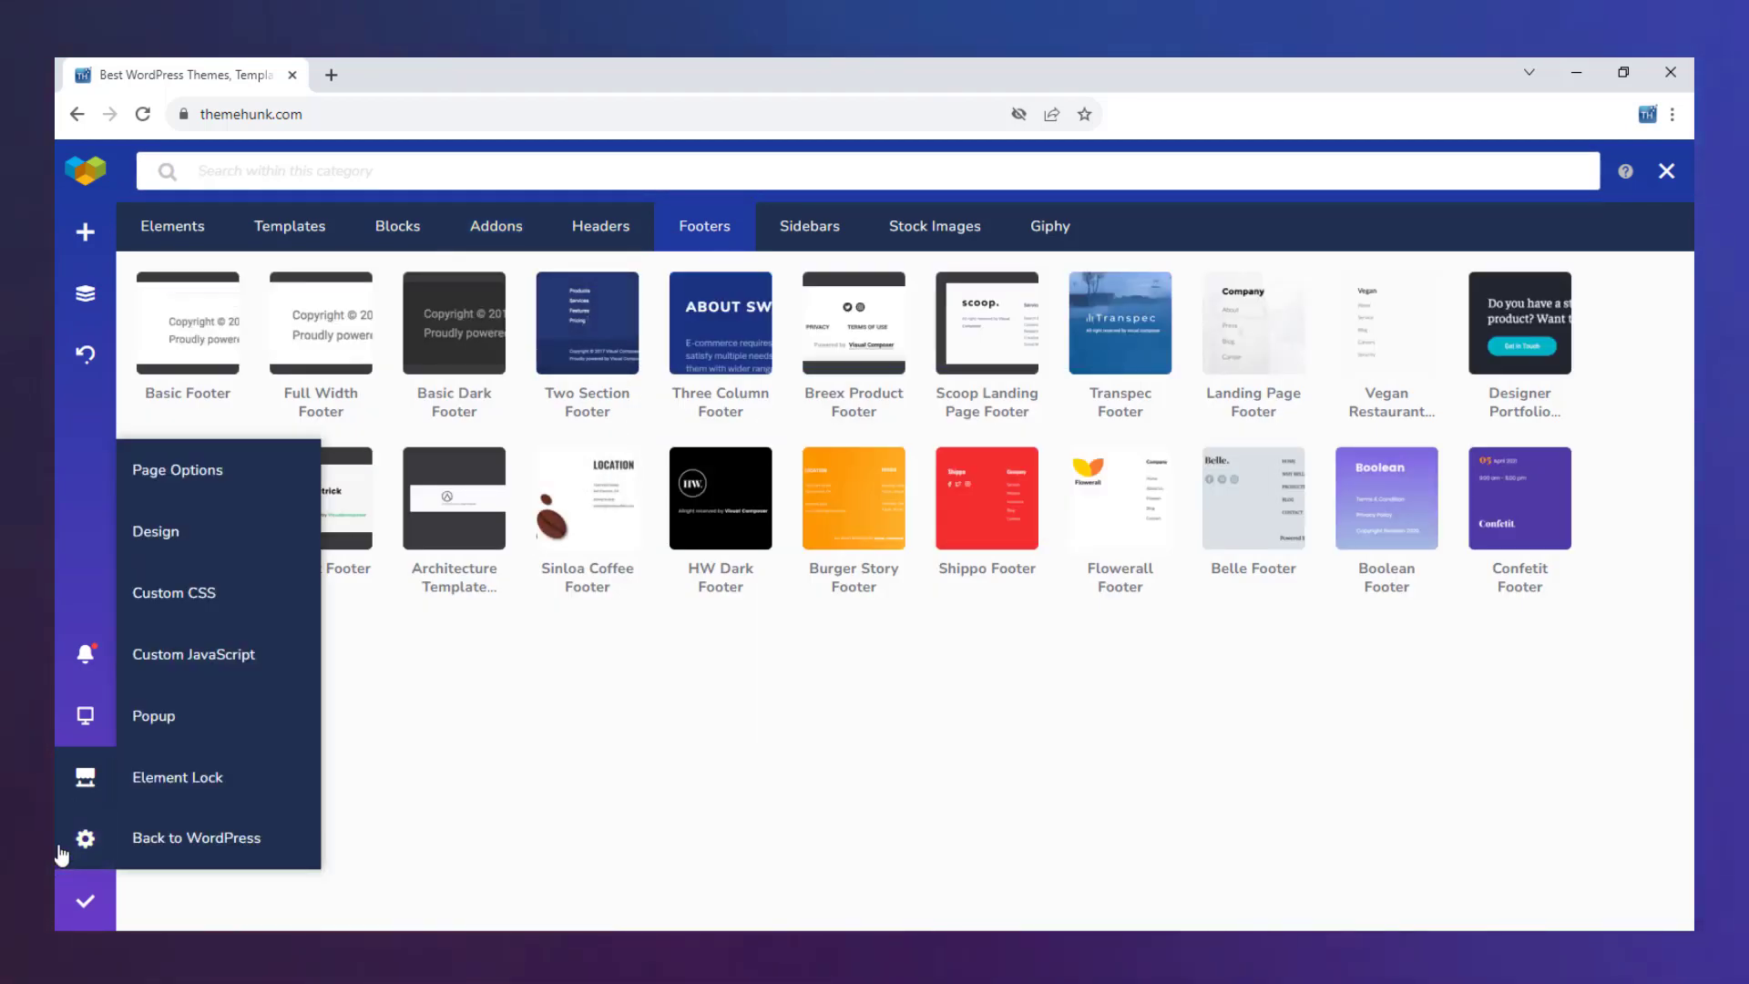
{"action": "left_click", "coordinate": [197, 485]}
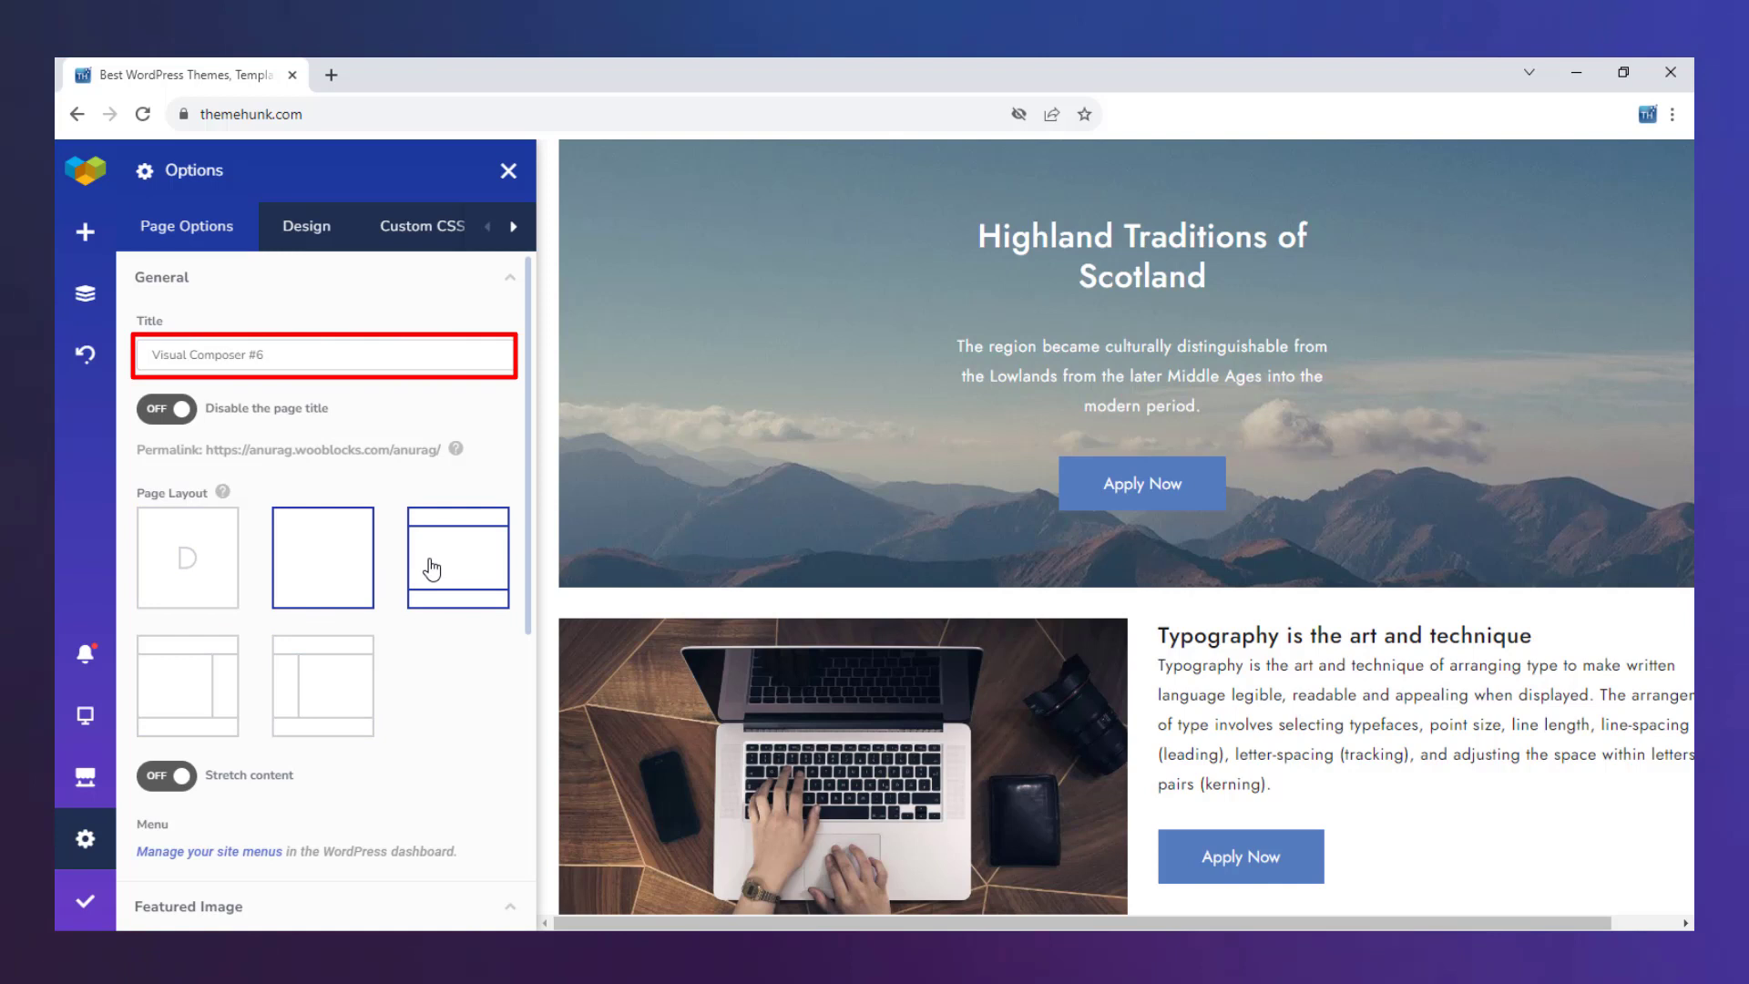
{"action": "left_click", "coordinate": [339, 686]}
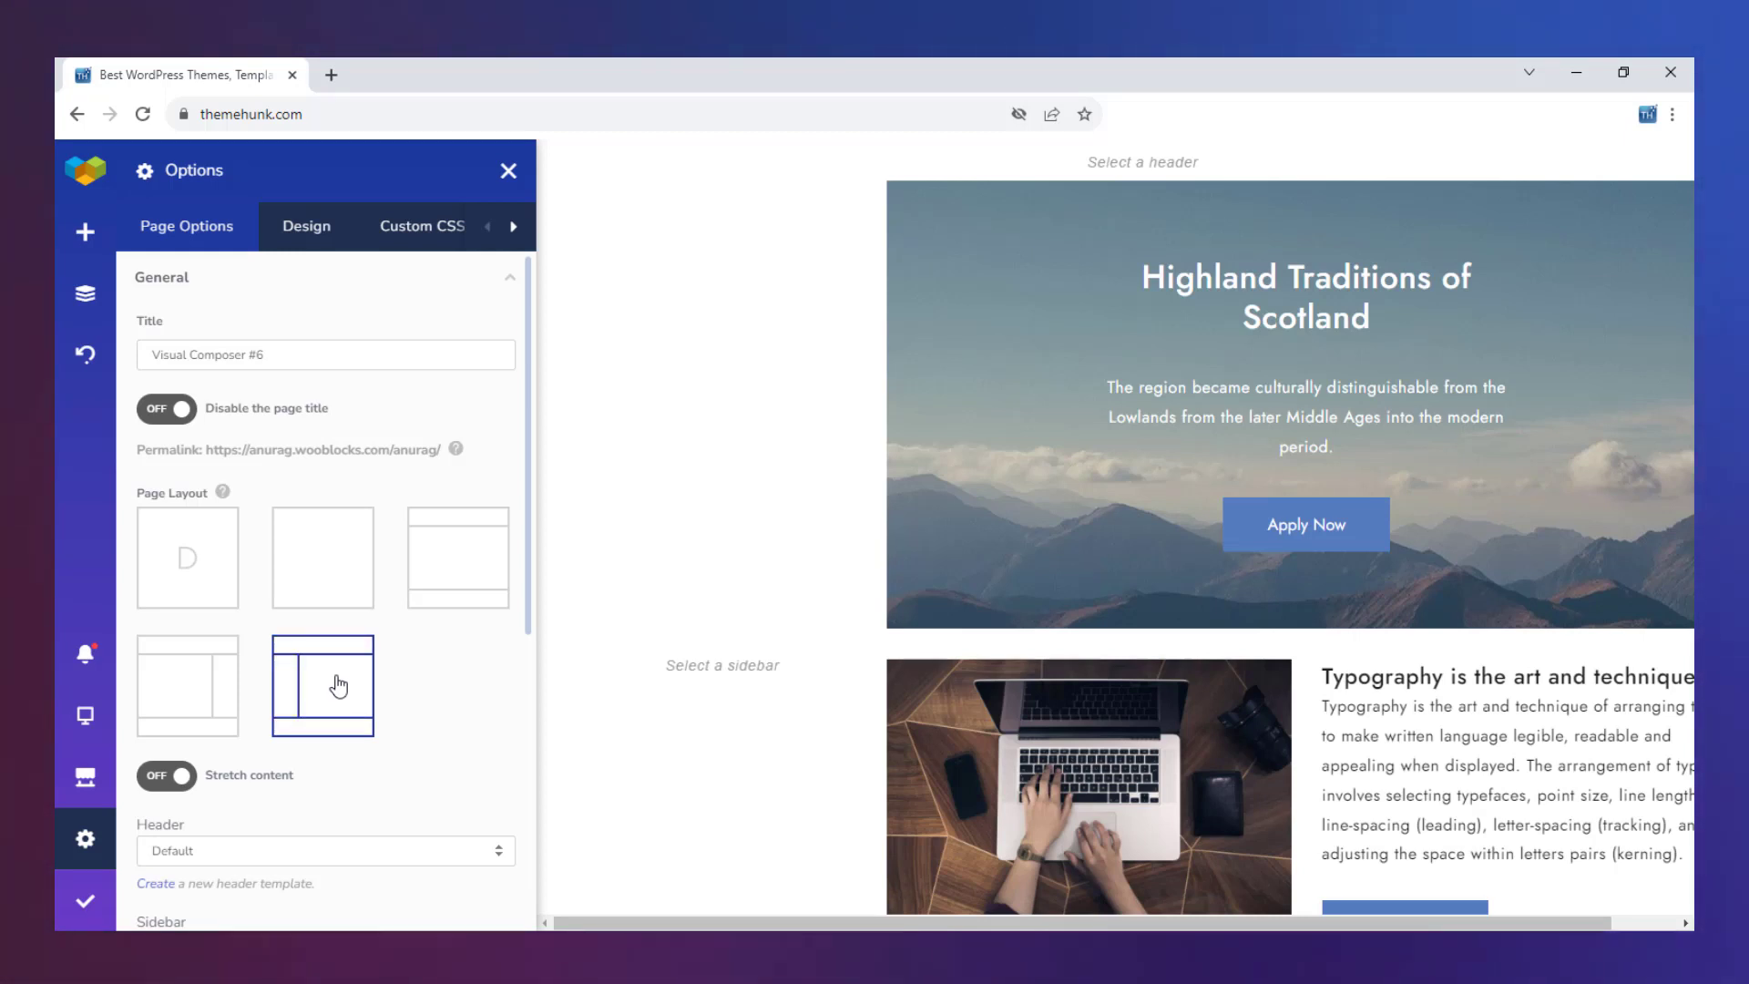
{"action": "left_click", "coordinate": [361, 595]}
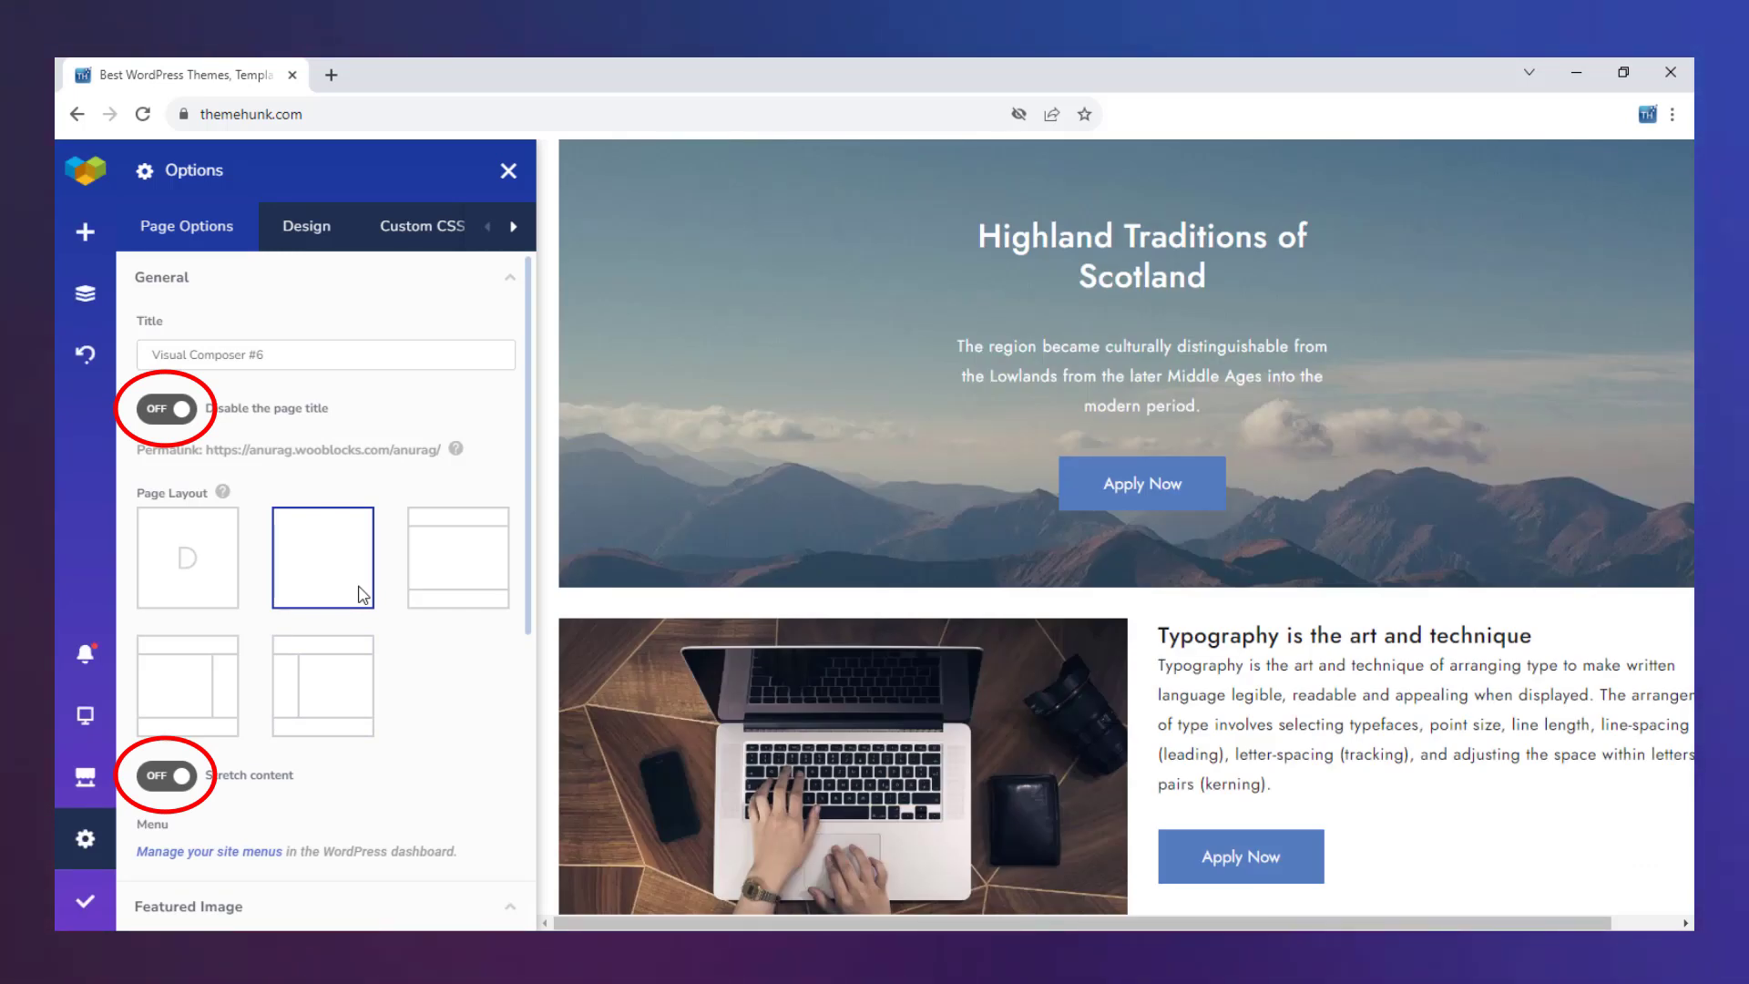
{"action": "scroll", "coordinate": [341, 563], "scroll_direction": "down", "scroll_amount": 5}
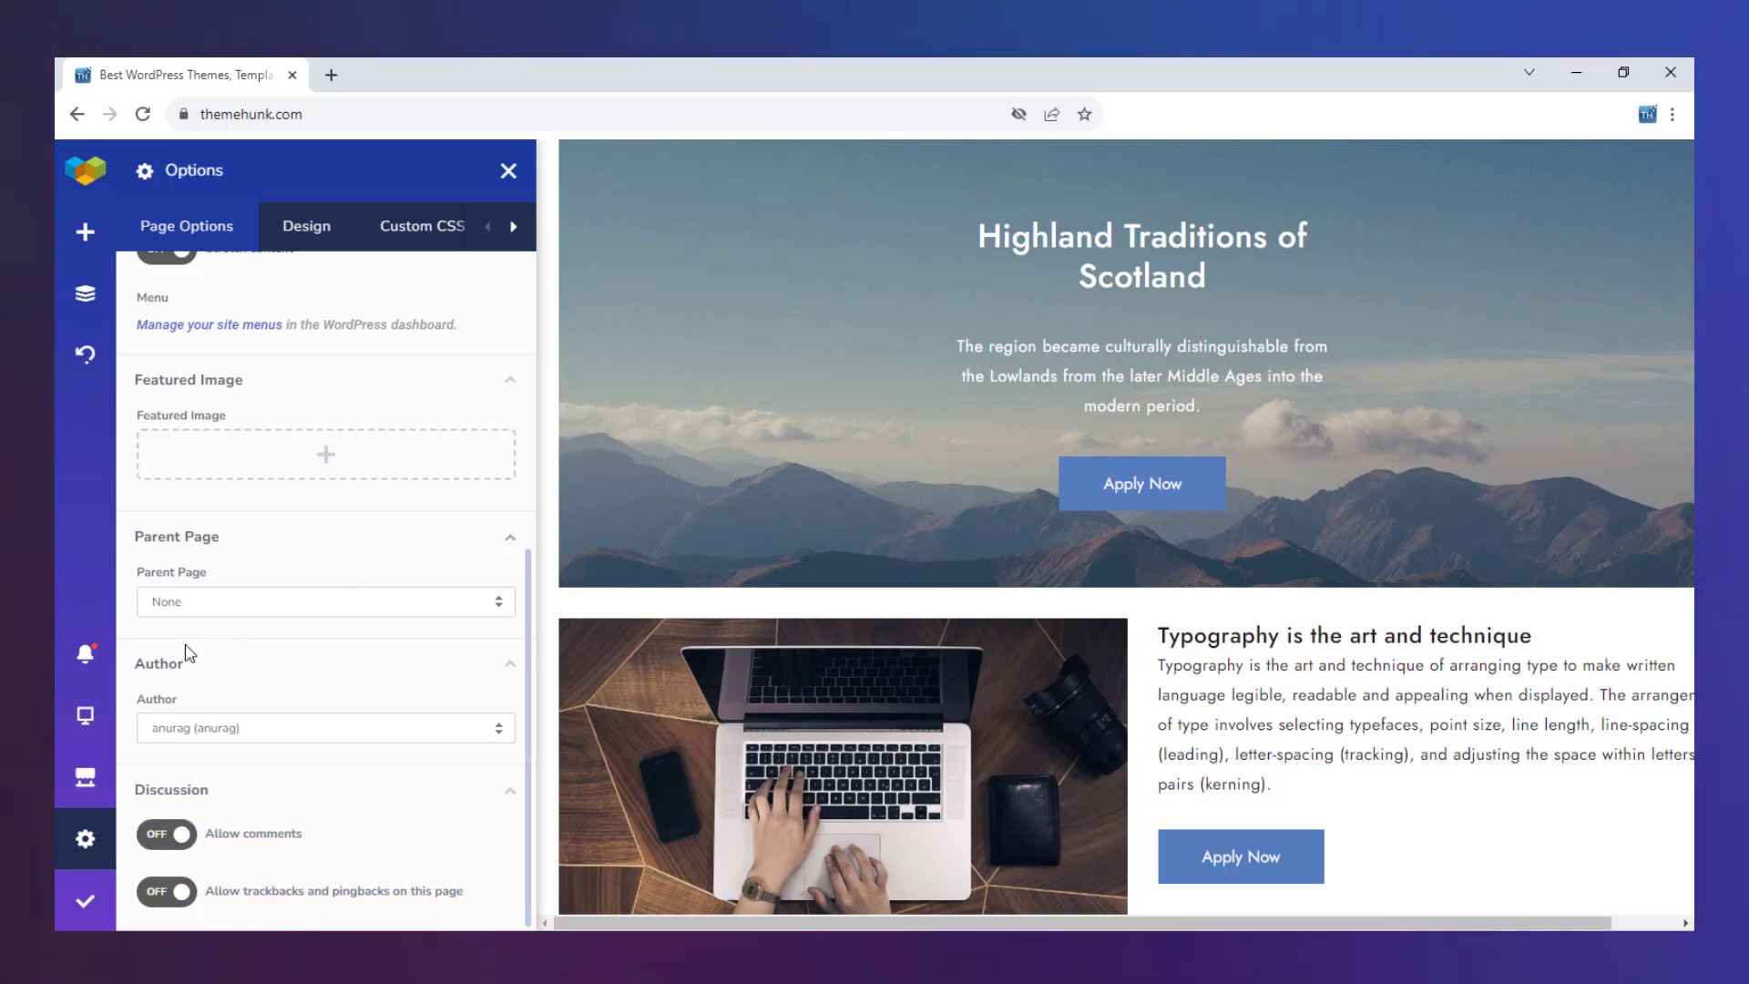
Review the page's Design spacing options, then view its empty Local Custom CSS editor
{"action": "mouse_move", "coordinate": [85, 838]}
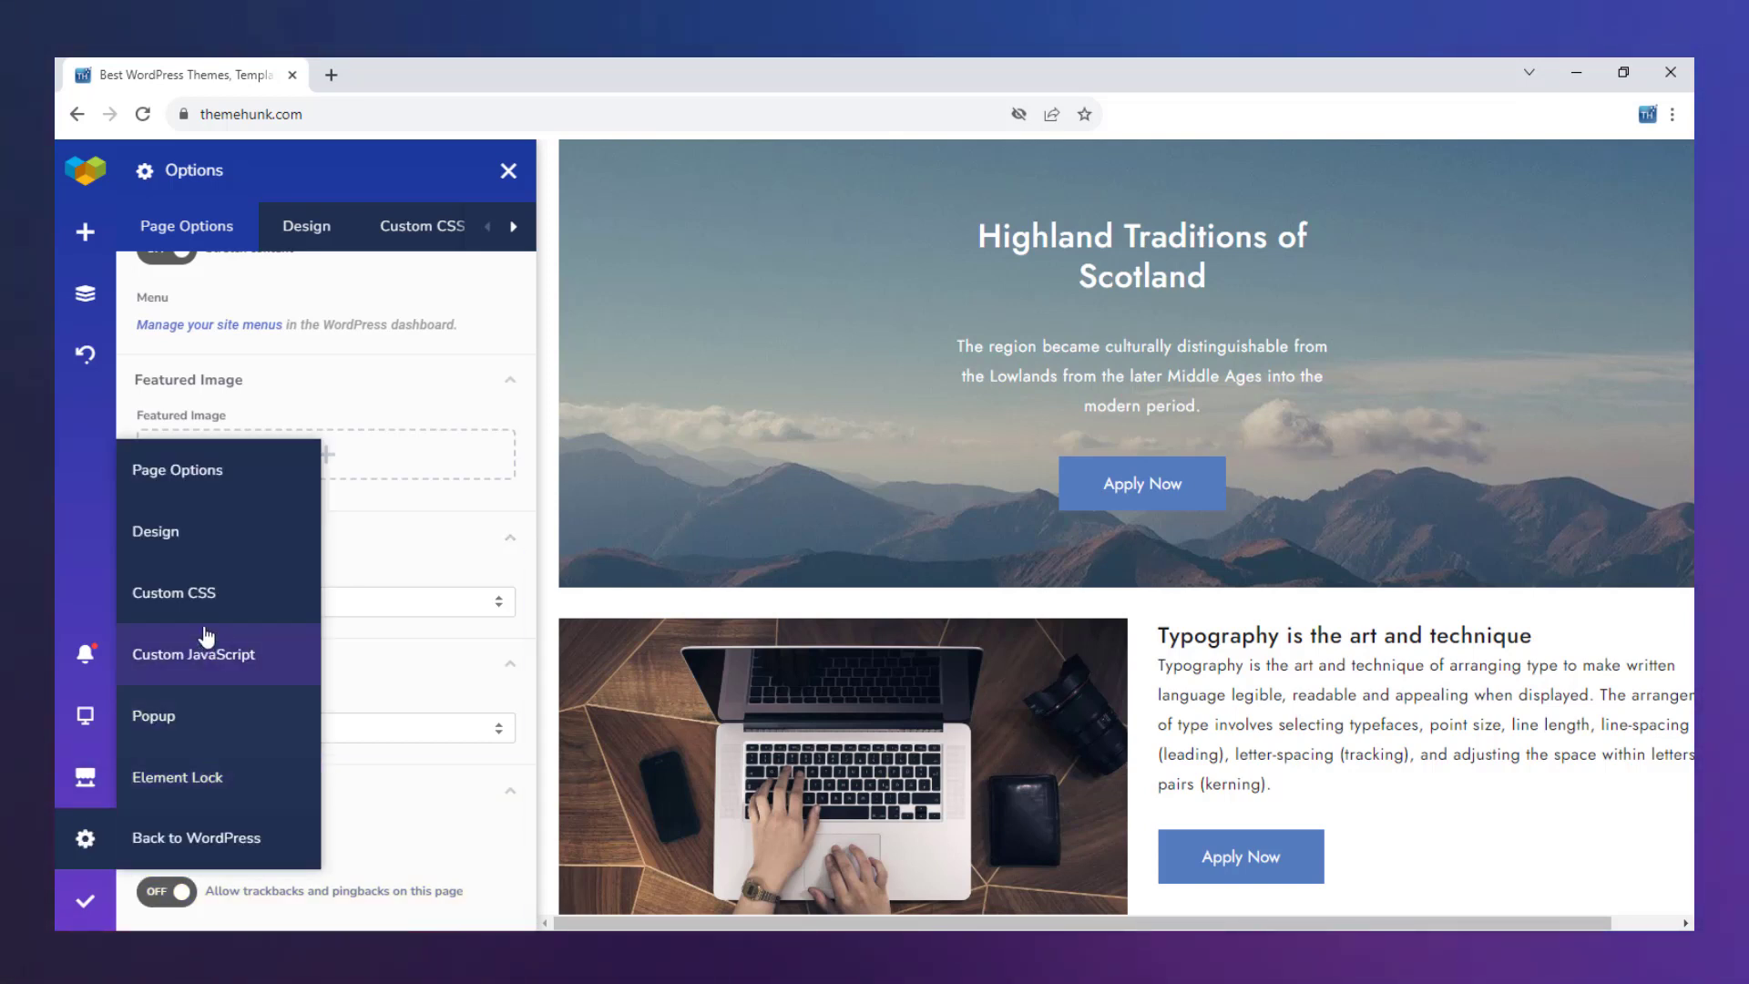
{"action": "left_click", "coordinate": [187, 532]}
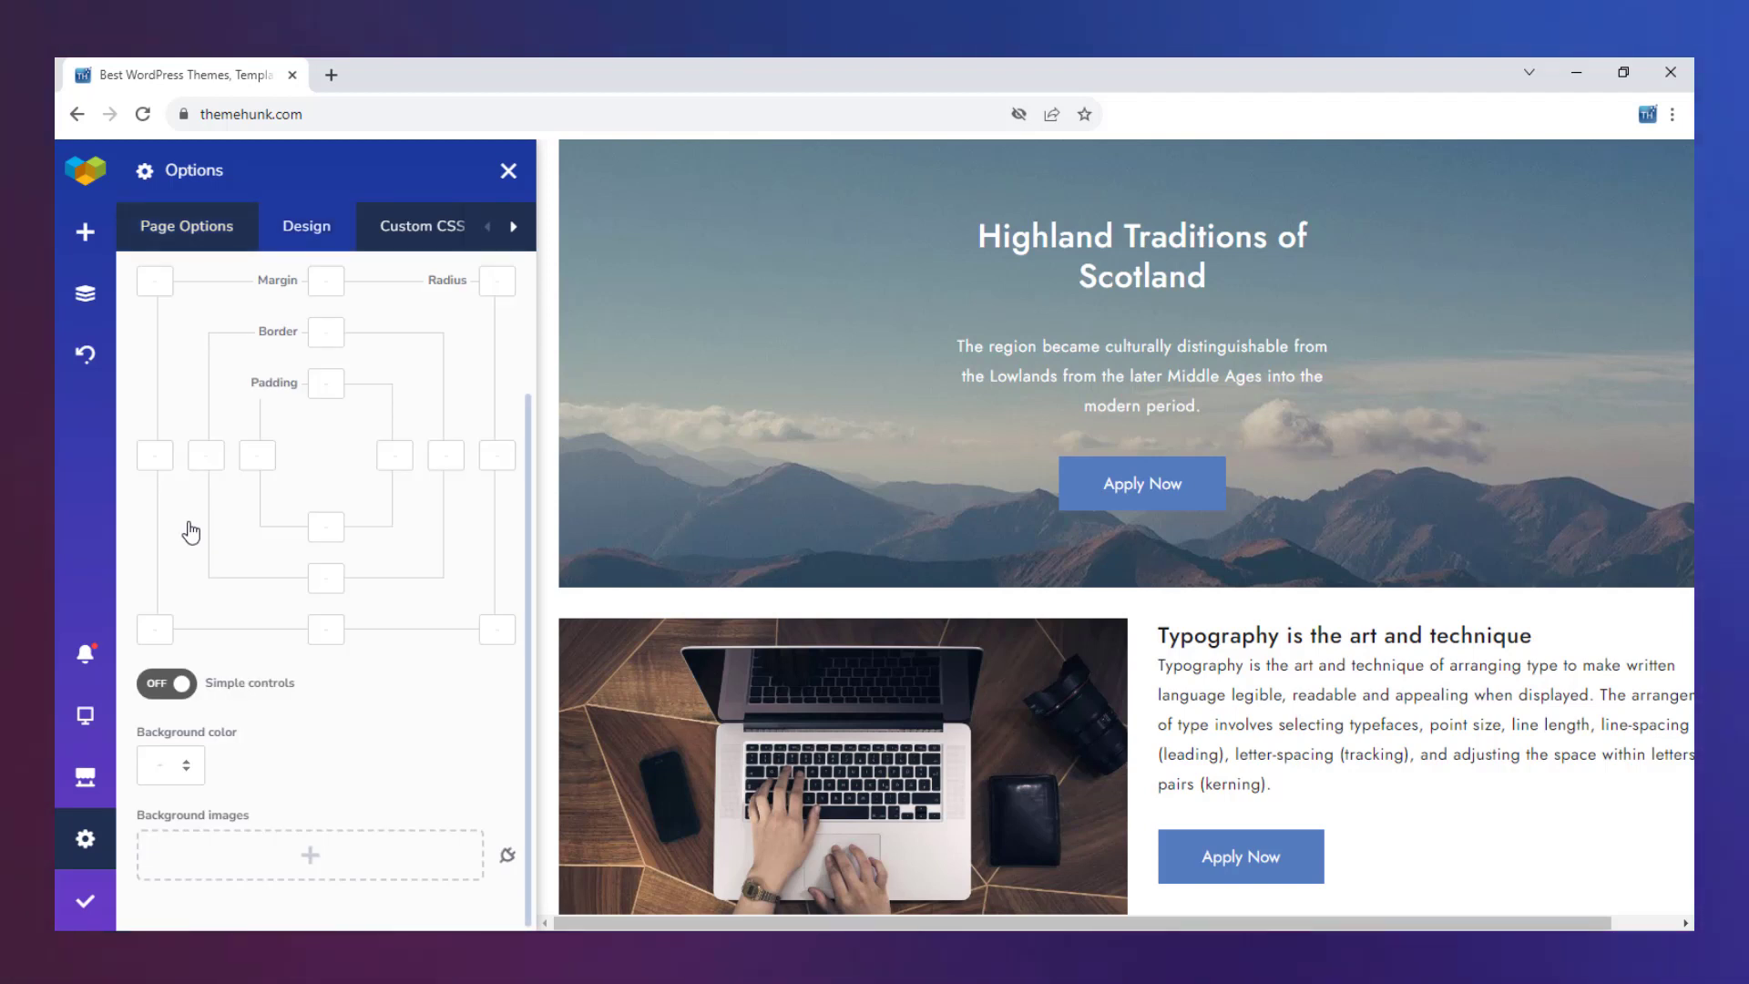
{"action": "scroll", "coordinate": [191, 532], "scroll_direction": "up", "scroll_amount": 3}
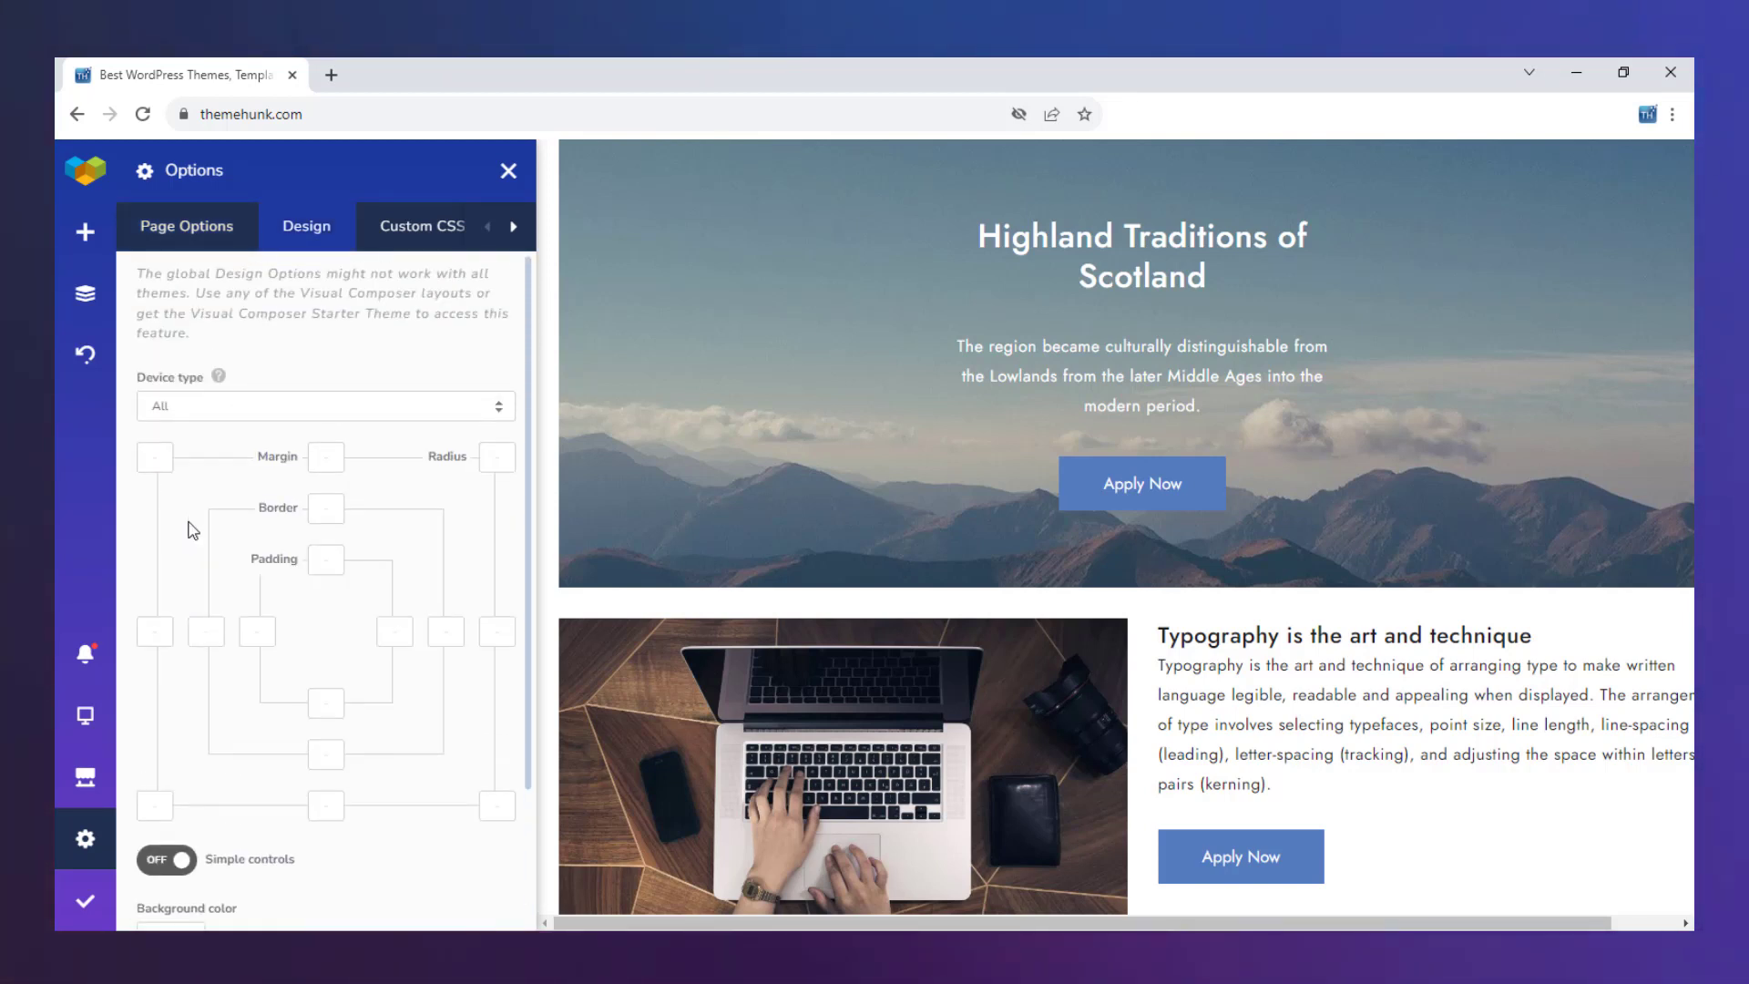
{"action": "scroll", "coordinate": [193, 531], "scroll_direction": "down", "scroll_amount": 3}
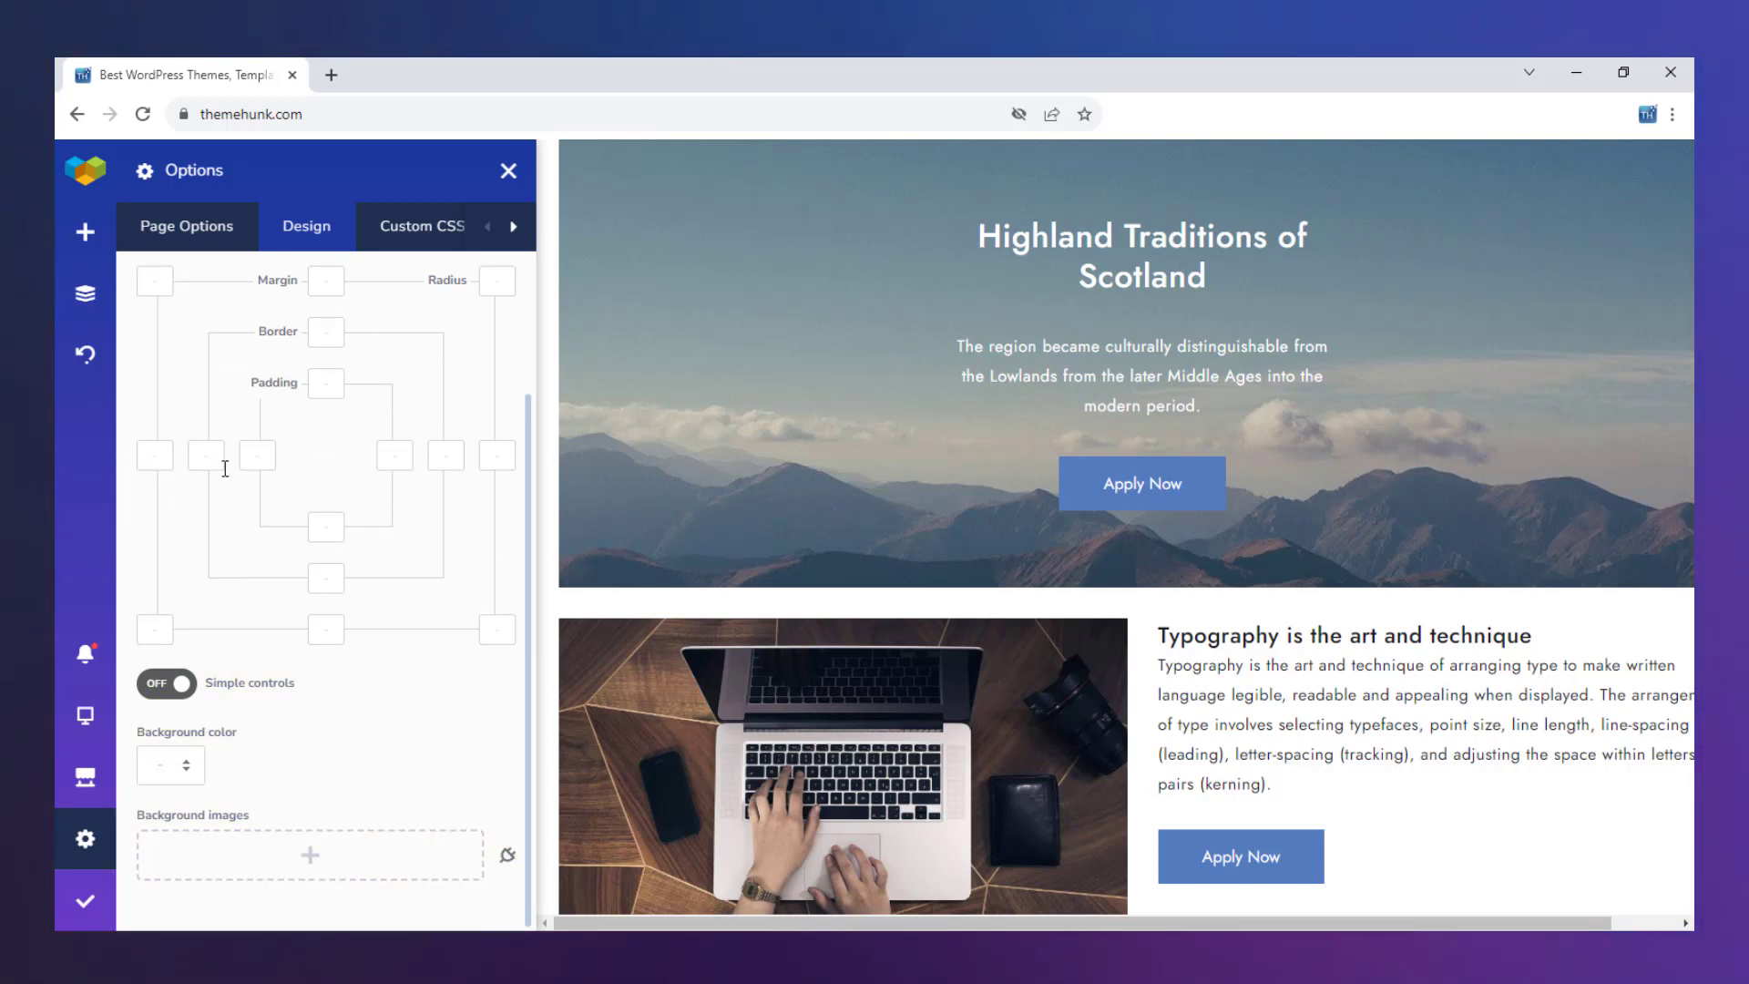
{"action": "left_click", "coordinate": [426, 229]}
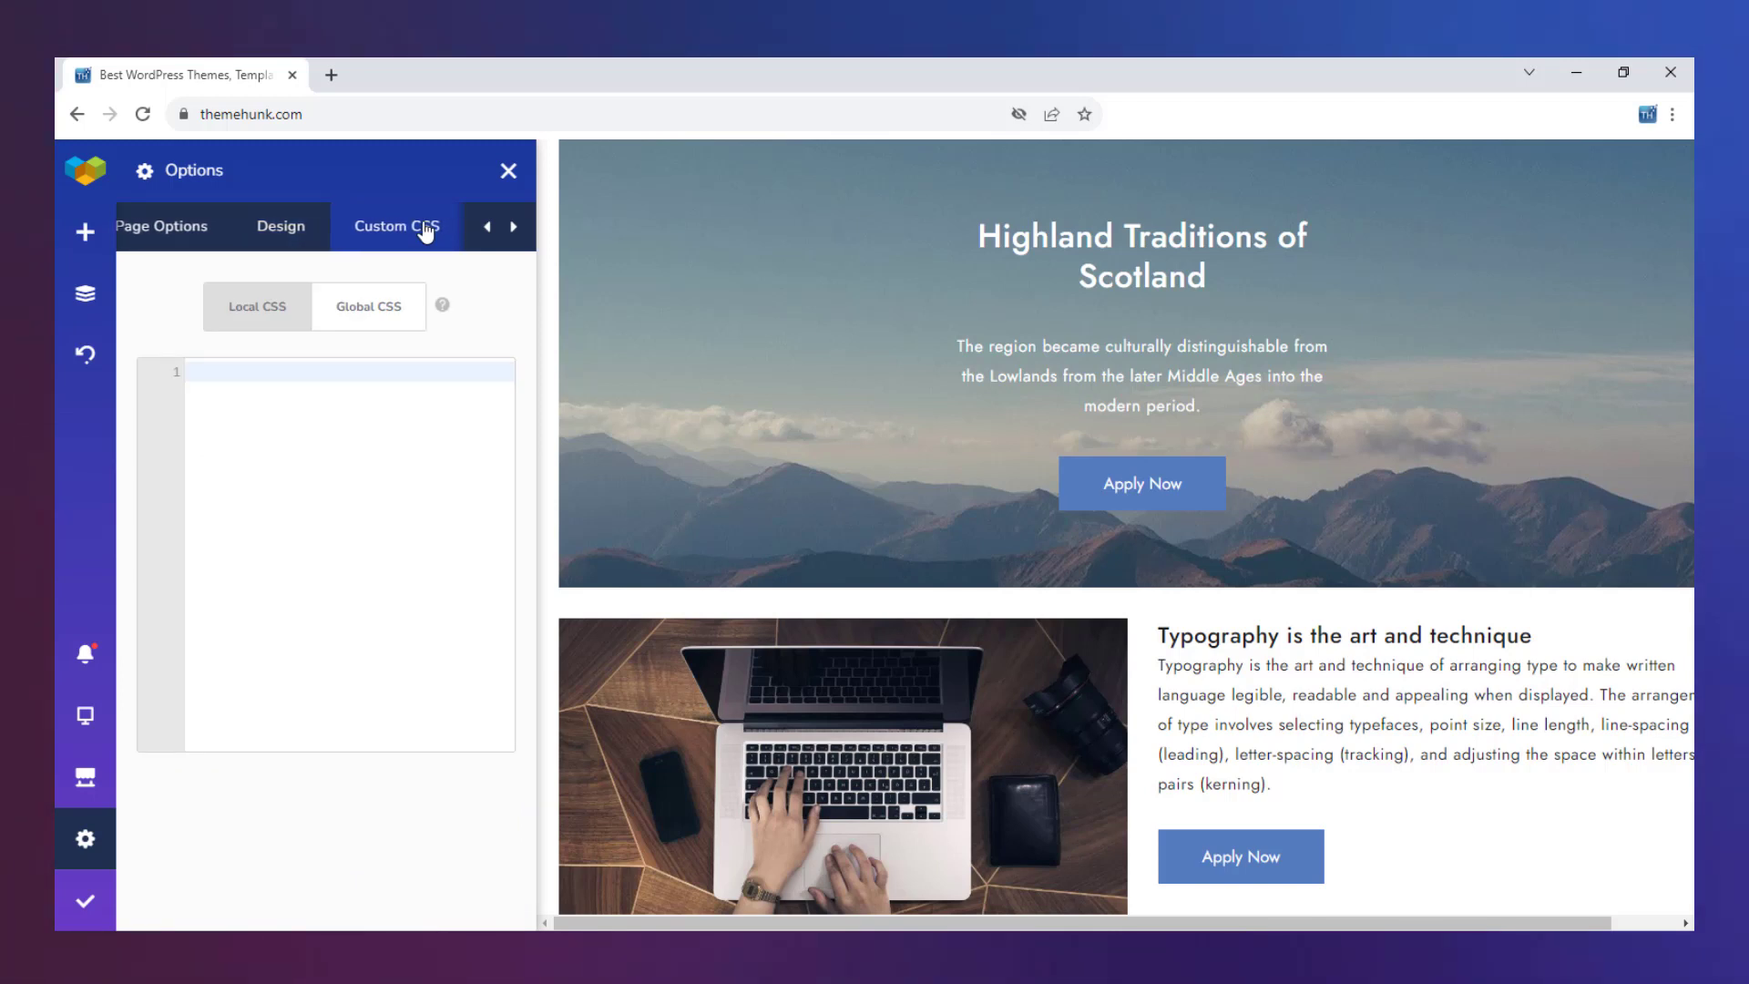
Browse the Custom JavaScript and Popup tabs, ending on Element Lock's Lock/Unlock All Elements options
{"action": "left_click", "coordinate": [514, 228]}
{"action": "left_click", "coordinate": [515, 227]}
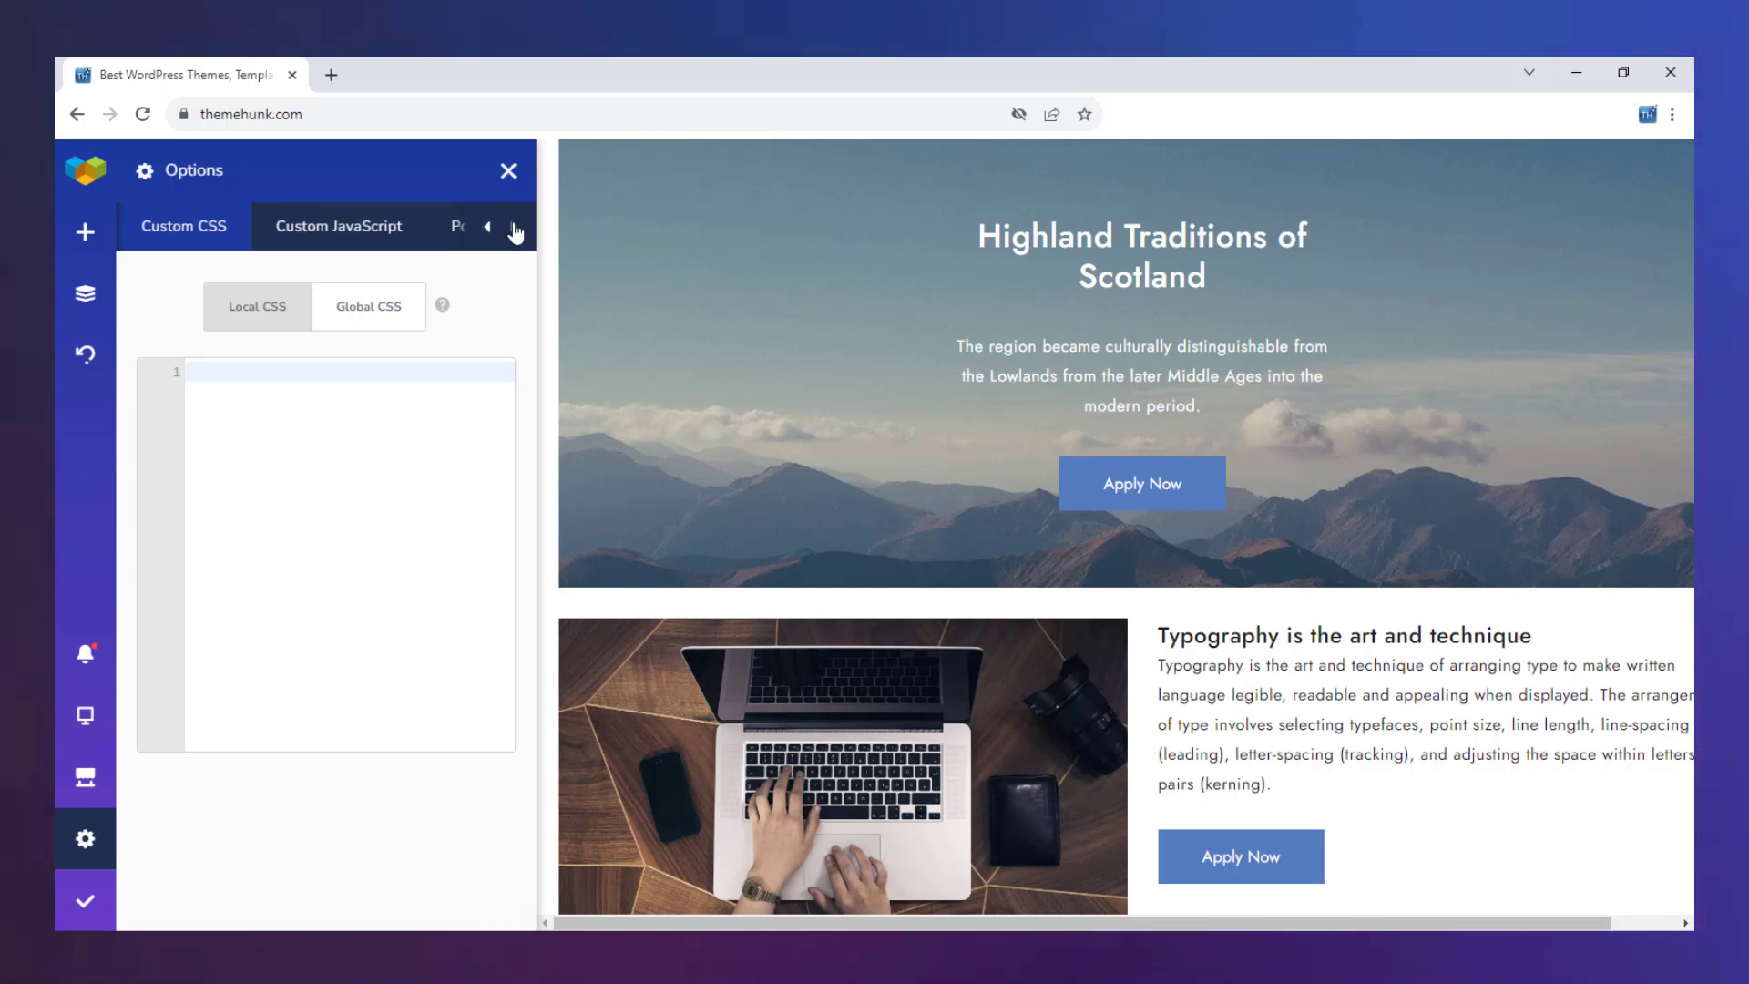
{"action": "left_click", "coordinate": [391, 226]}
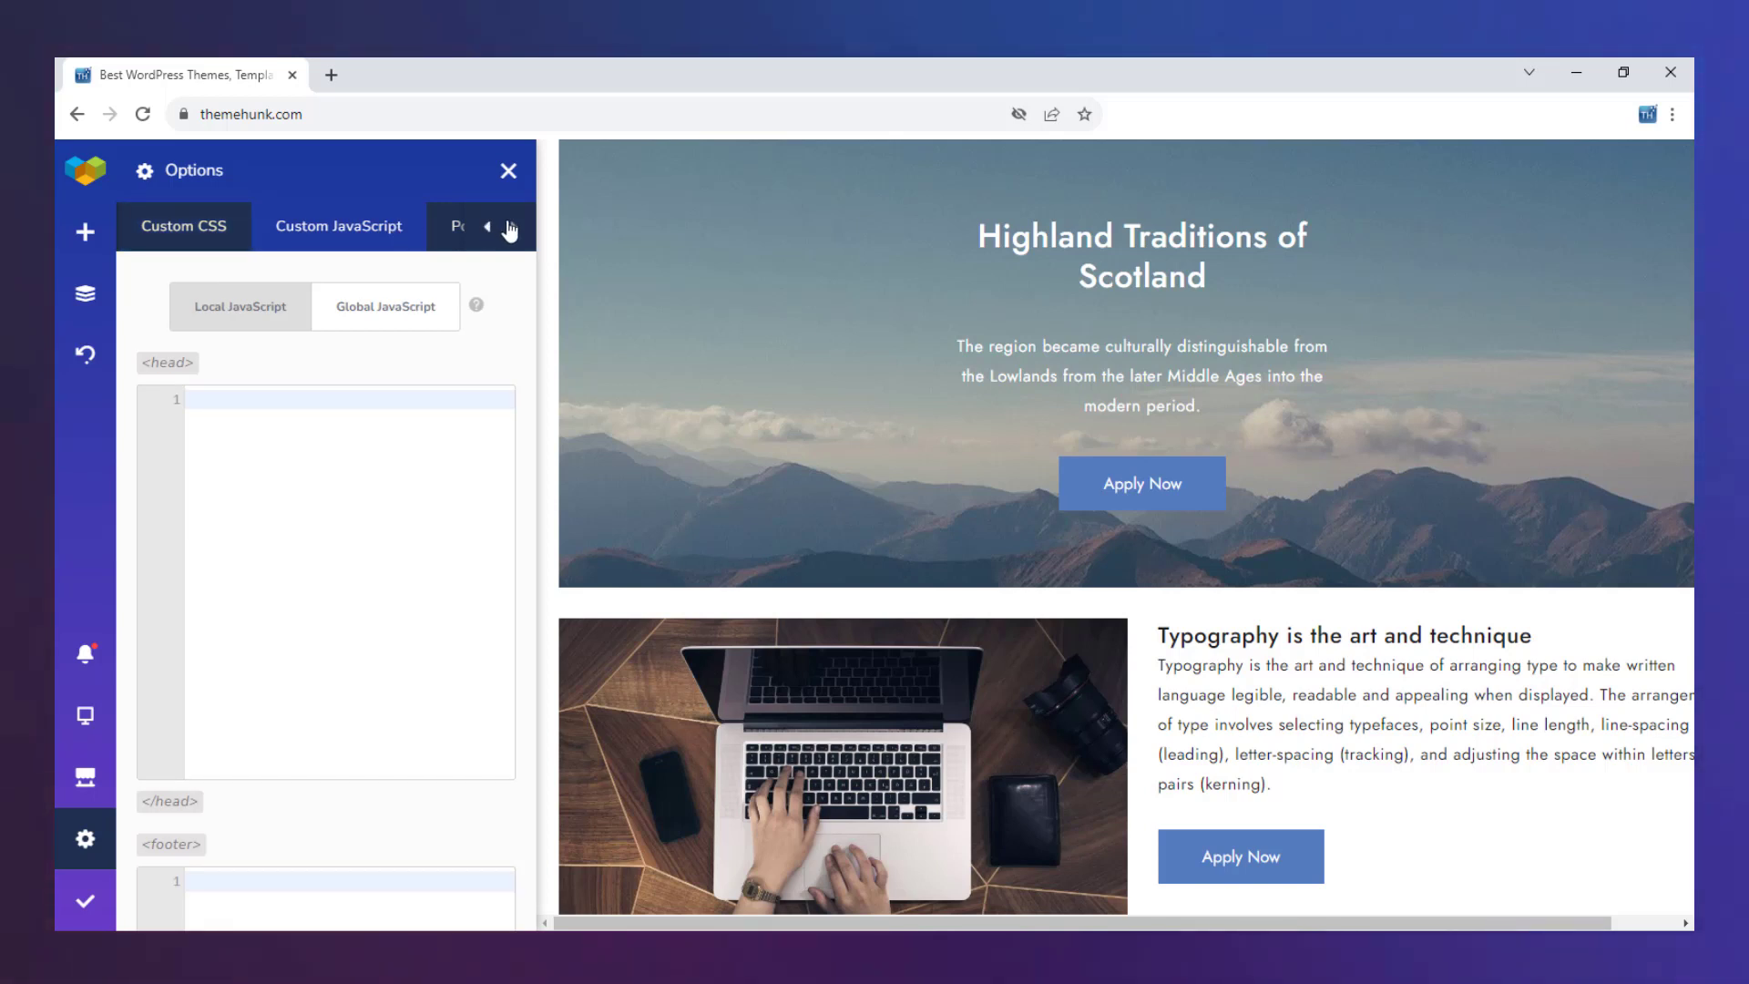
{"action": "left_click", "coordinate": [510, 228]}
{"action": "left_click", "coordinate": [269, 228]}
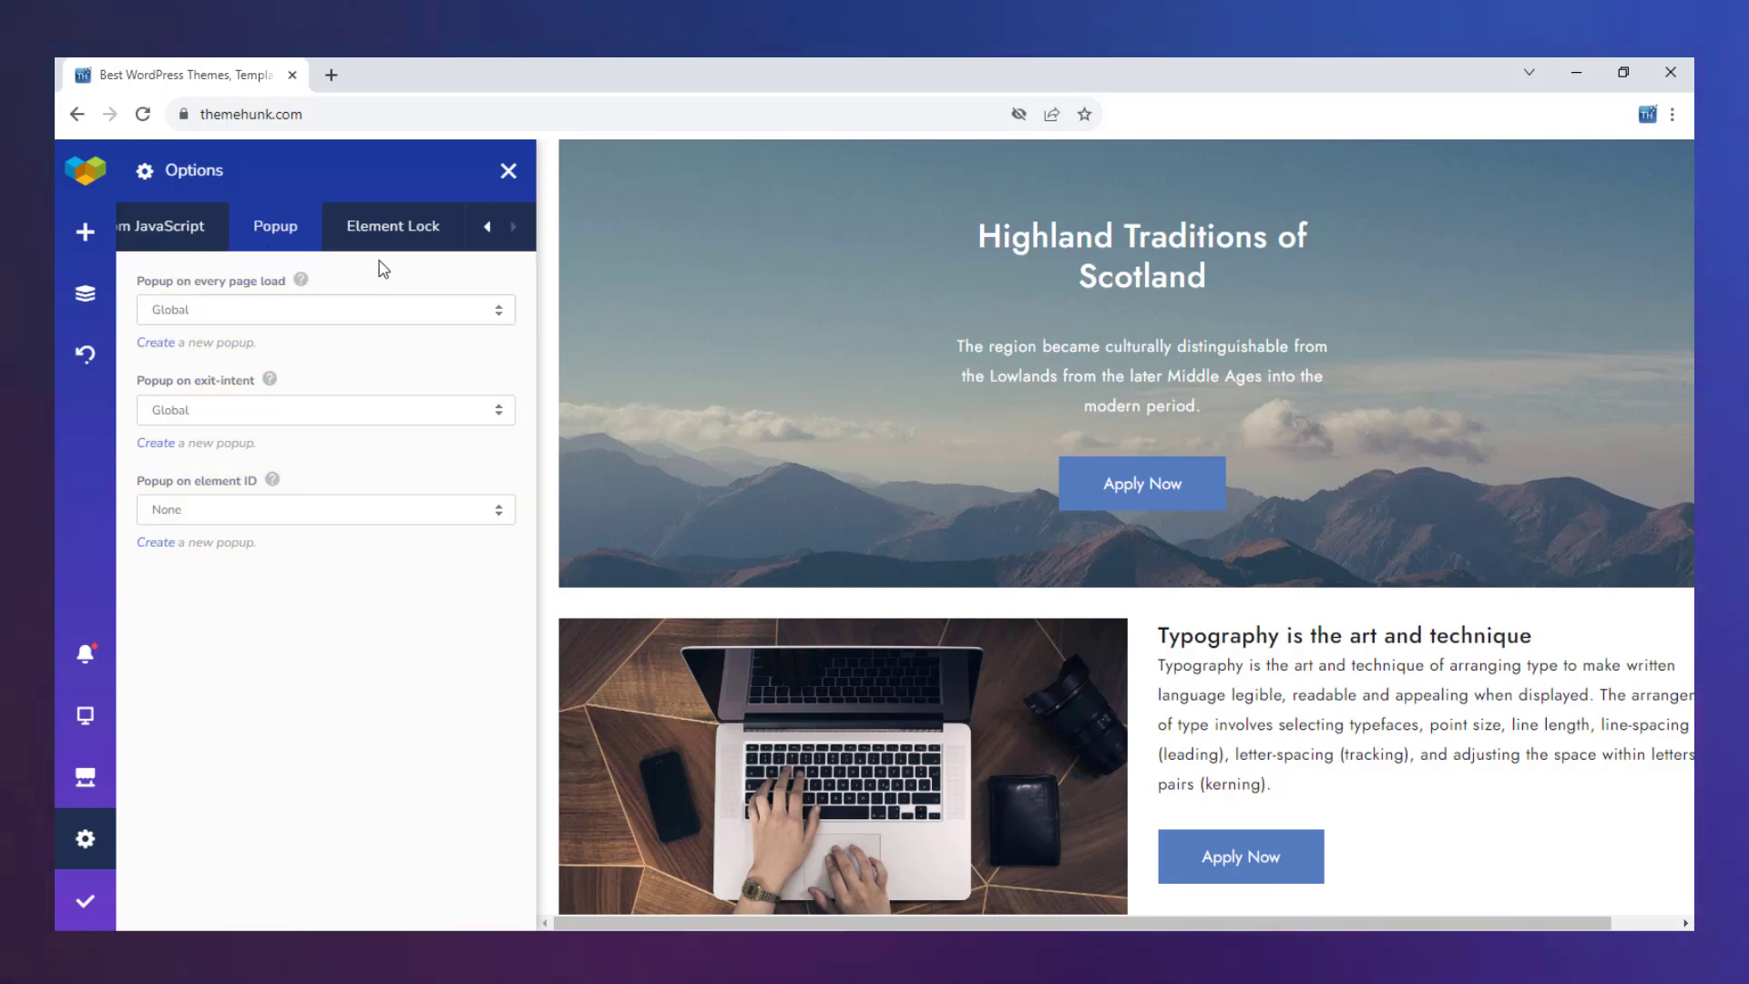
{"action": "left_click", "coordinate": [392, 225]}
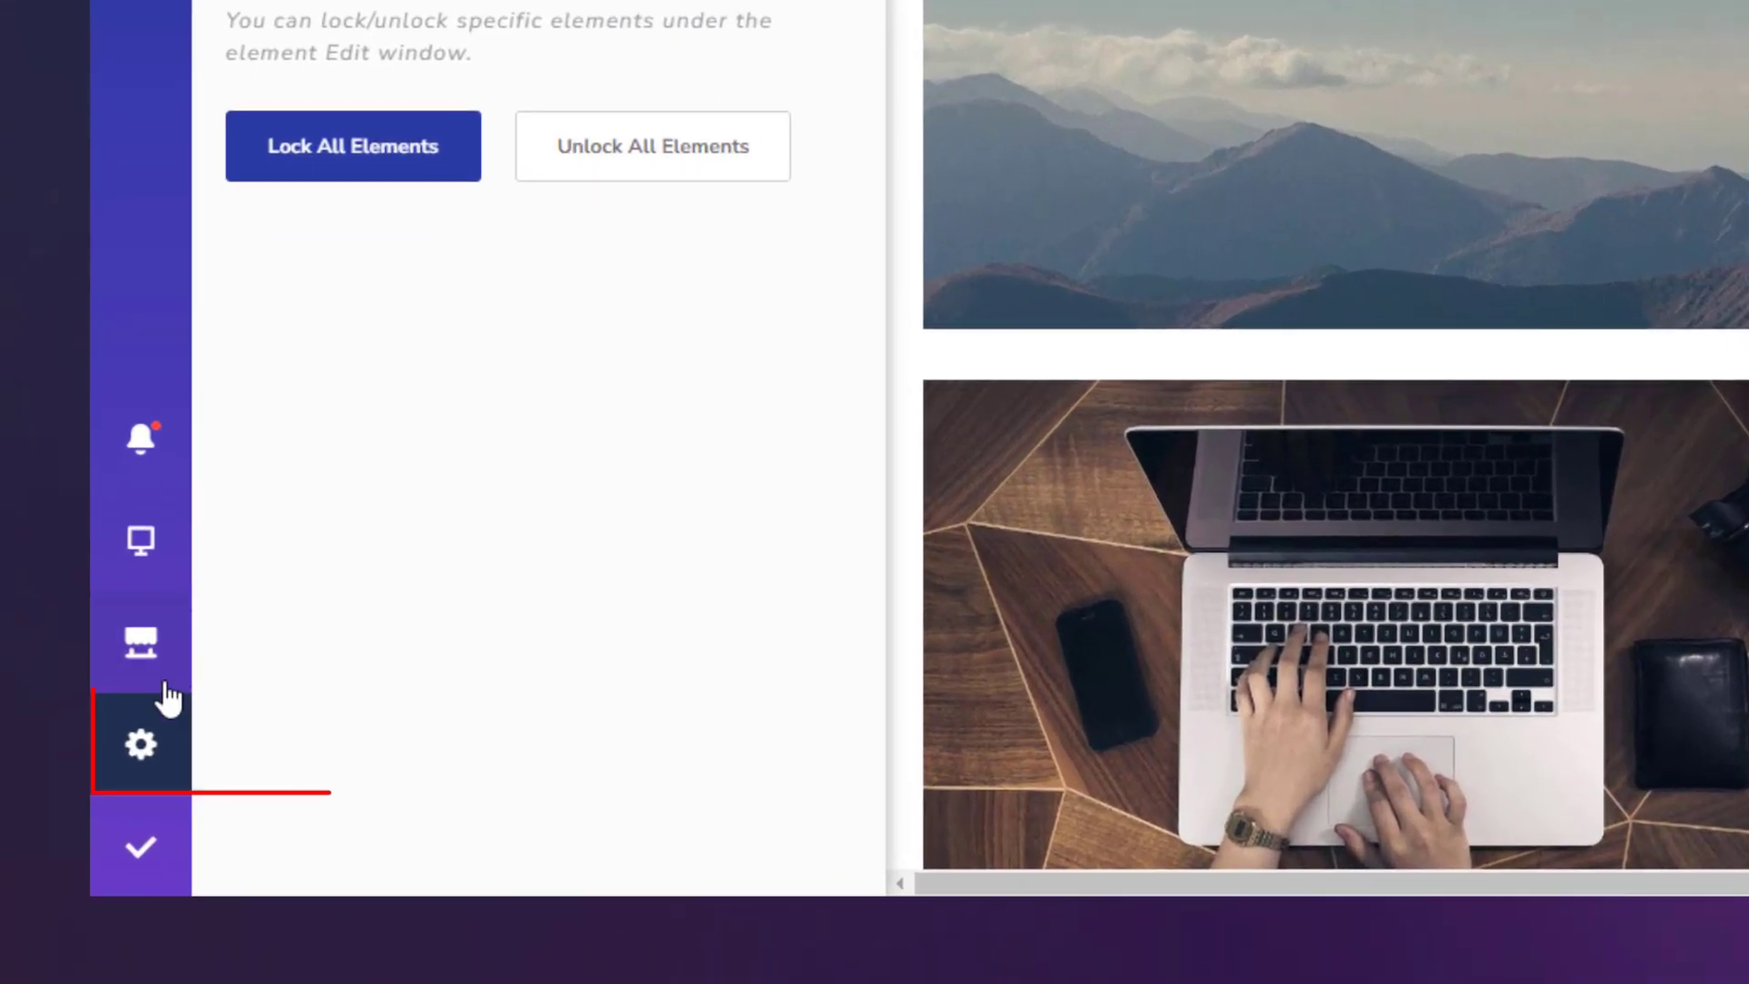
{"action": "mouse_move", "coordinate": [96, 853]}
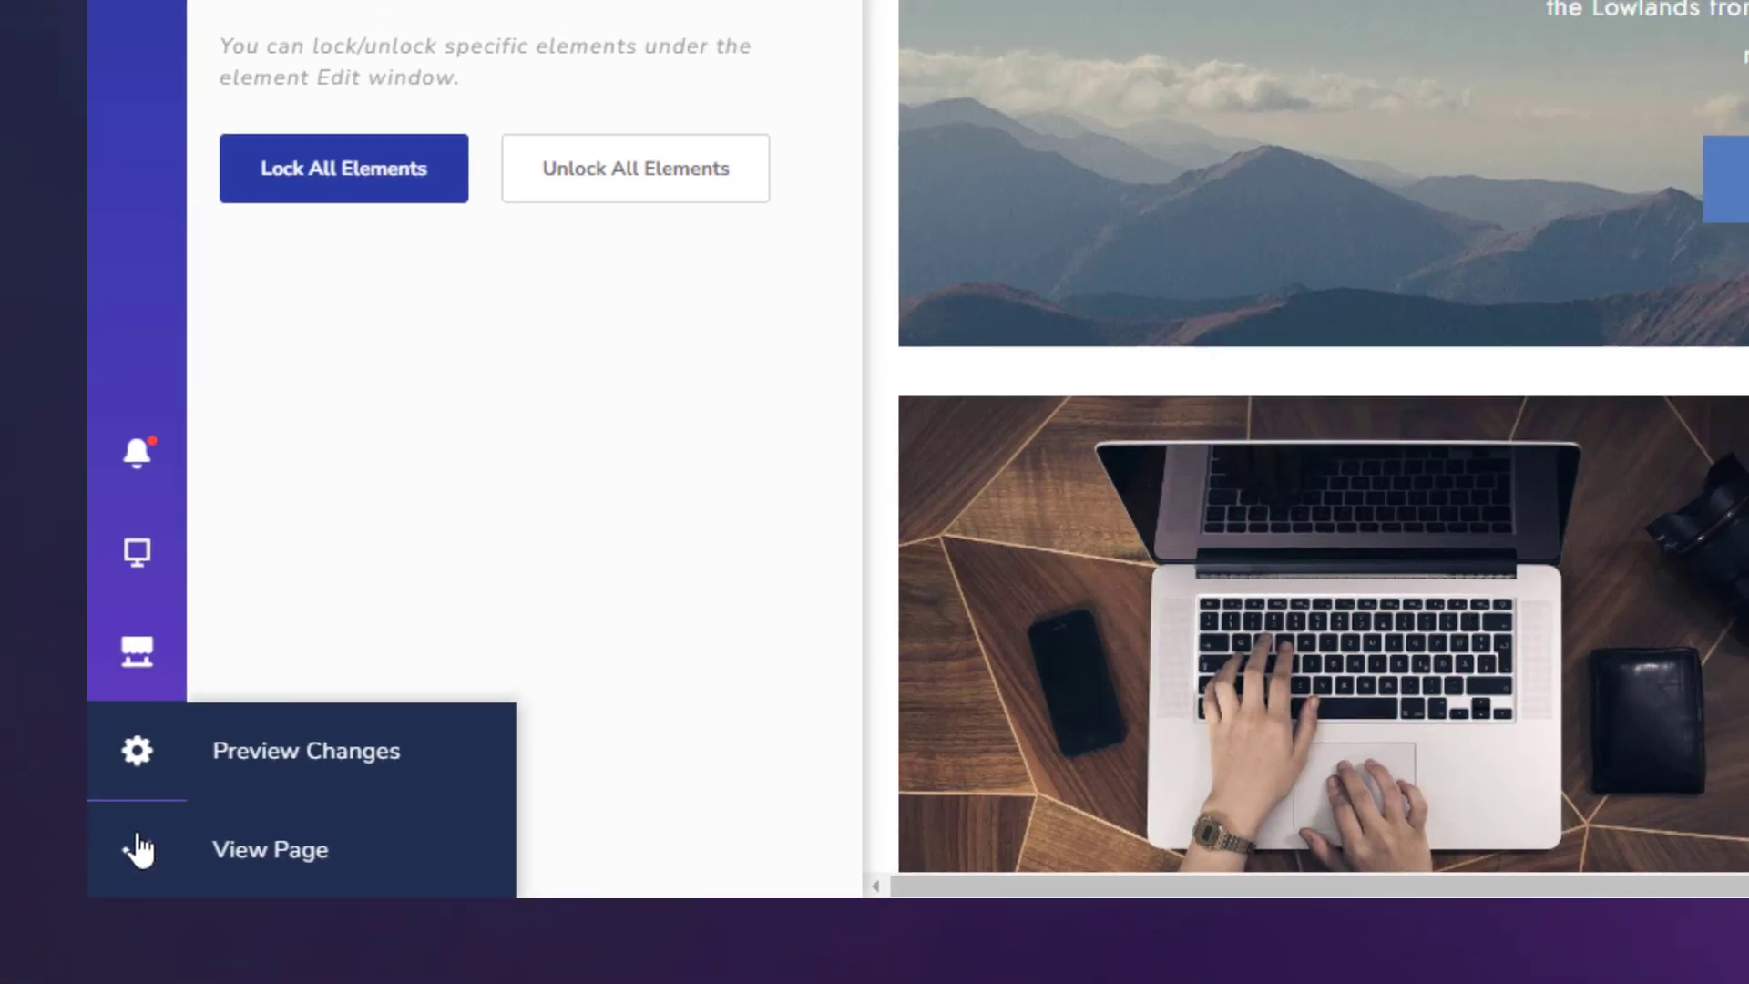
Save the page content, close Options, and go back to WordPress editing for Visual Composer #6
{"action": "left_click", "coordinate": [138, 847]}
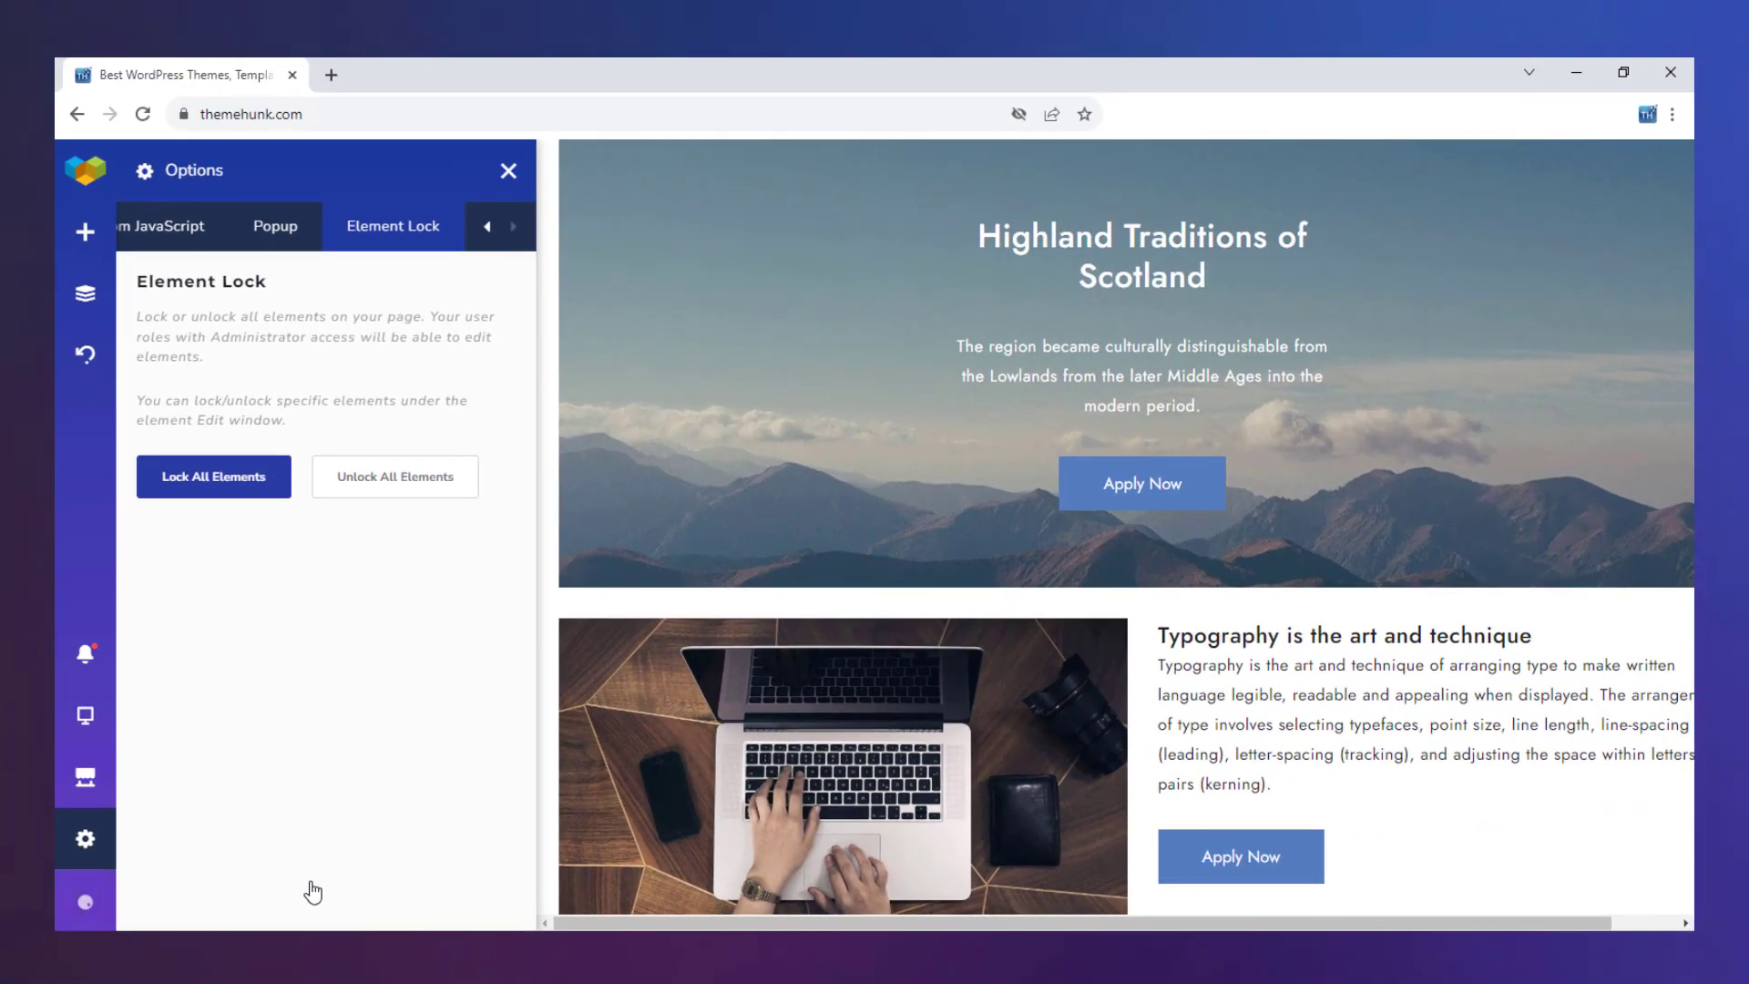
{"action": "left_click", "coordinate": [59, 909]}
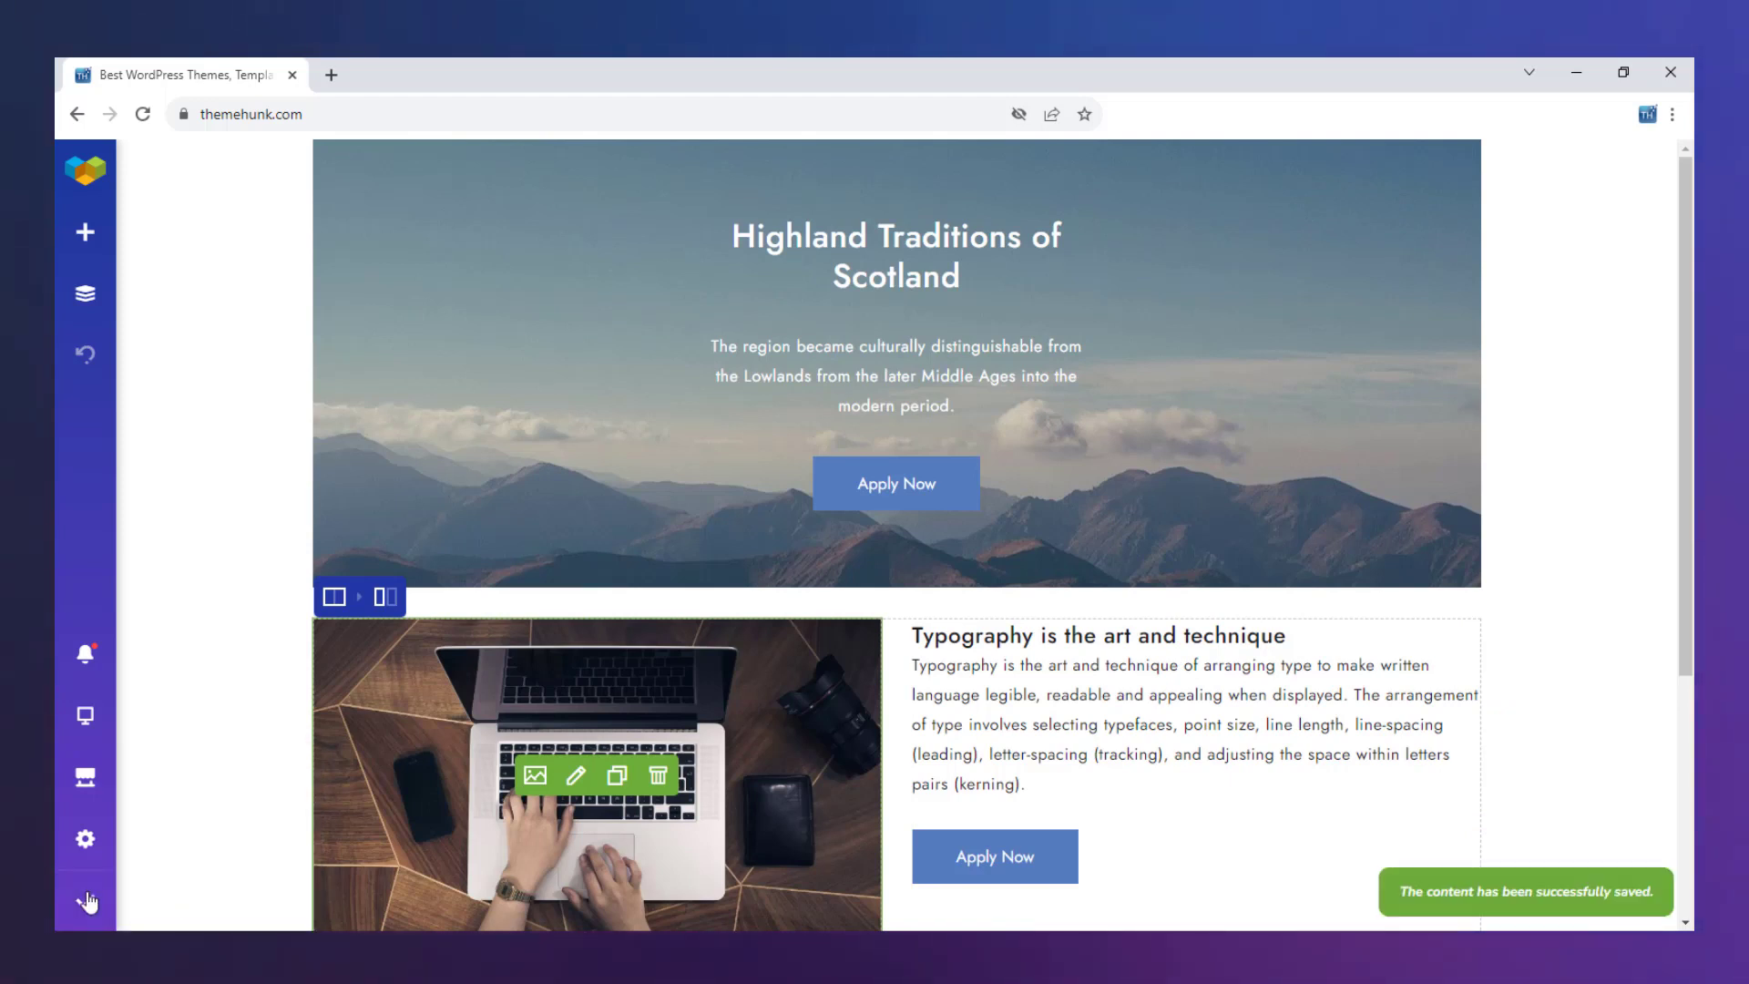
{"action": "mouse_move", "coordinate": [86, 838]}
{"action": "left_click", "coordinate": [165, 833]}
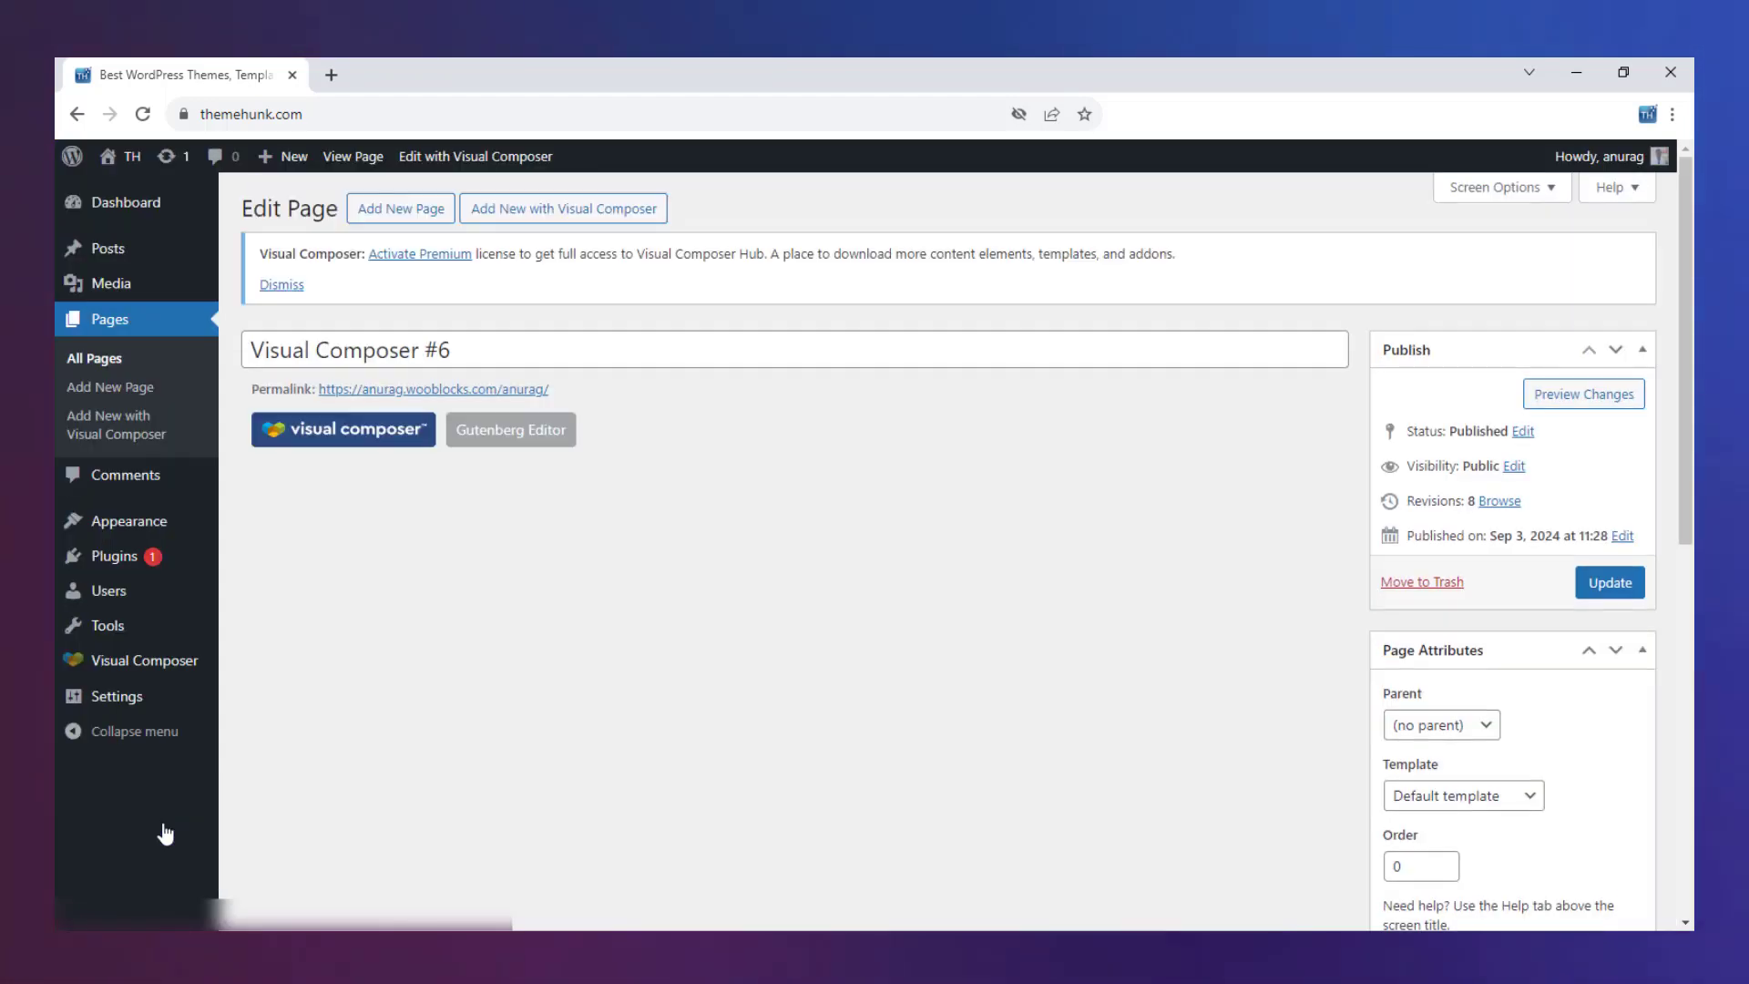
Look through Visual Composer's General settings: Gutenberg editor on, badge off
{"action": "left_click", "coordinate": [175, 669]}
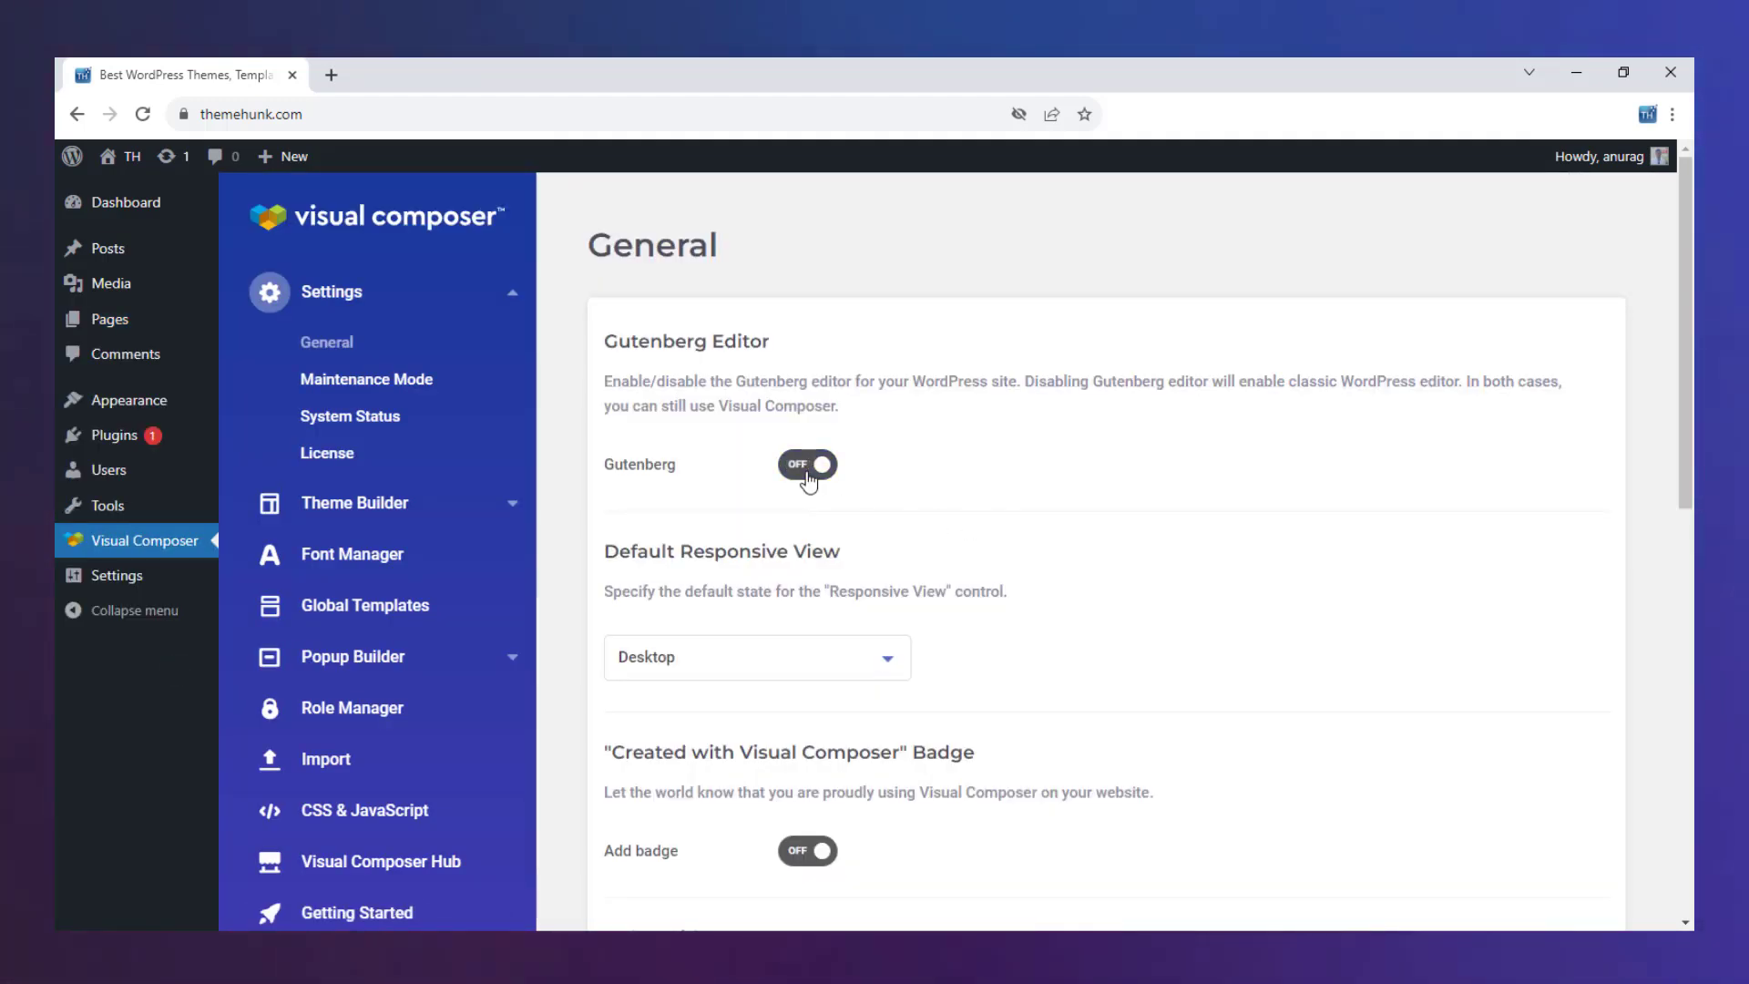
{"action": "scroll", "coordinate": [1116, 566], "scroll_direction": "down", "scroll_amount": 5}
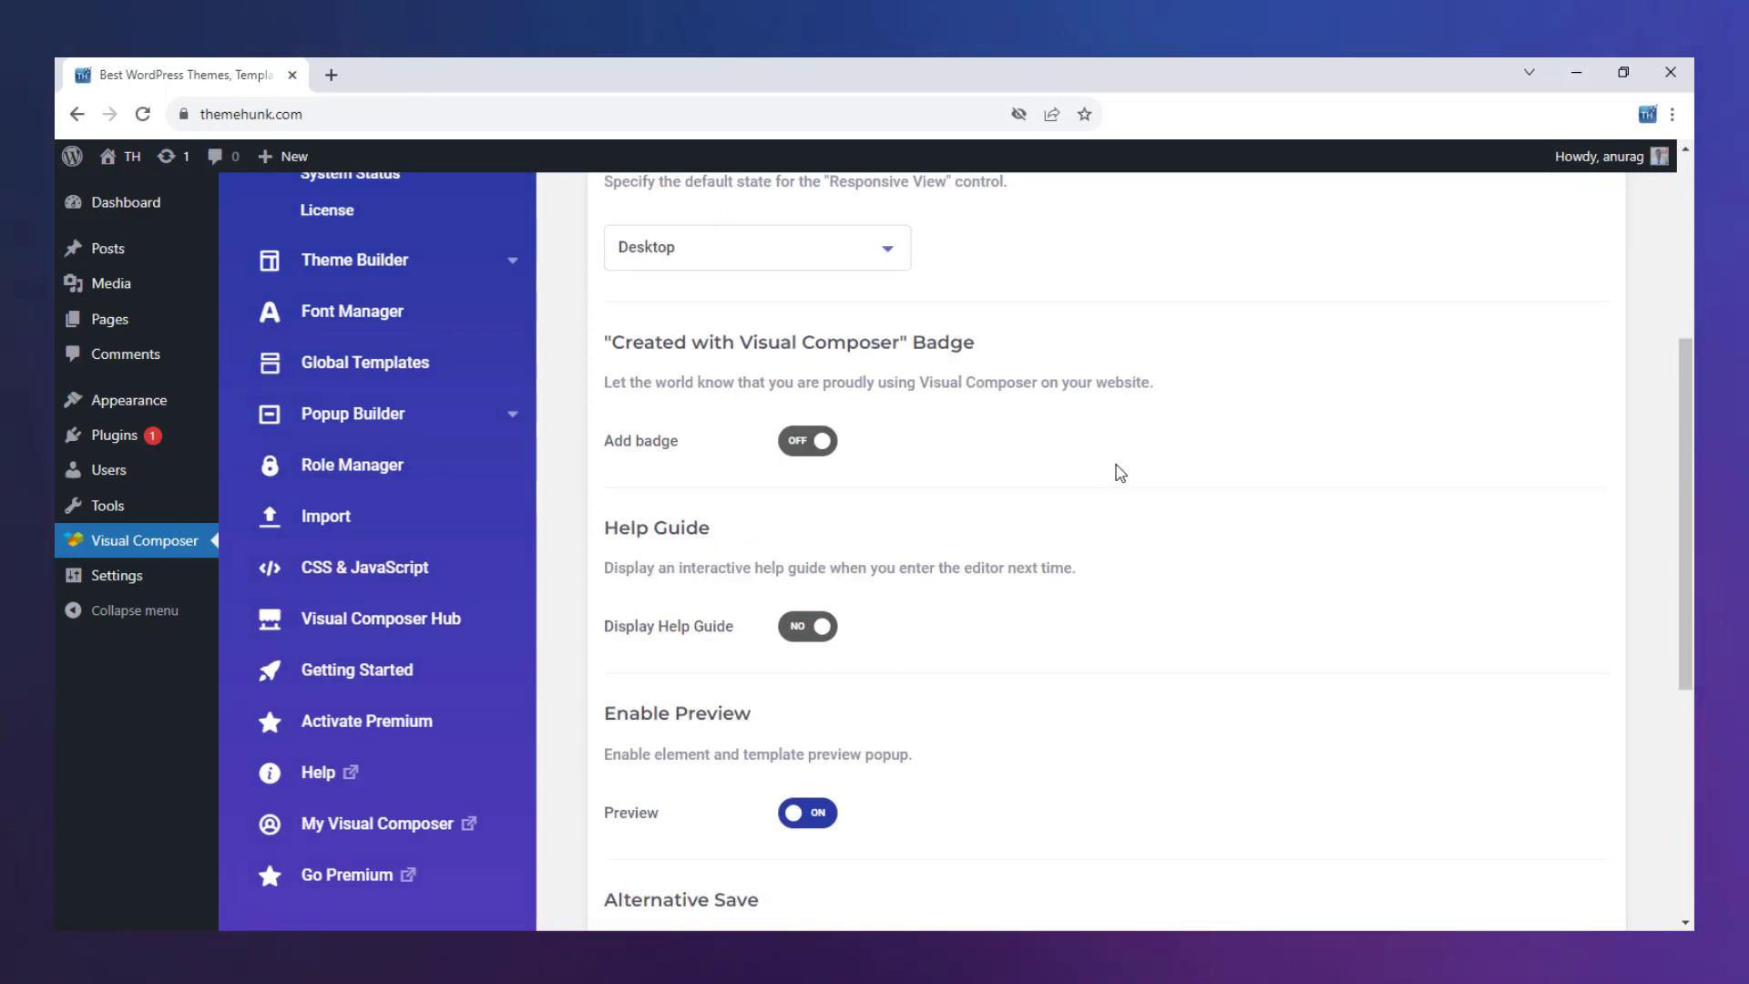
{"action": "scroll", "coordinate": [1120, 471], "scroll_direction": "down", "scroll_amount": 5}
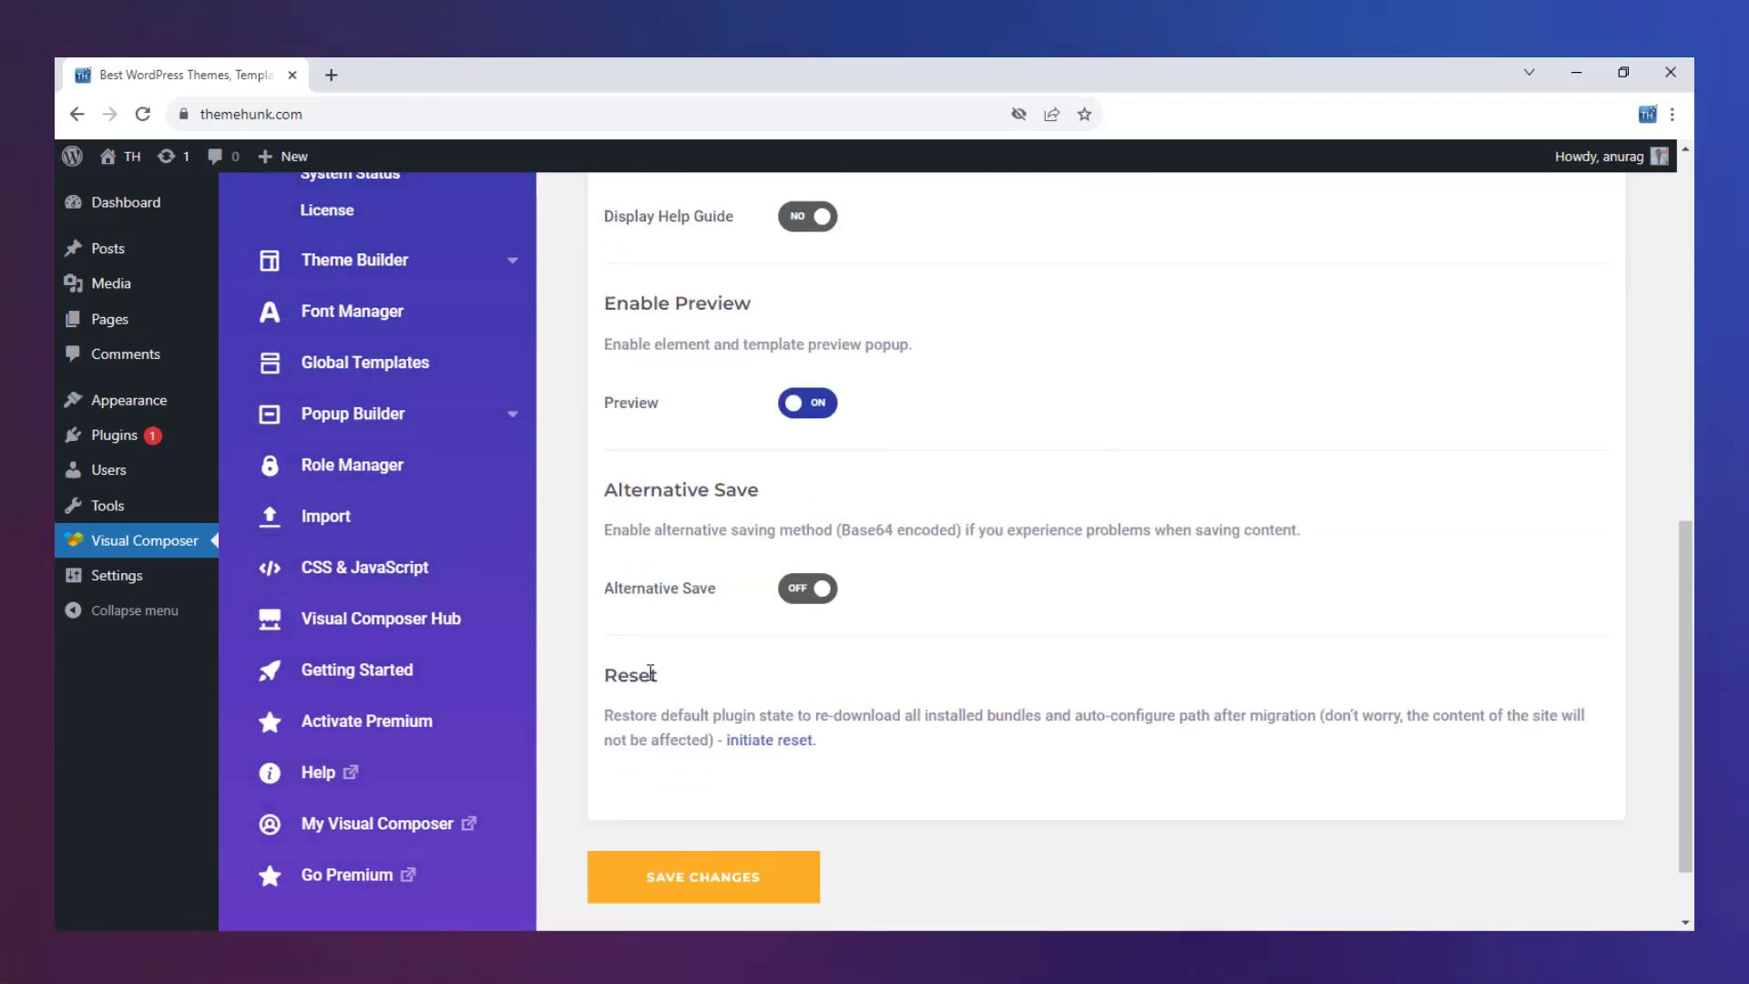
{"action": "scroll", "coordinate": [958, 665], "scroll_direction": "up", "scroll_amount": 10}
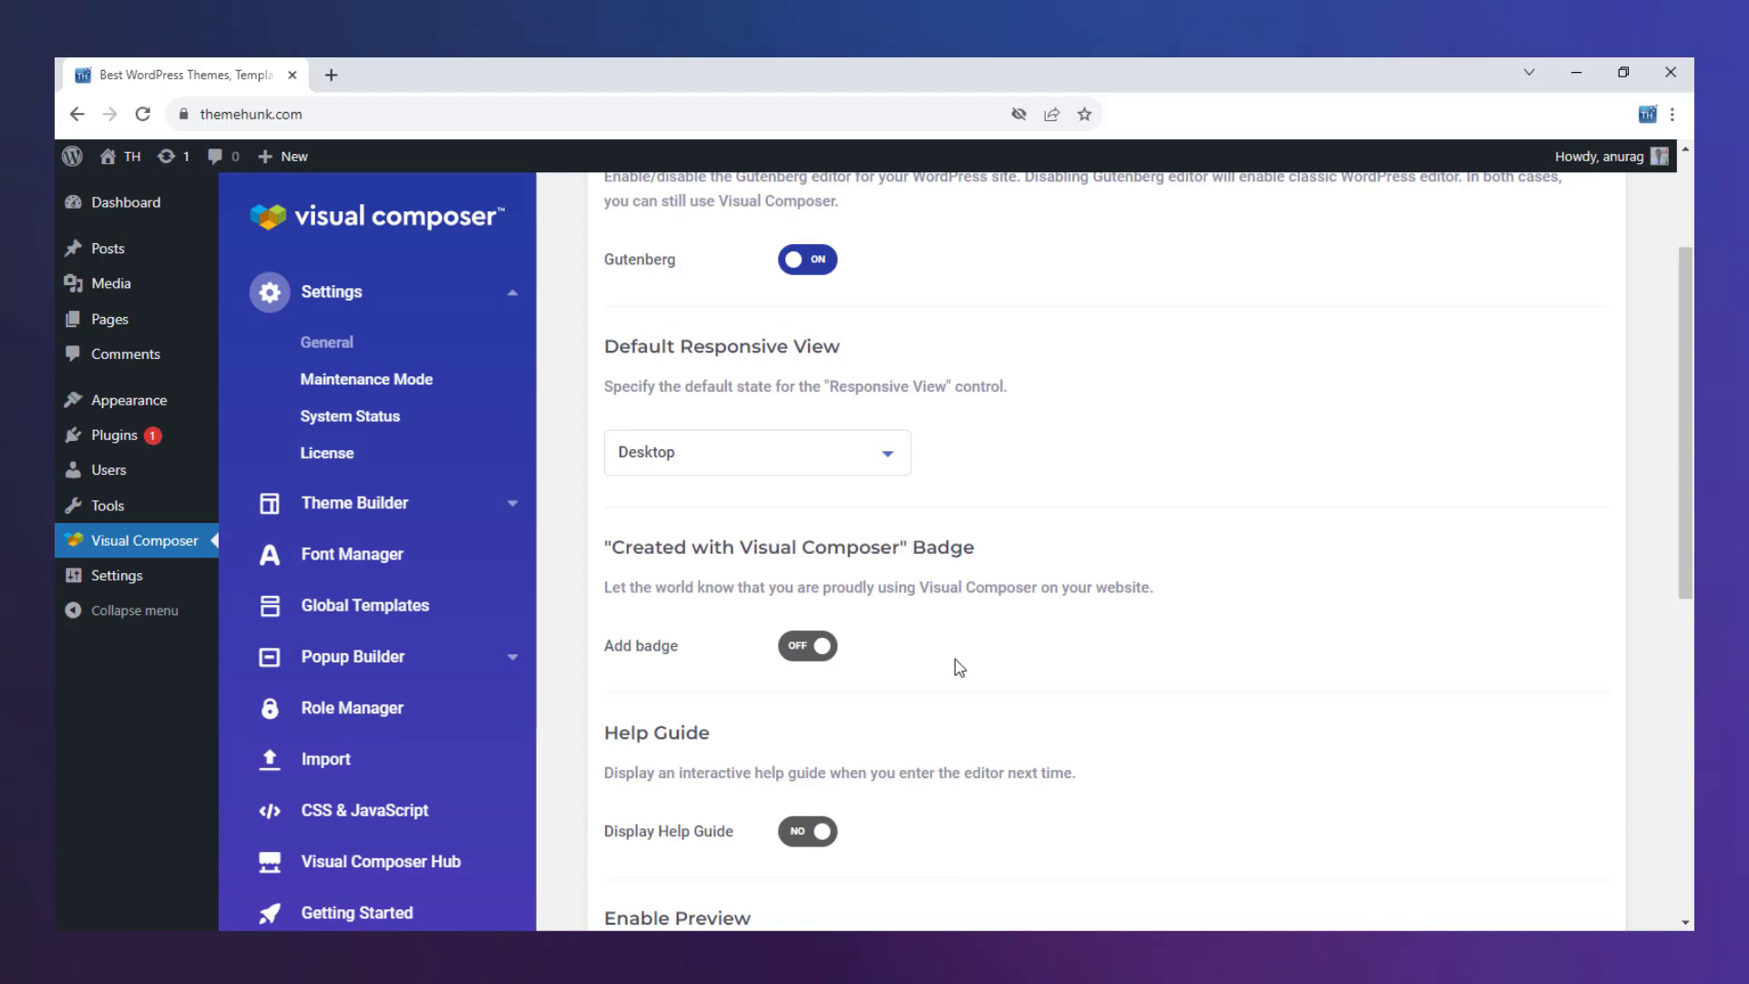
Open Maintenance Mode, try the toggle and page list (None), and leave maintenance mode off
{"action": "left_click", "coordinate": [431, 382]}
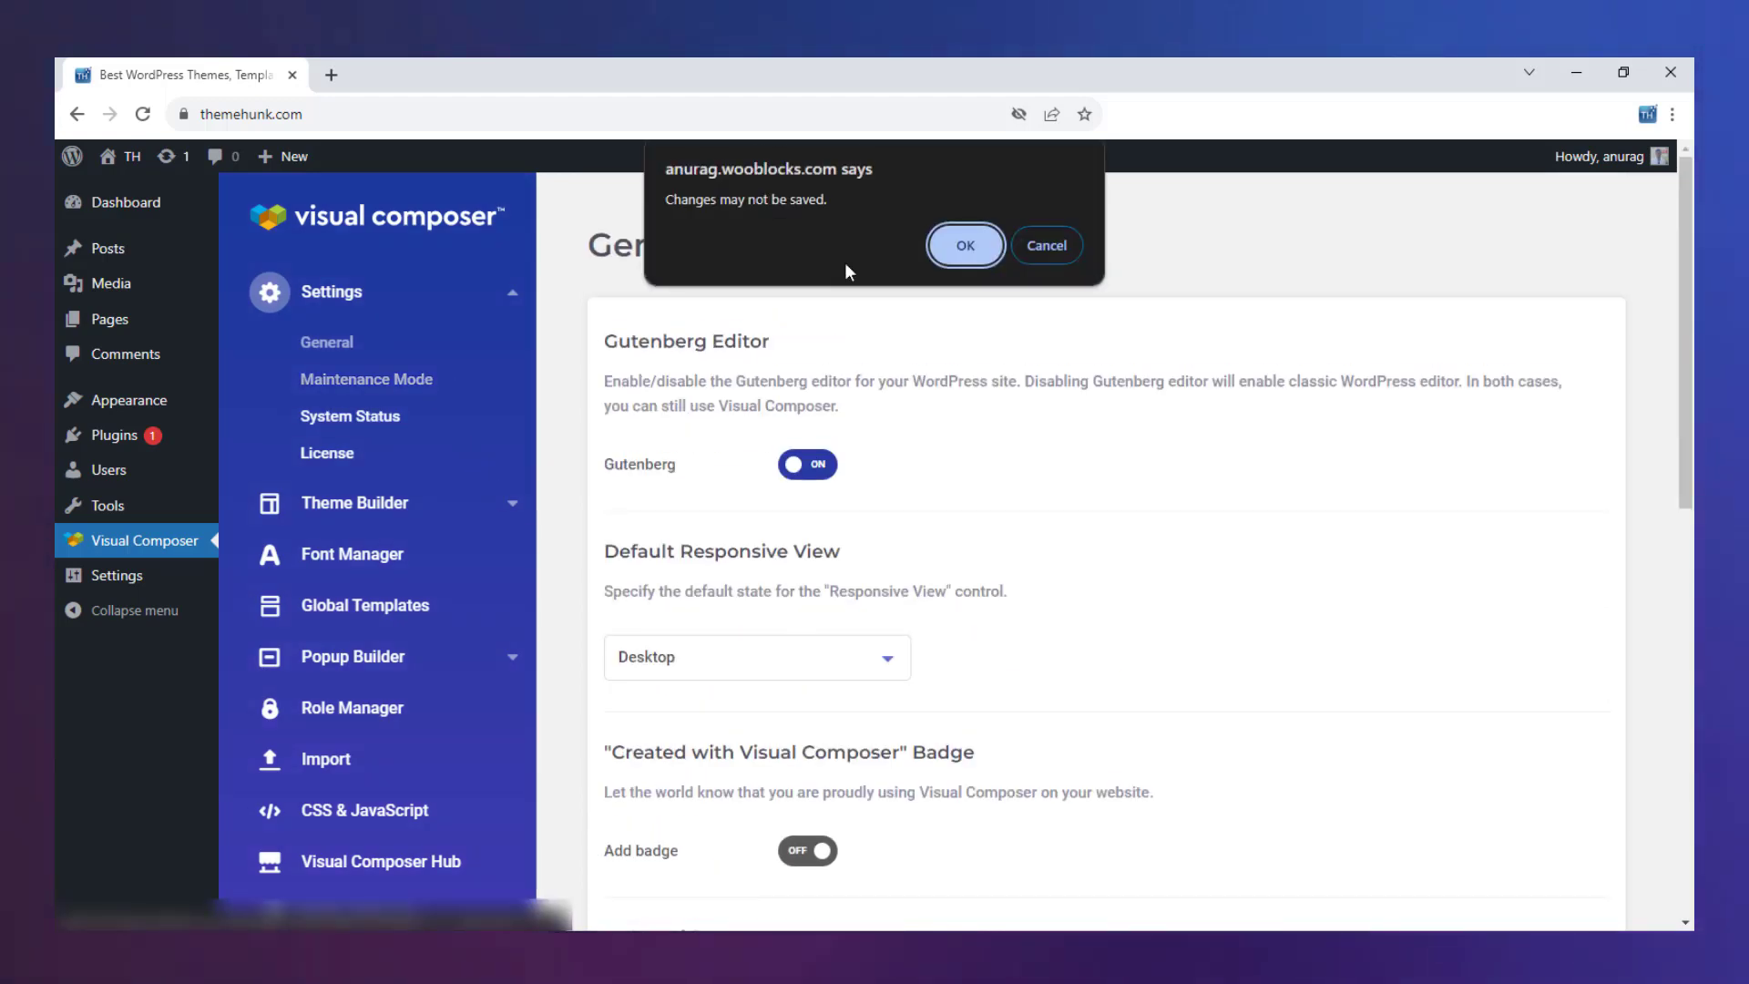
{"action": "left_click", "coordinate": [952, 245]}
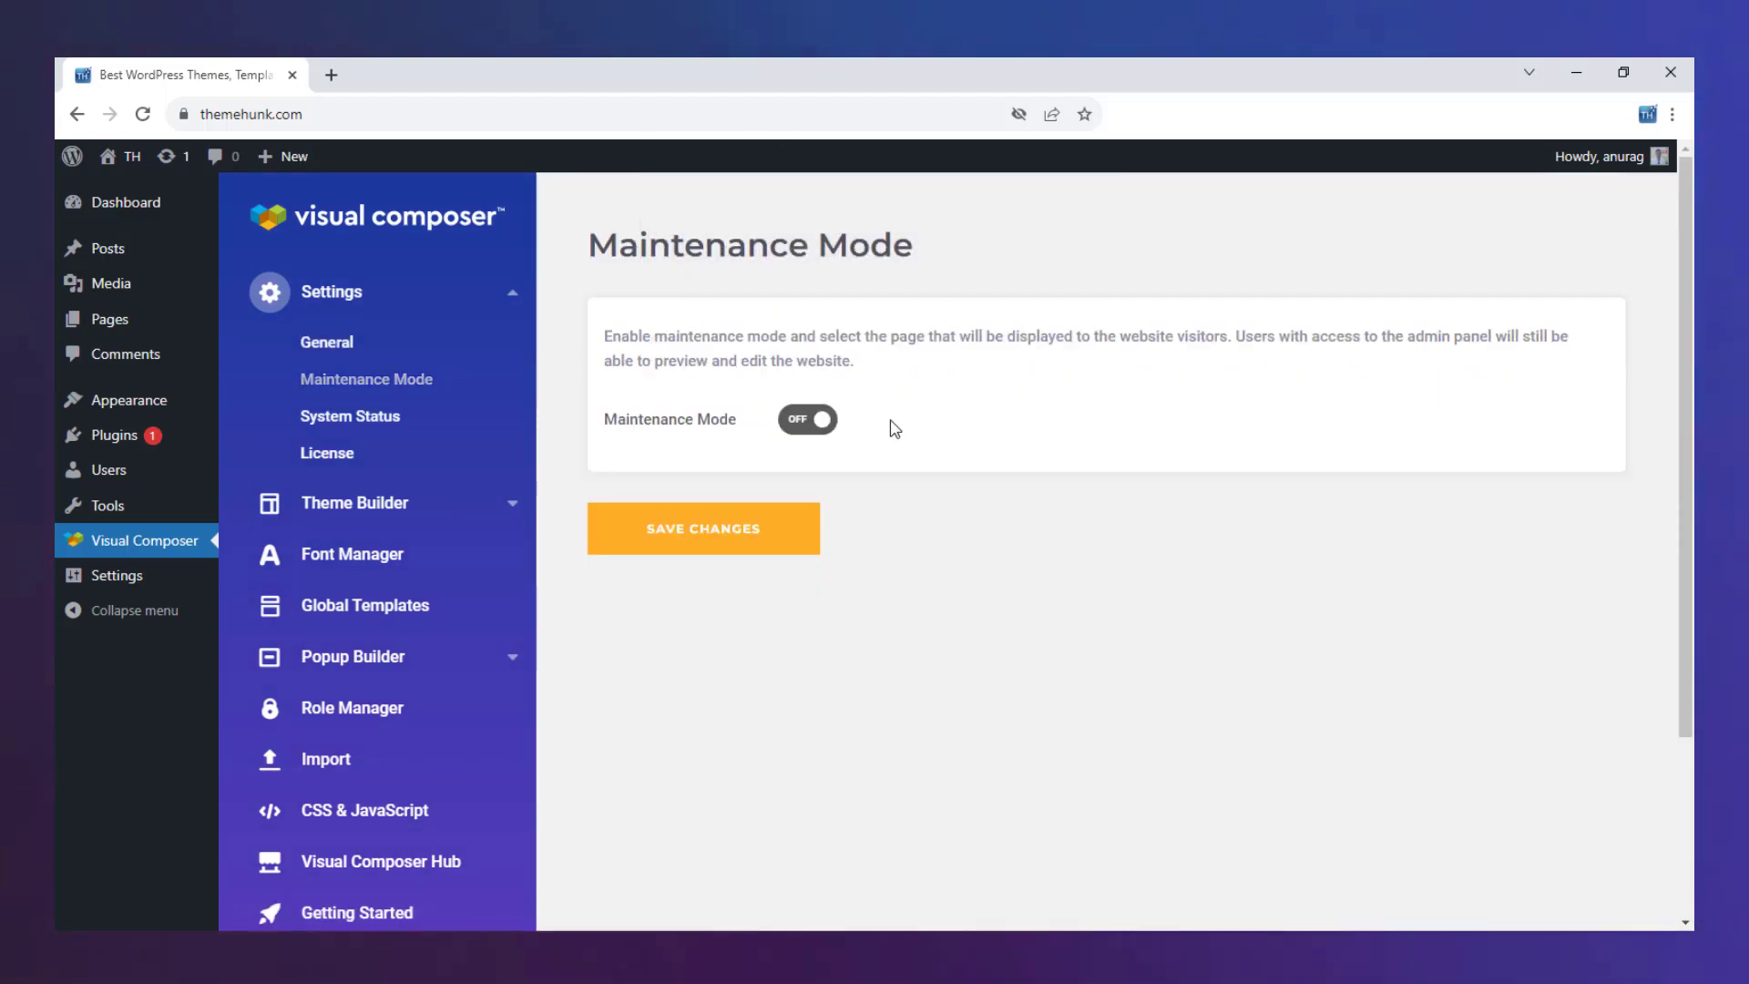
{"action": "left_click", "coordinate": [812, 428]}
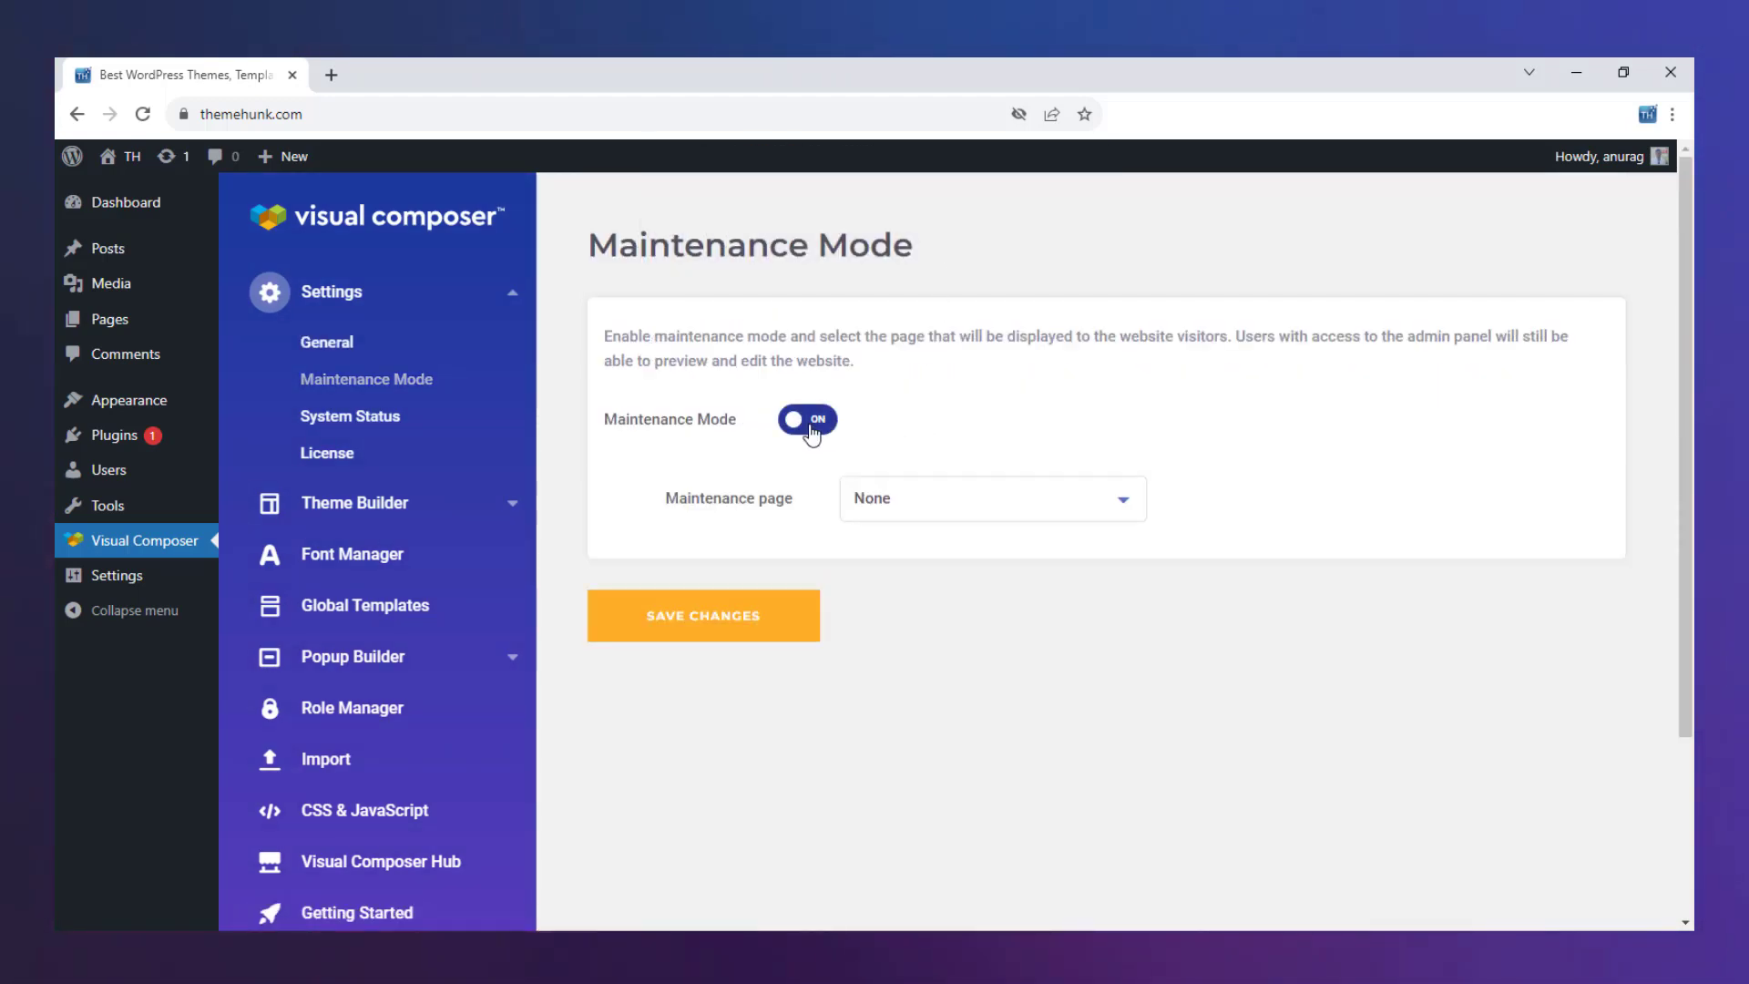
{"action": "left_click", "coordinate": [913, 509]}
{"action": "left_click", "coordinate": [924, 503]}
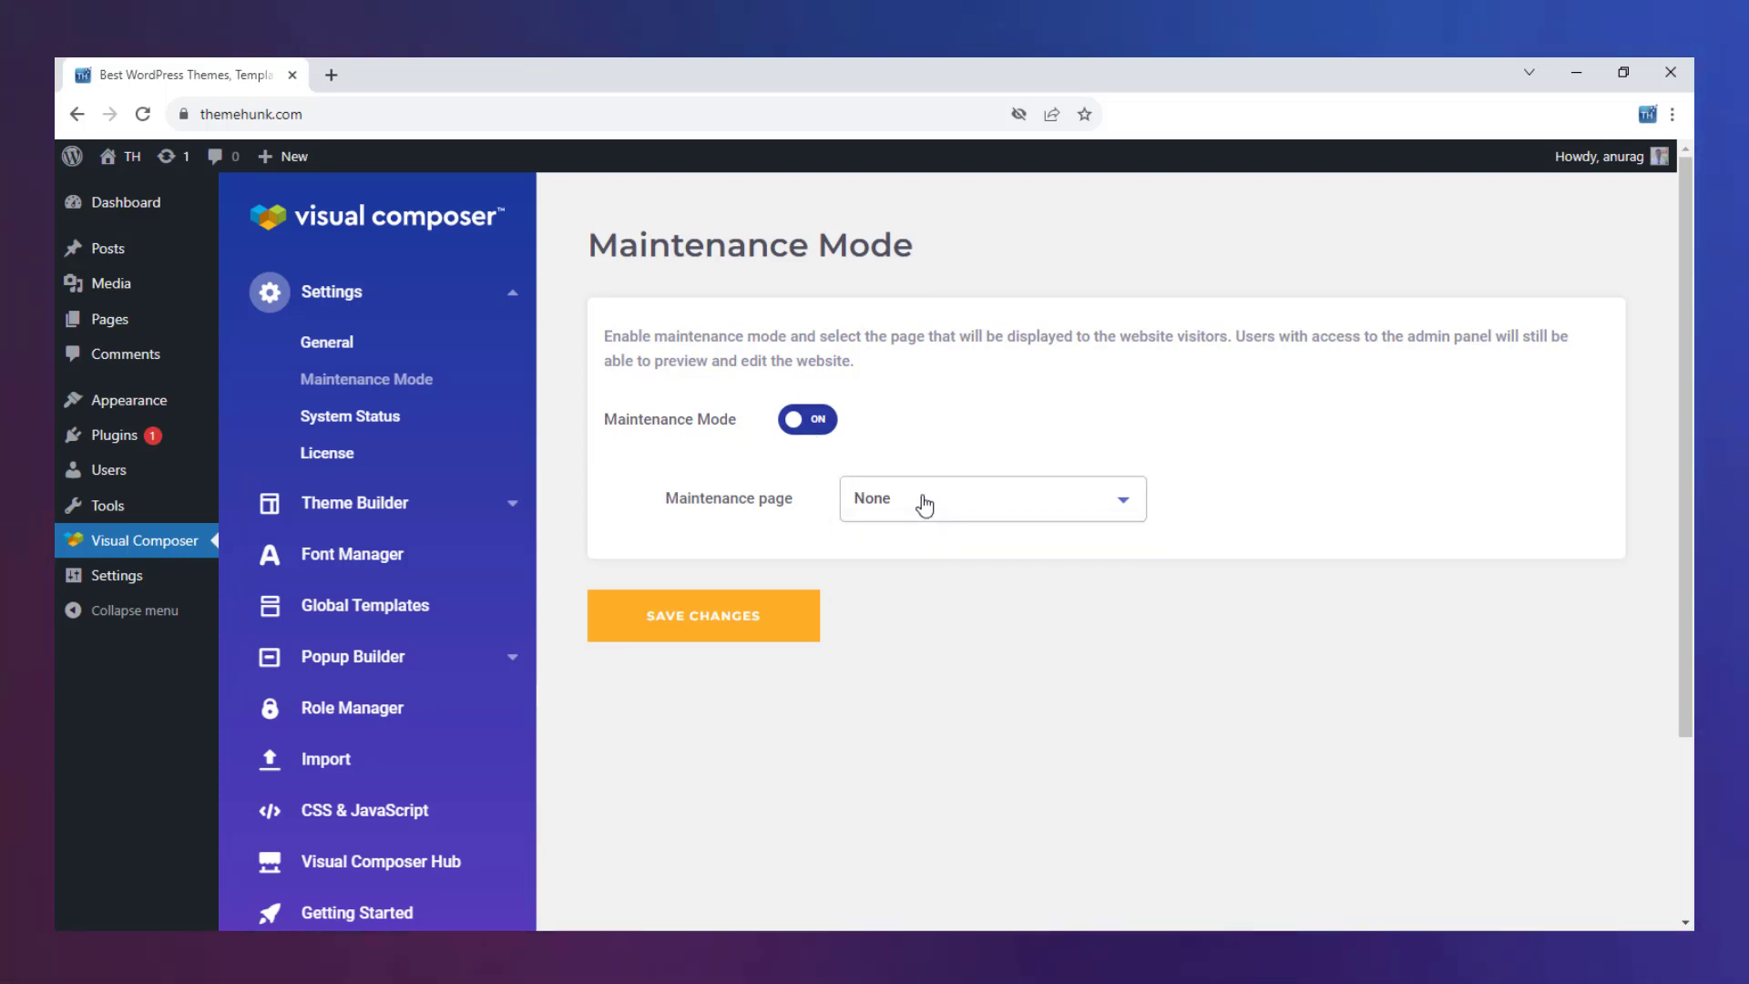
{"action": "left_click", "coordinate": [819, 426]}
Discard unsaved changes, review the System Status and License pages, then reach Theme Builder settings
{"action": "left_click", "coordinate": [406, 419]}
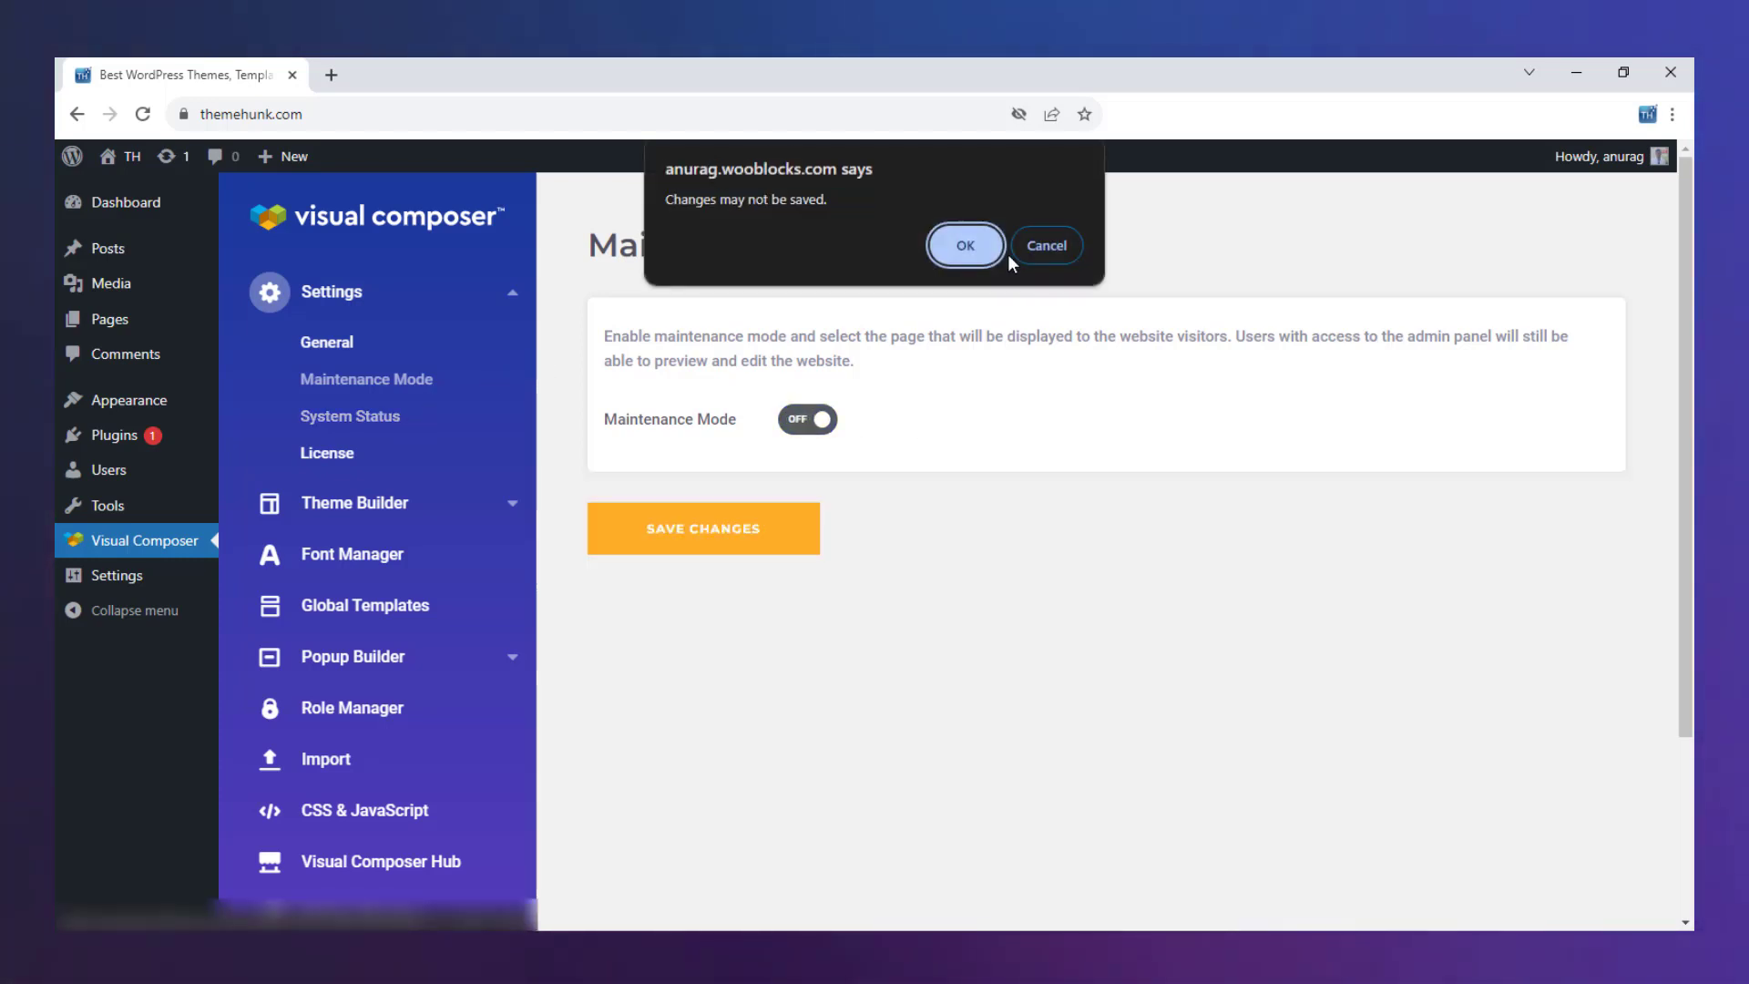
{"action": "left_click", "coordinate": [993, 247]}
{"action": "scroll", "coordinate": [1242, 511], "scroll_direction": "down", "scroll_amount": 10}
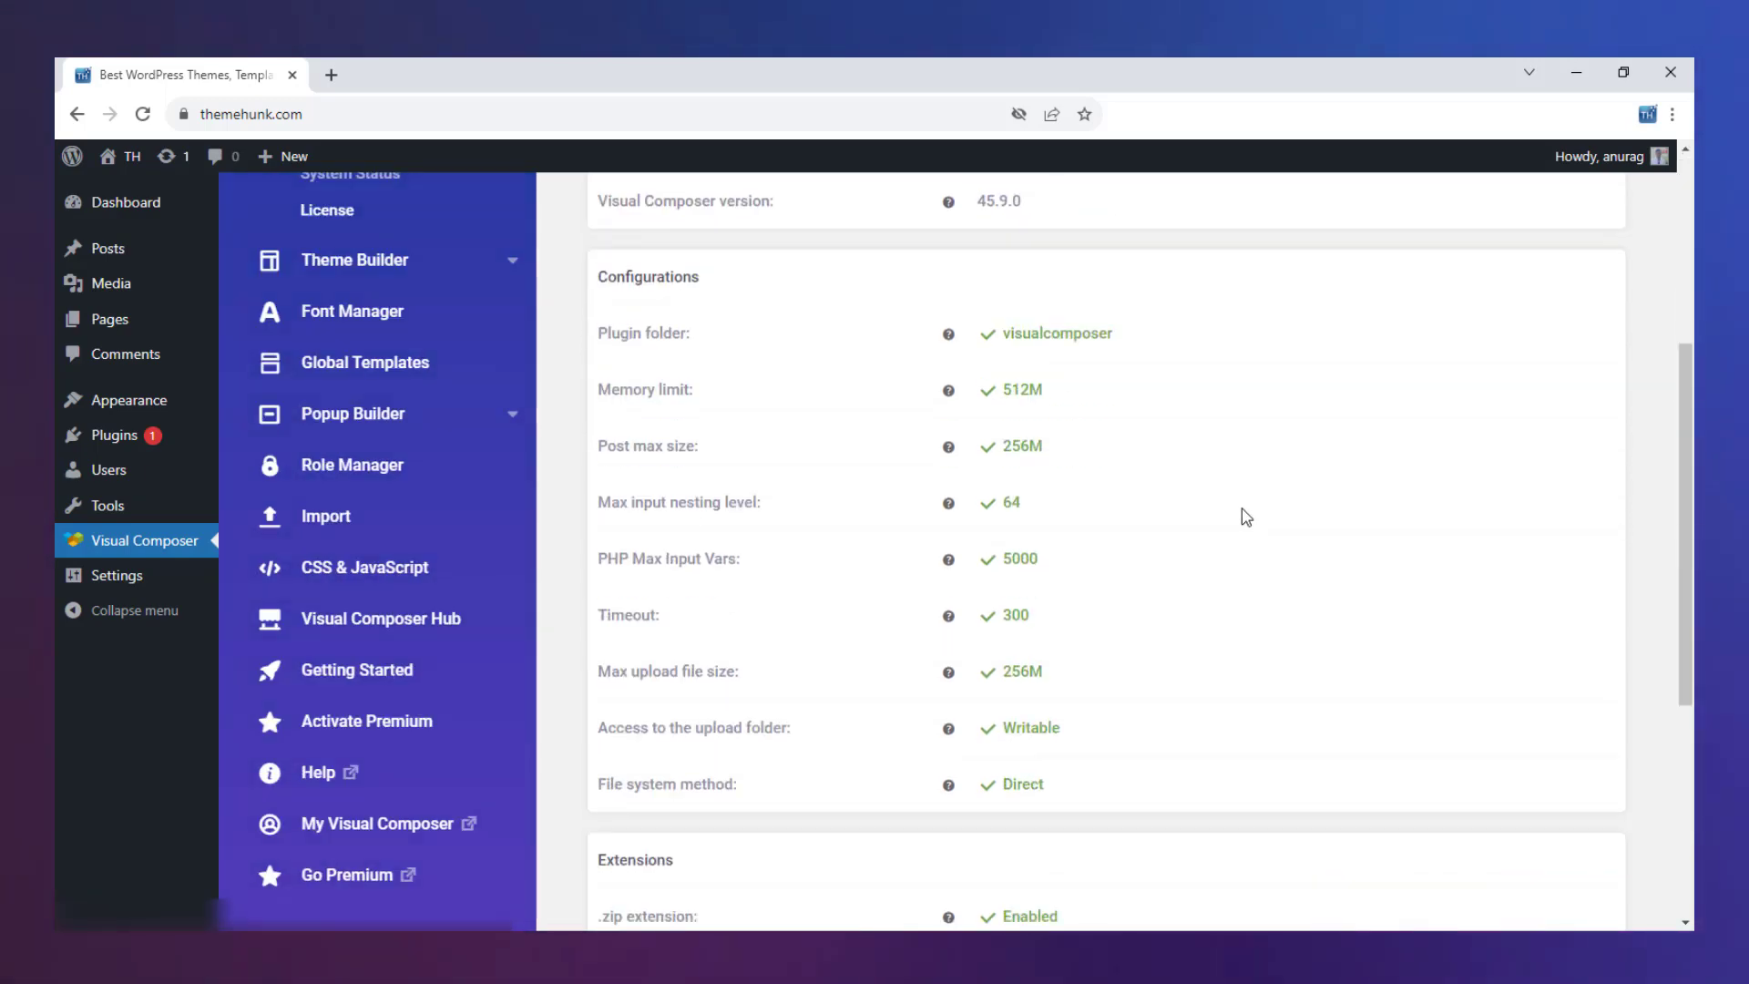
{"action": "scroll", "coordinate": [1246, 516], "scroll_direction": "up", "scroll_amount": 10}
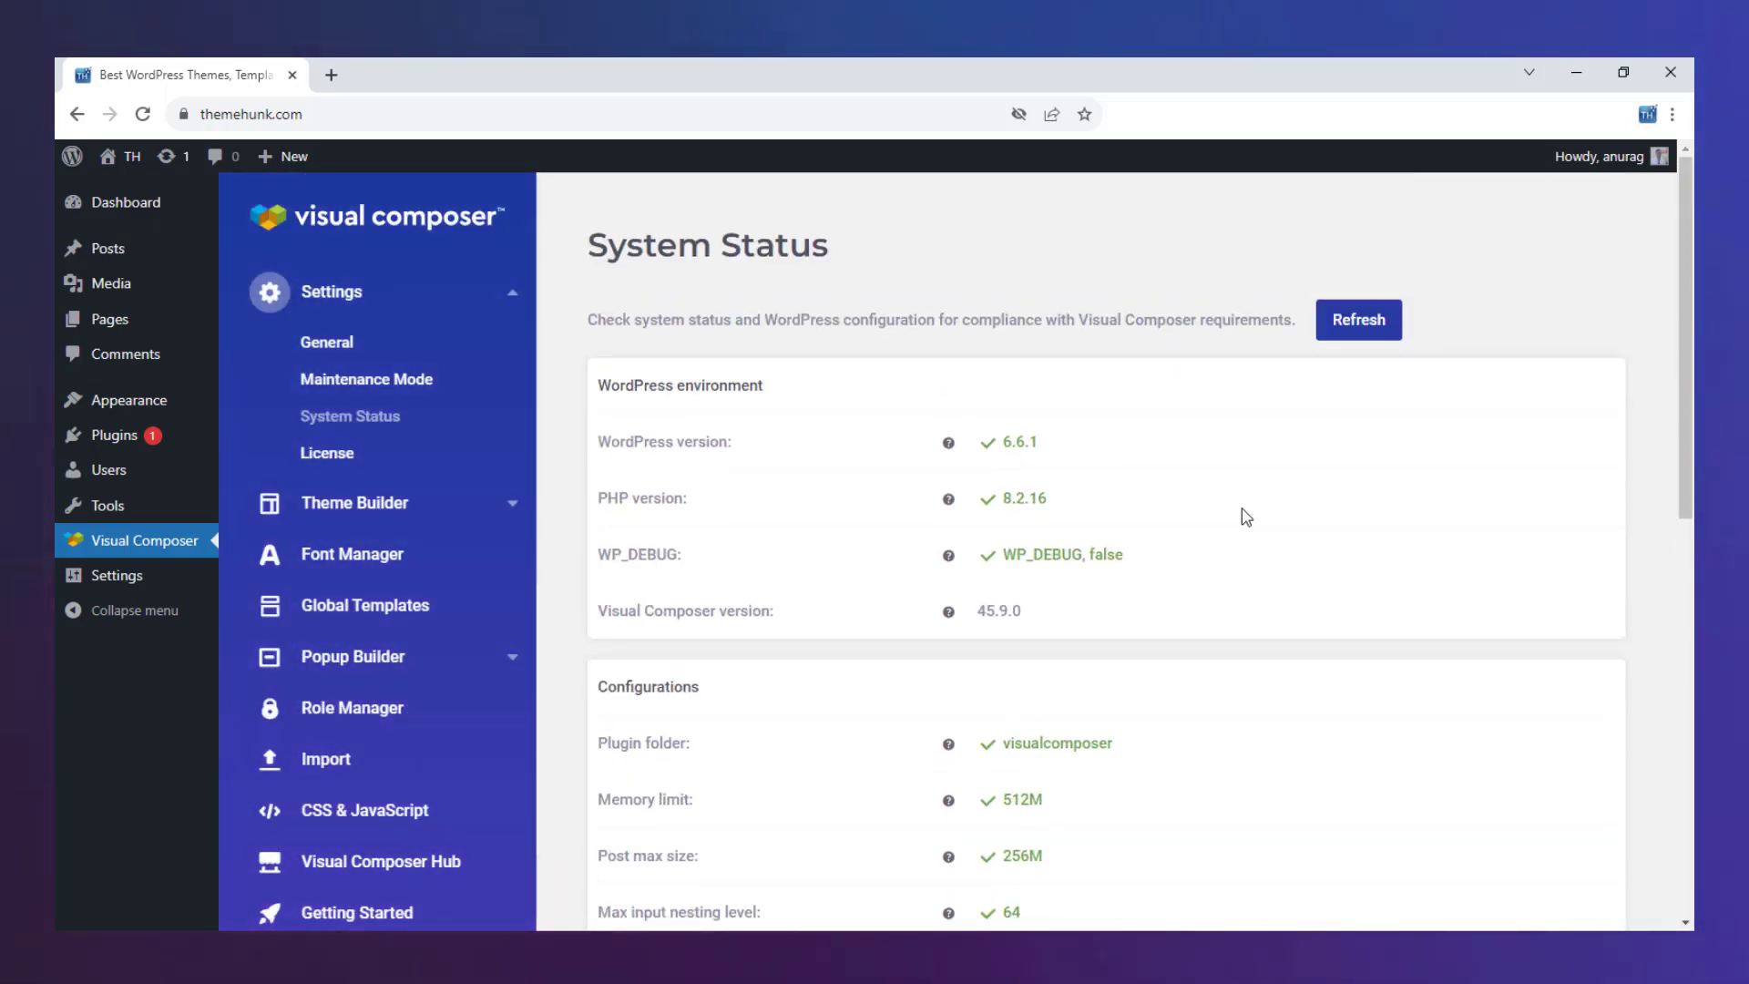
{"action": "left_click", "coordinate": [347, 465]}
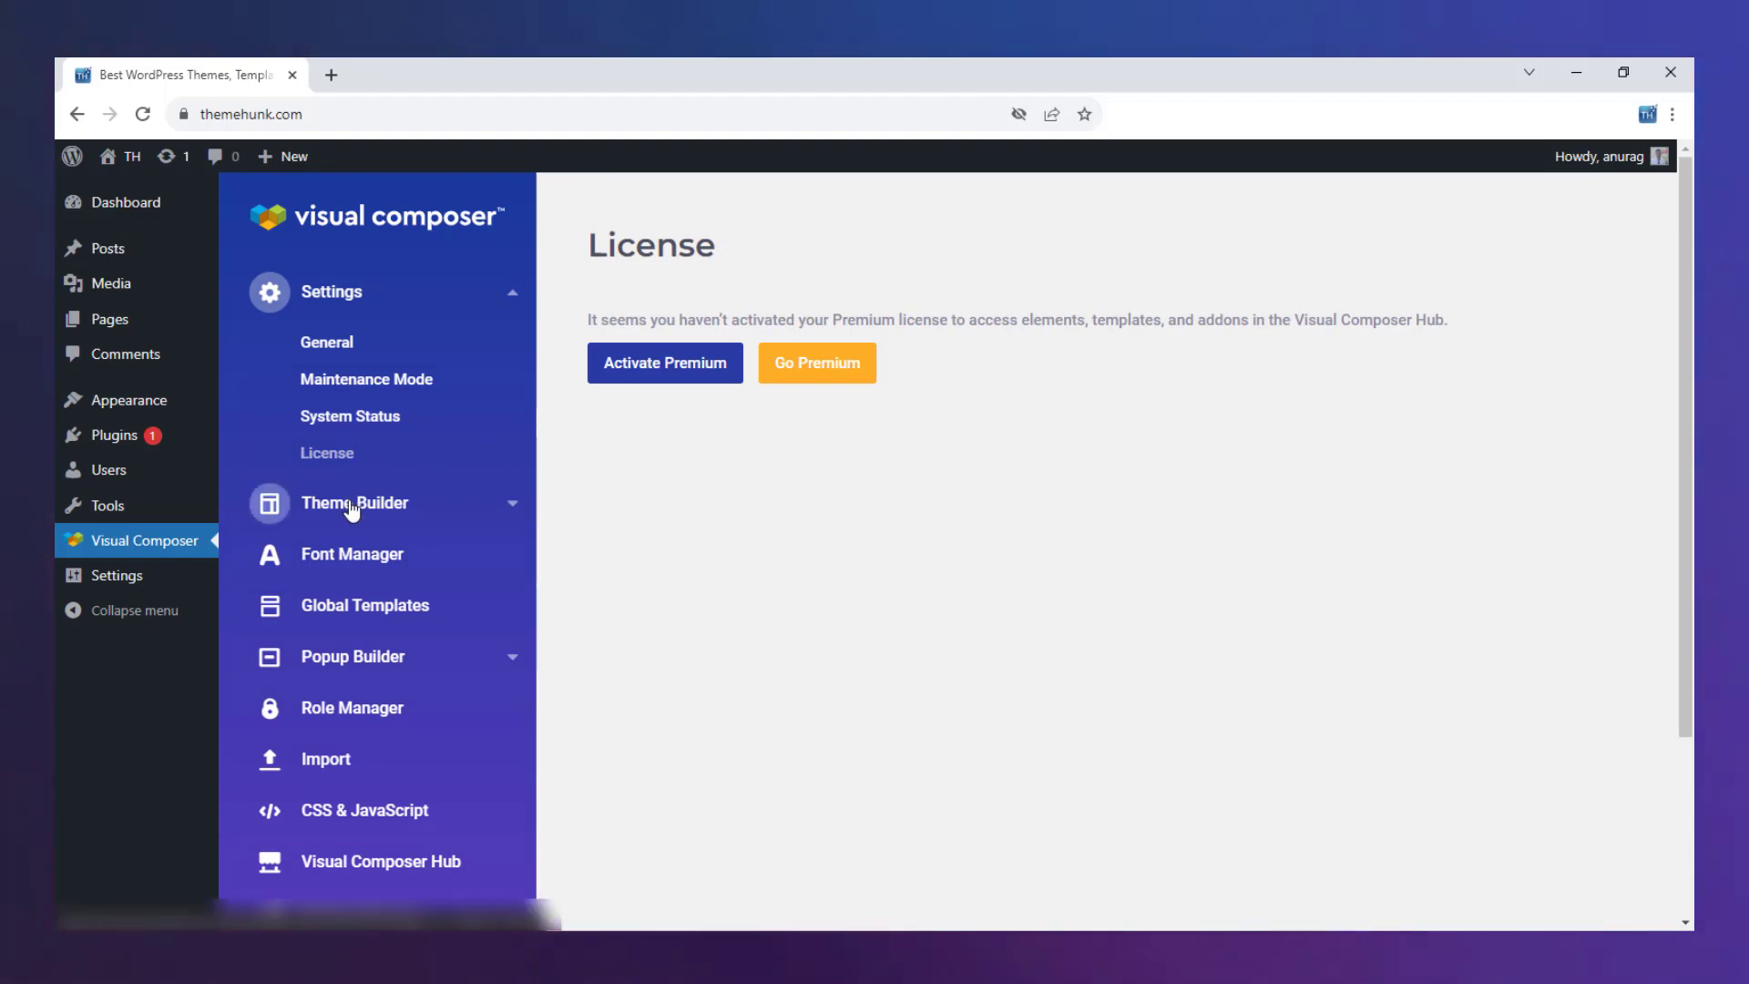
{"action": "left_click", "coordinate": [352, 506]}
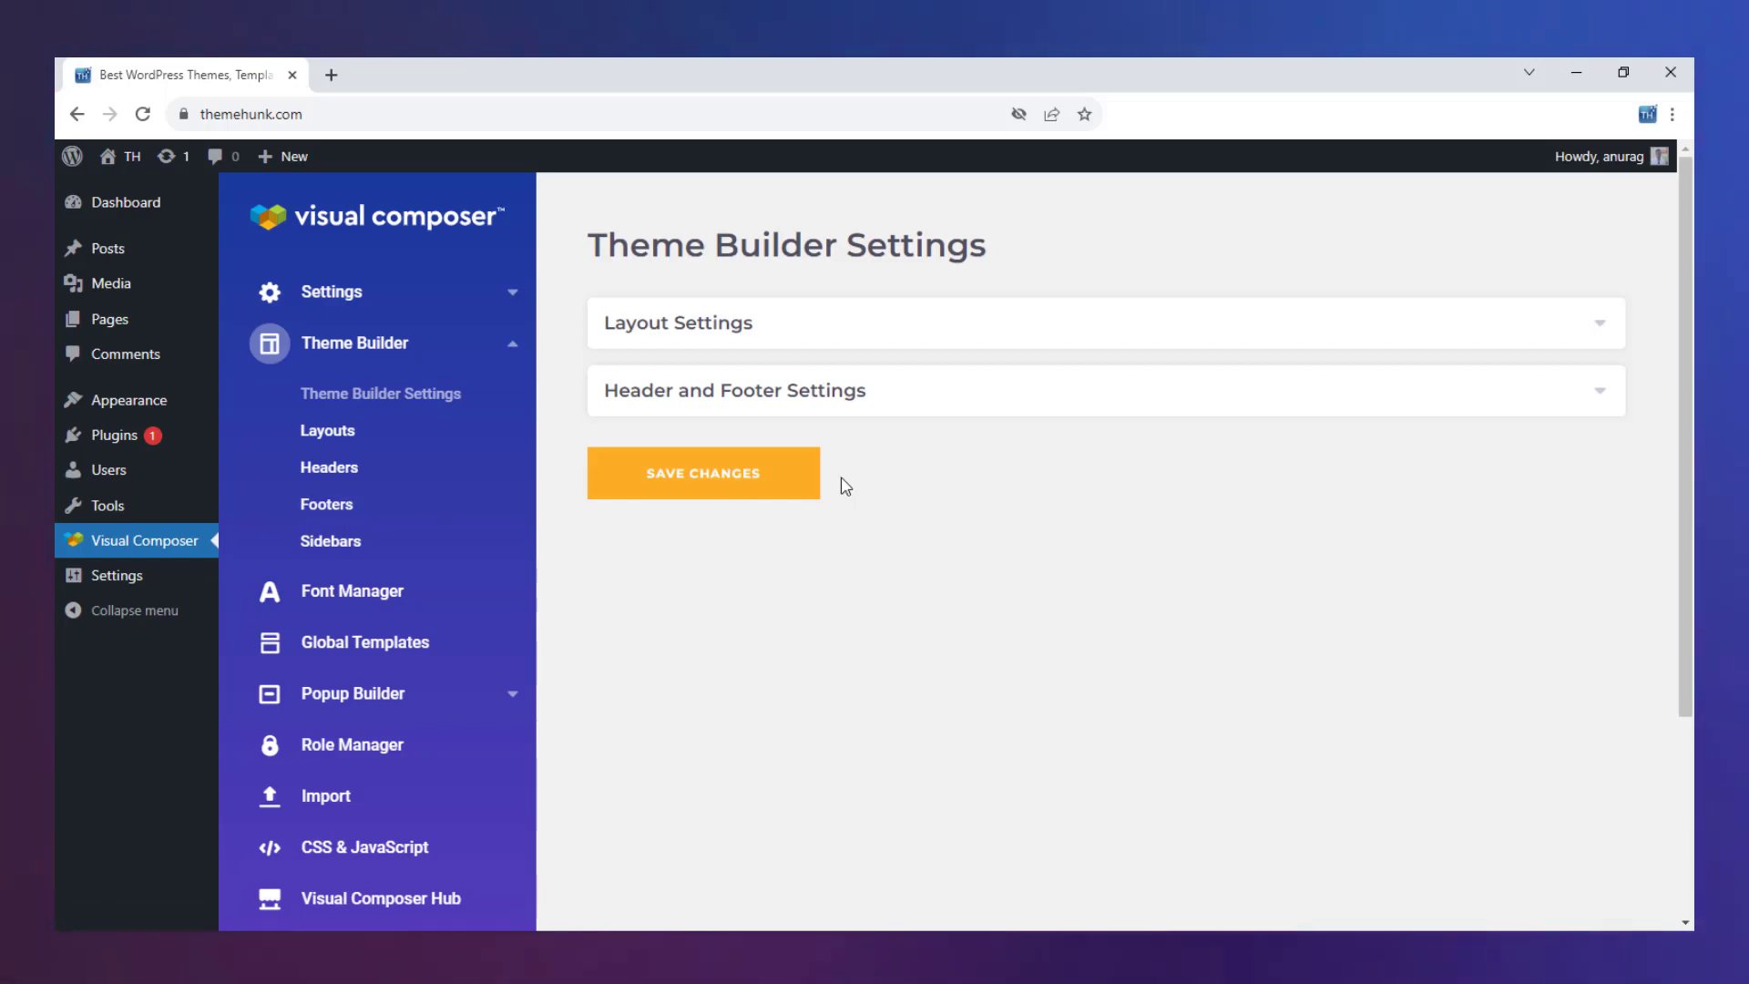
Review Theme Builder layout and header/footer settings, keep Theme default, and view the Layouts list
{"action": "left_click", "coordinate": [943, 329]}
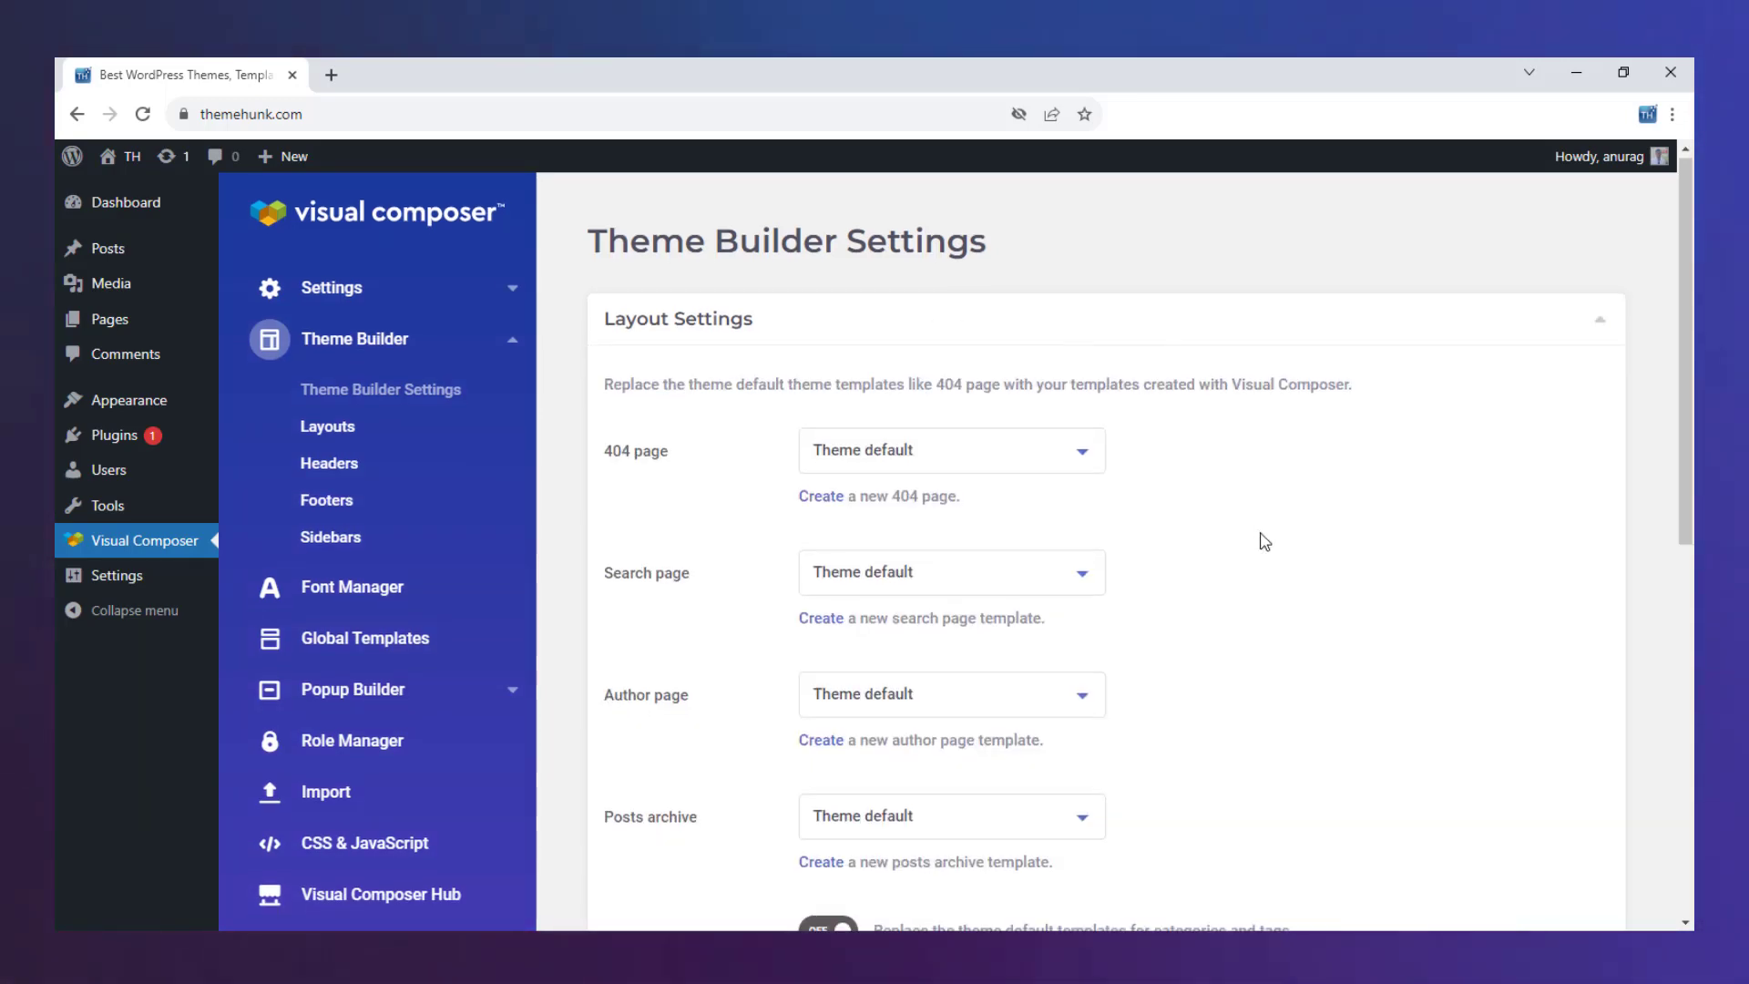
{"action": "scroll", "coordinate": [1265, 541], "scroll_direction": "down", "scroll_amount": 8}
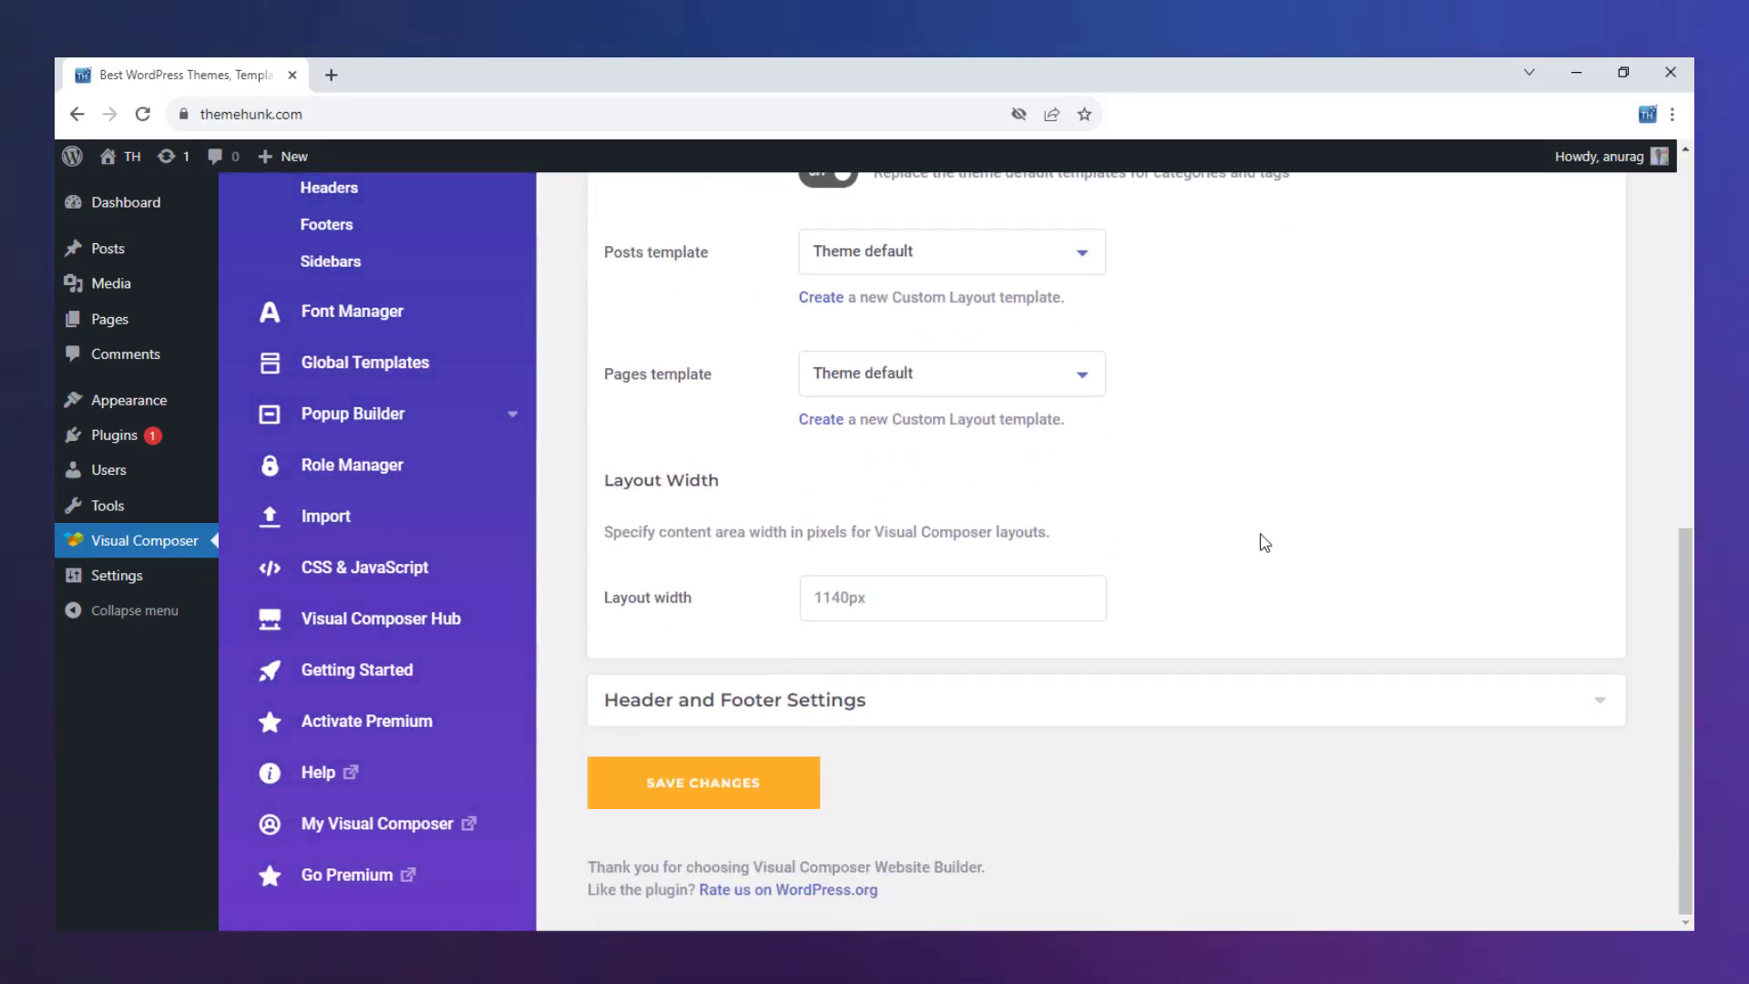
{"action": "scroll", "coordinate": [1263, 542], "scroll_direction": "up", "scroll_amount": 8}
{"action": "left_click", "coordinate": [1198, 348]}
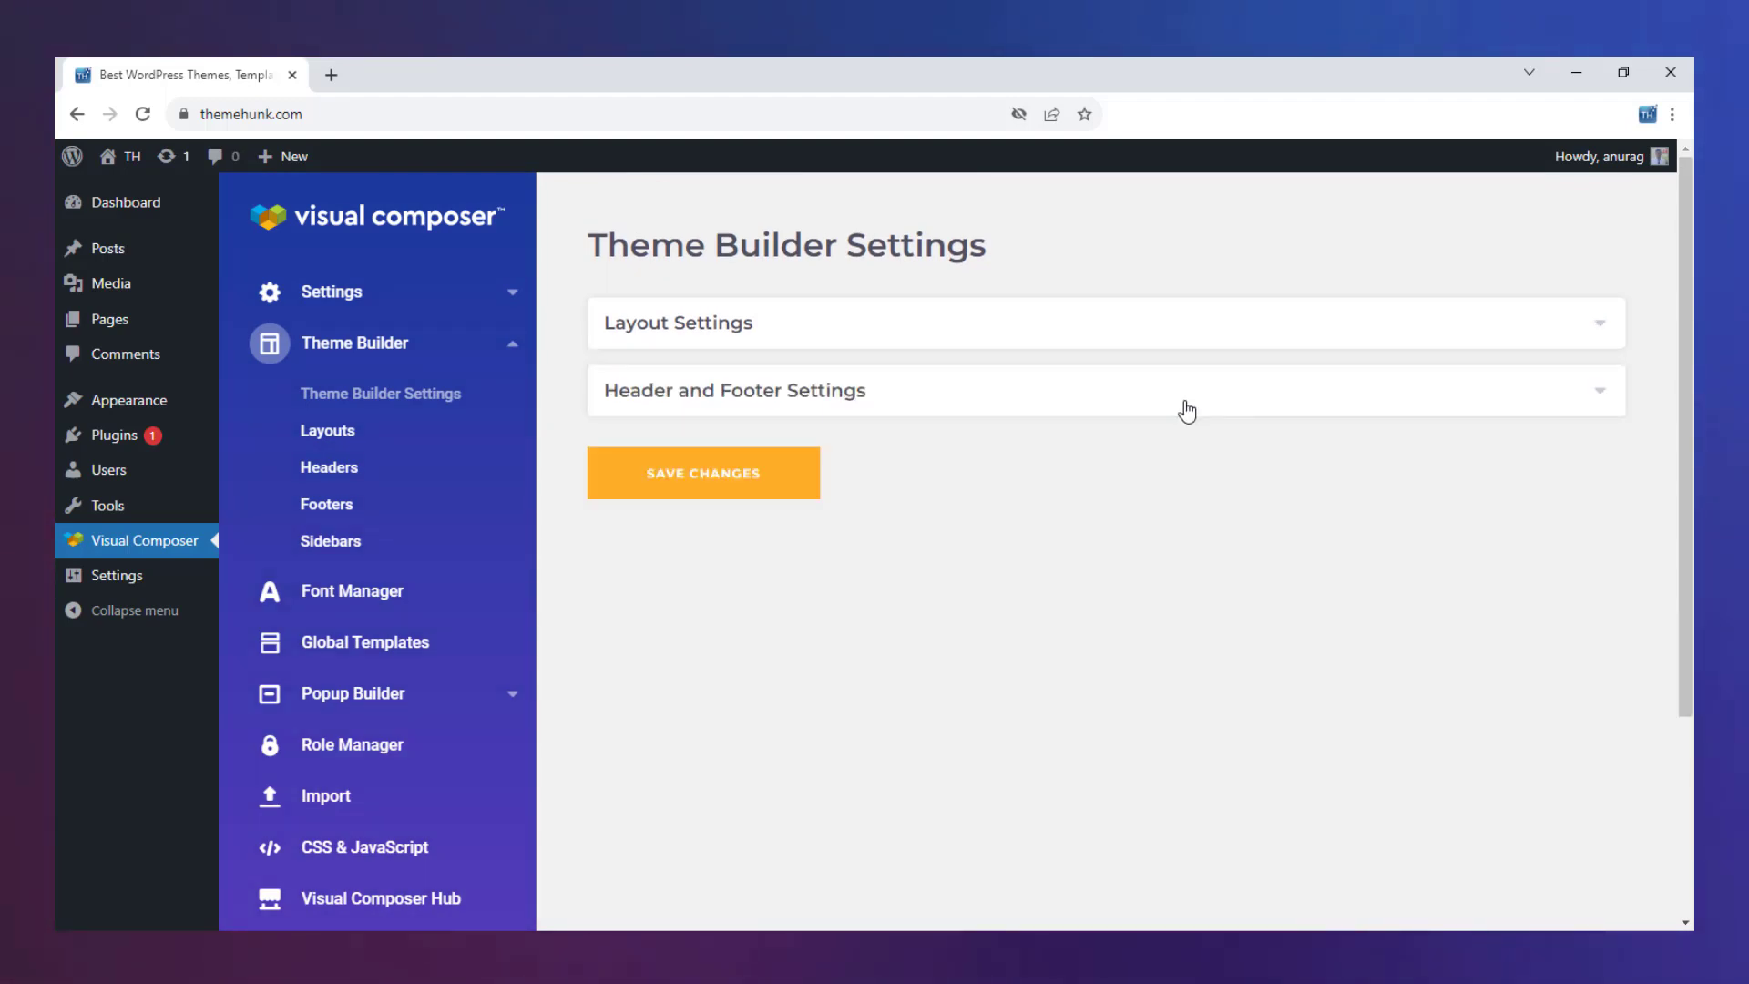
{"action": "left_click", "coordinate": [1183, 410]}
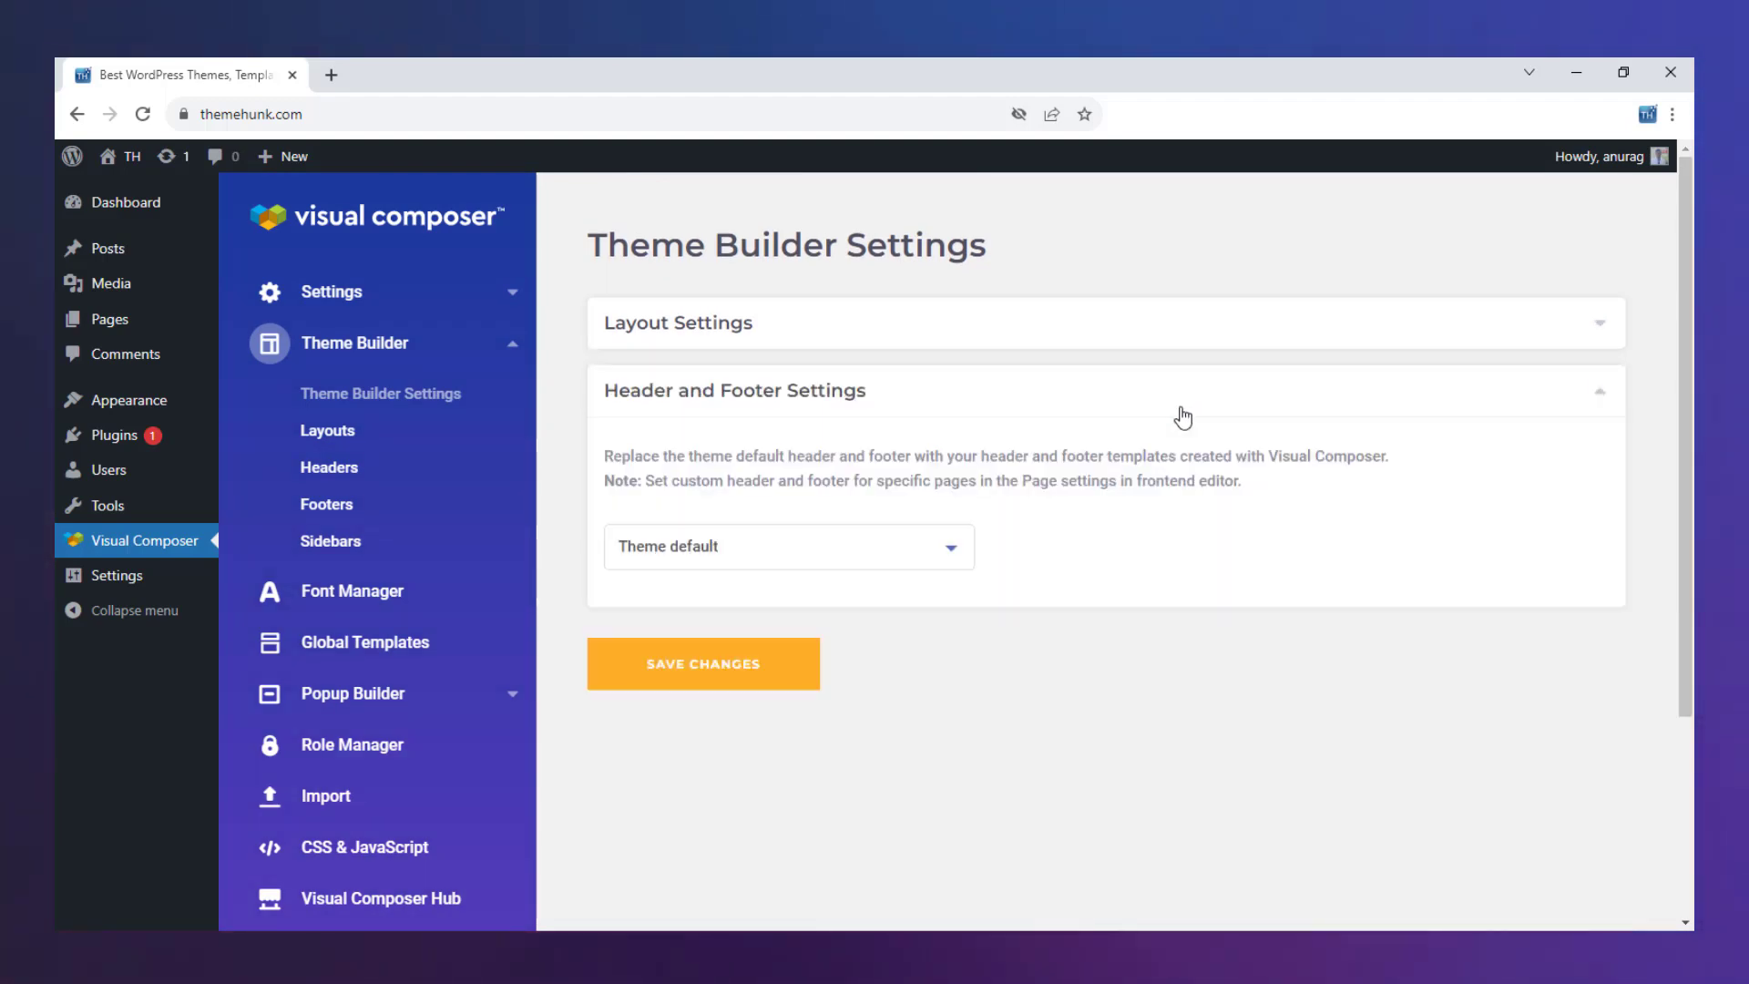
{"action": "left_click", "coordinate": [875, 566]}
{"action": "left_click", "coordinate": [874, 547]}
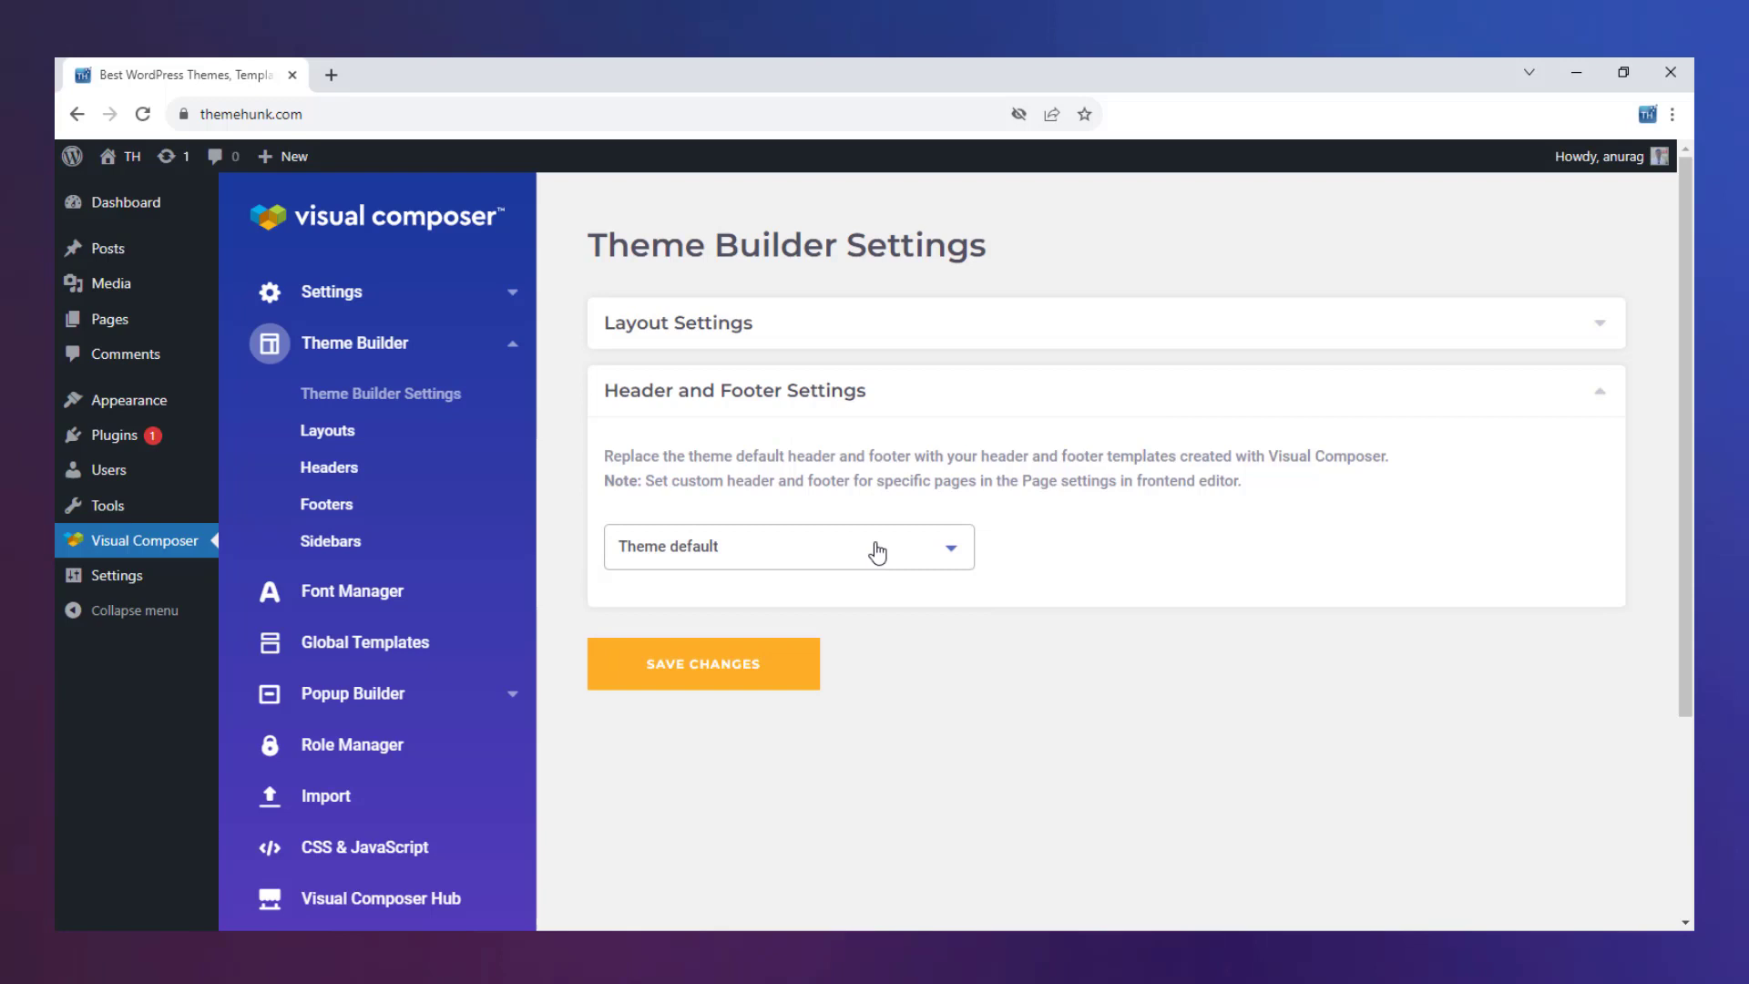
{"action": "left_click", "coordinate": [925, 395]}
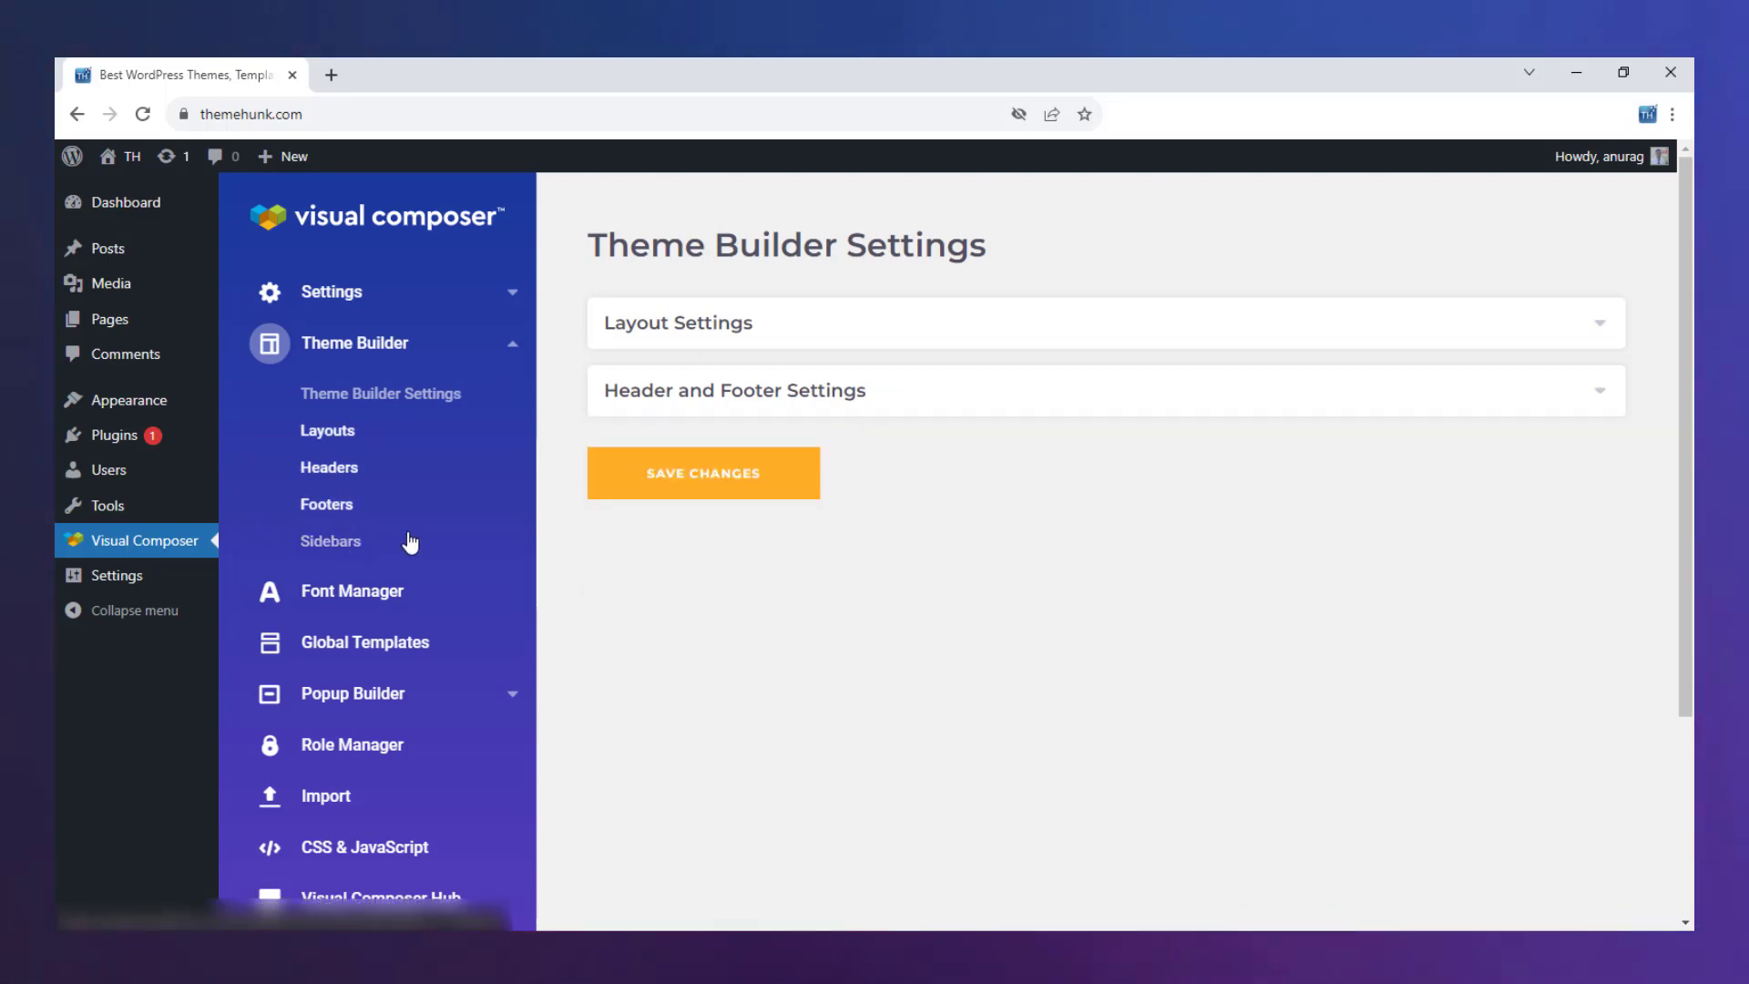
{"action": "left_click", "coordinate": [359, 435]}
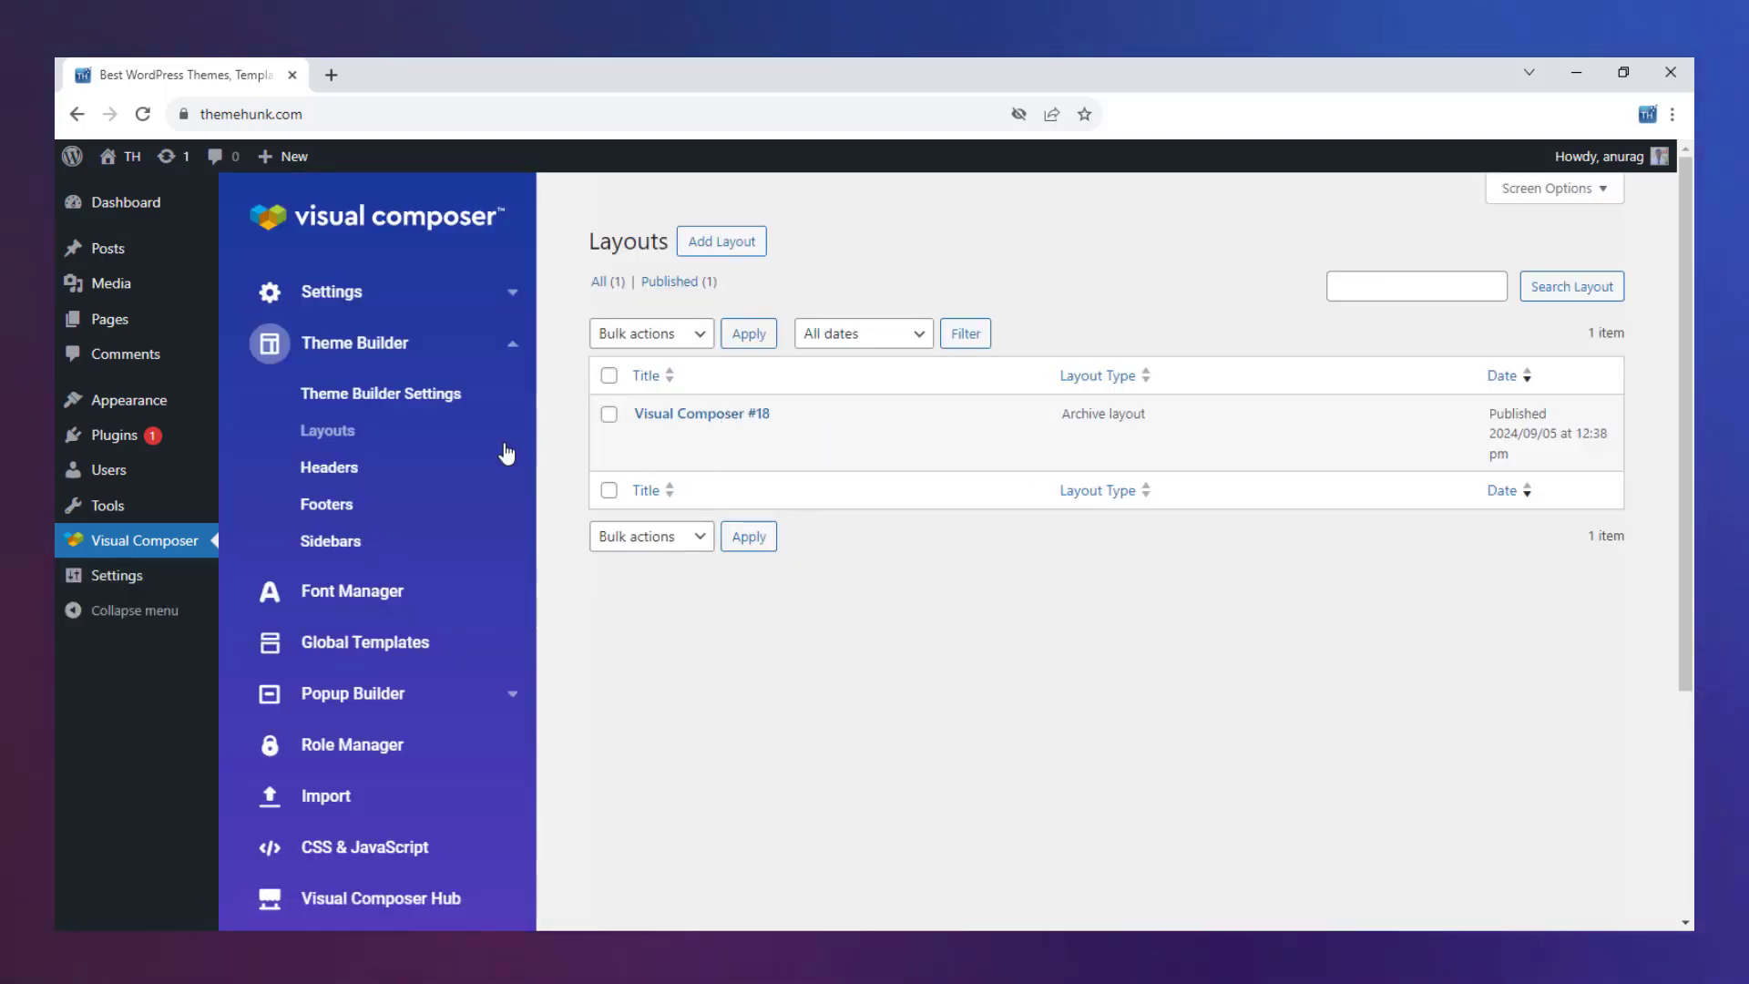
{"action": "left_click", "coordinate": [379, 597]}
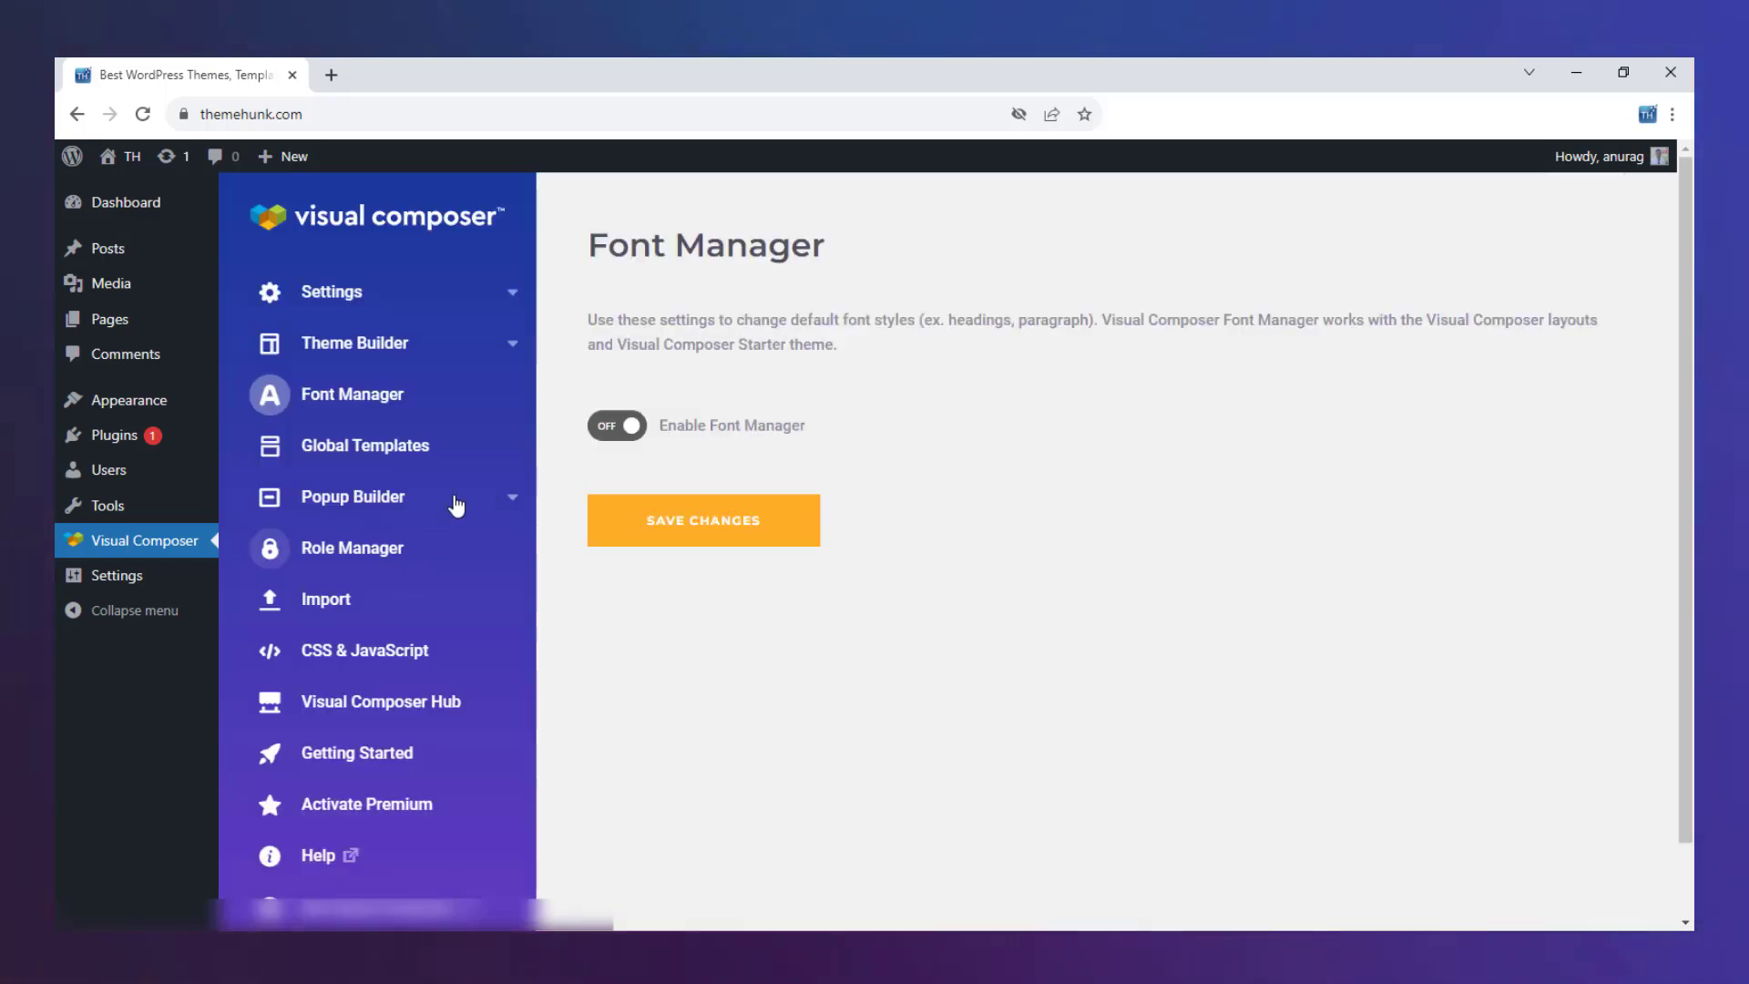
Switch Enable Font Manager on and review the H1 font settings
{"action": "left_click", "coordinate": [617, 425]}
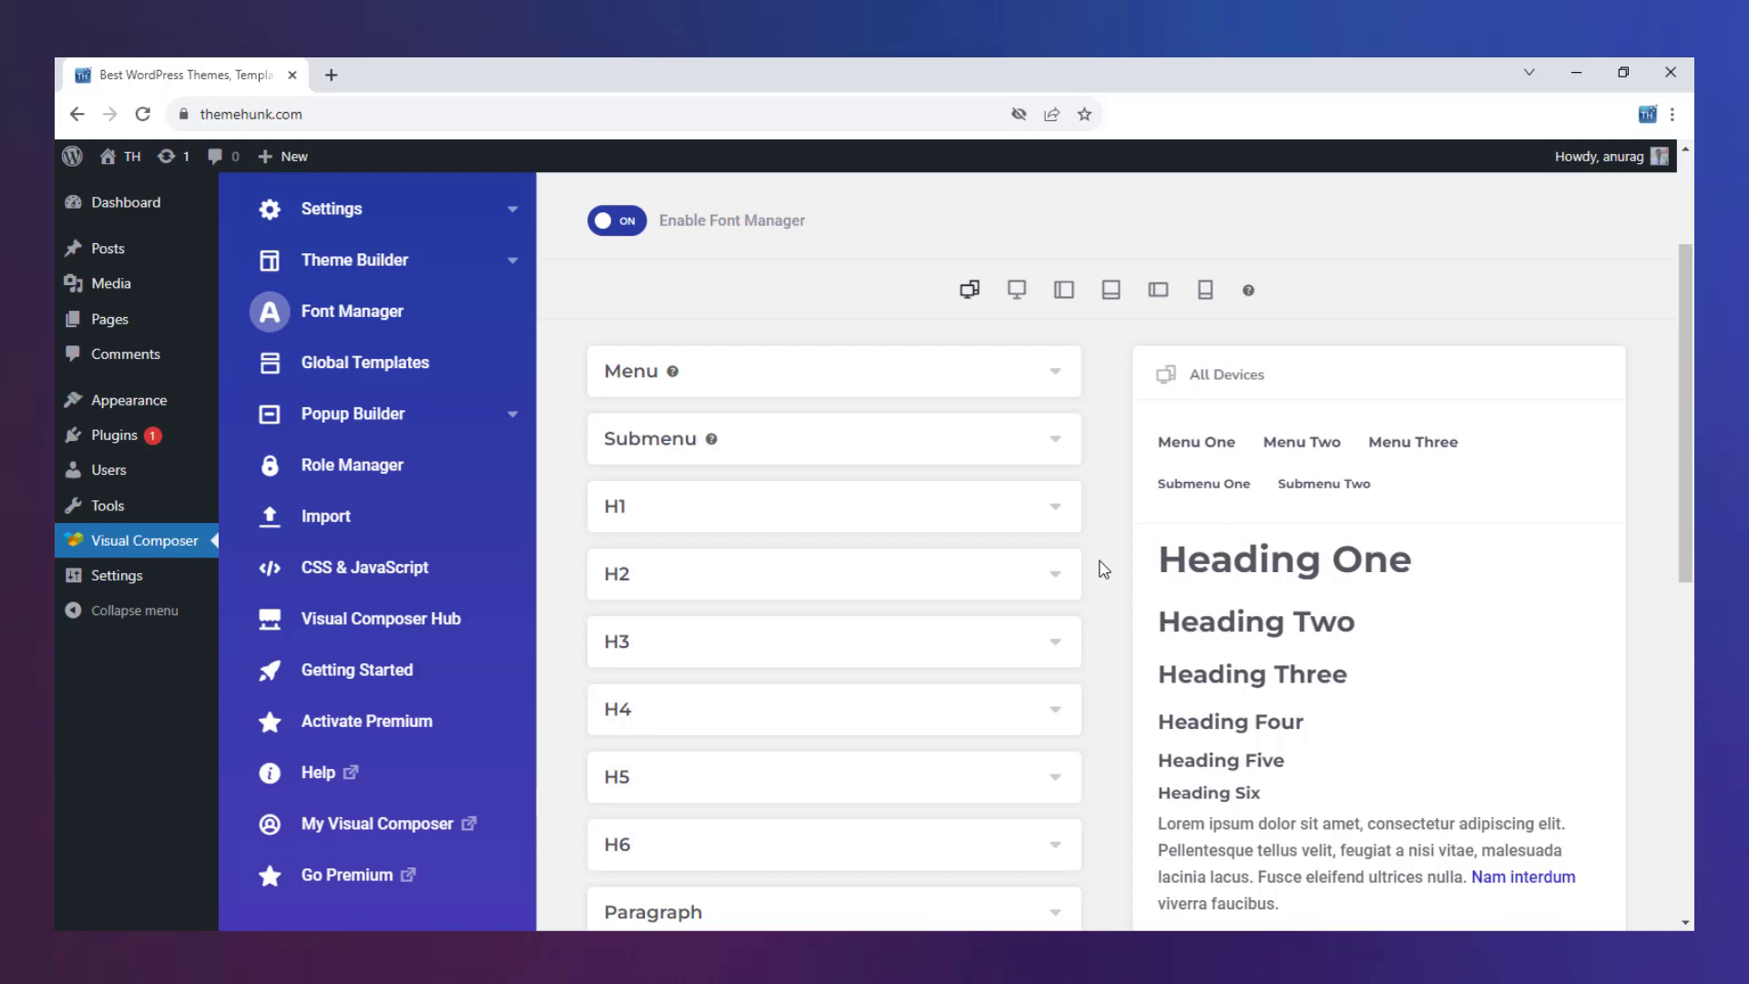
{"action": "scroll", "coordinate": [1104, 568], "scroll_direction": "down", "scroll_amount": 7}
{"action": "scroll", "coordinate": [1104, 567], "scroll_direction": "up", "scroll_amount": 8}
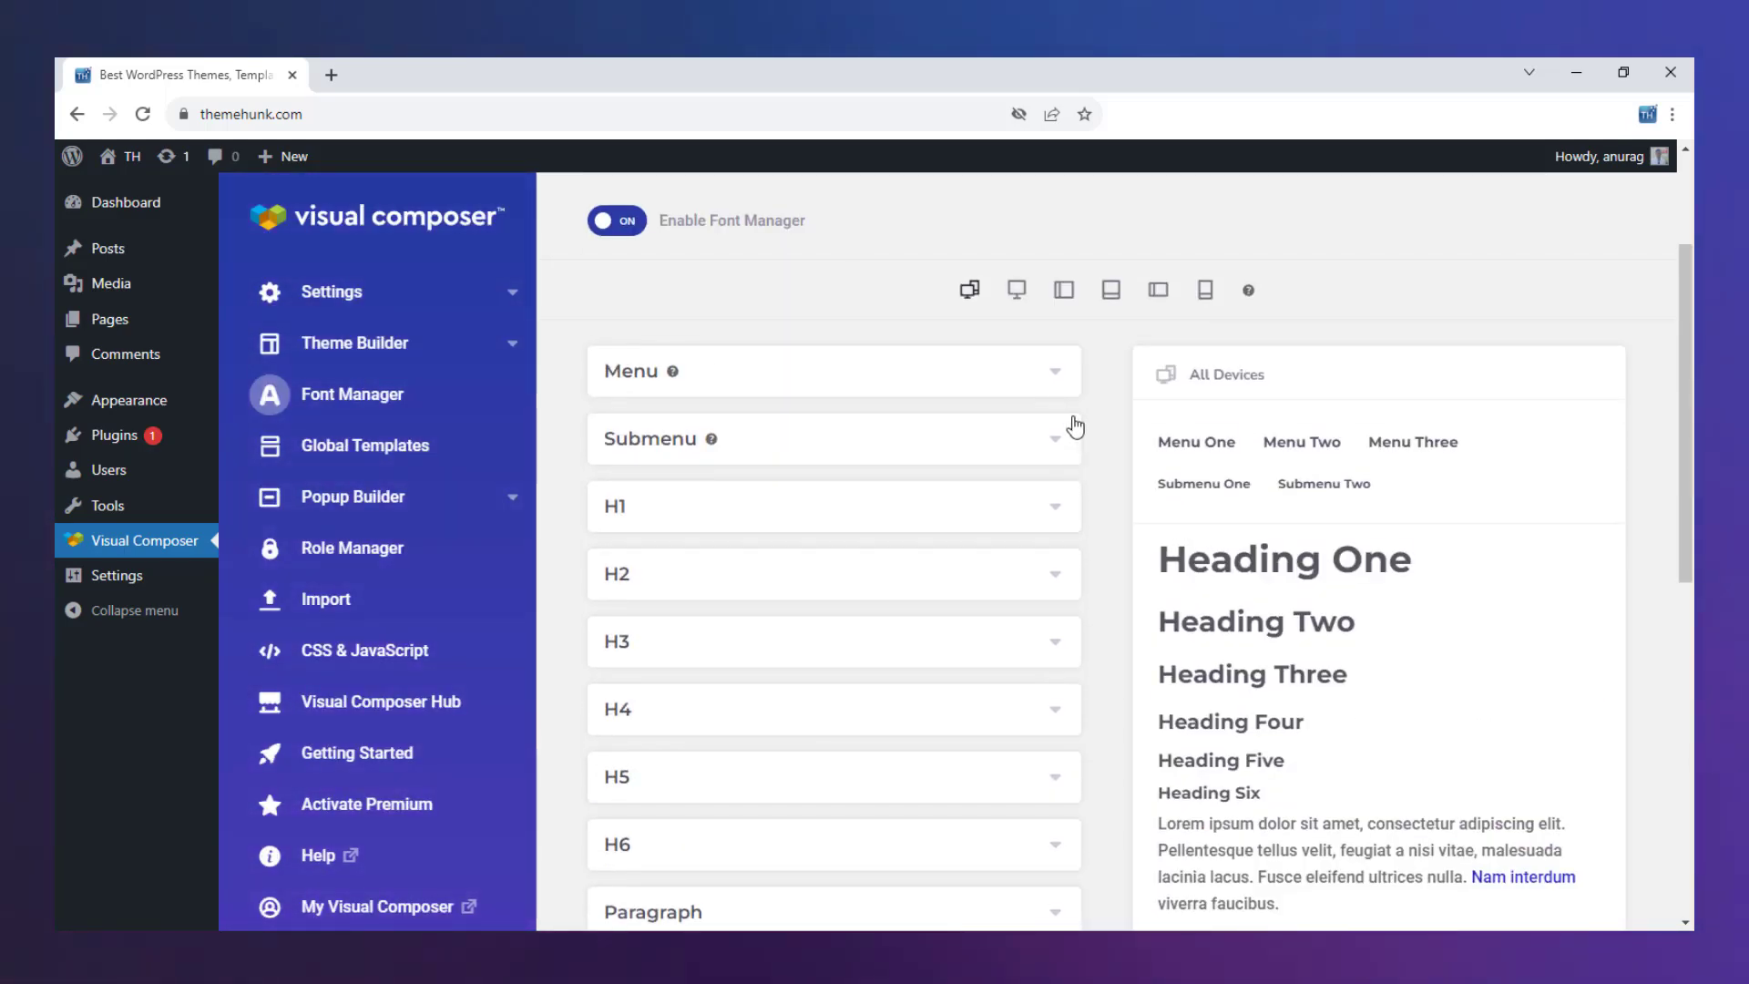
{"action": "left_click", "coordinate": [1055, 508]}
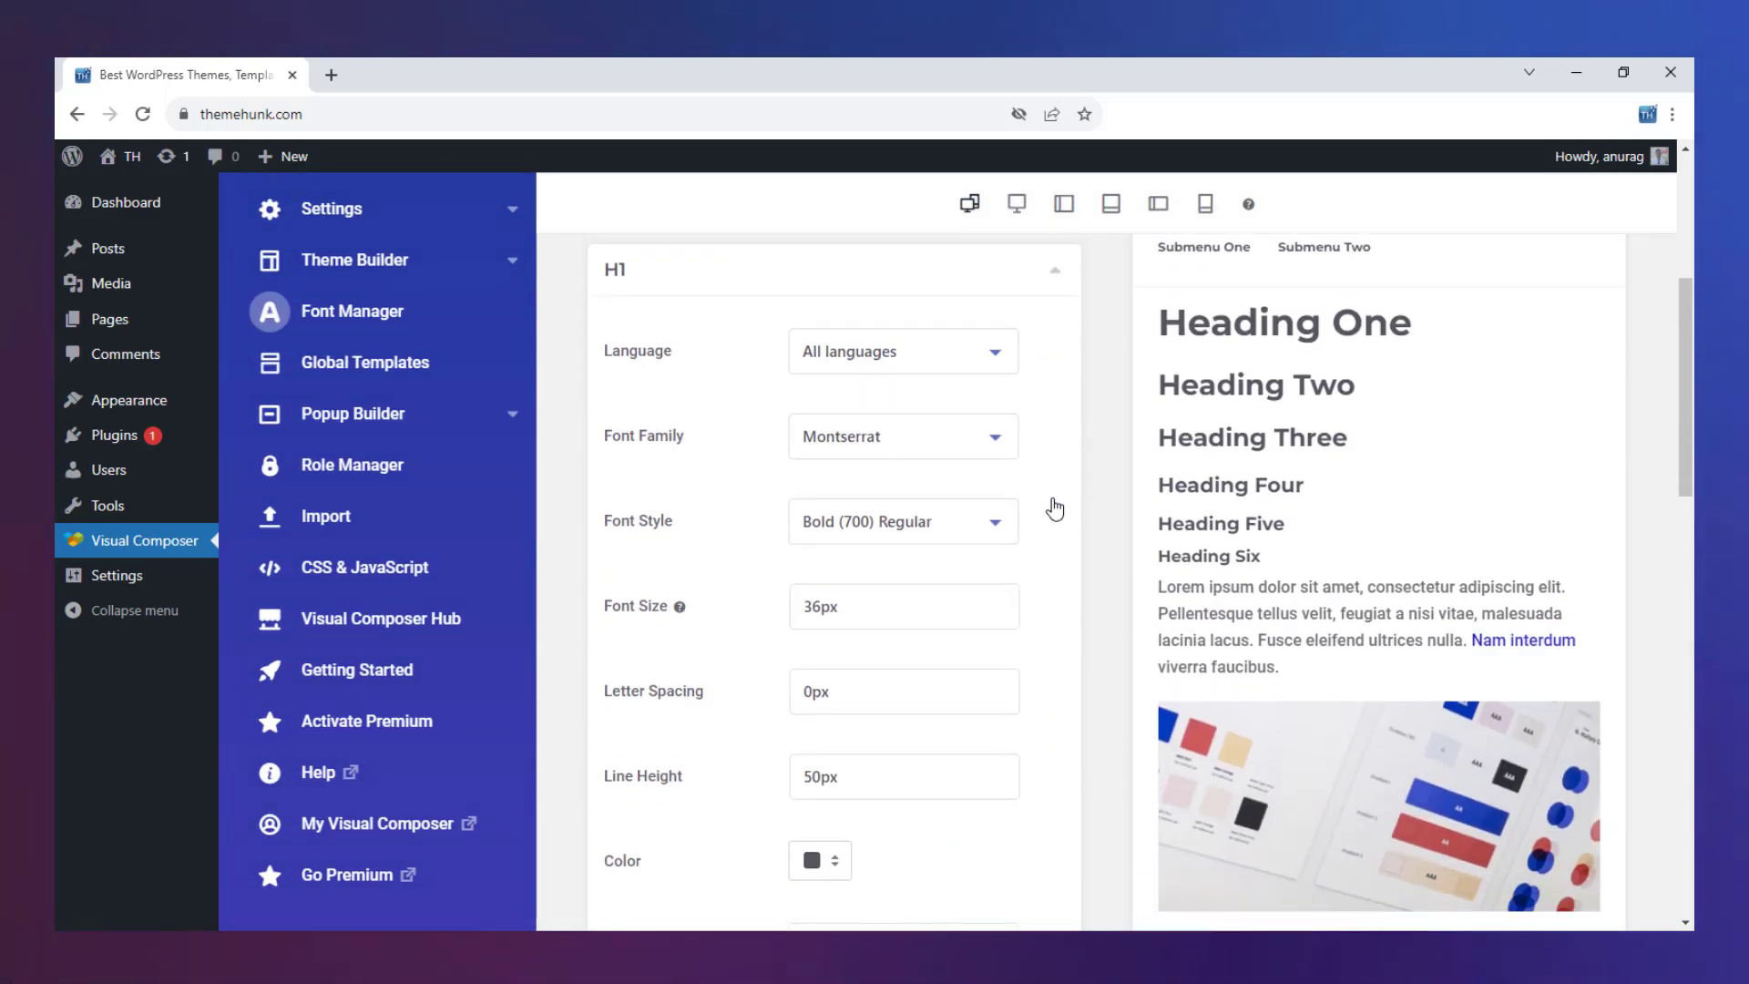
{"action": "scroll", "coordinate": [743, 618], "scroll_direction": "down", "scroll_amount": 7}
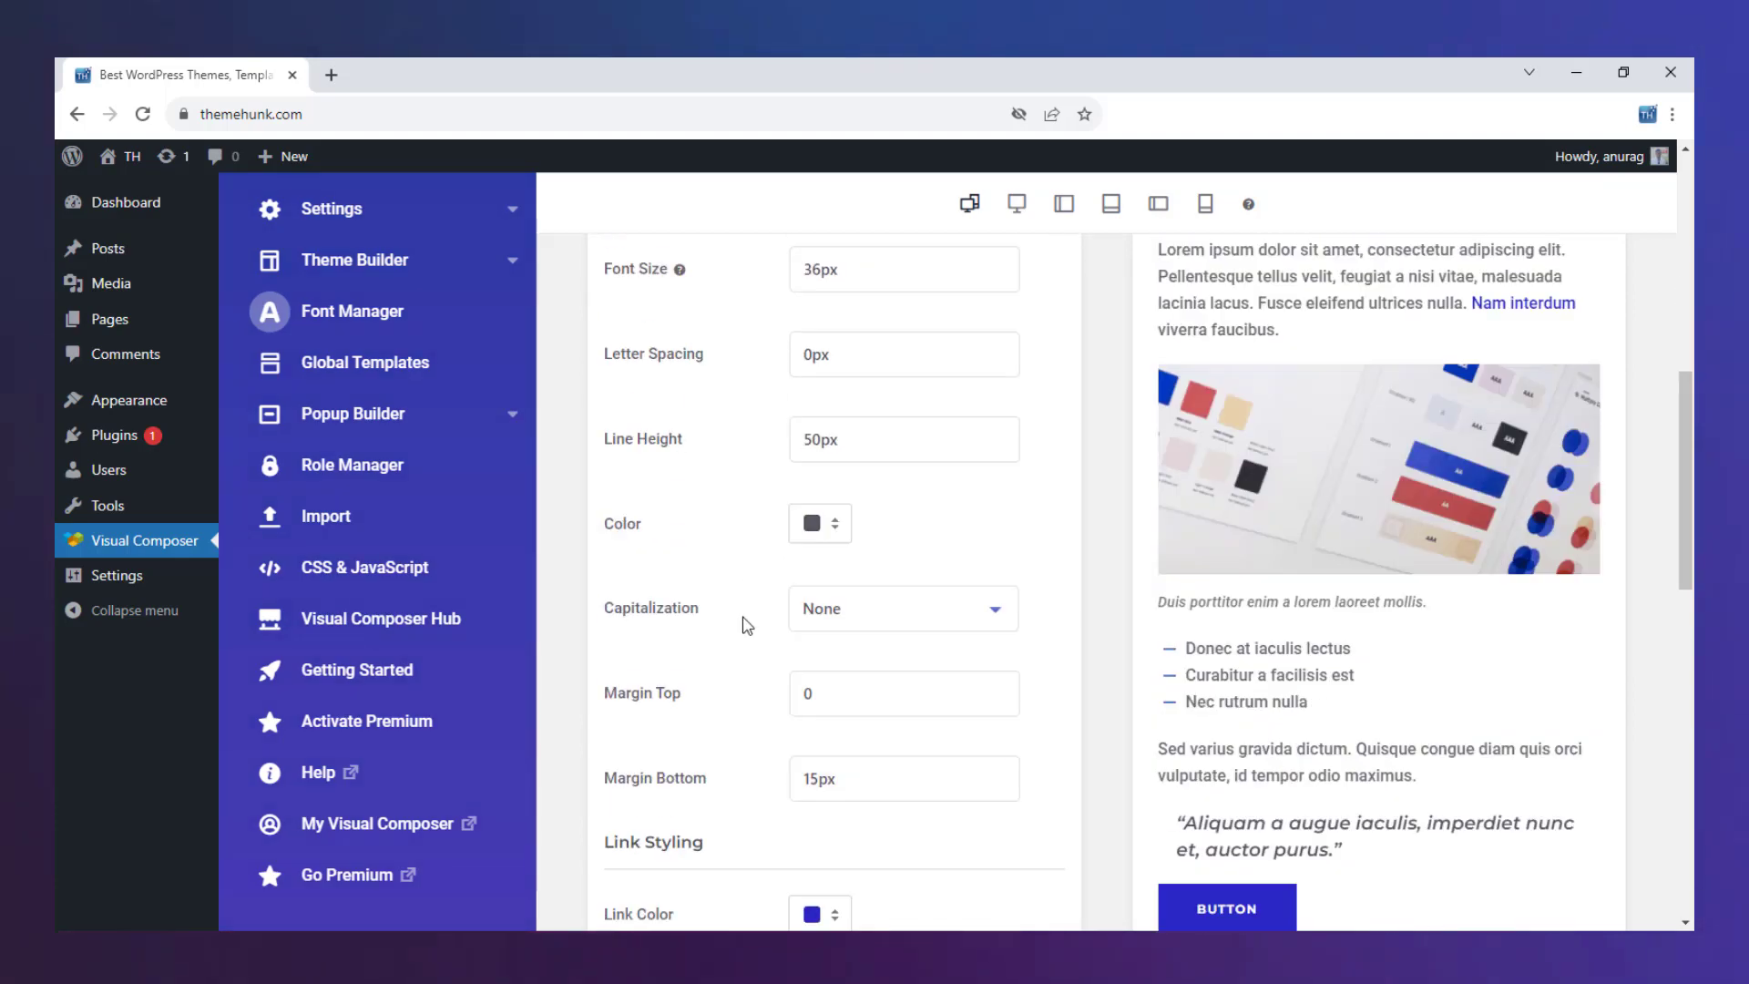
{"action": "scroll", "coordinate": [743, 623], "scroll_direction": "down", "scroll_amount": 5}
{"action": "scroll", "coordinate": [745, 624], "scroll_direction": "up", "scroll_amount": 12}
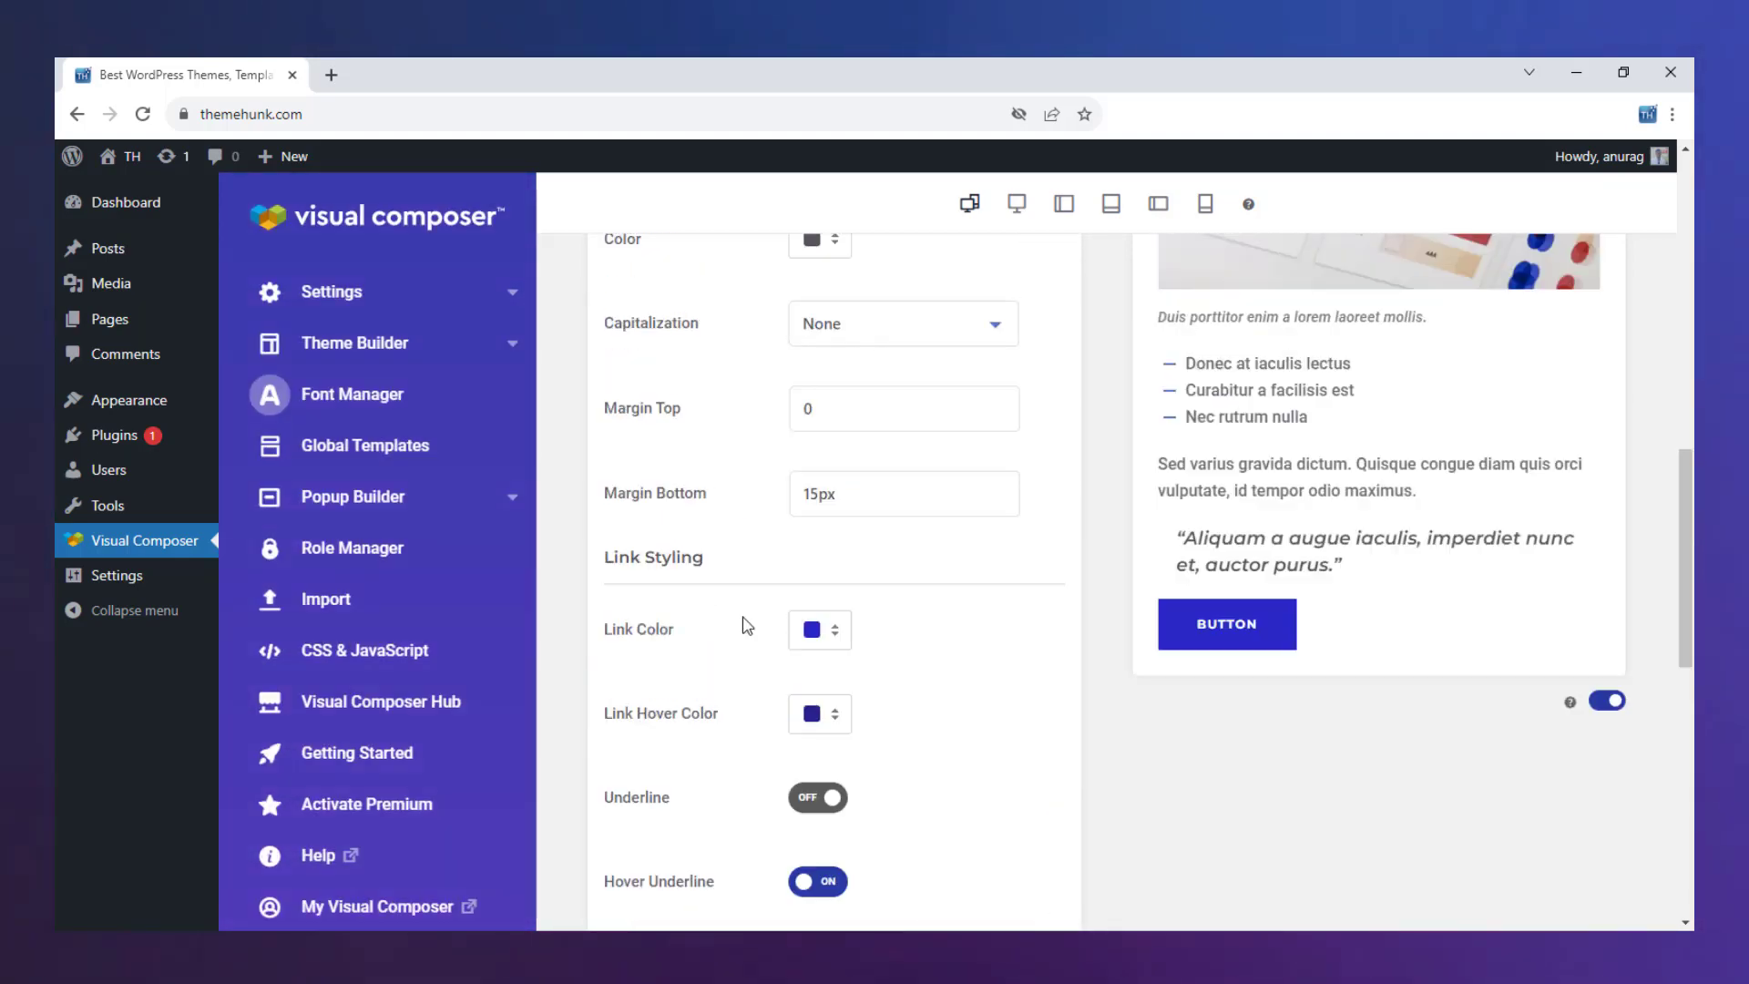
{"action": "scroll", "coordinate": [747, 626], "scroll_direction": "up", "scroll_amount": 2}
{"action": "left_click", "coordinate": [939, 480]}
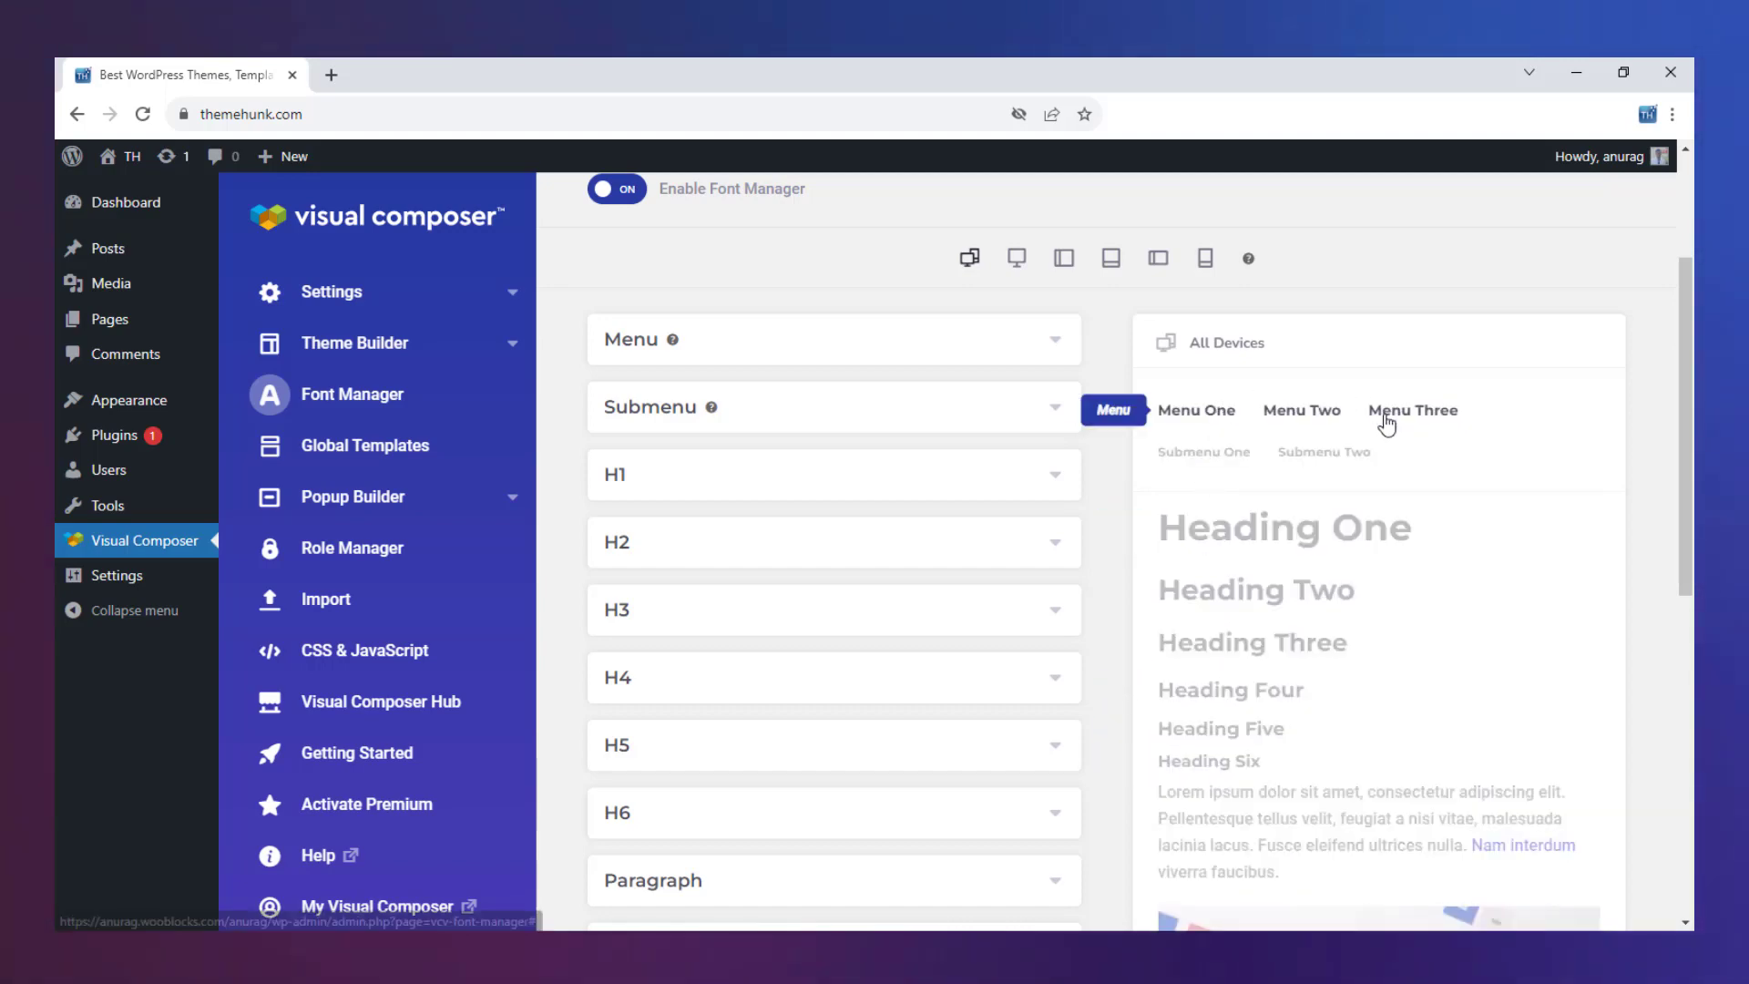
Preview fonts on tablet landscape, tablet portrait and mobile portrait, then back to All Devices
{"action": "left_click", "coordinate": [1063, 259]}
{"action": "left_click", "coordinate": [1110, 259]}
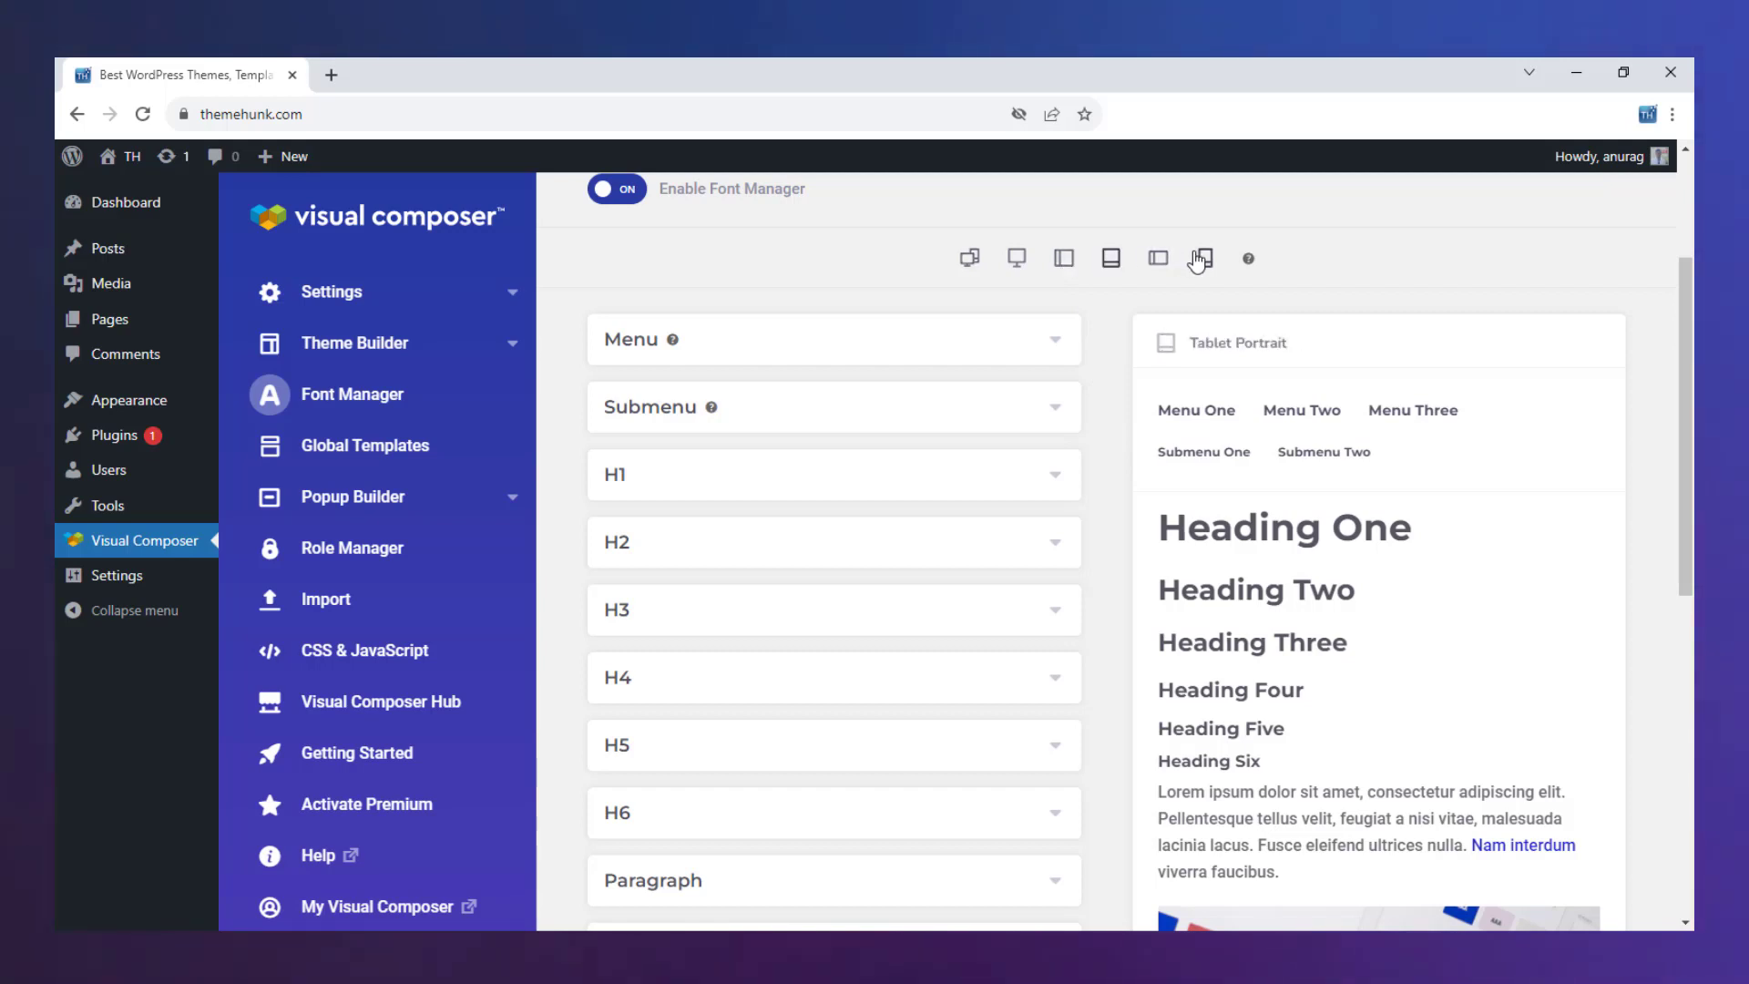
{"action": "left_click", "coordinate": [1205, 258]}
{"action": "left_click", "coordinate": [970, 265]}
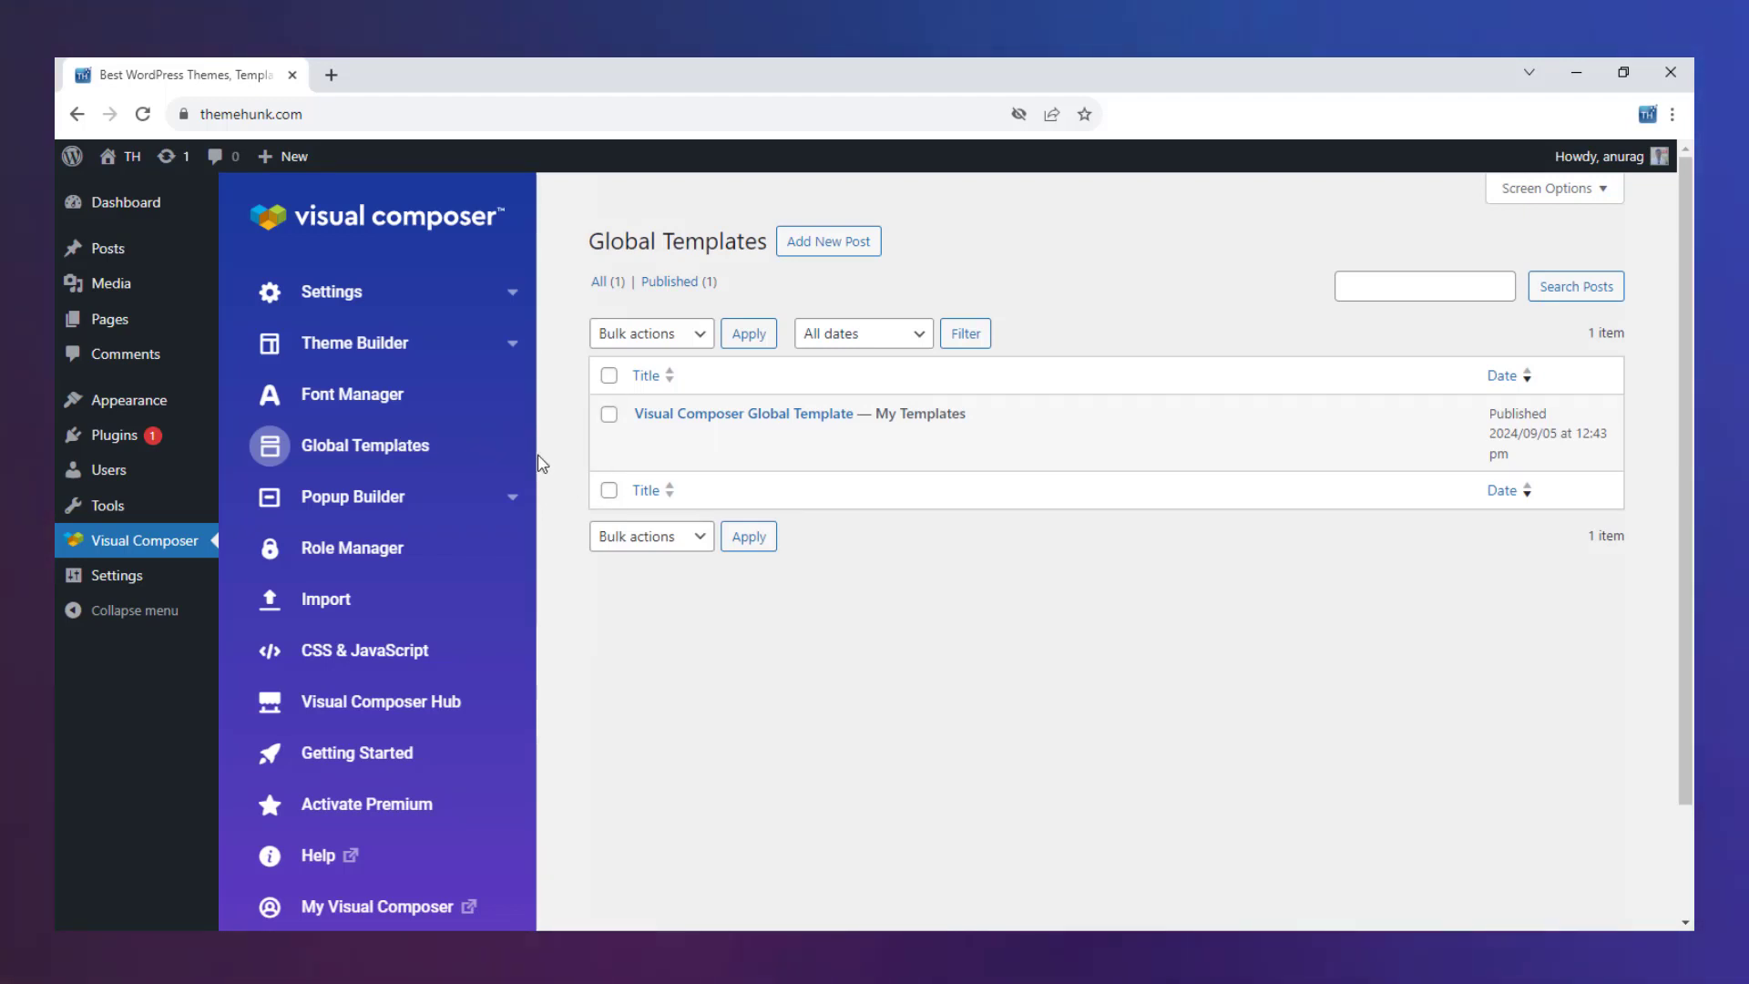
Visit Popup Settings and the one-item Popups list, then move to the Role Manager page
{"action": "left_click", "coordinate": [382, 507]}
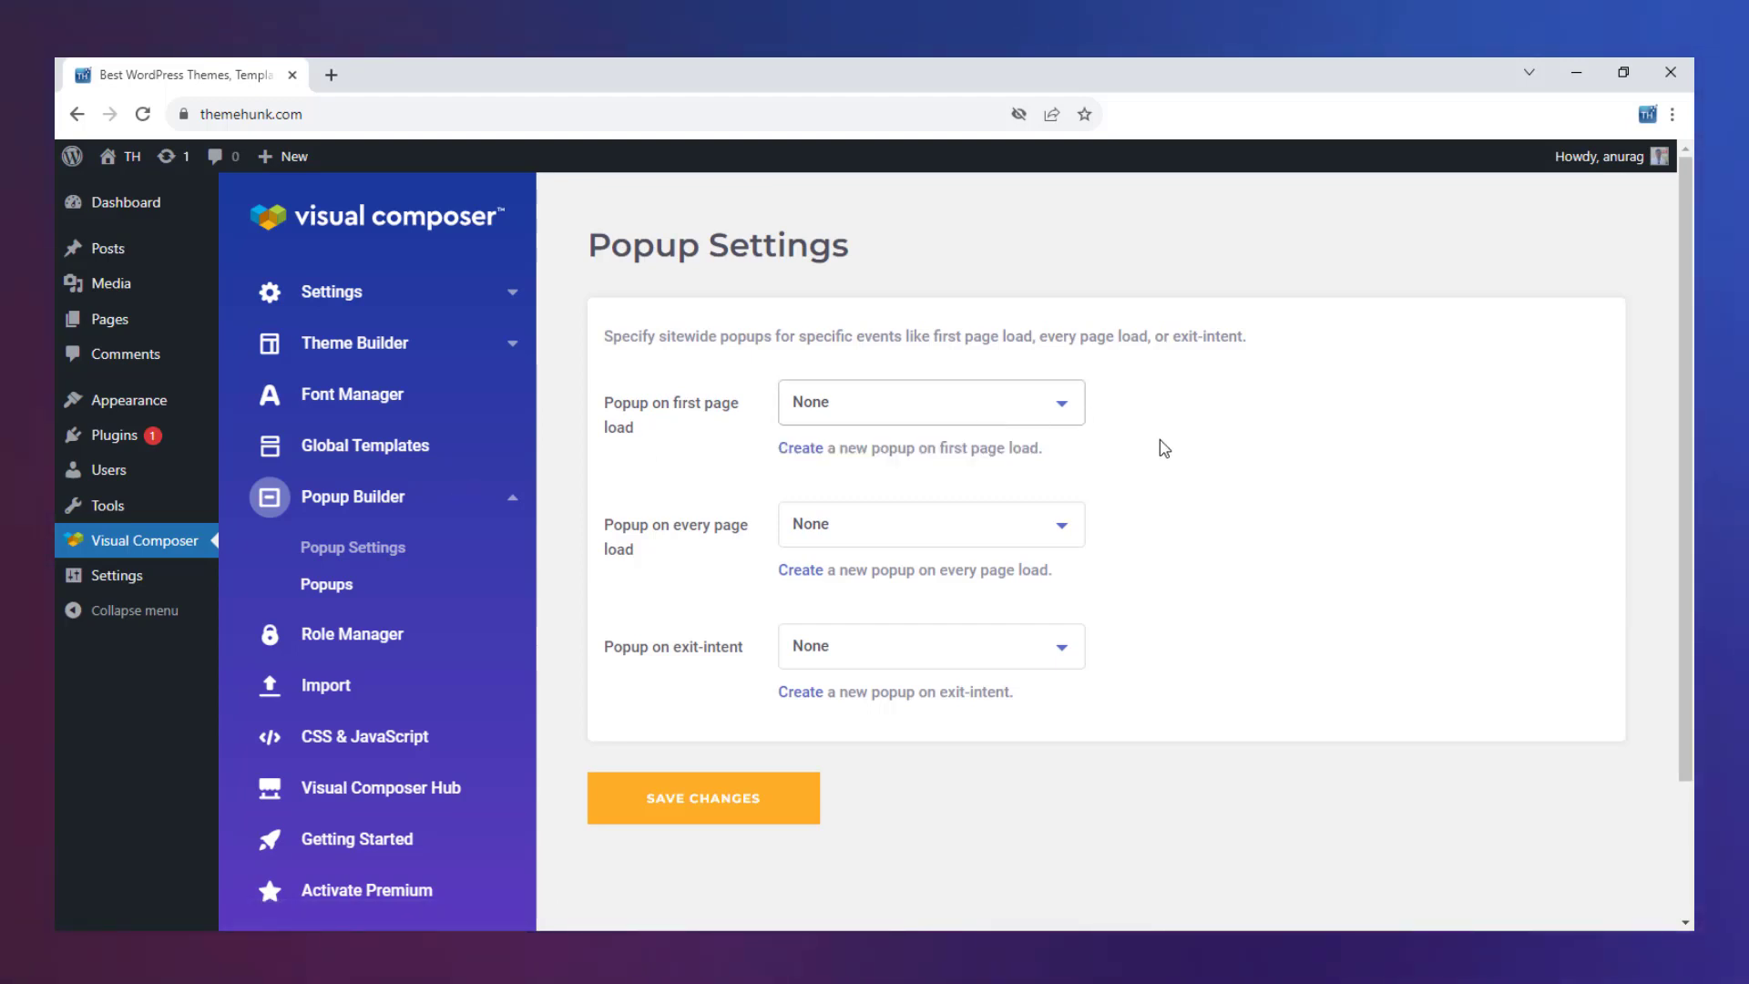
{"action": "left_click", "coordinate": [333, 586]}
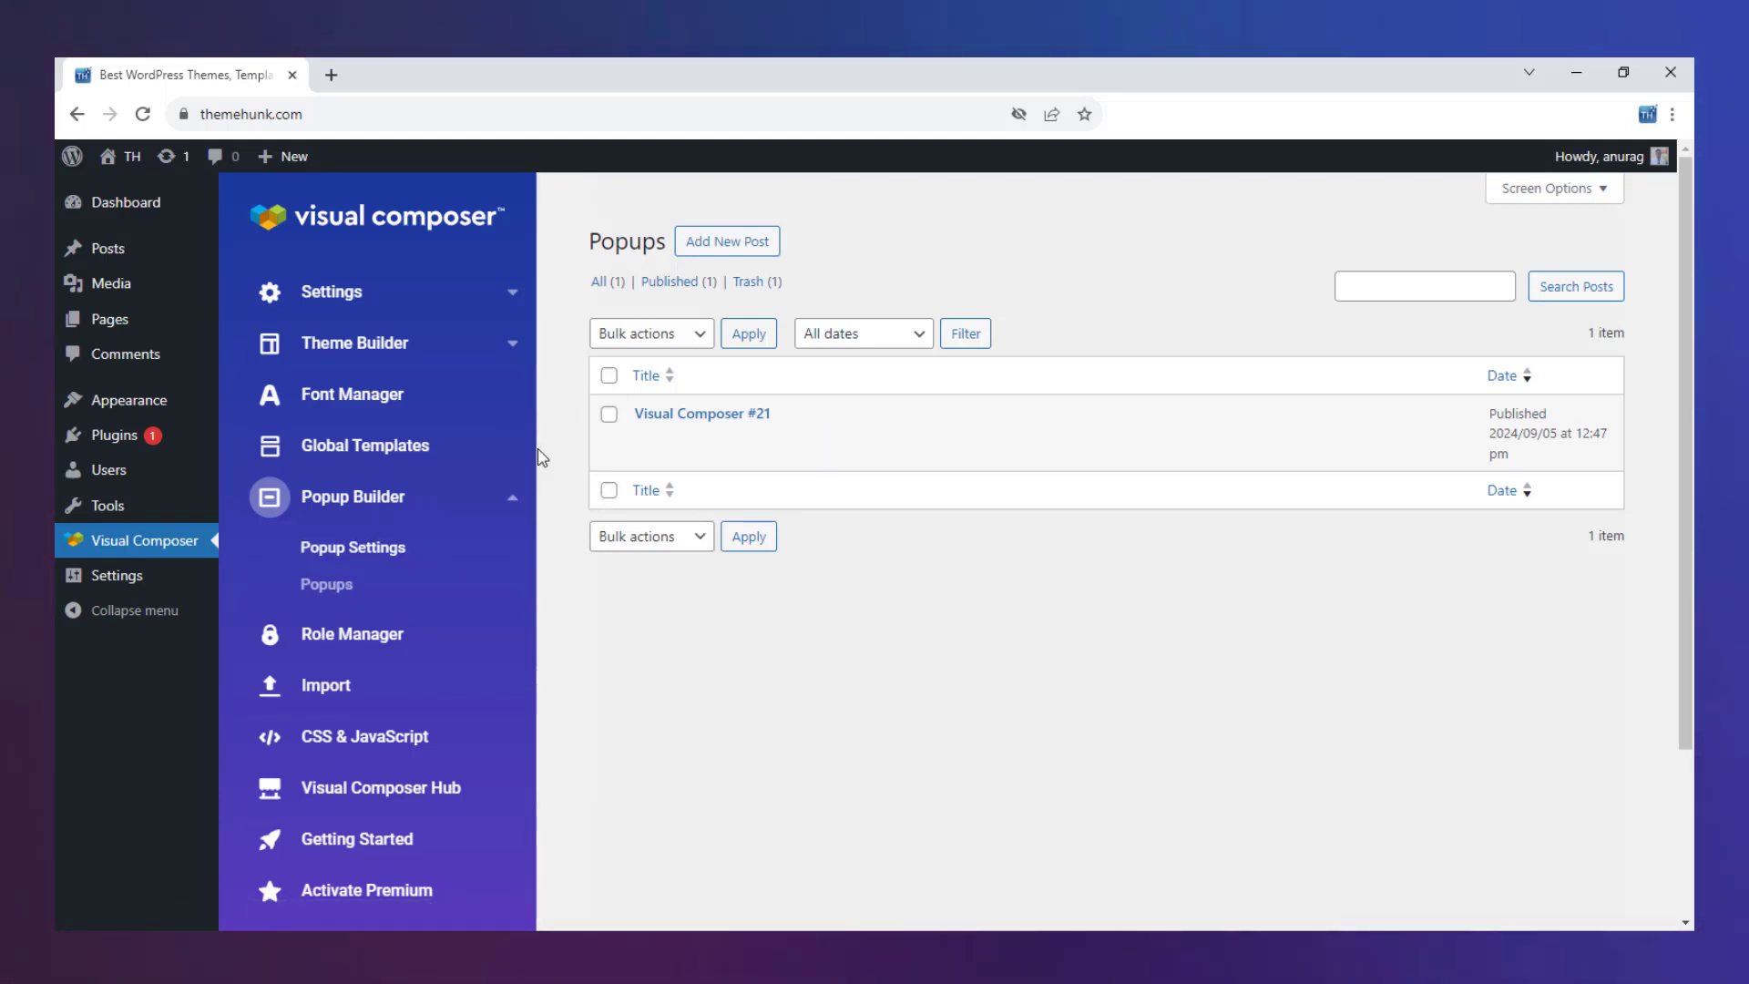
{"action": "left_click", "coordinate": [356, 635]}
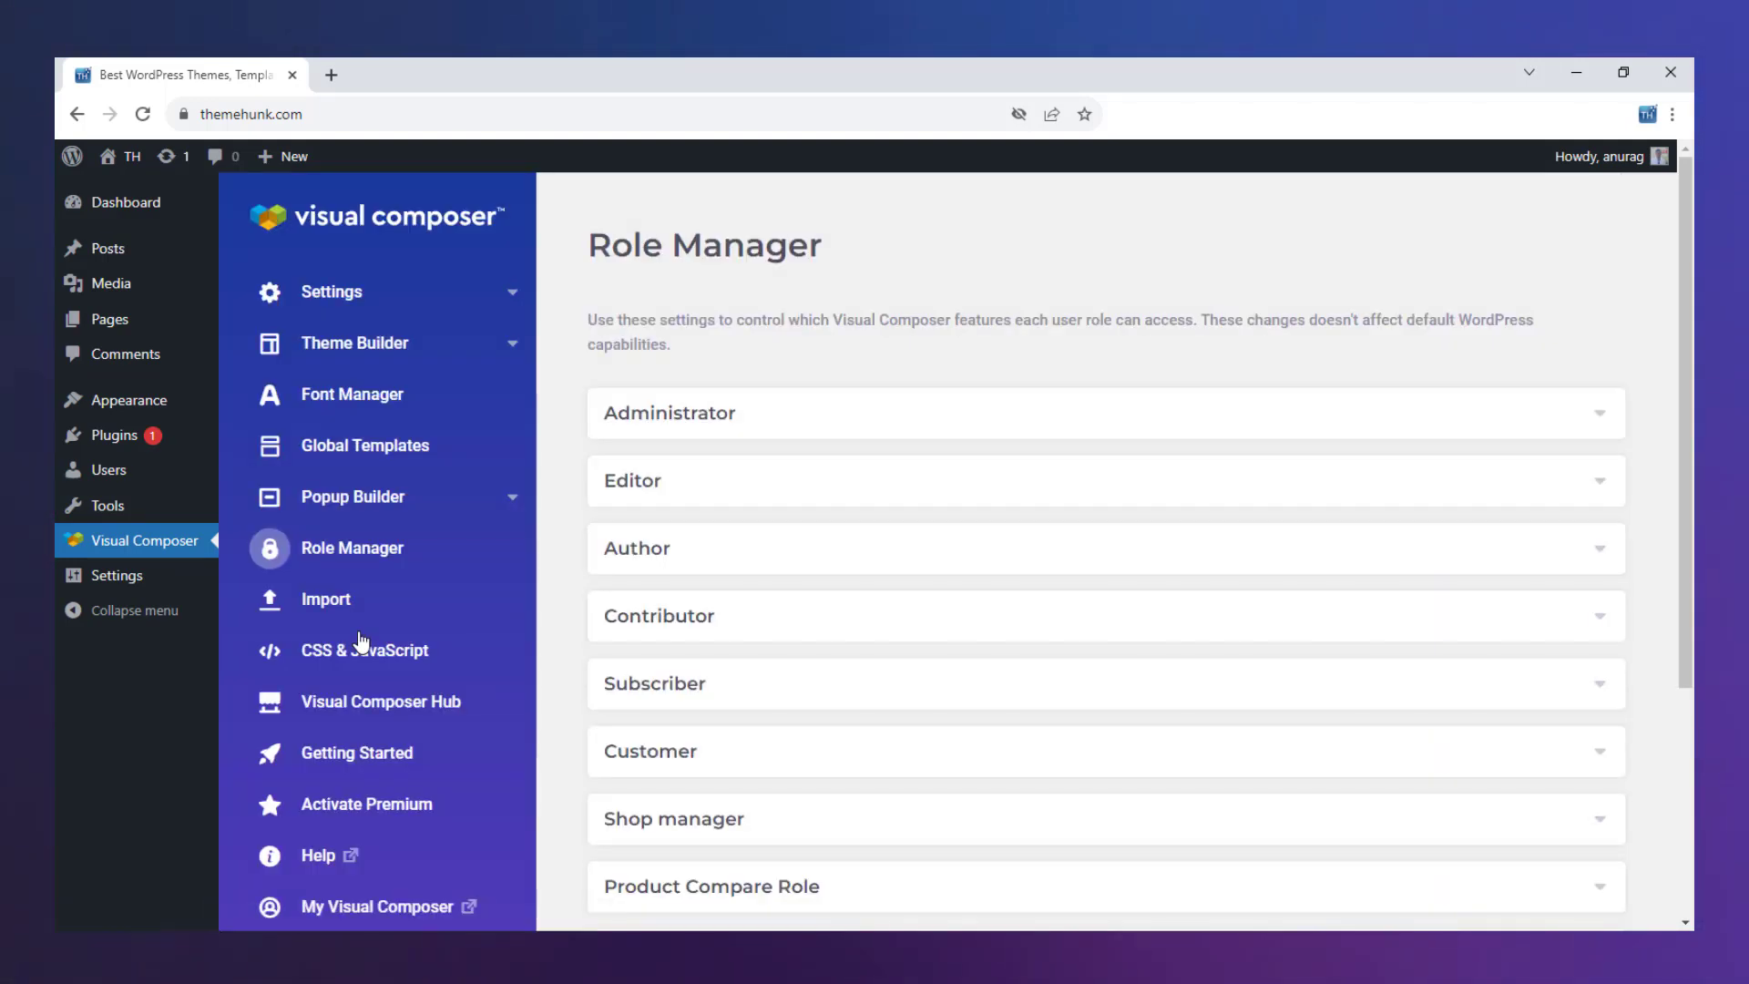
Expand and collapse the Administrator, Editor and Author role access rights, then go to Import
{"action": "scroll", "coordinate": [558, 521], "scroll_direction": "down", "scroll_amount": 4}
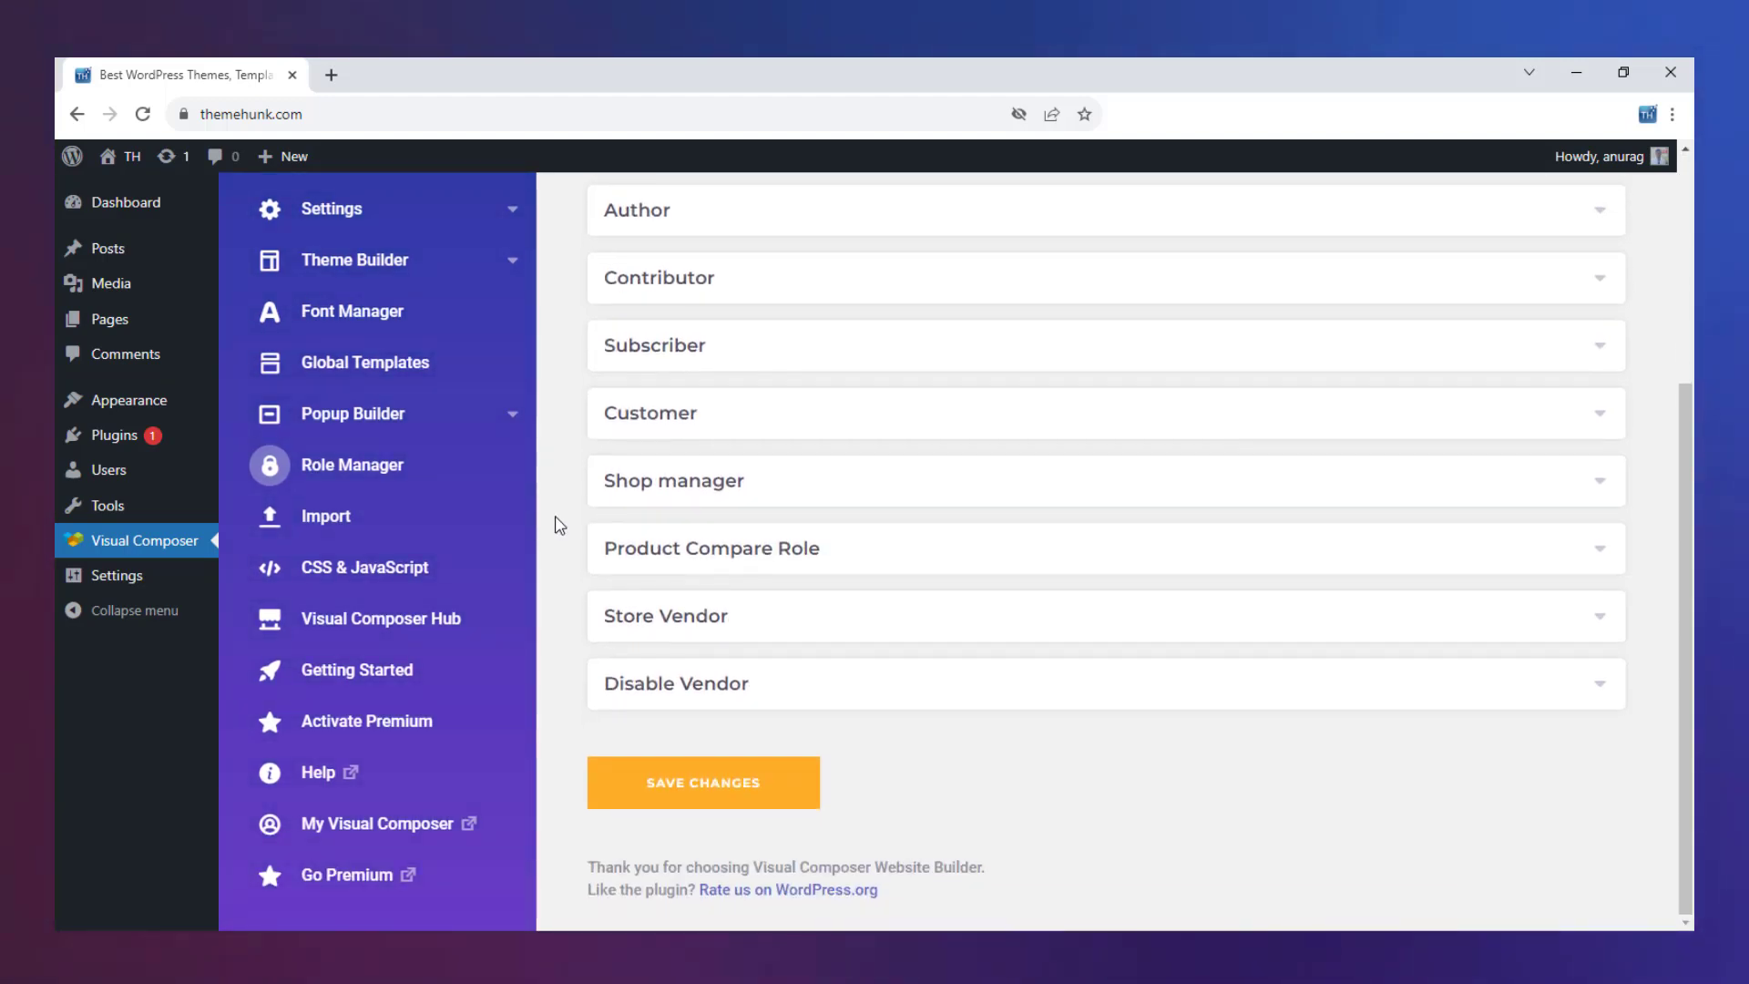
{"action": "scroll", "coordinate": [558, 524], "scroll_direction": "up", "scroll_amount": 5}
{"action": "left_click", "coordinate": [770, 442]}
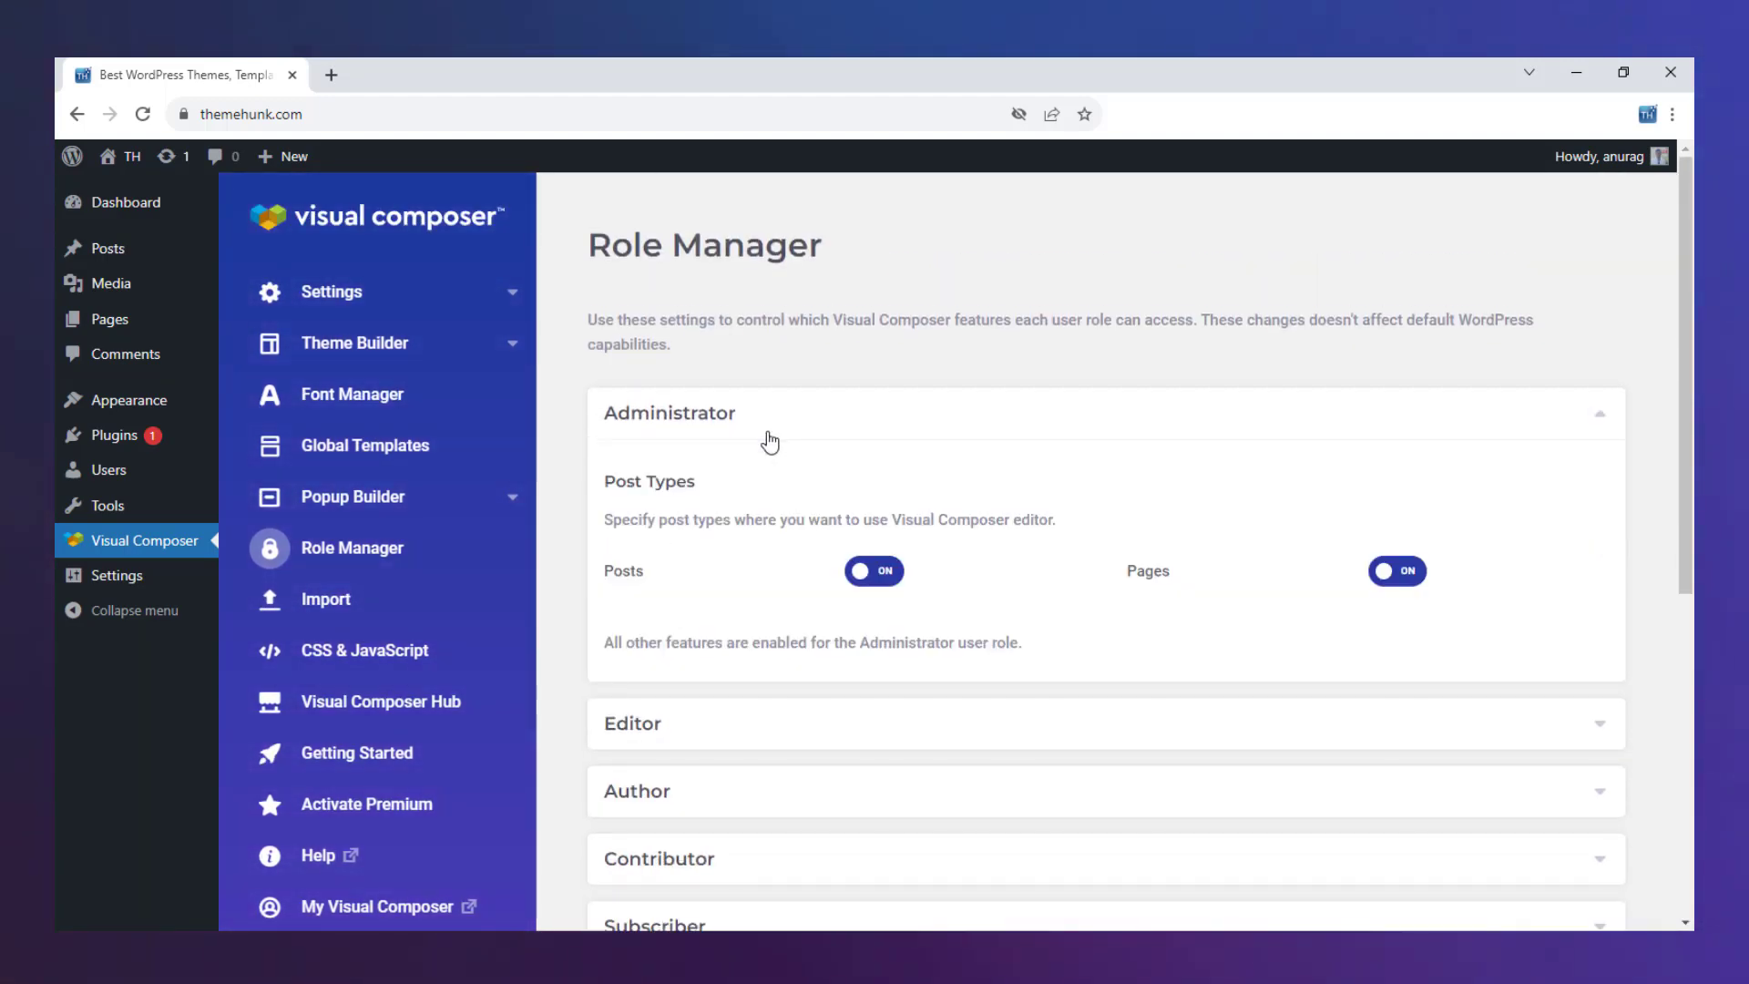
{"action": "left_click", "coordinate": [783, 432]}
{"action": "left_click", "coordinate": [743, 486]}
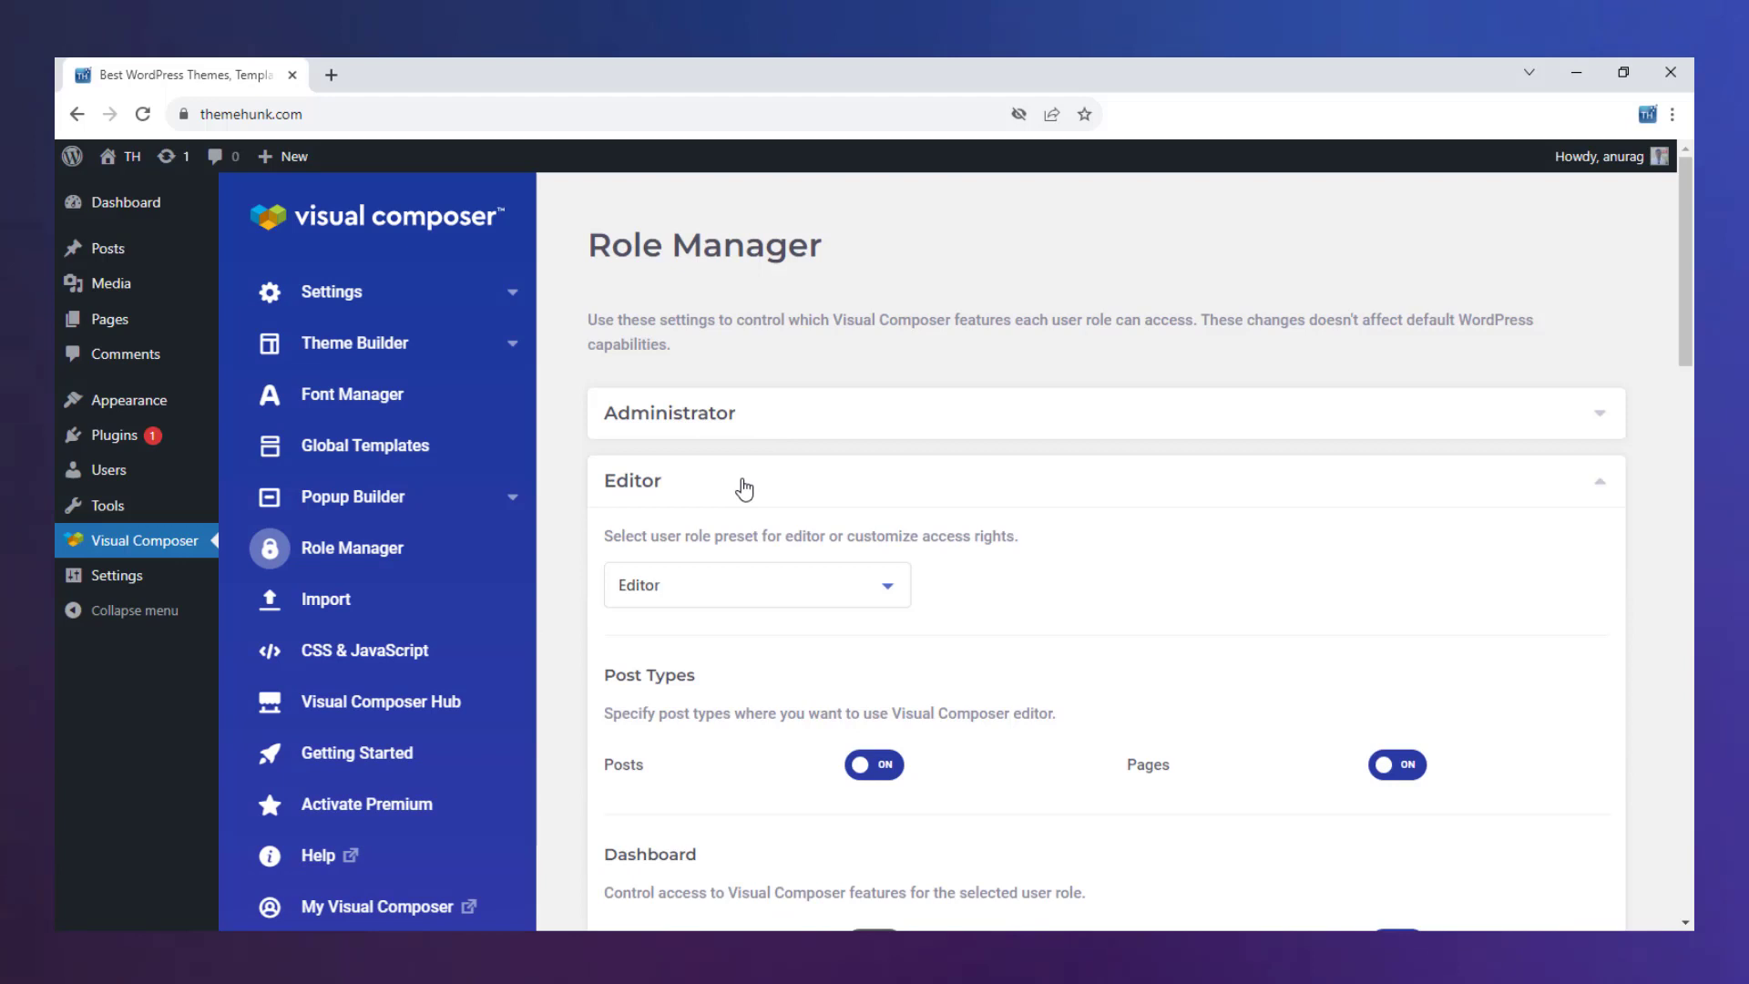
{"action": "left_click", "coordinate": [744, 489]}
{"action": "left_click", "coordinate": [679, 550]}
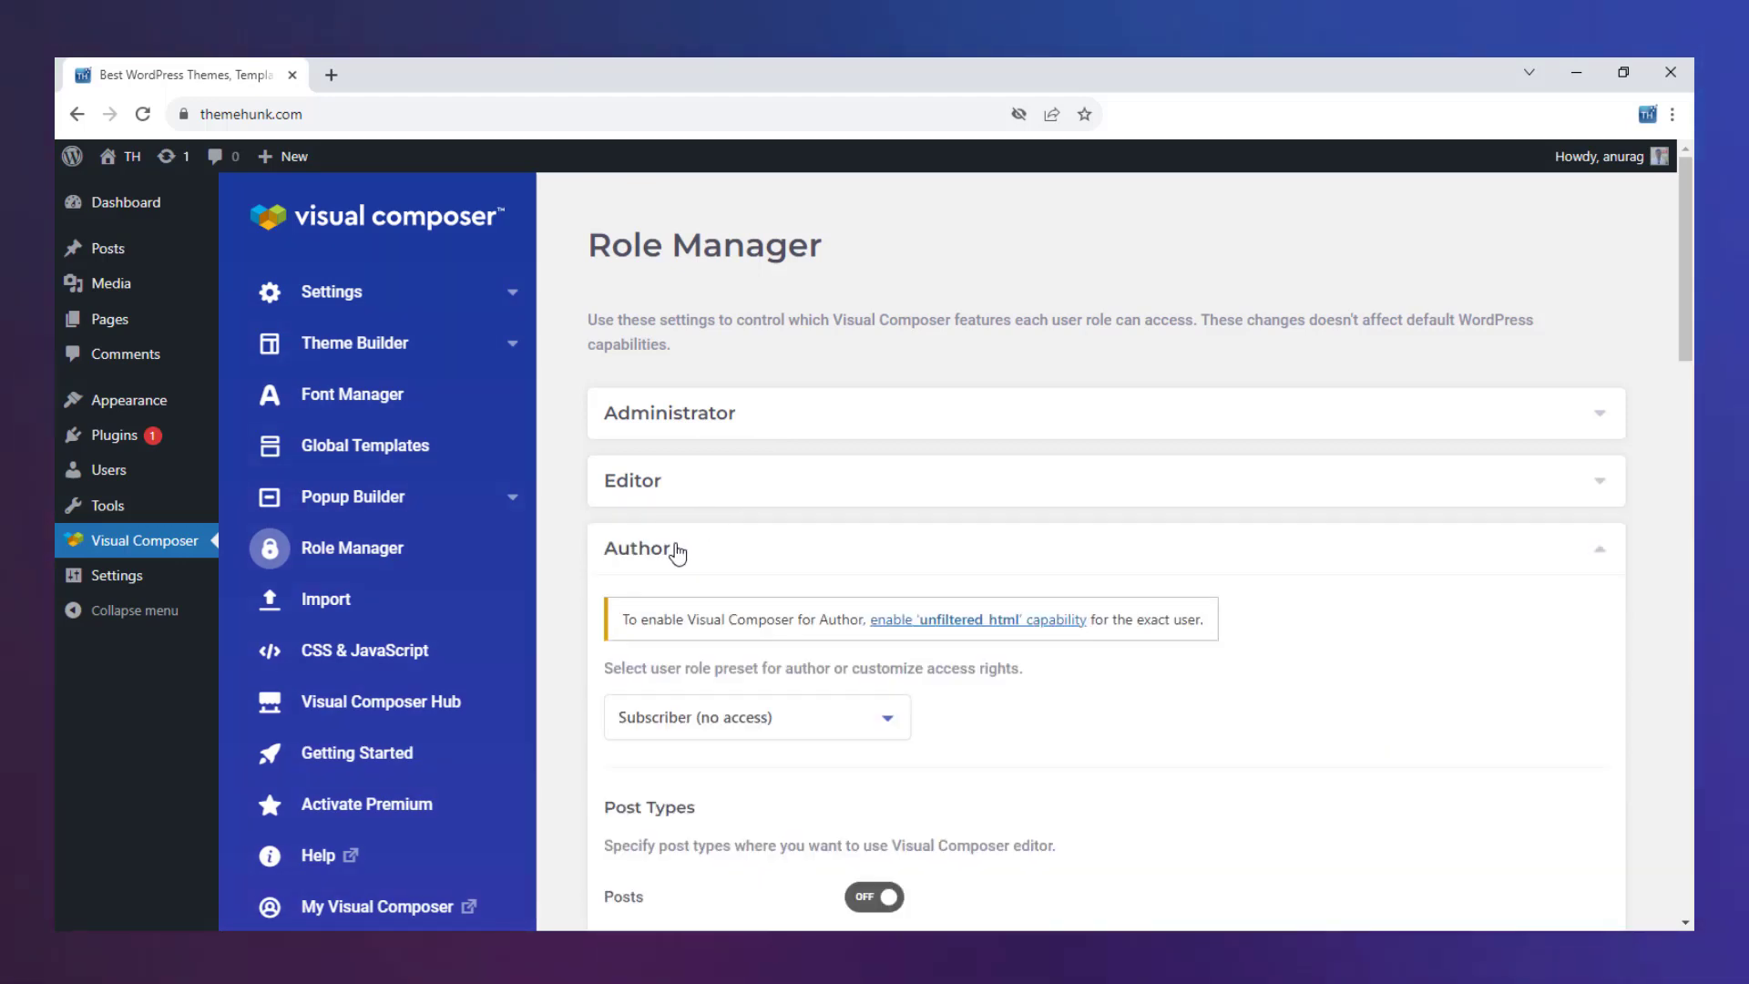
{"action": "left_click", "coordinate": [674, 551]}
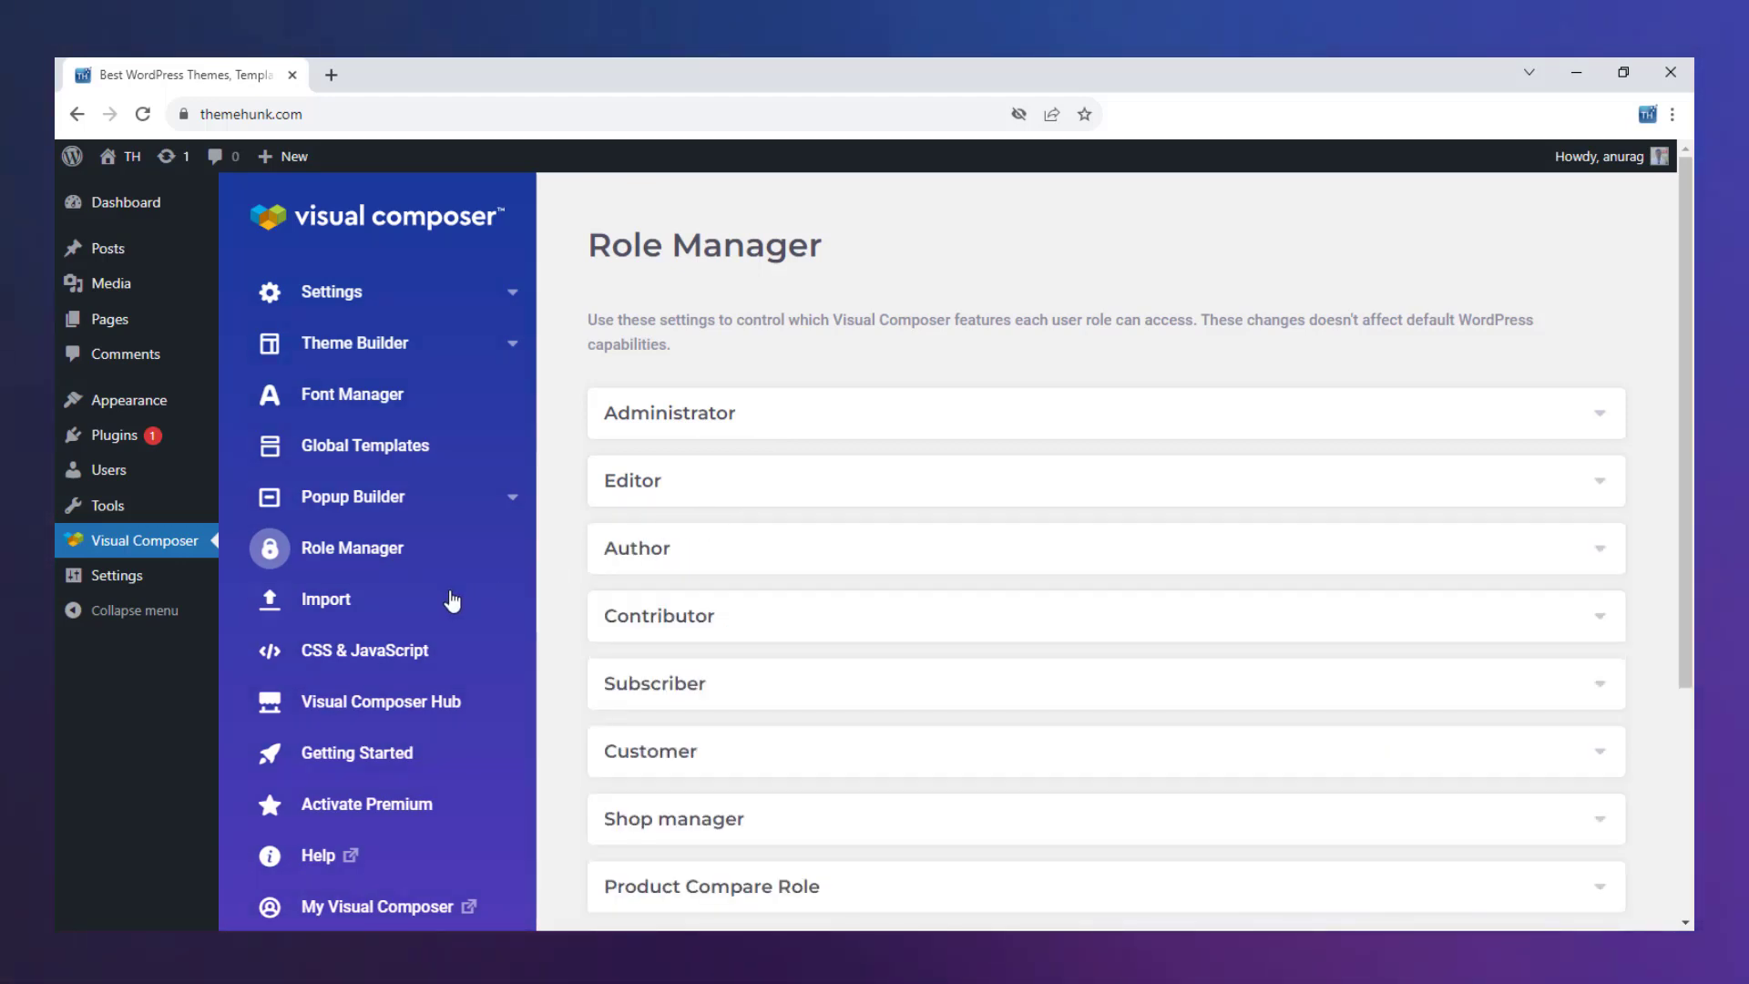
{"action": "left_click", "coordinate": [400, 608]}
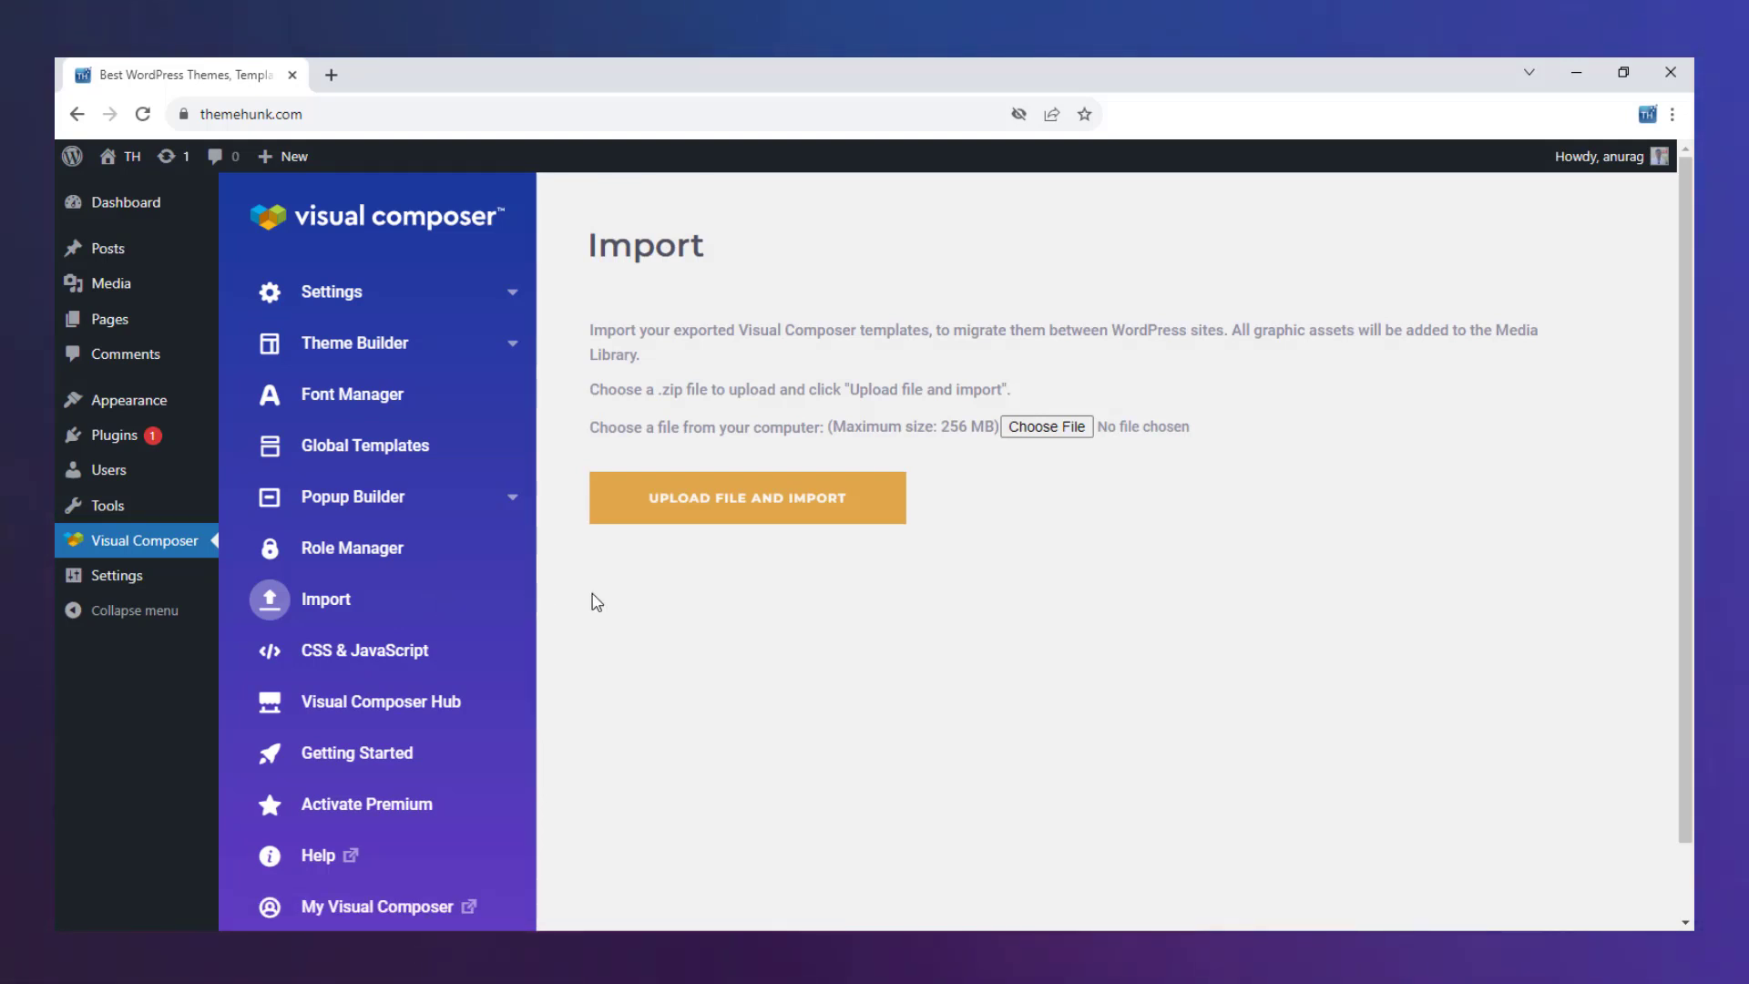
Look through the sitewide custom CSS and JavaScript editors
{"action": "left_click", "coordinate": [393, 654]}
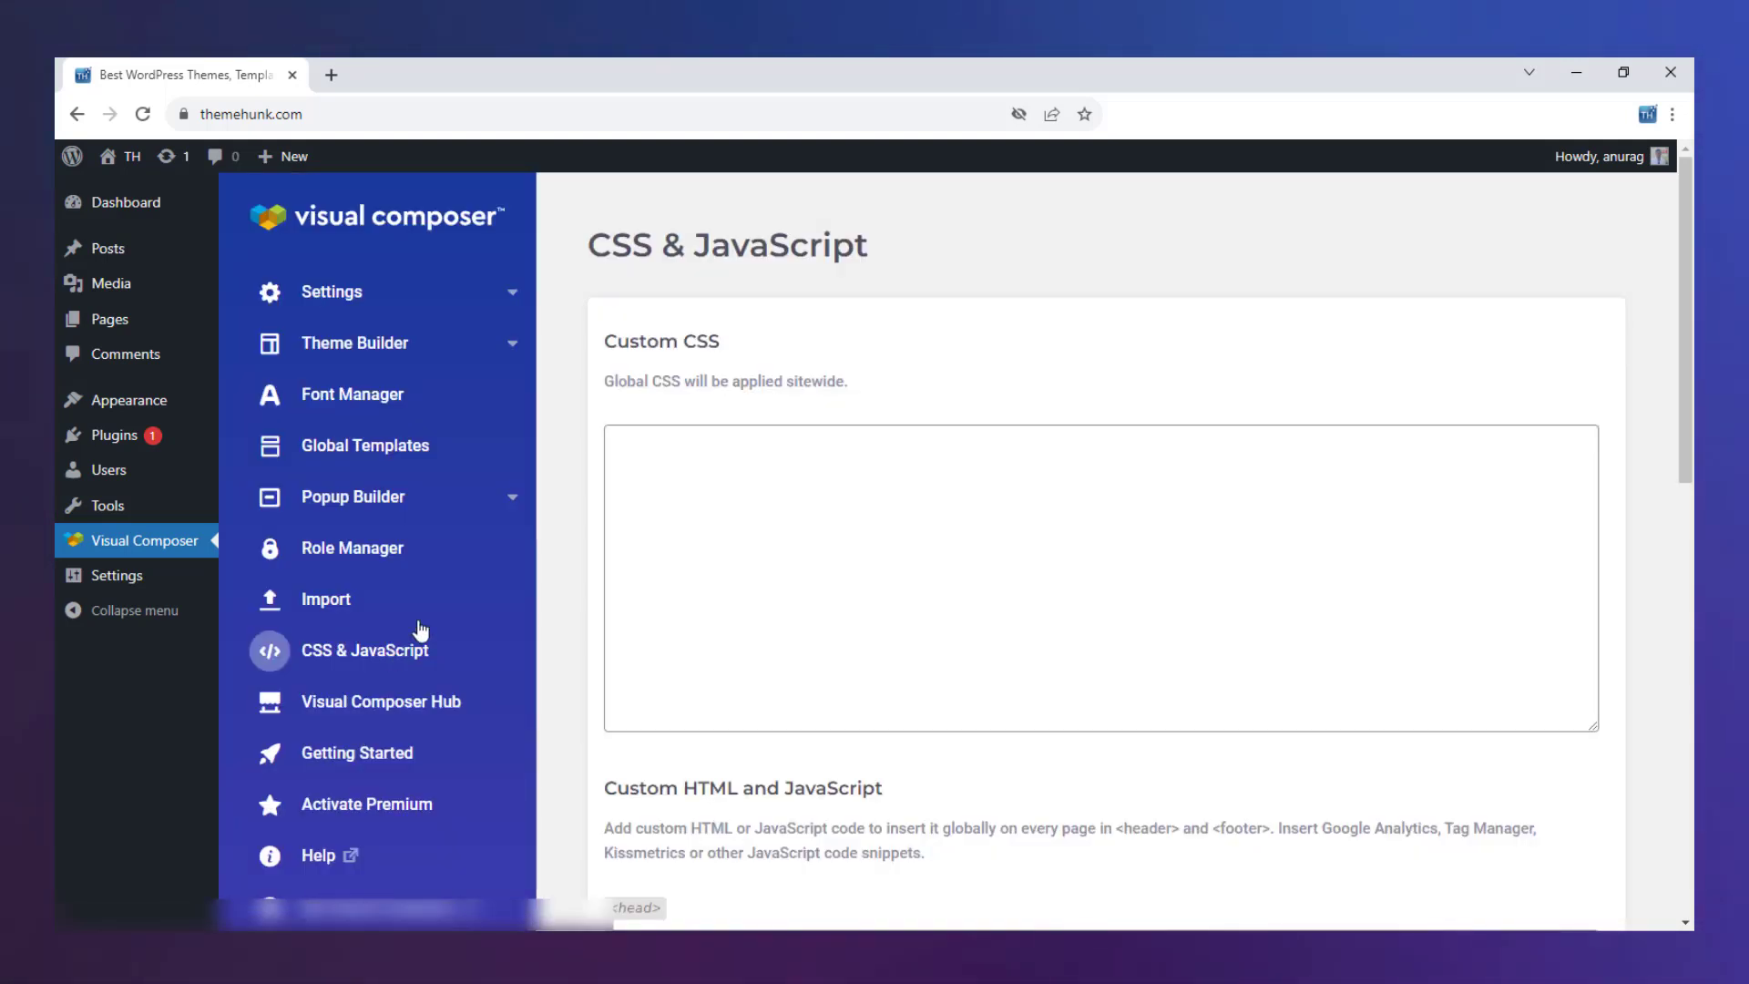
{"action": "scroll", "coordinate": [550, 574], "scroll_direction": "down", "scroll_amount": 6}
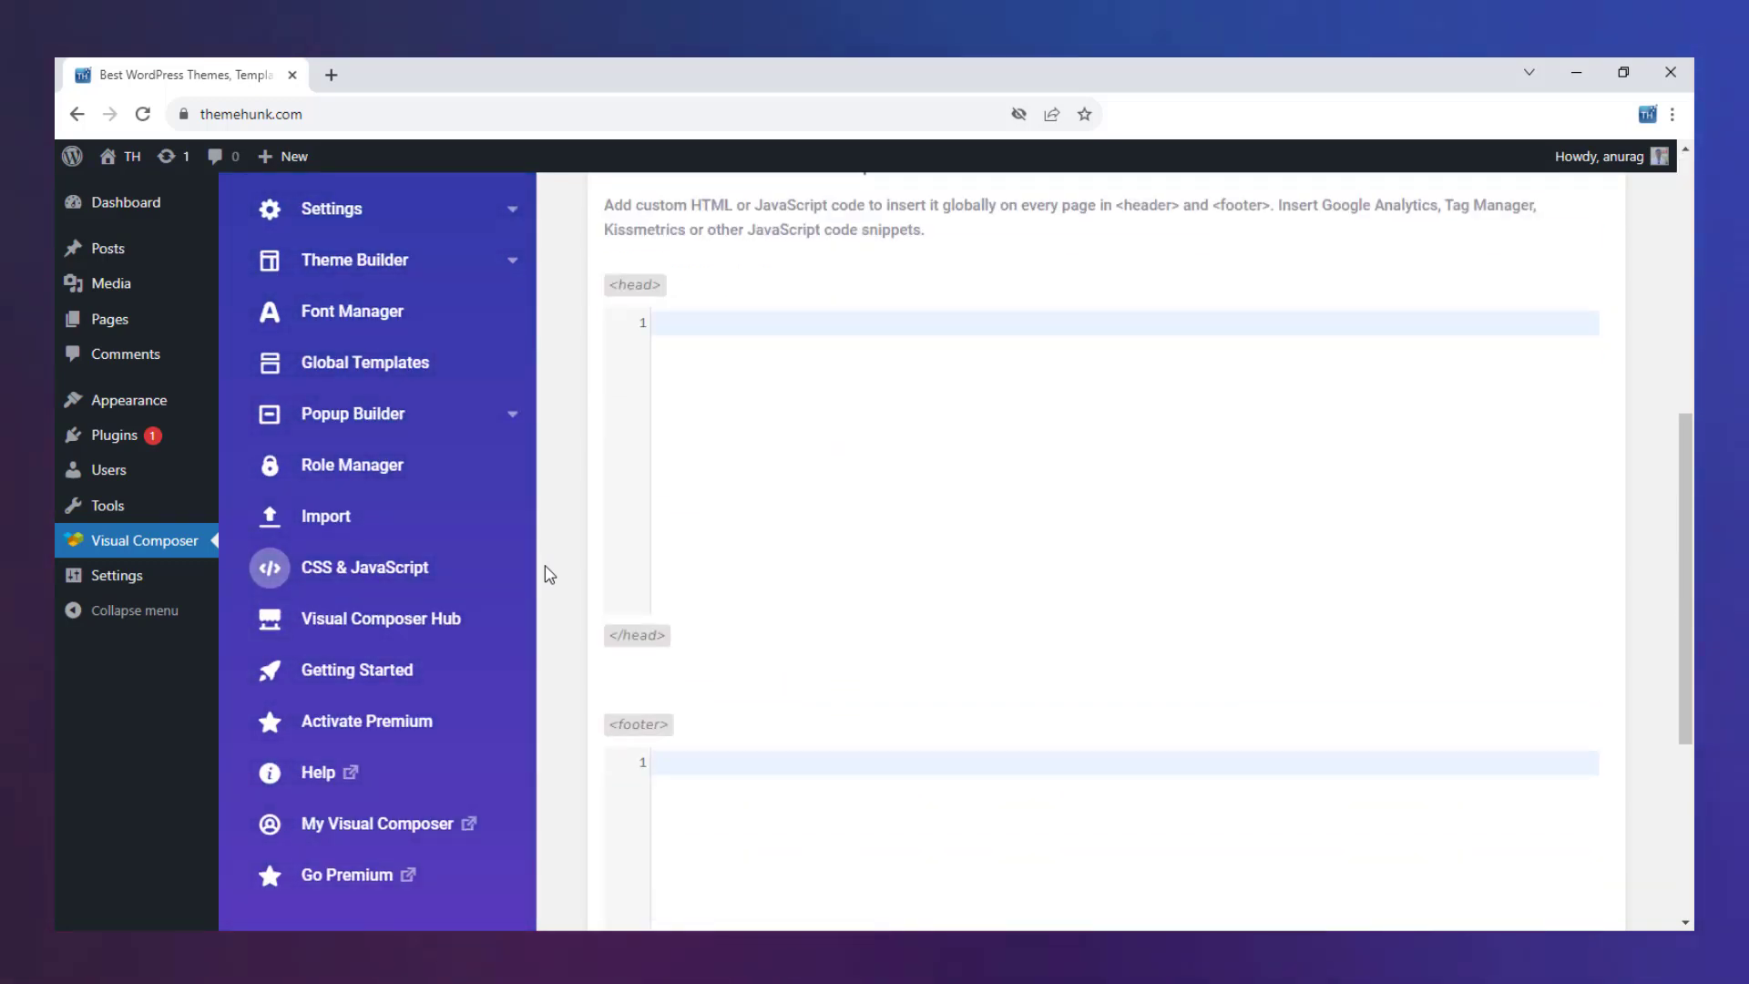
{"action": "scroll", "coordinate": [550, 574], "scroll_direction": "down", "scroll_amount": 5}
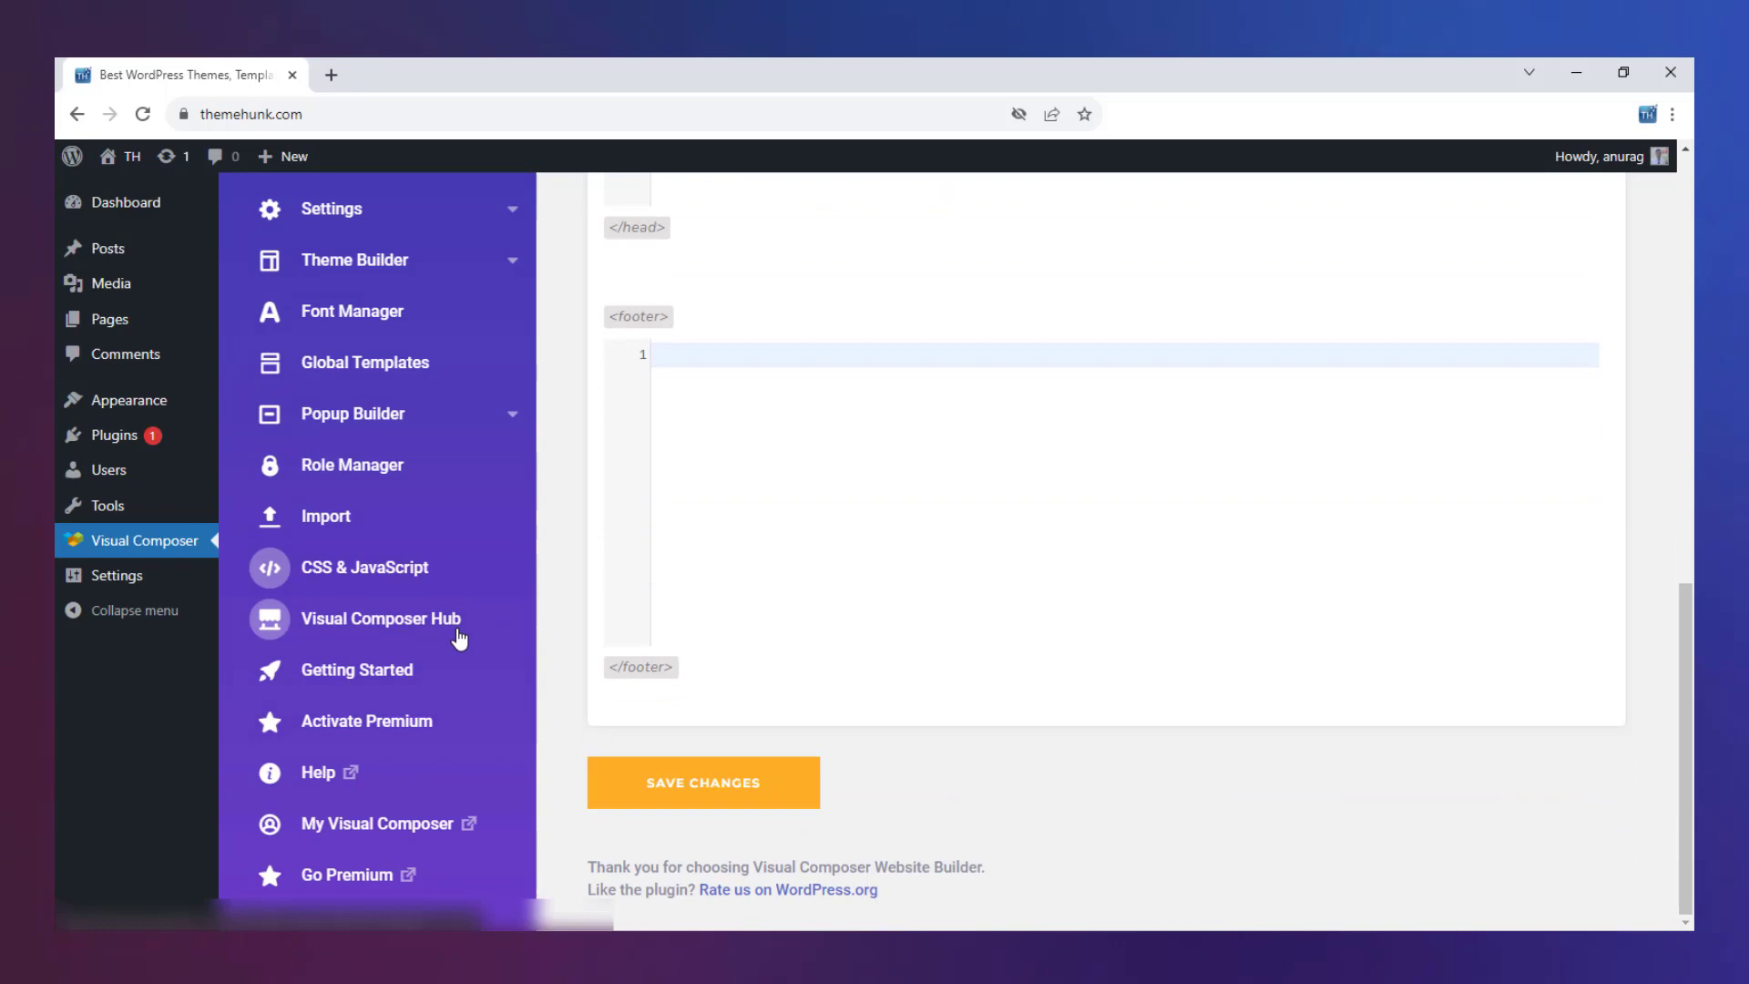
Browse the Visual Composer Hub Elements grid
{"action": "left_click", "coordinate": [459, 638]}
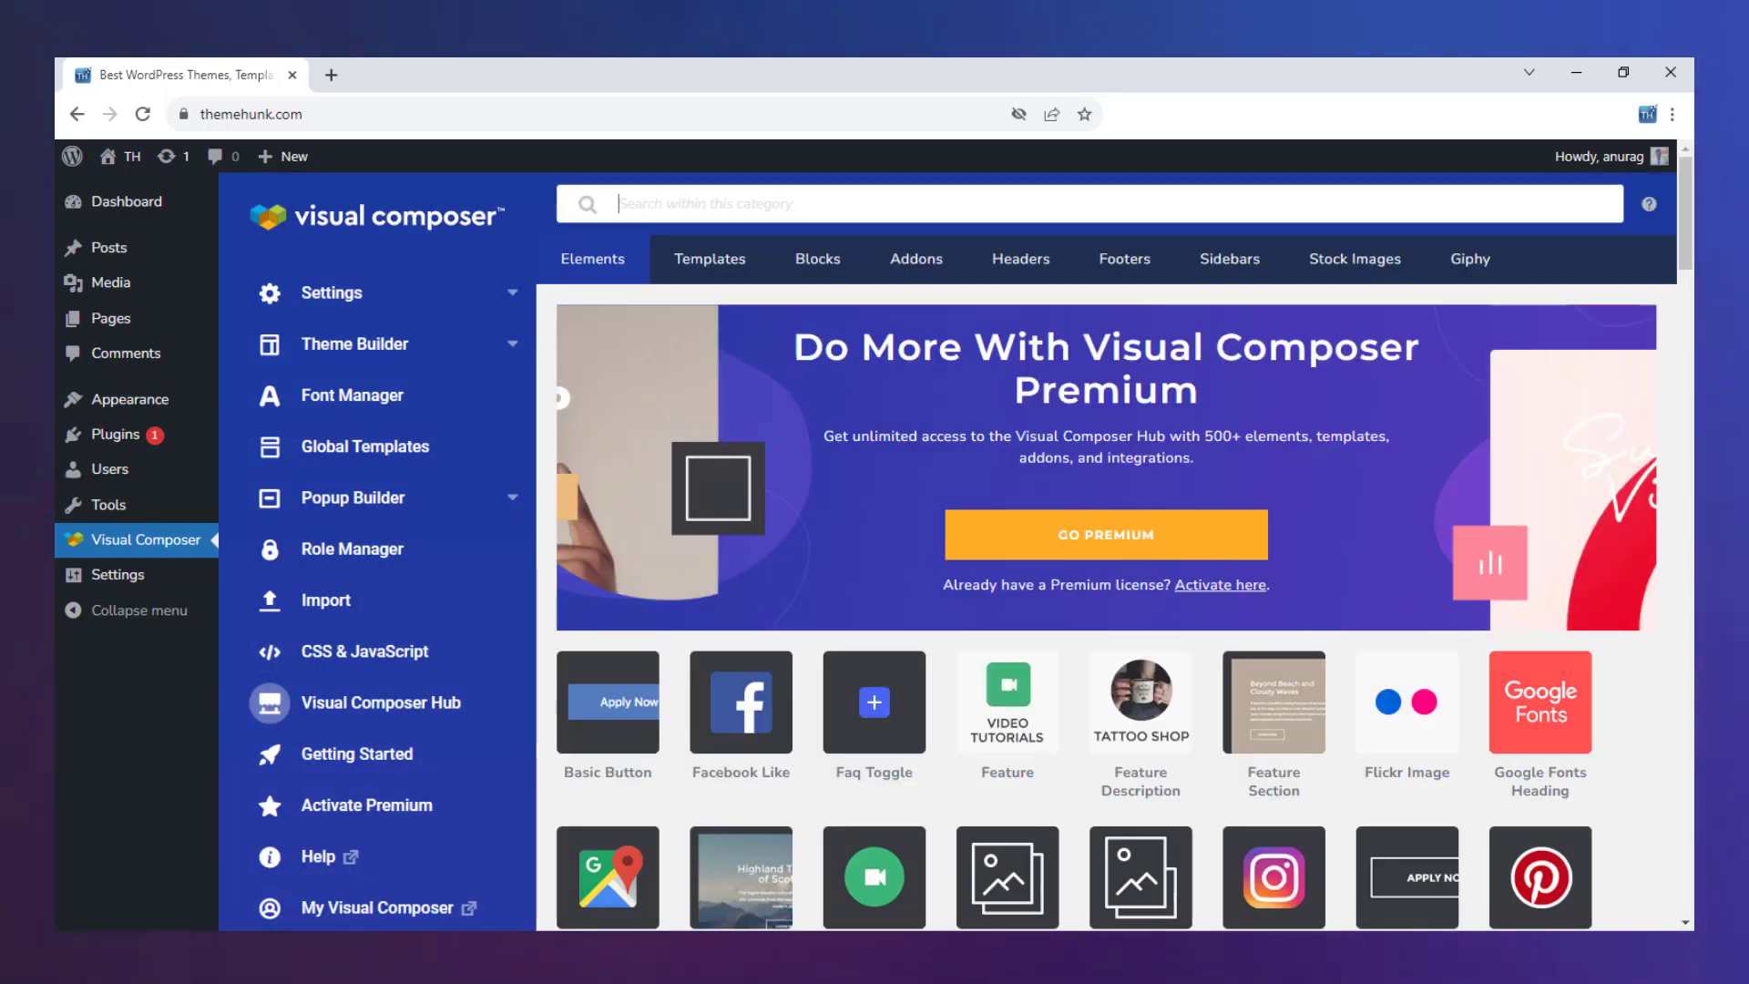
{"action": "scroll", "coordinate": [1115, 552], "scroll_direction": "down", "scroll_amount": 20}
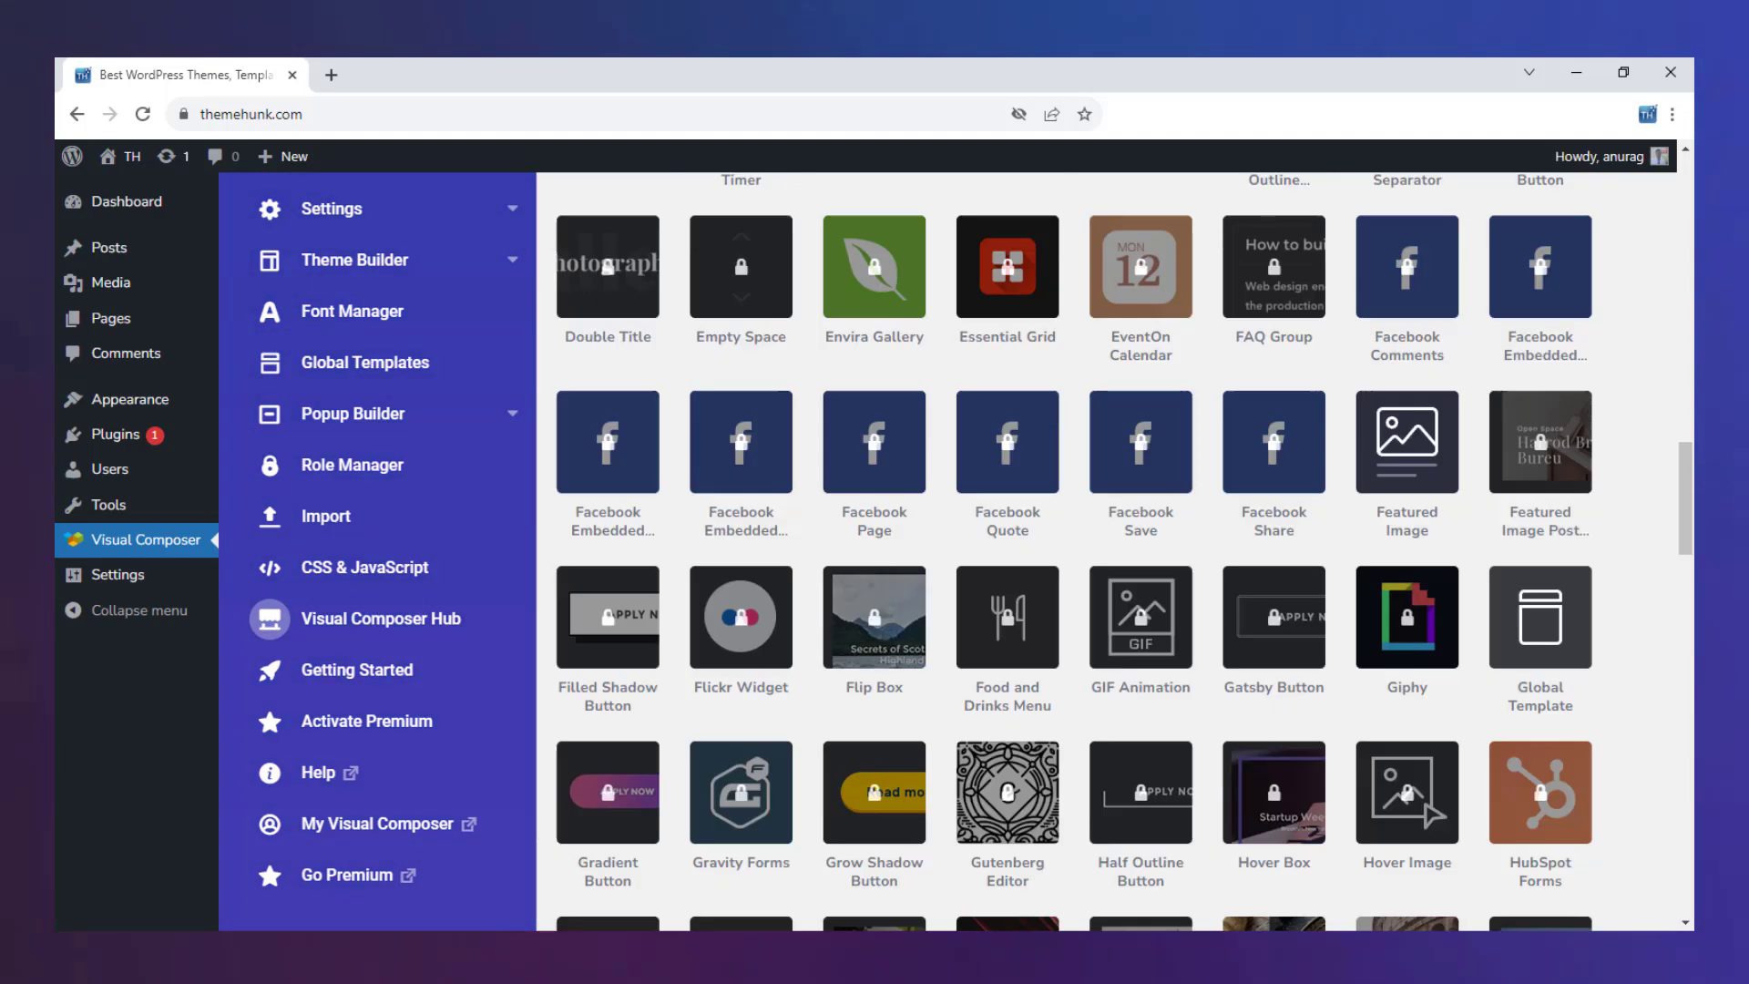
{"action": "scroll", "coordinate": [1115, 552], "scroll_direction": "down", "scroll_amount": 4}
{"action": "scroll", "coordinate": [1115, 552], "scroll_direction": "up", "scroll_amount": 20}
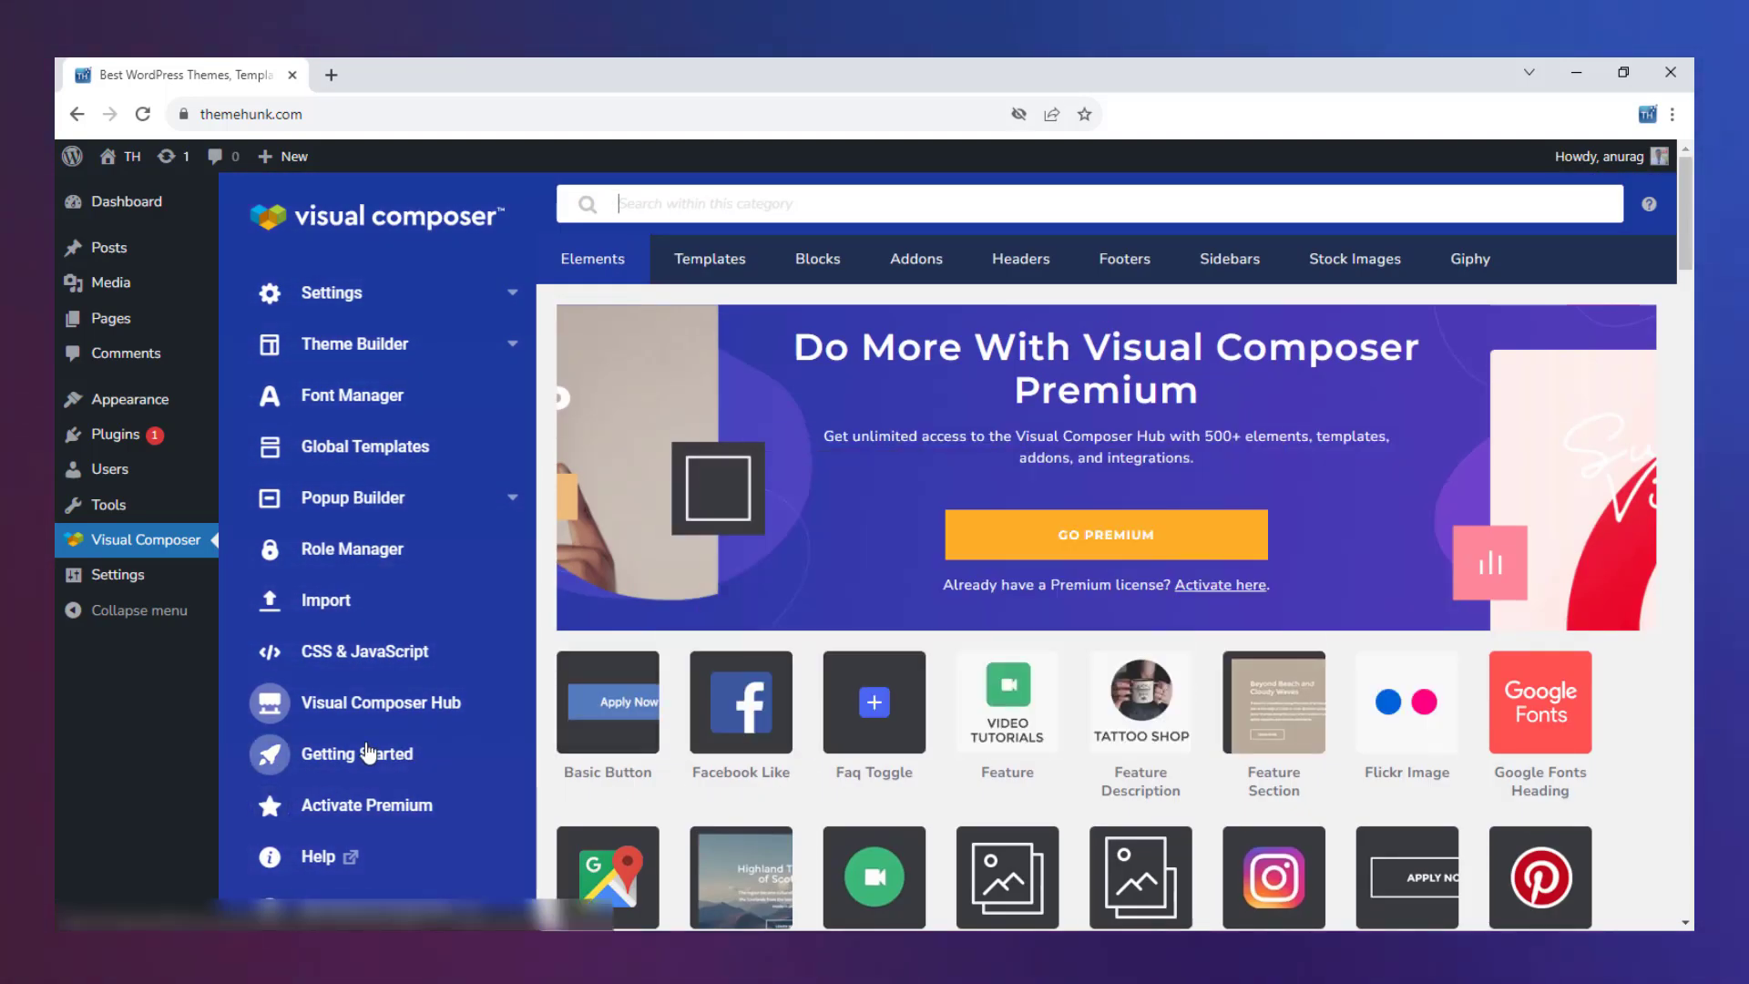
{"action": "scroll", "coordinate": [368, 754], "scroll_direction": "down", "scroll_amount": 3}
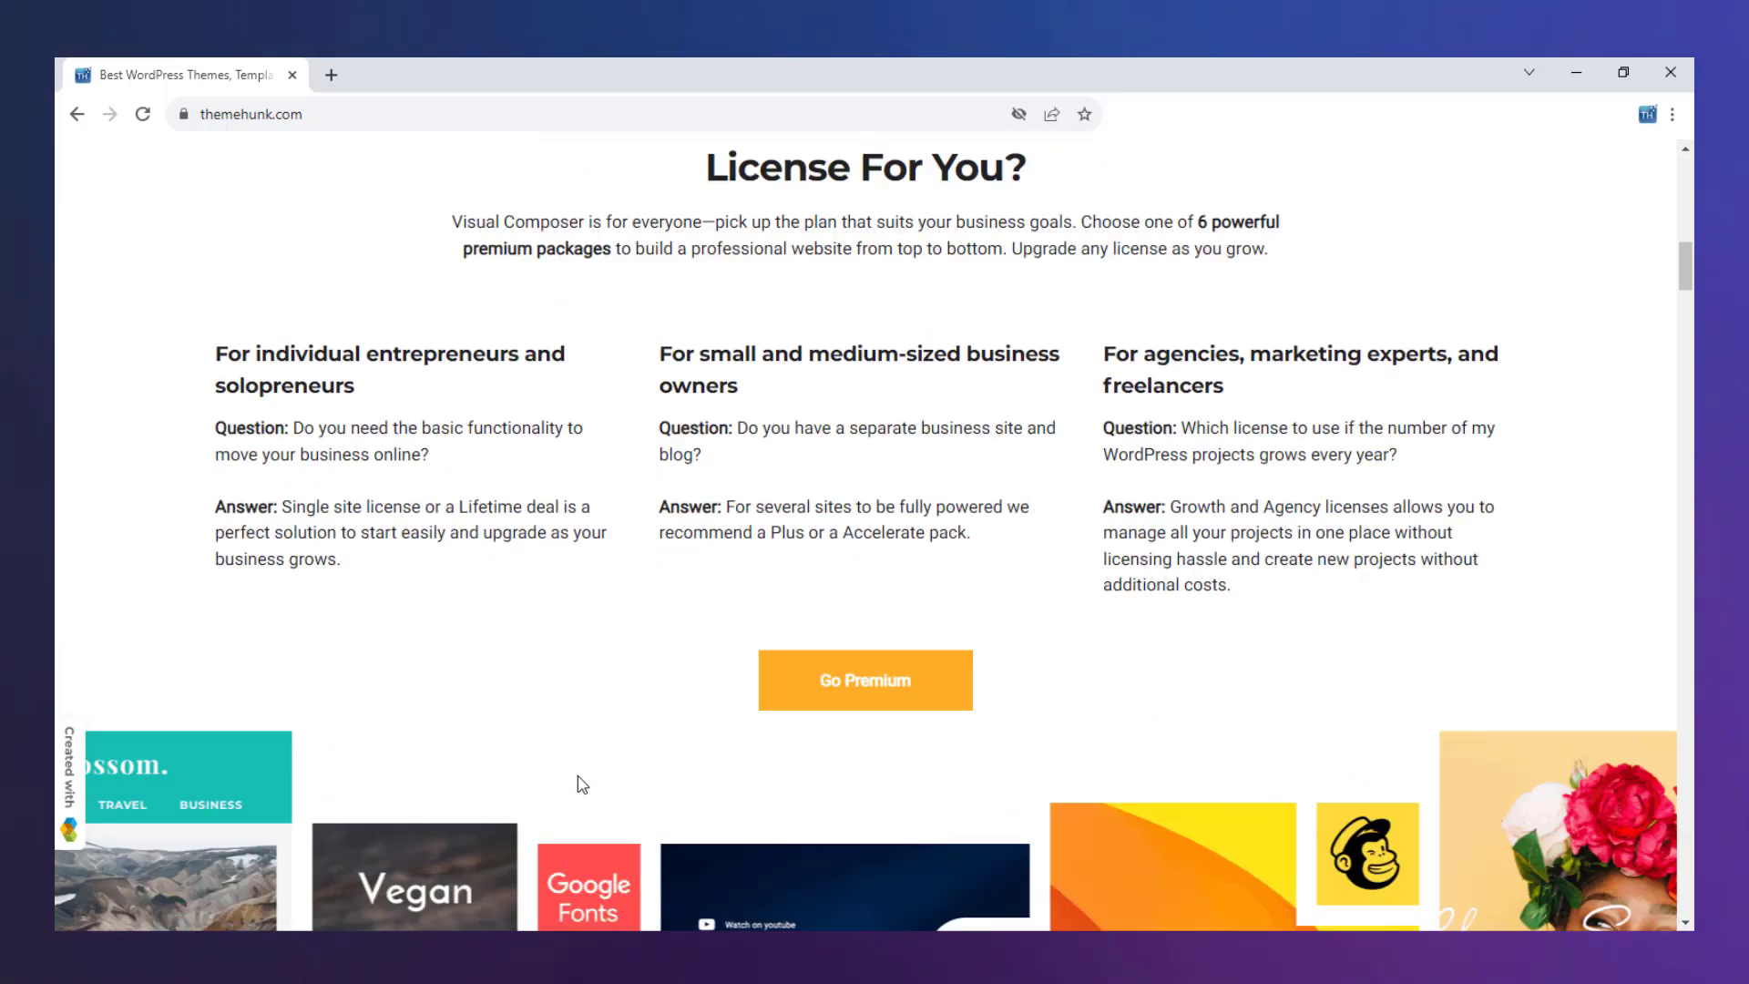
Scroll back up through the Visual Composer Hub element library
{"action": "scroll", "coordinate": [581, 783], "scroll_direction": "up", "scroll_amount": 2}
{"action": "scroll", "coordinate": [579, 782], "scroll_direction": "up", "scroll_amount": 10}
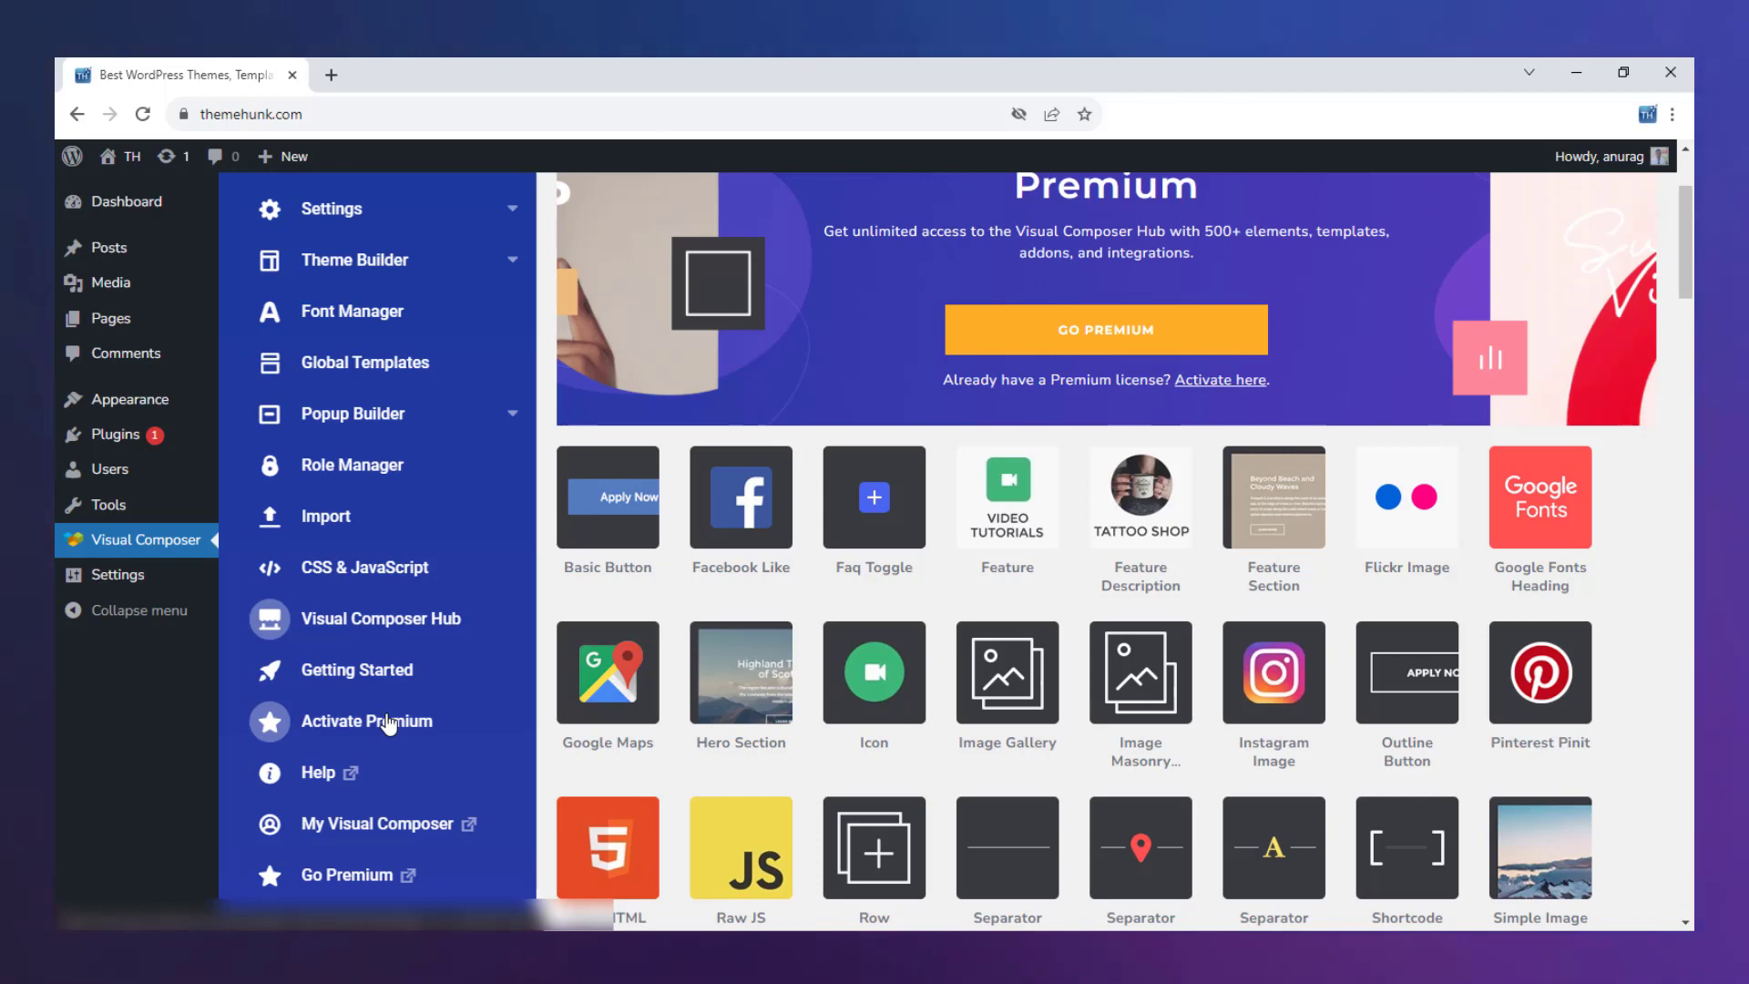
Paste in and activate the premium license key, then return to General settings
{"action": "left_click", "coordinate": [389, 722]}
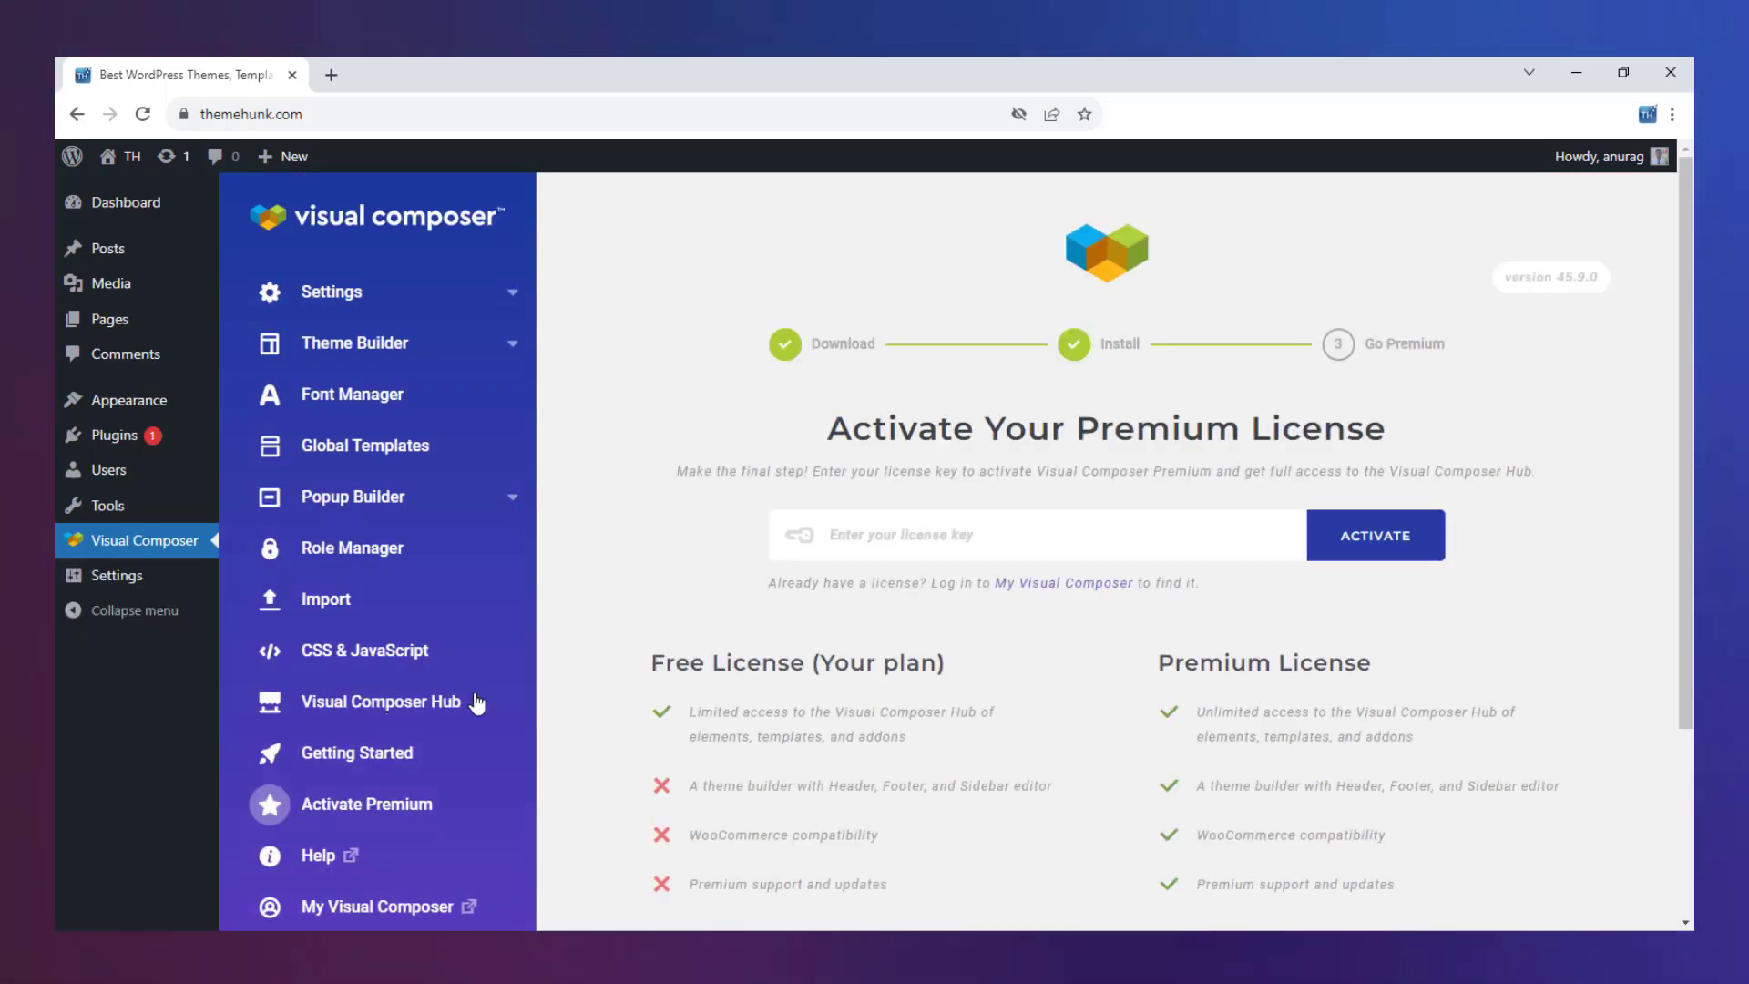
{"action": "left_click", "coordinate": [892, 545]}
{"action": "key", "text": "ctrl+v"}
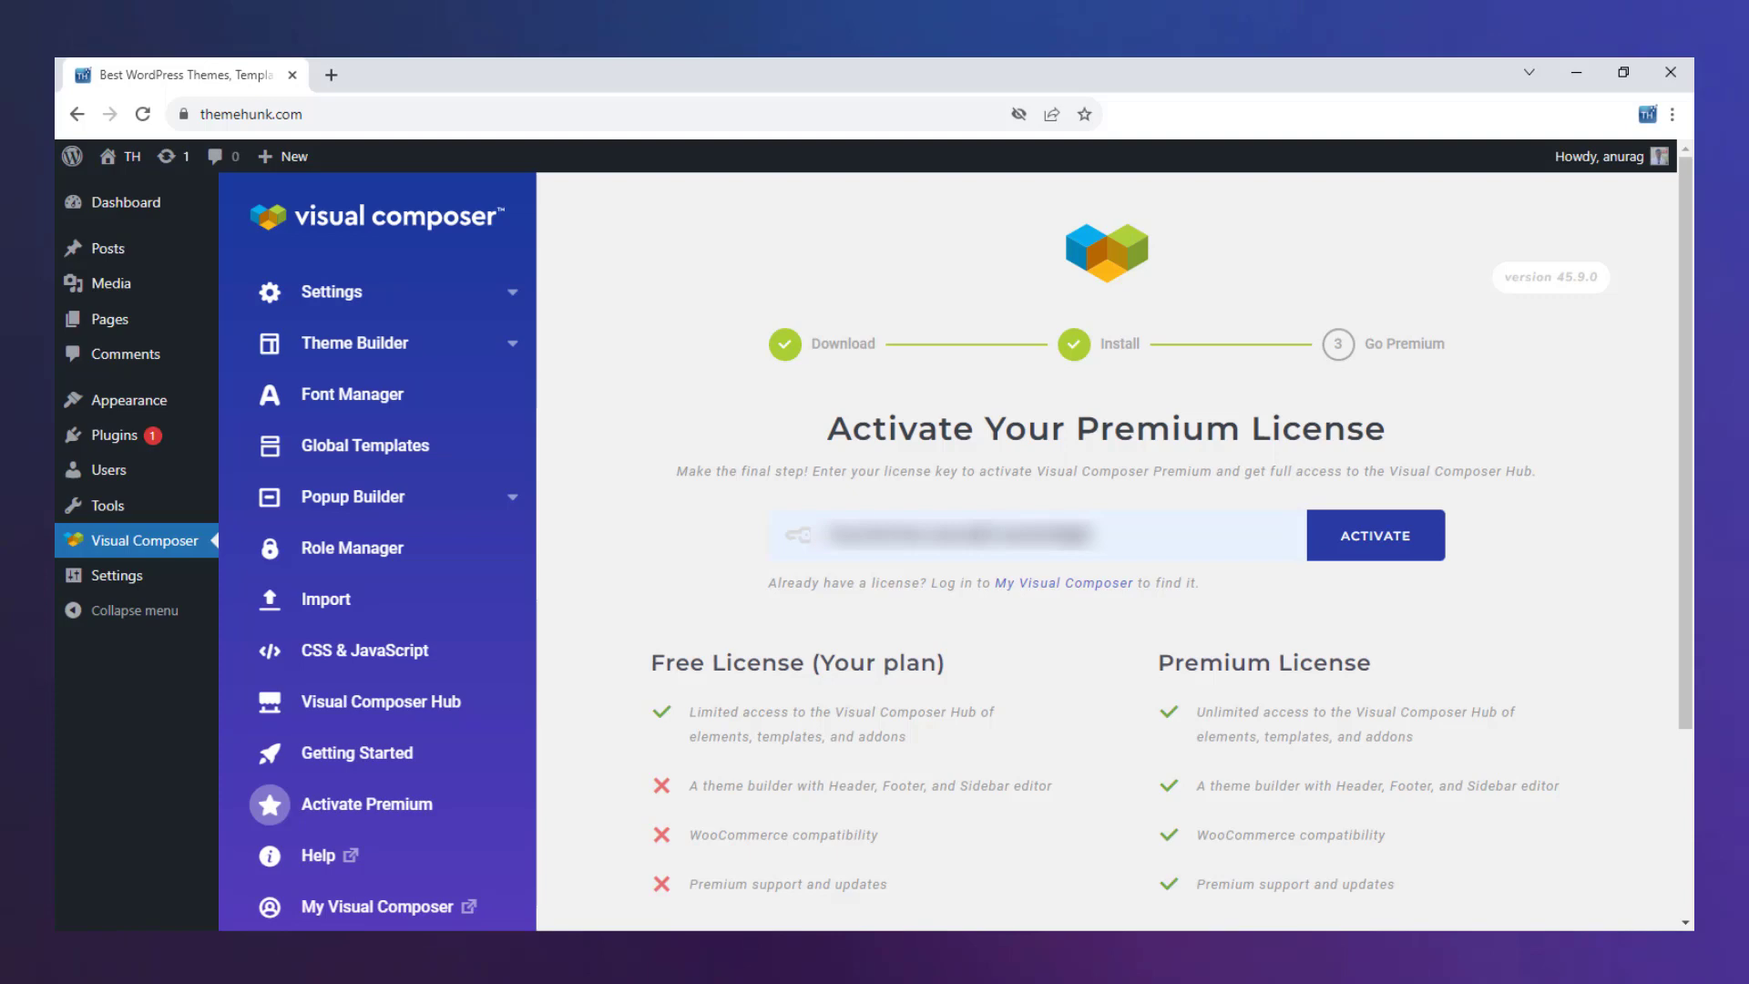
{"action": "left_click", "coordinate": [1339, 553]}
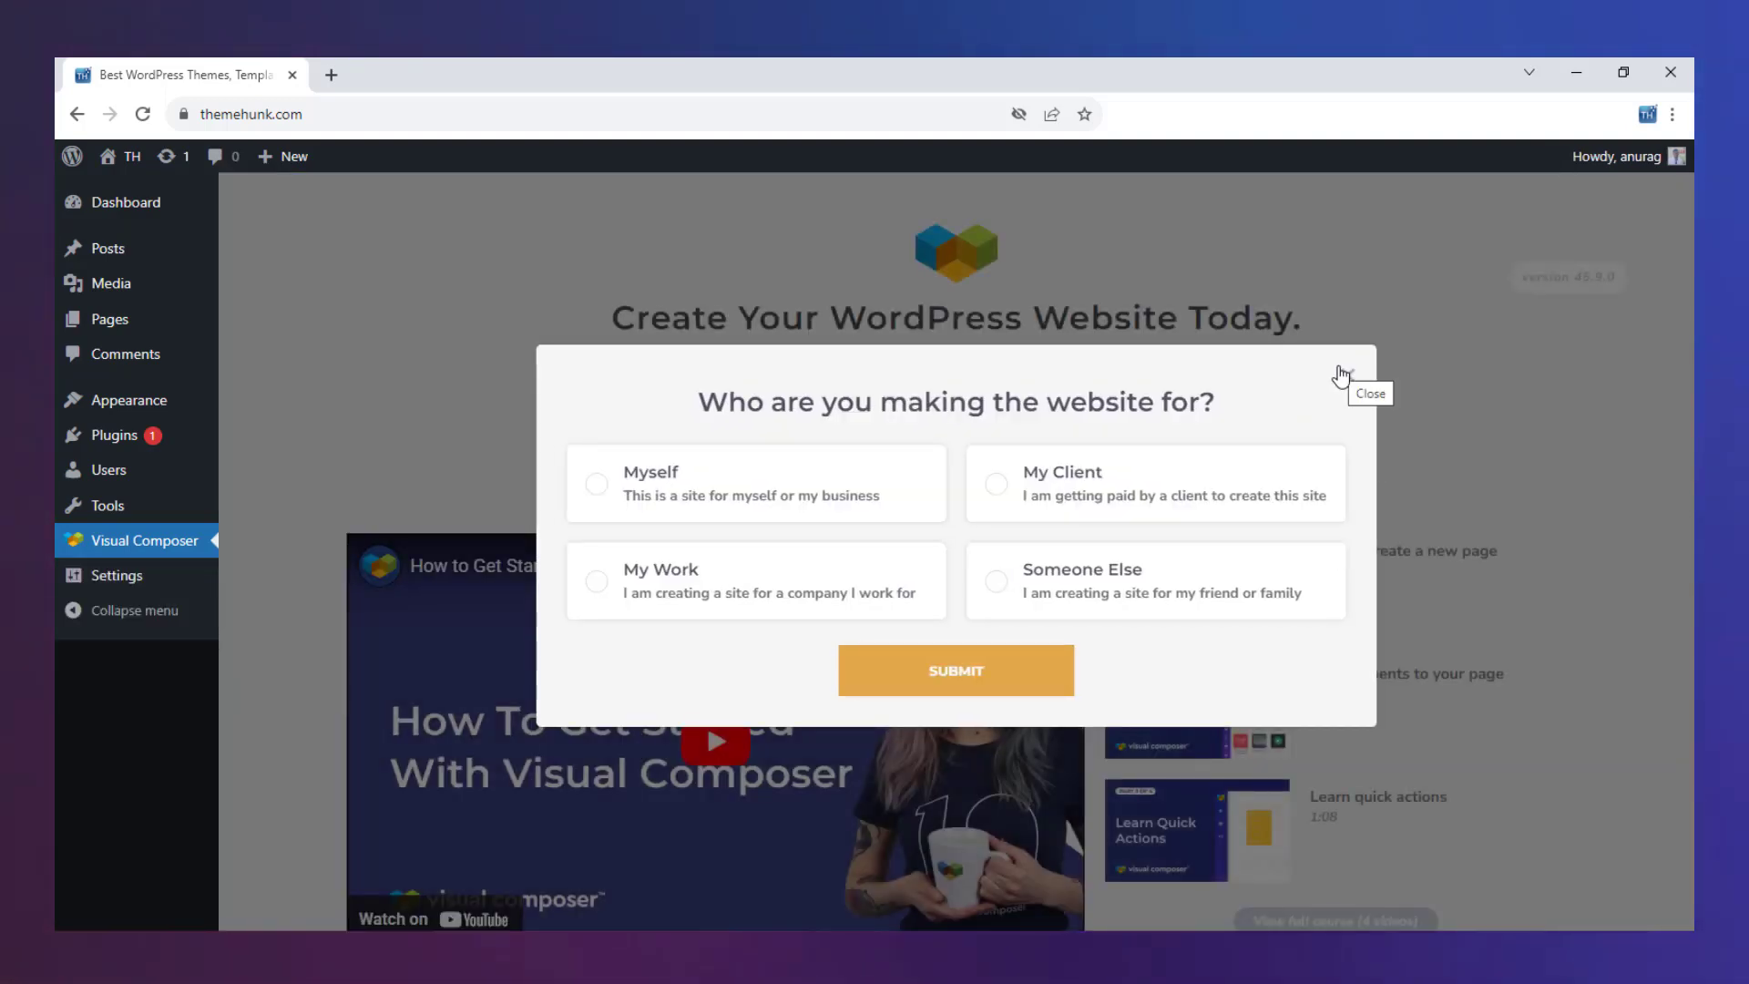
{"action": "left_click", "coordinate": [1341, 375]}
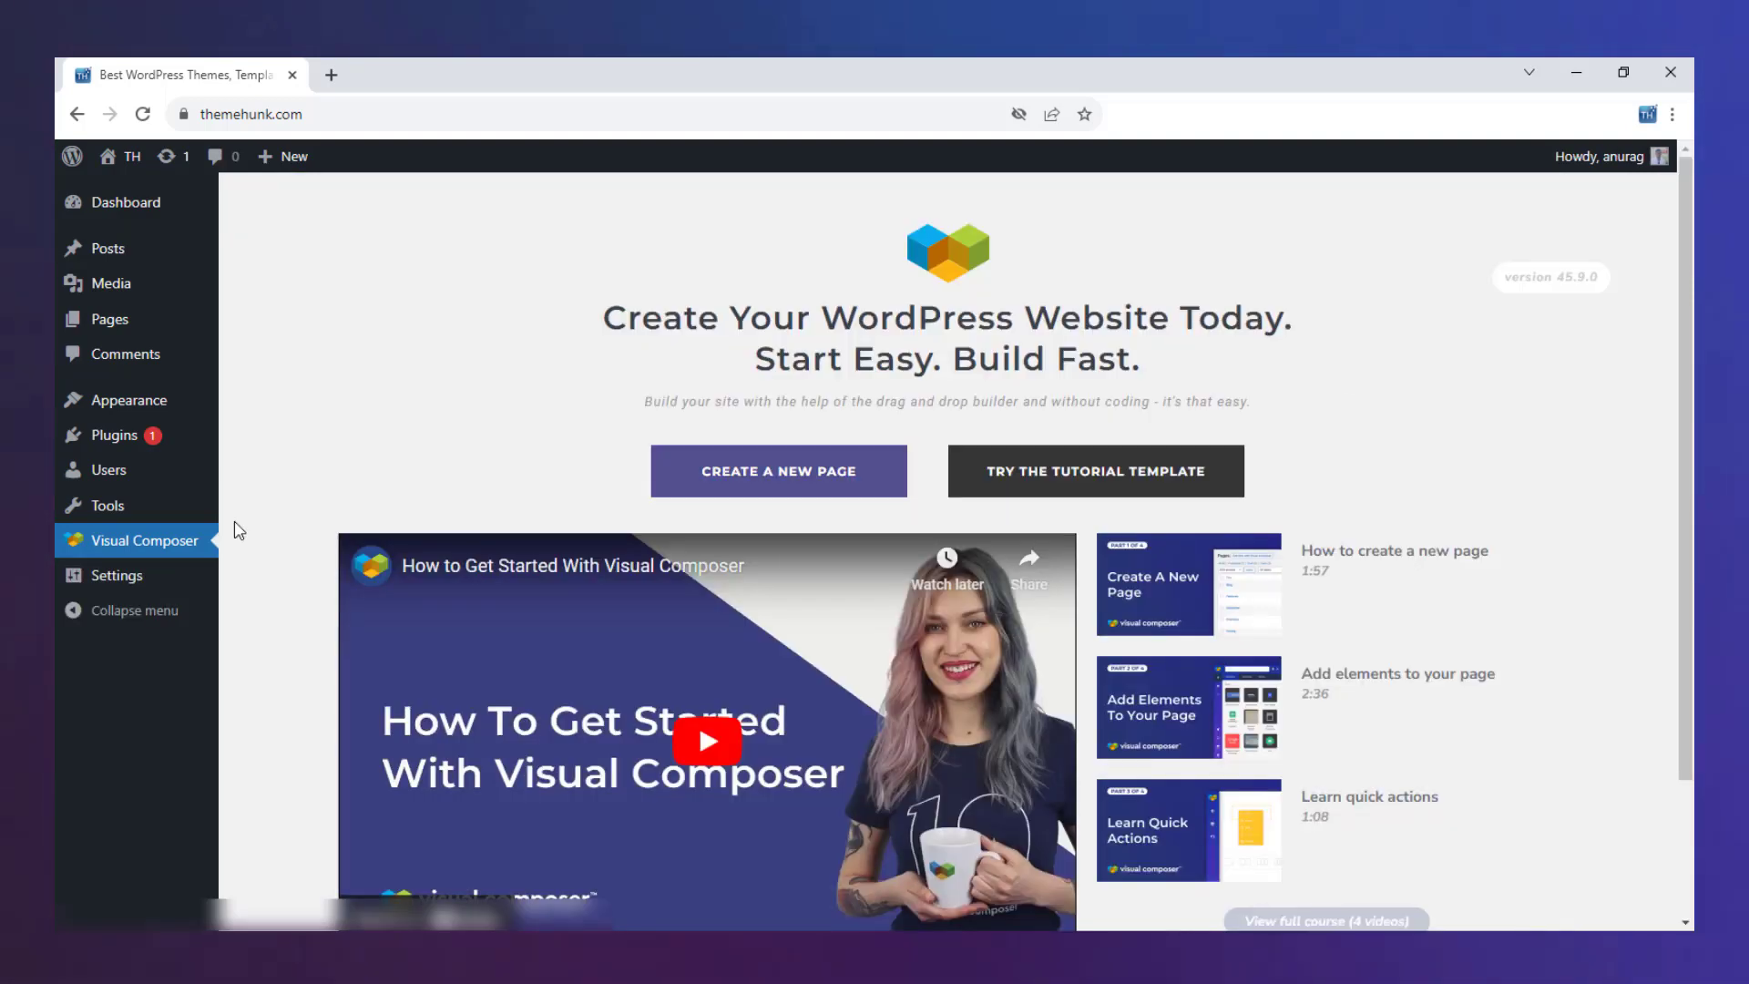
{"action": "left_click", "coordinate": [88, 544]}
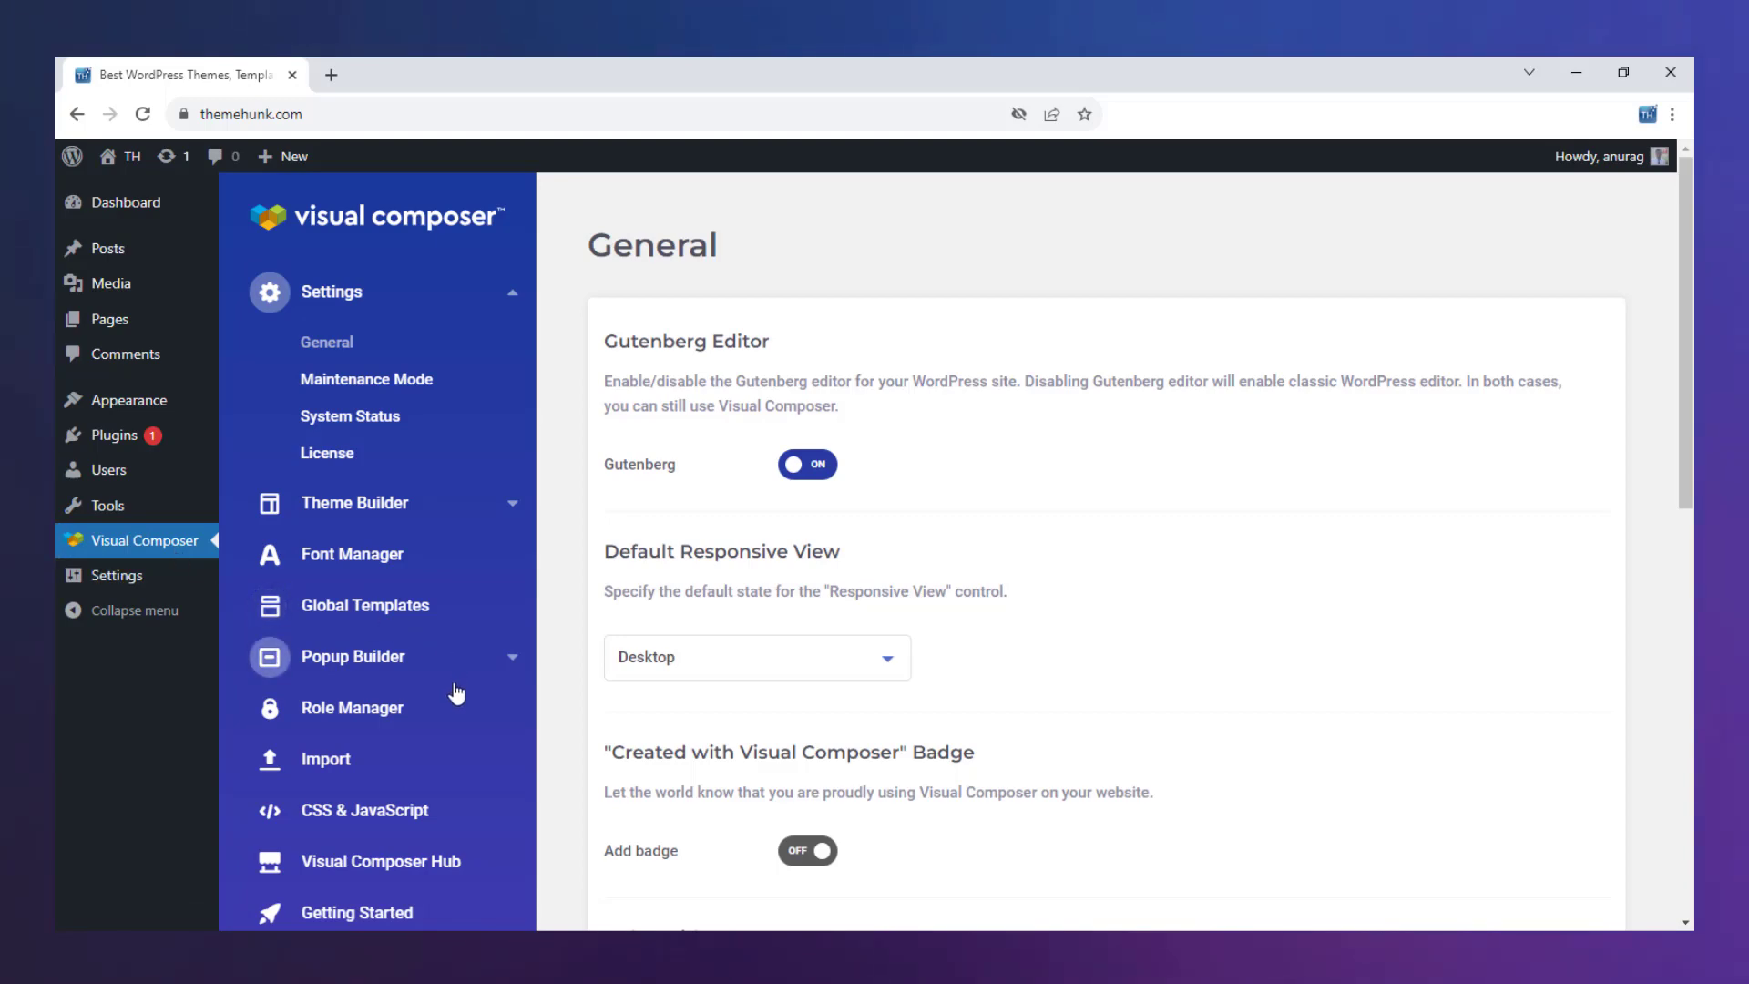
Search the Hub Templates for 'shop' and preview the Sinloa Coffee templates
{"action": "scroll", "coordinate": [457, 638], "scroll_direction": "down", "scroll_amount": 2}
{"action": "left_click", "coordinate": [430, 723]}
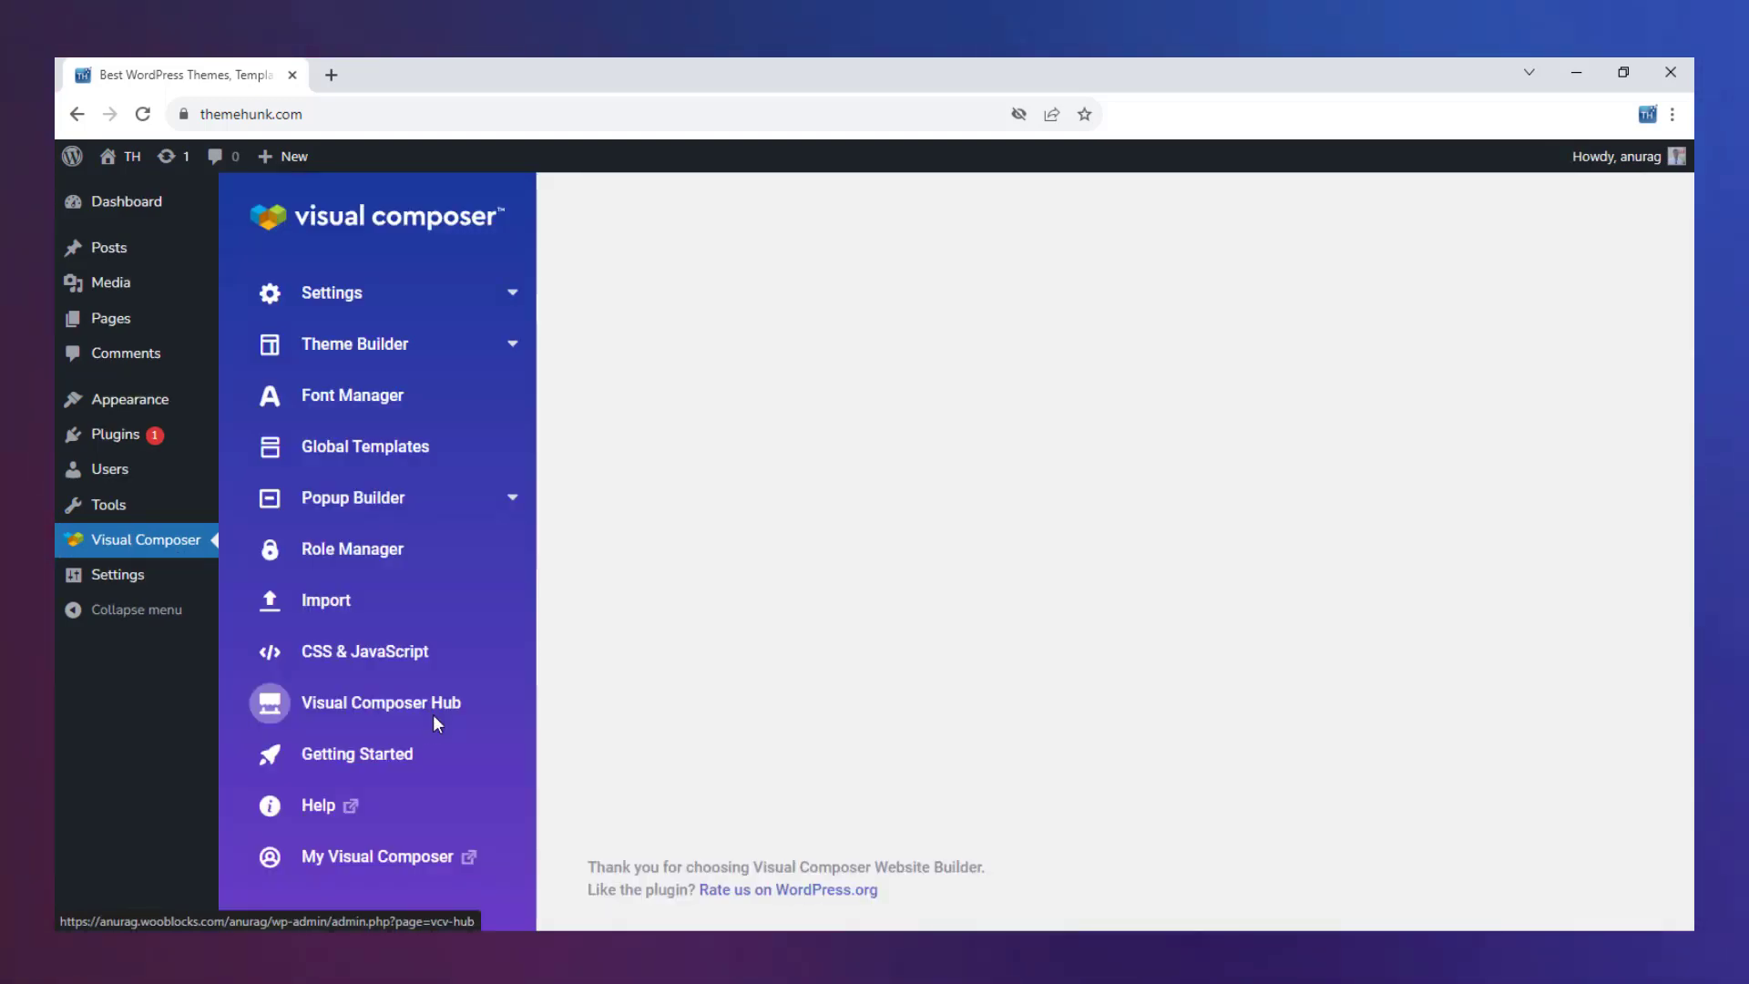
{"action": "scroll", "coordinate": [1666, 669], "scroll_direction": "down", "scroll_amount": 10}
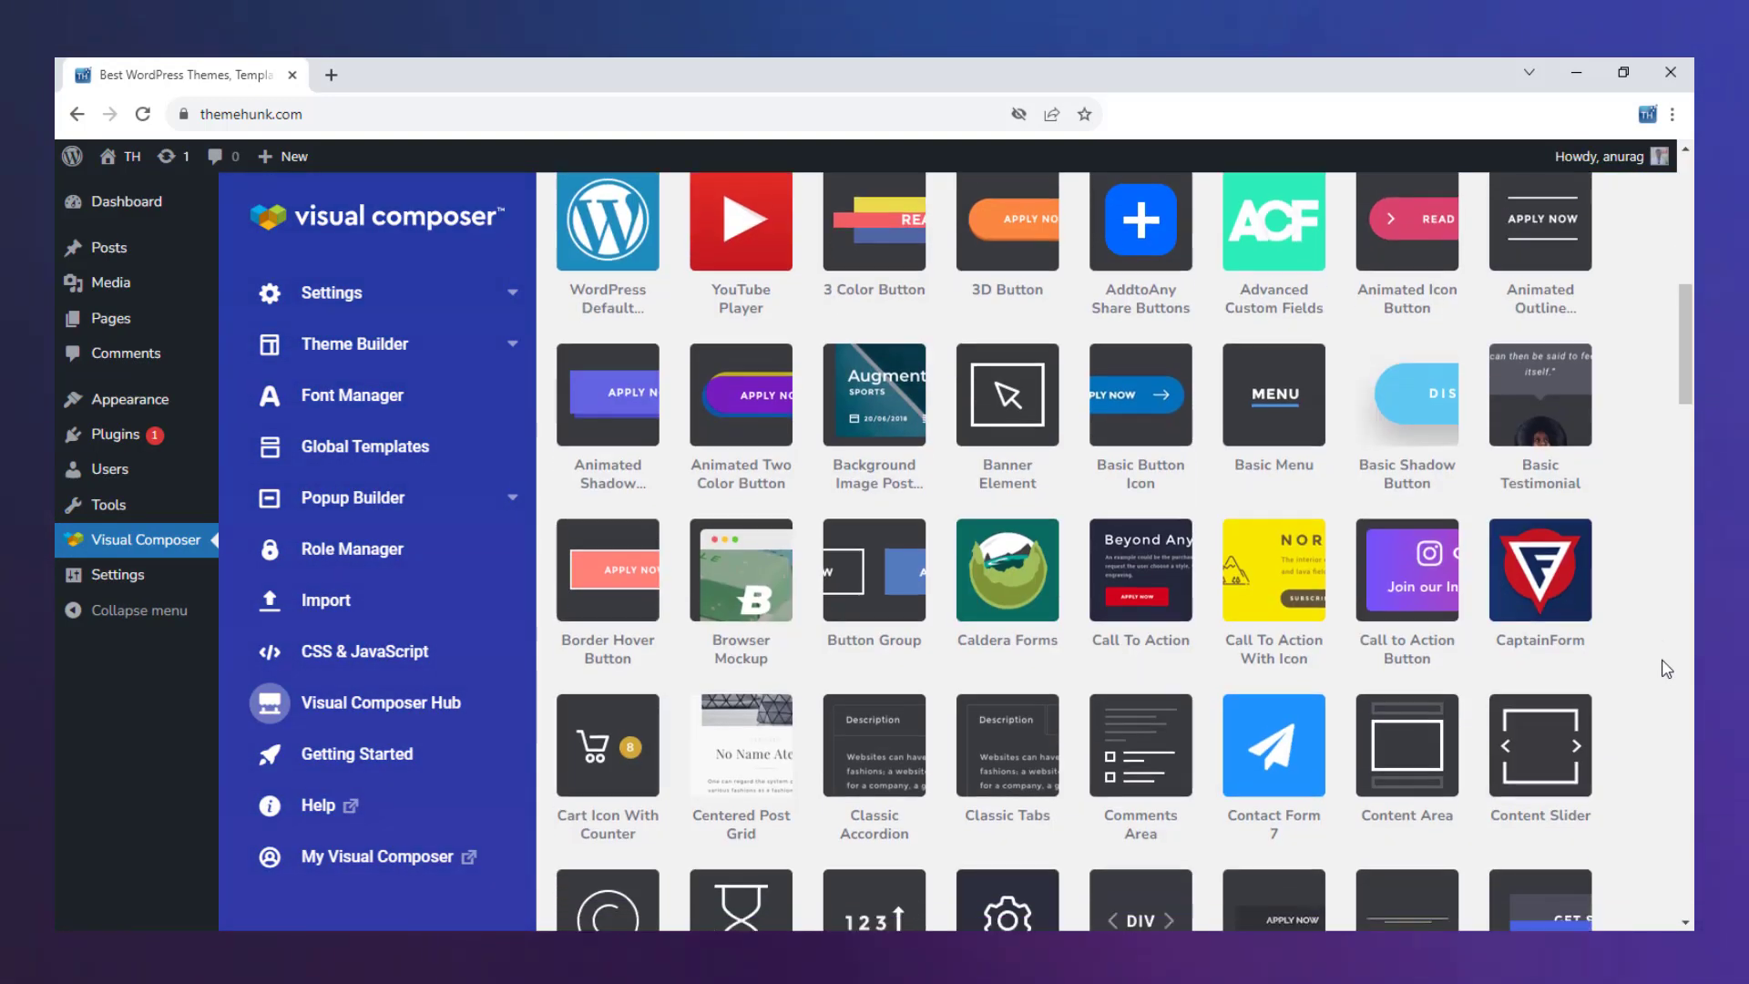
{"action": "scroll", "coordinate": [1666, 669], "scroll_direction": "up", "scroll_amount": 10}
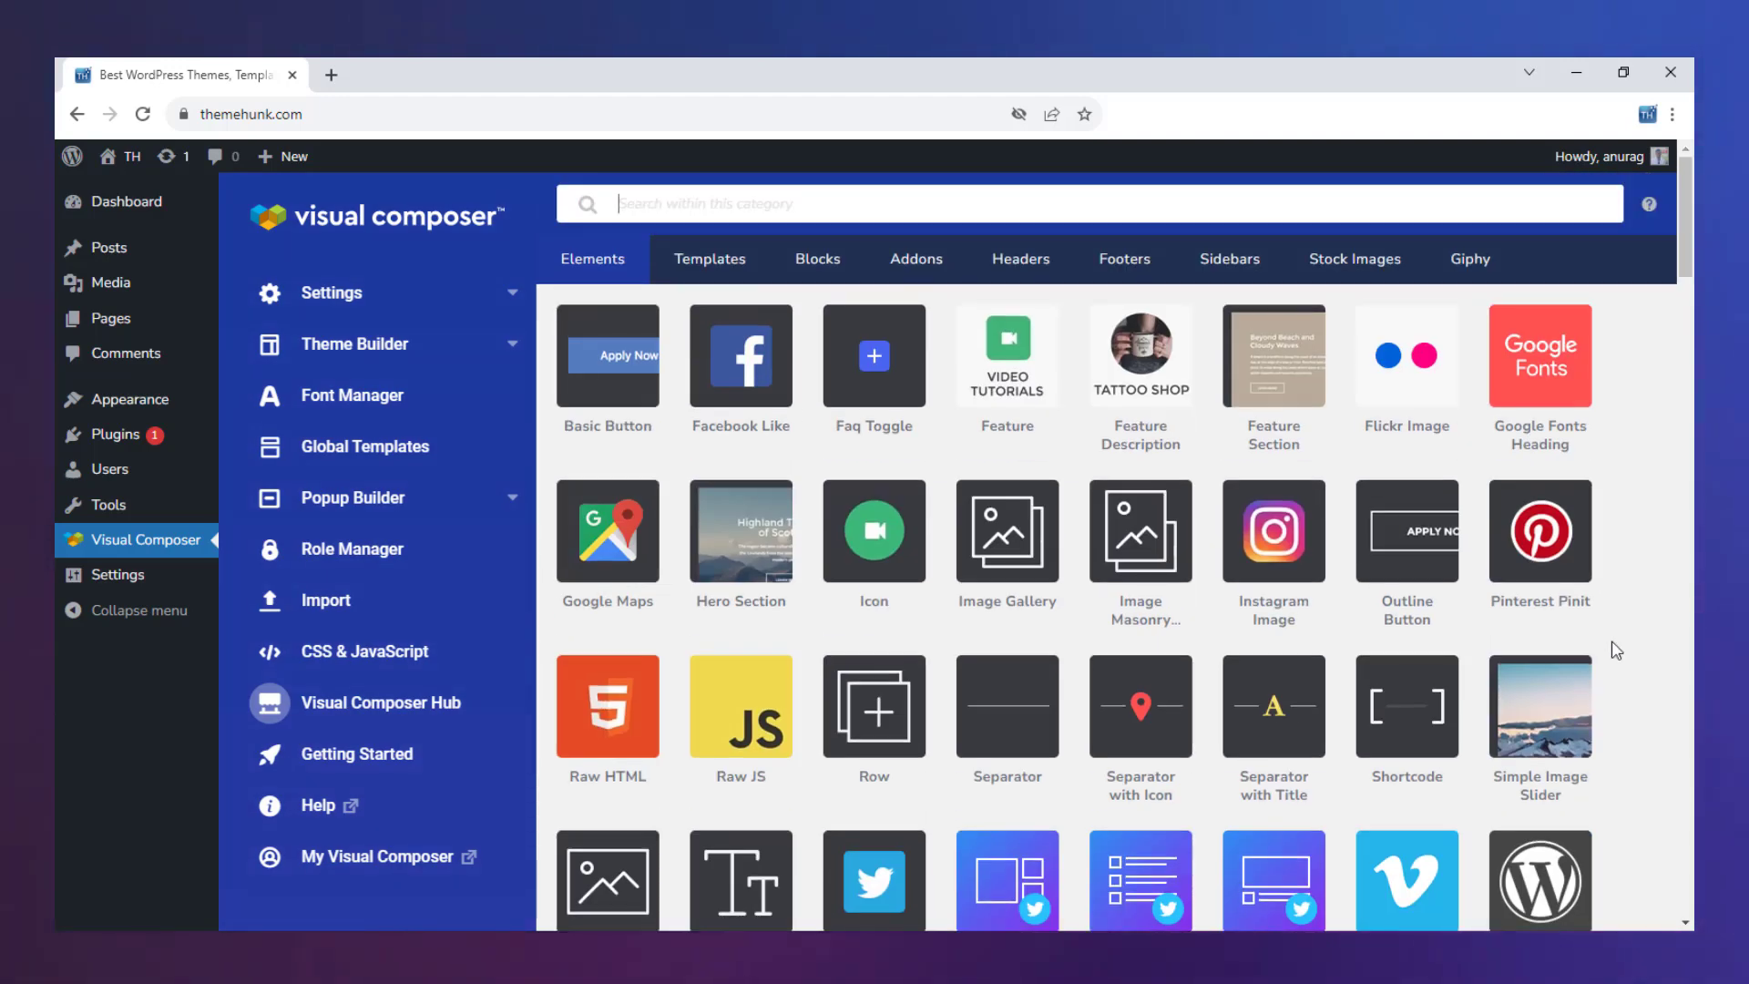
{"action": "left_click", "coordinate": [733, 257]}
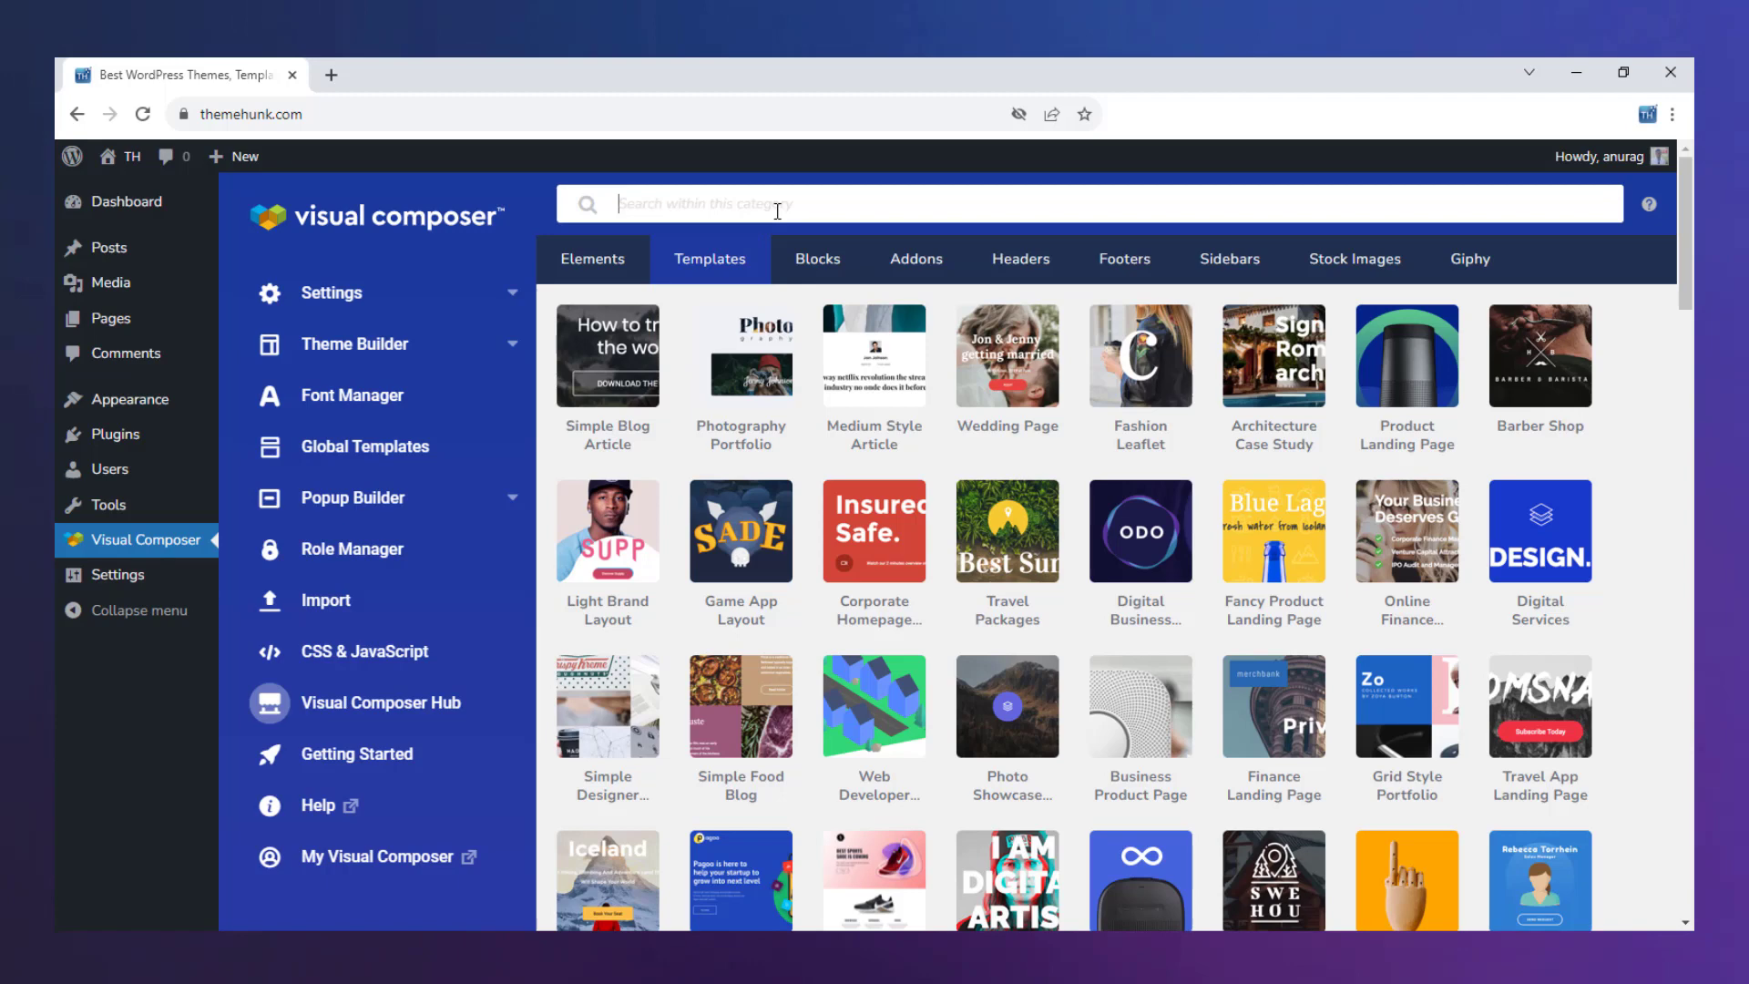
{"action": "type", "text": "shop"}
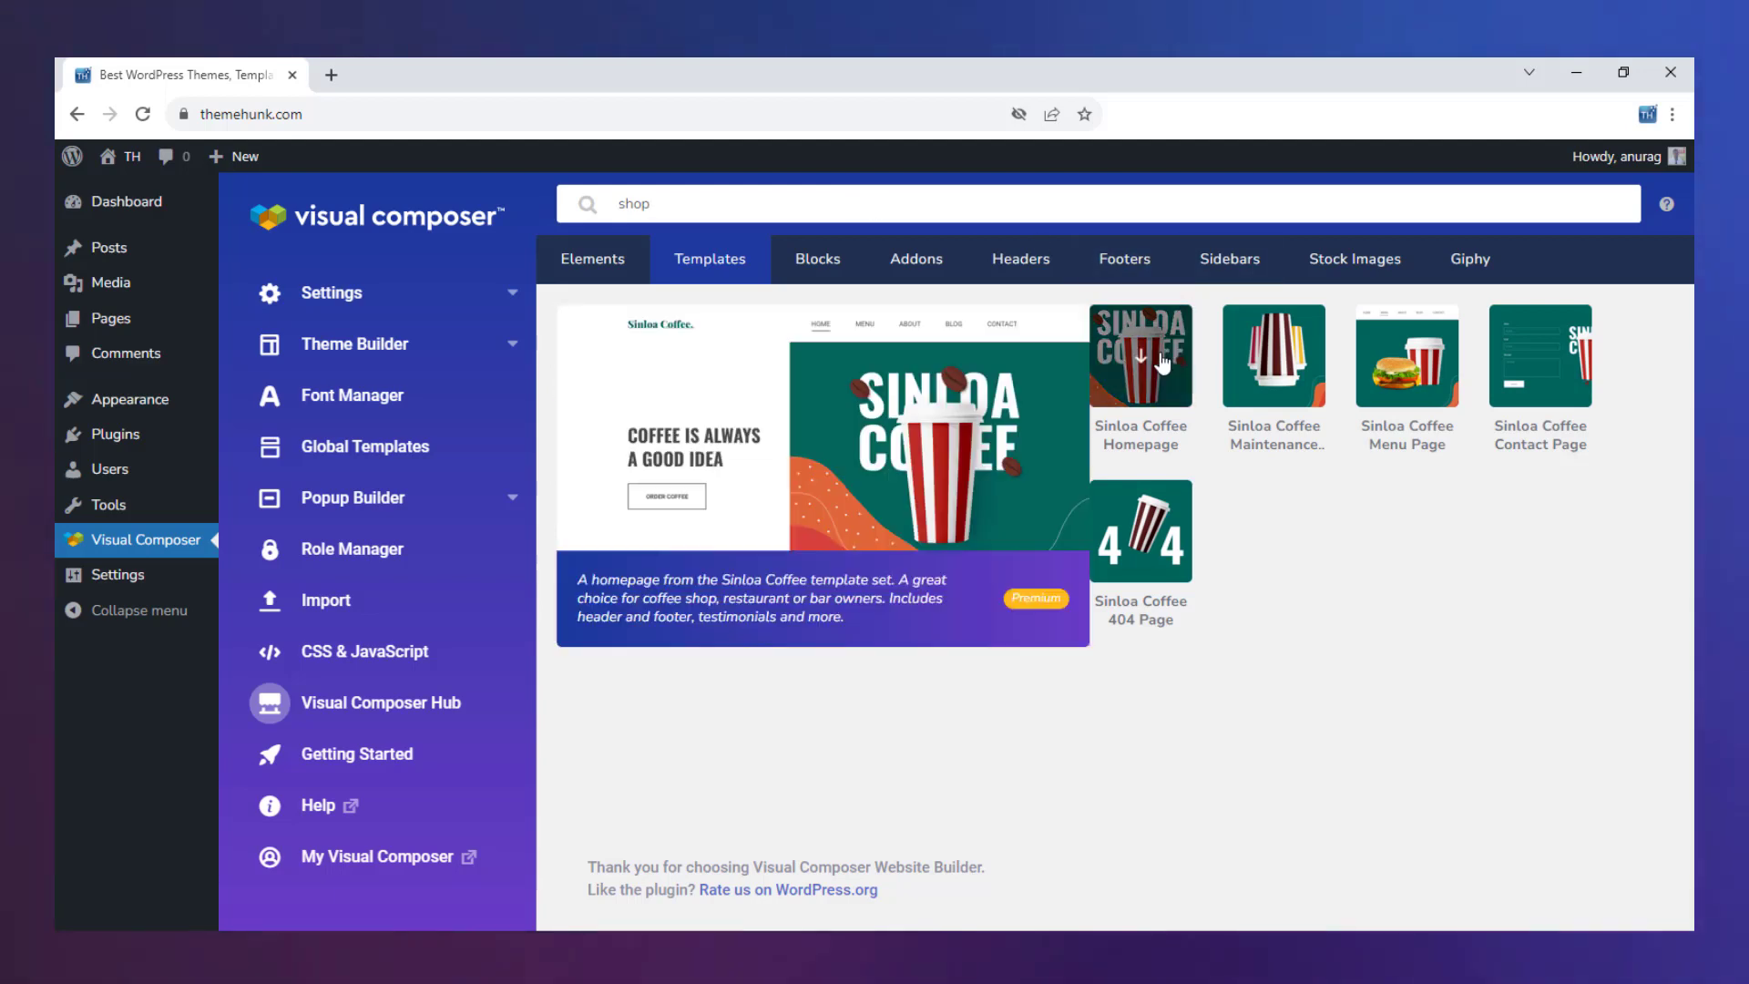
{"action": "mouse_move", "coordinate": [1410, 361]}
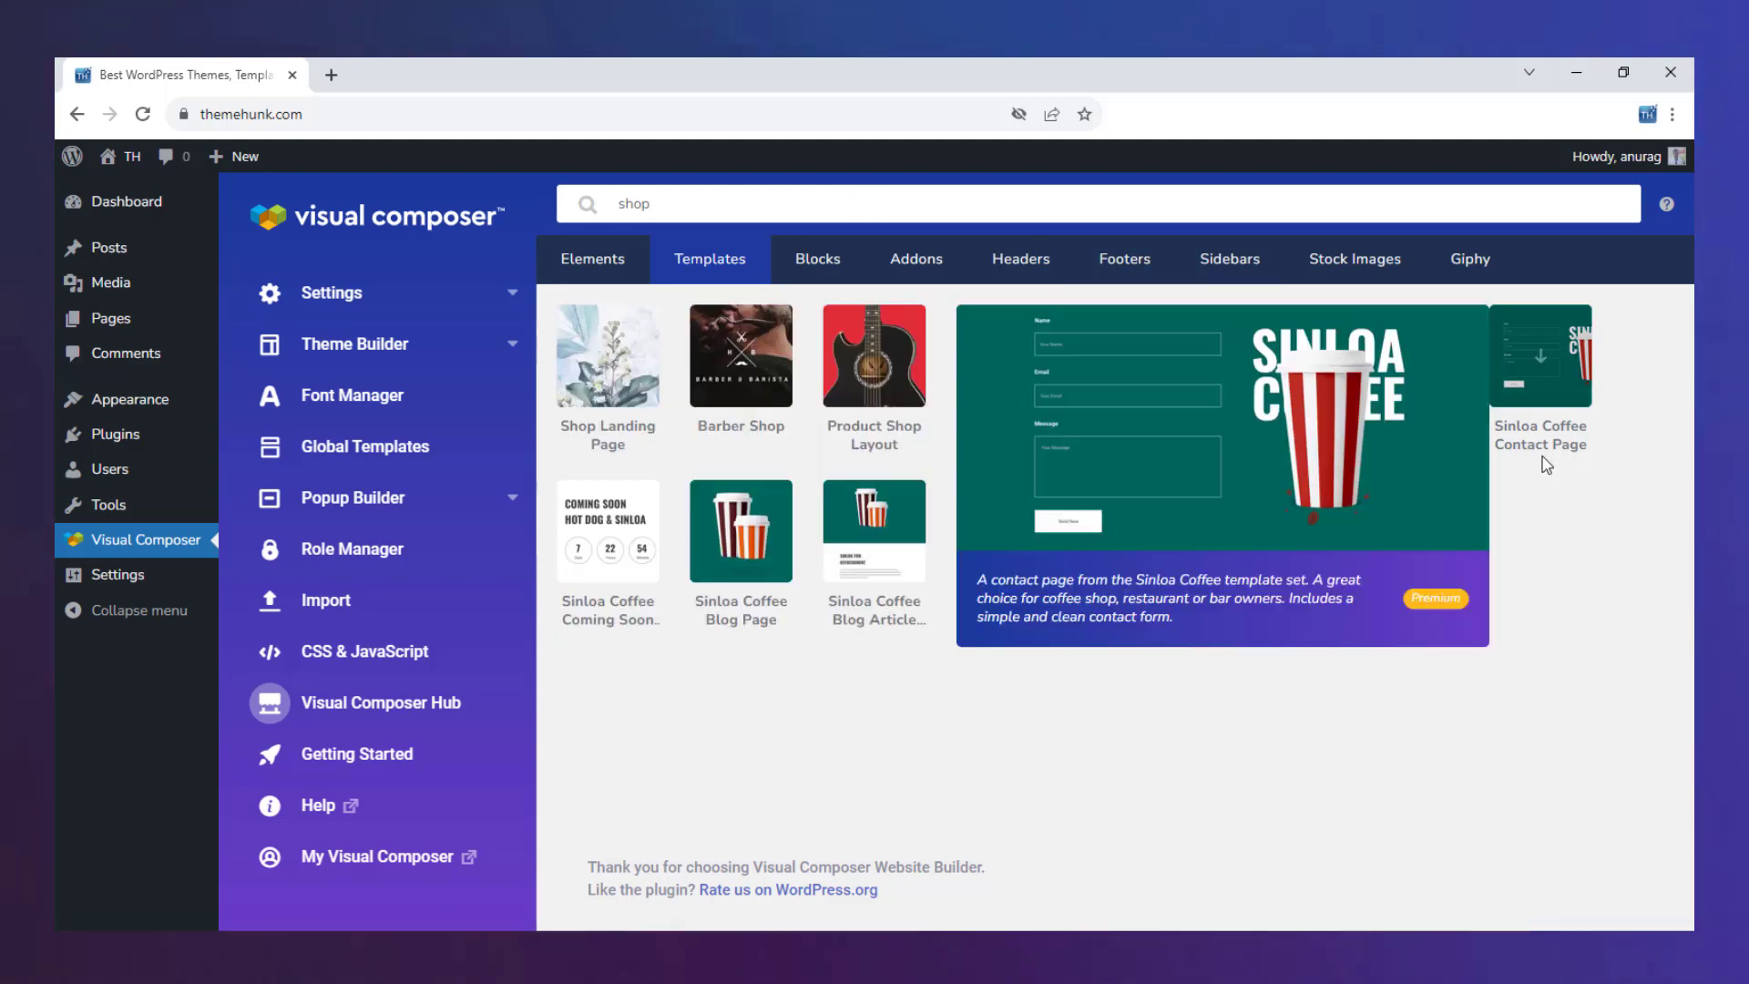
{"action": "mouse_move", "coordinate": [743, 521]}
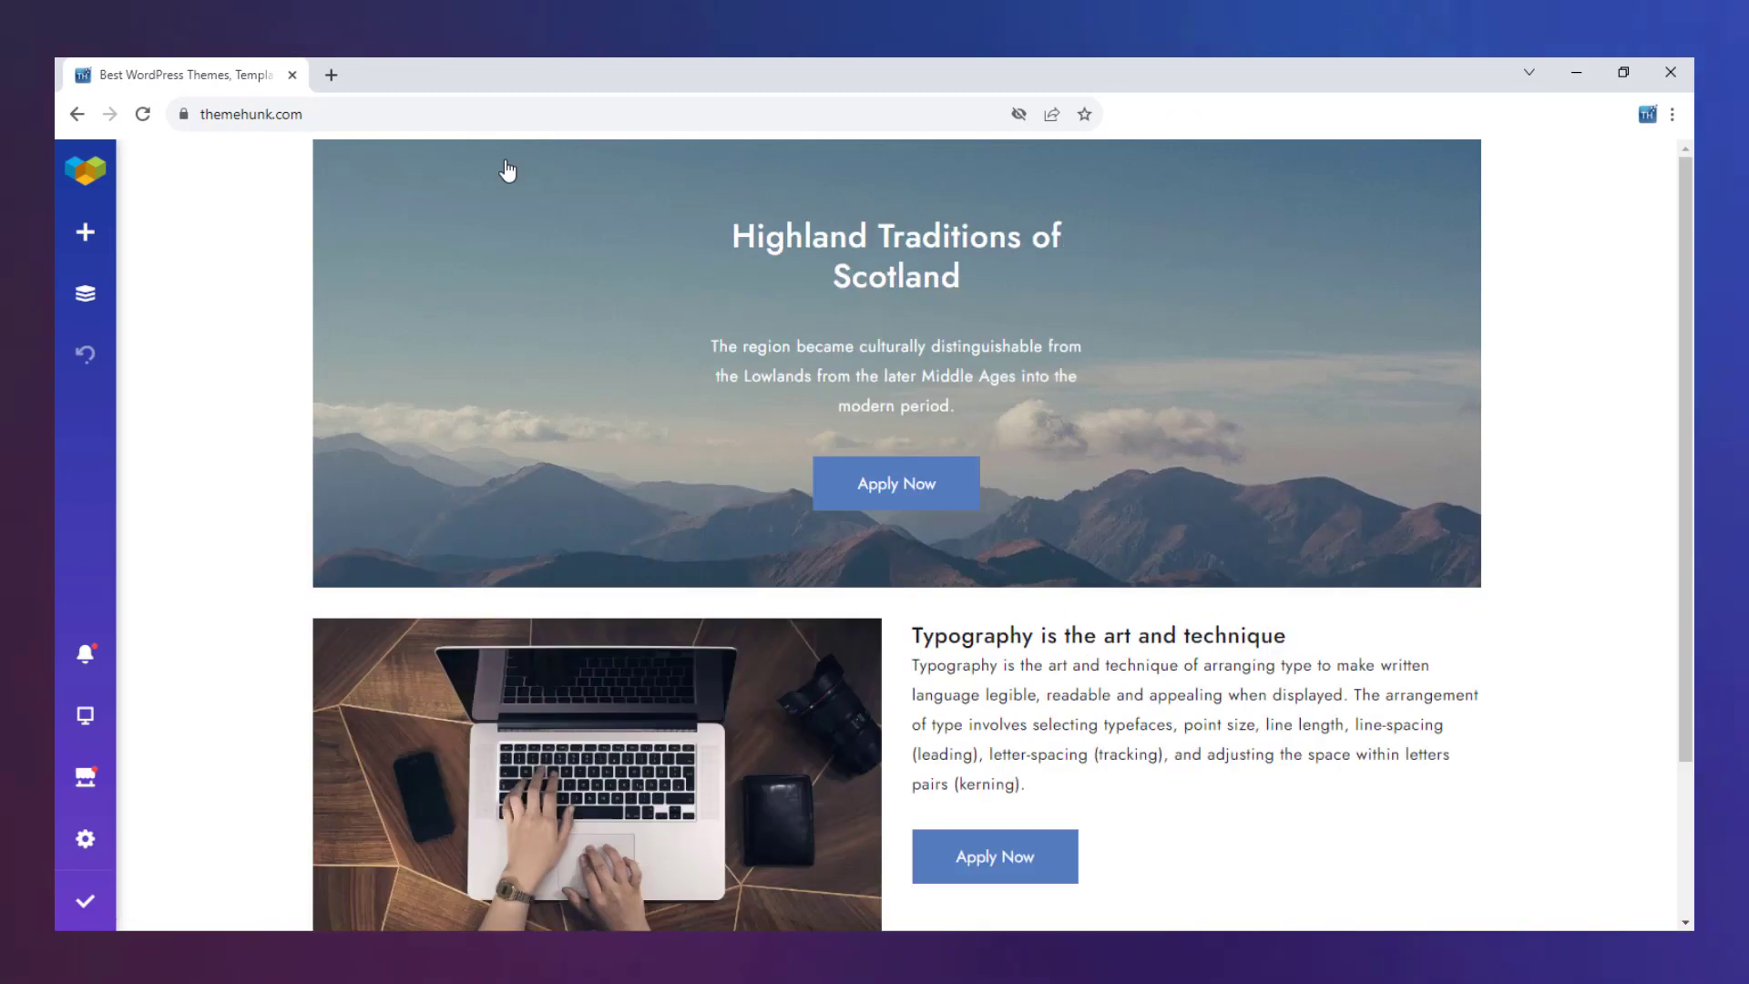
Remove the Highland Traditions hero row and the laptop Typography row
{"action": "mouse_move", "coordinate": [335, 162]}
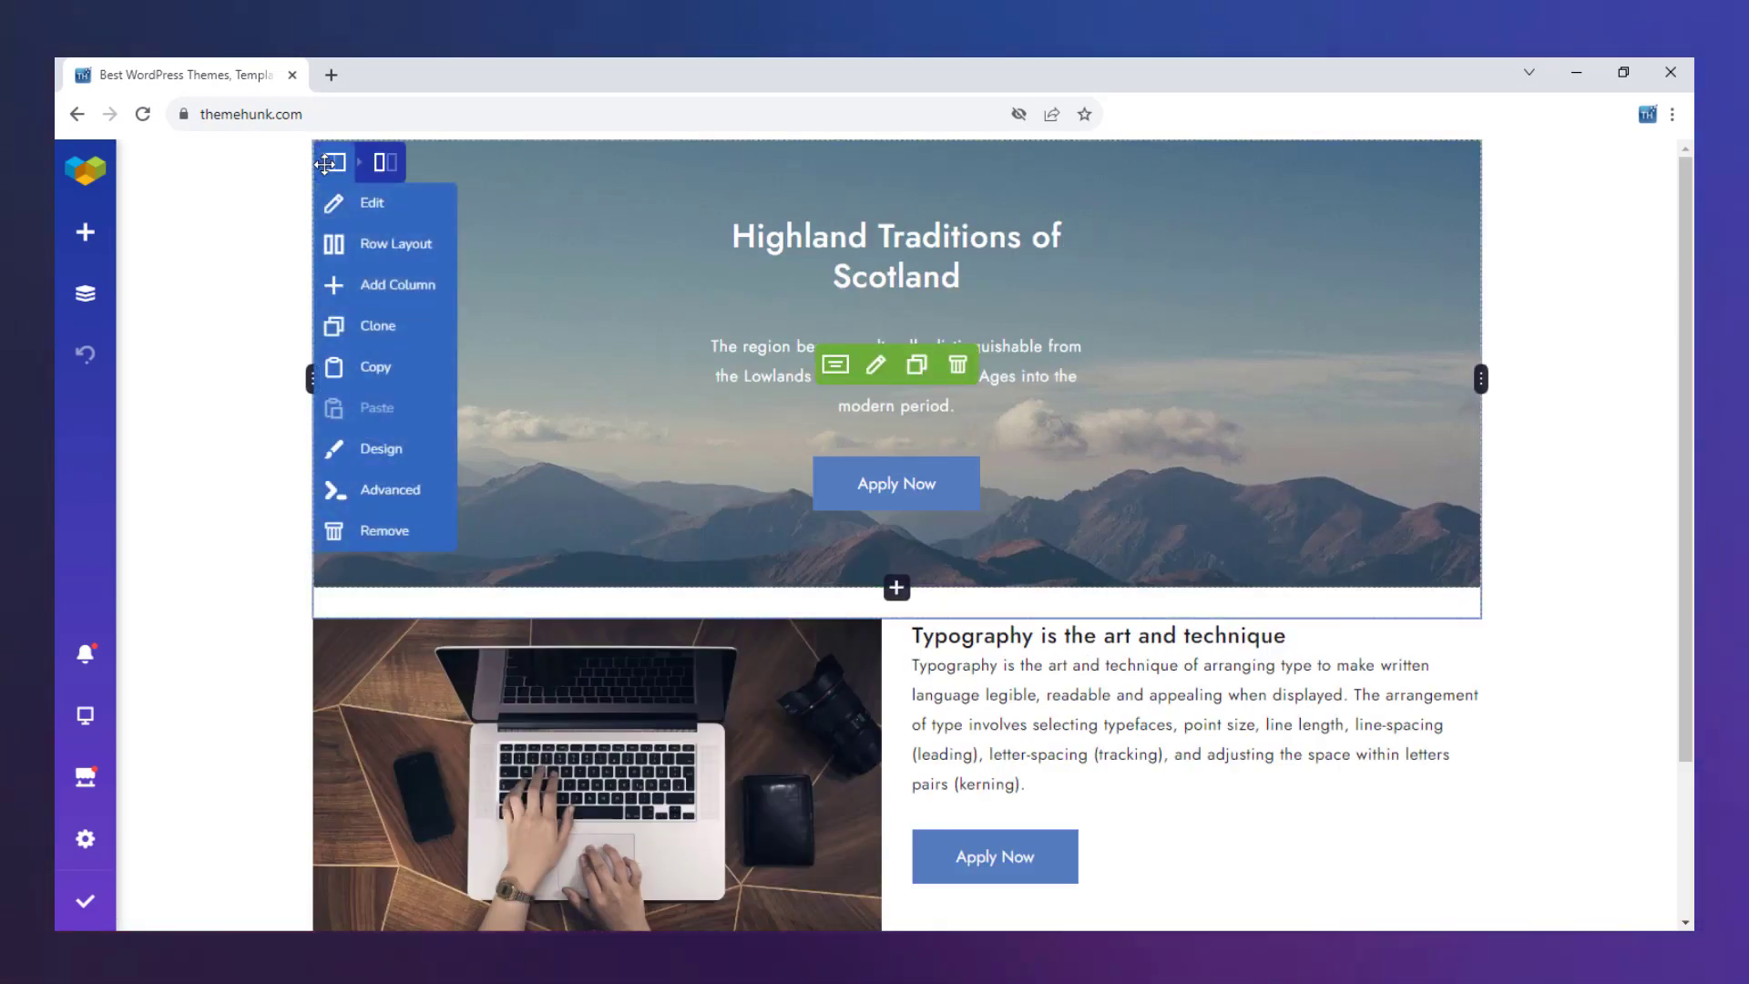
{"action": "left_click", "coordinate": [387, 531]}
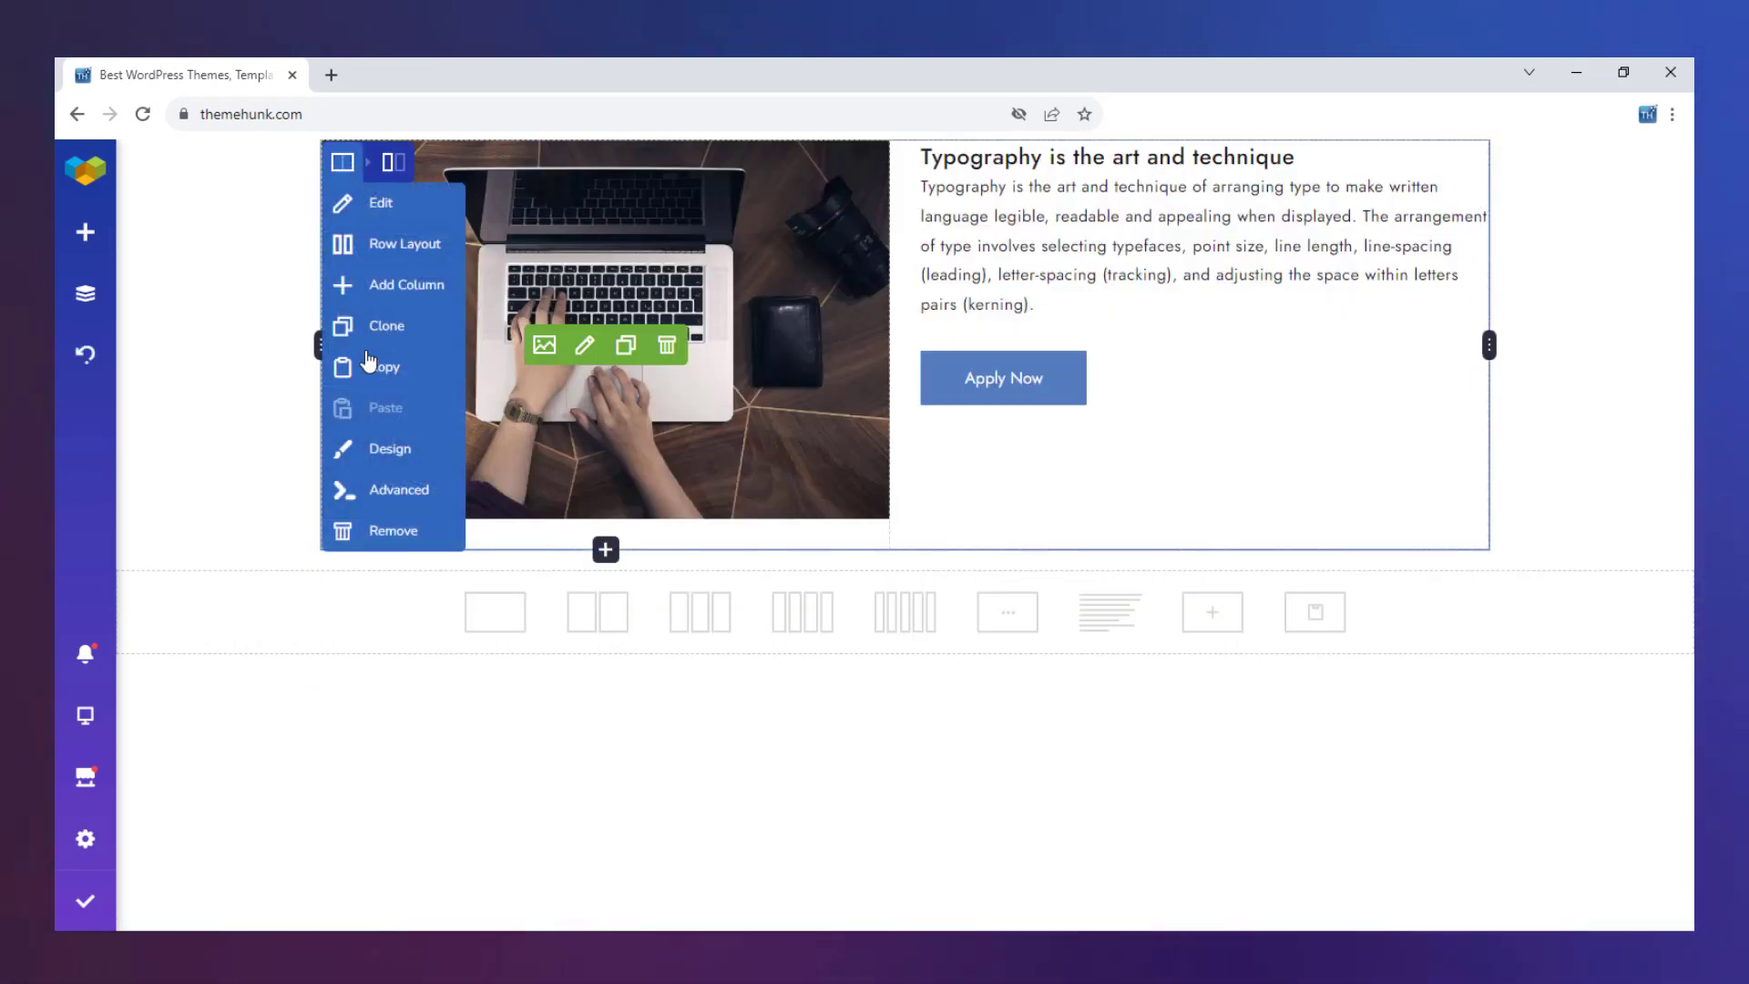
{"action": "left_click", "coordinate": [387, 530]}
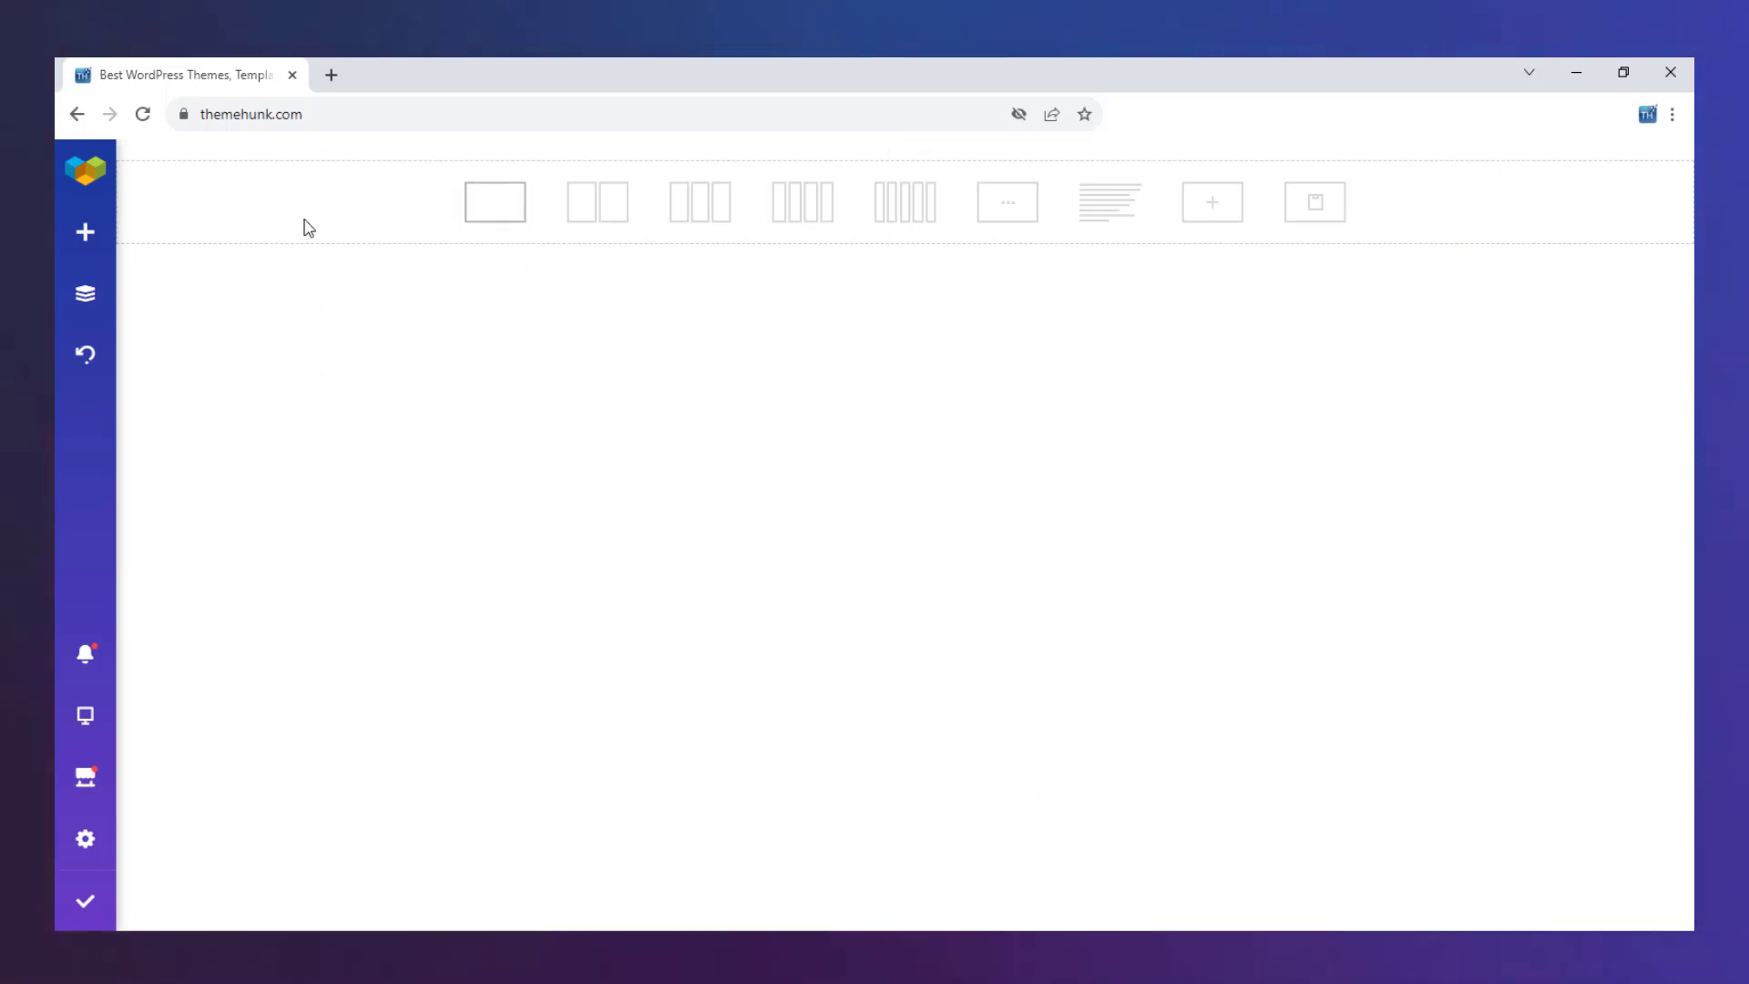
Insert the Sinloa Coffee Homepage template and publish the page
{"action": "left_click", "coordinate": [79, 239]}
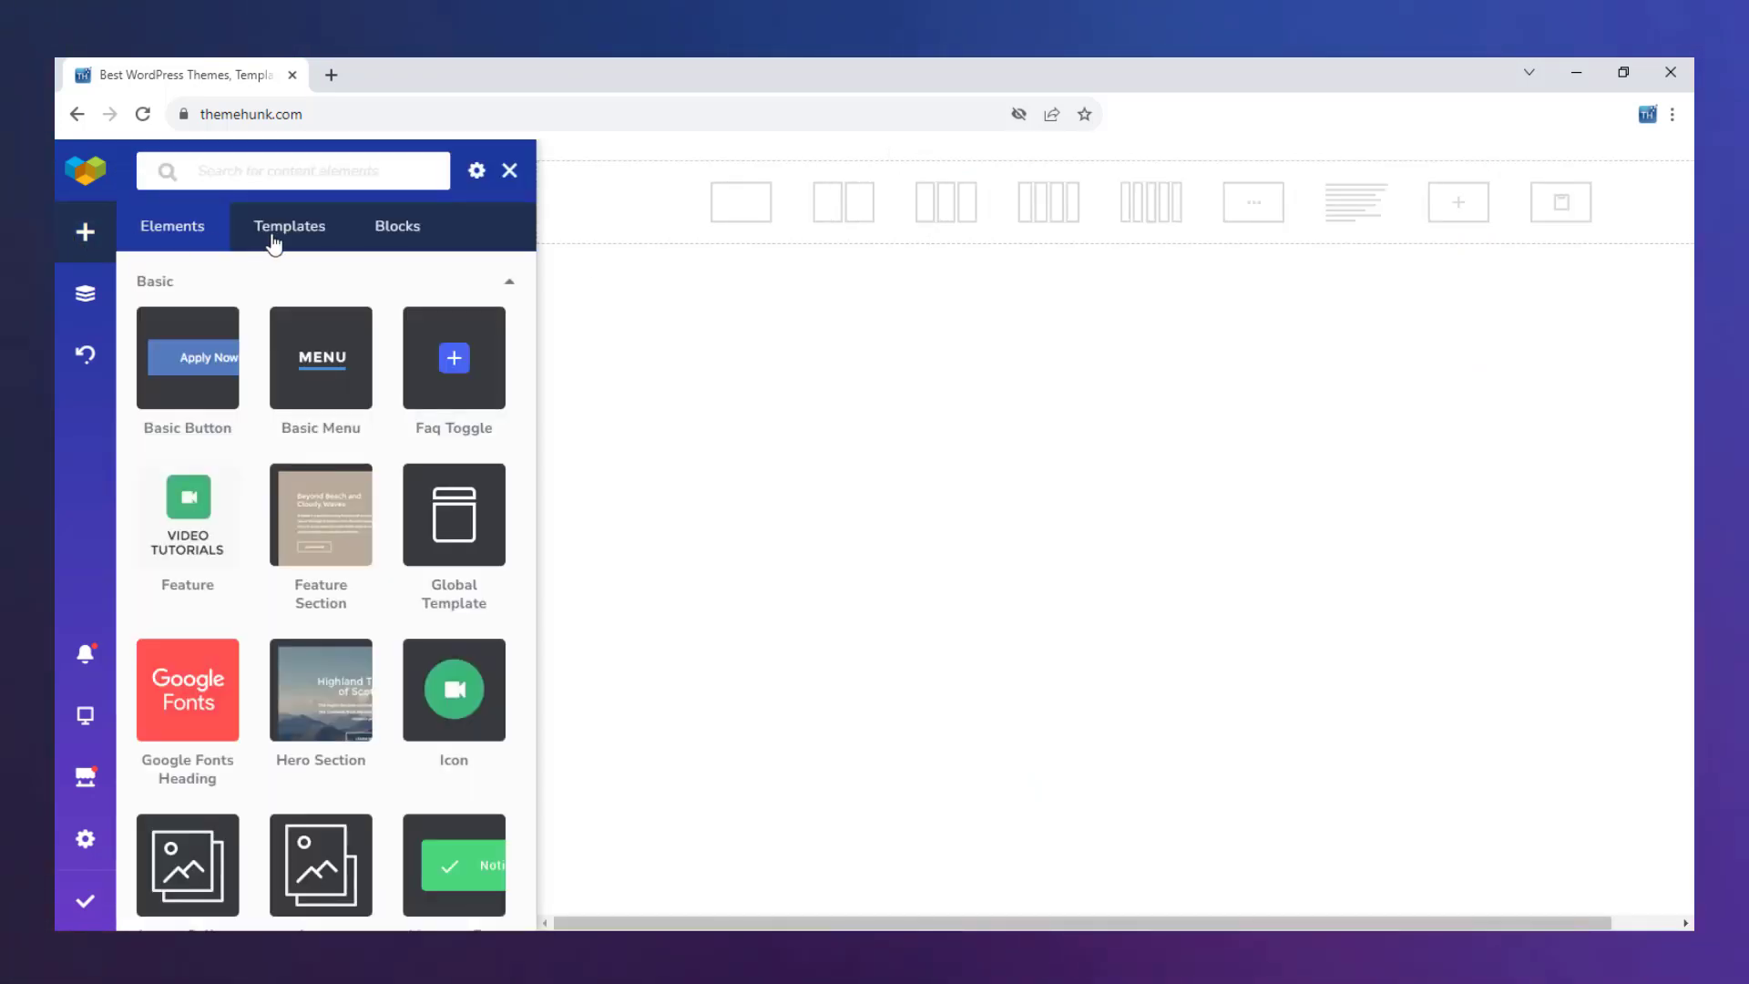
{"action": "left_click", "coordinate": [275, 238]}
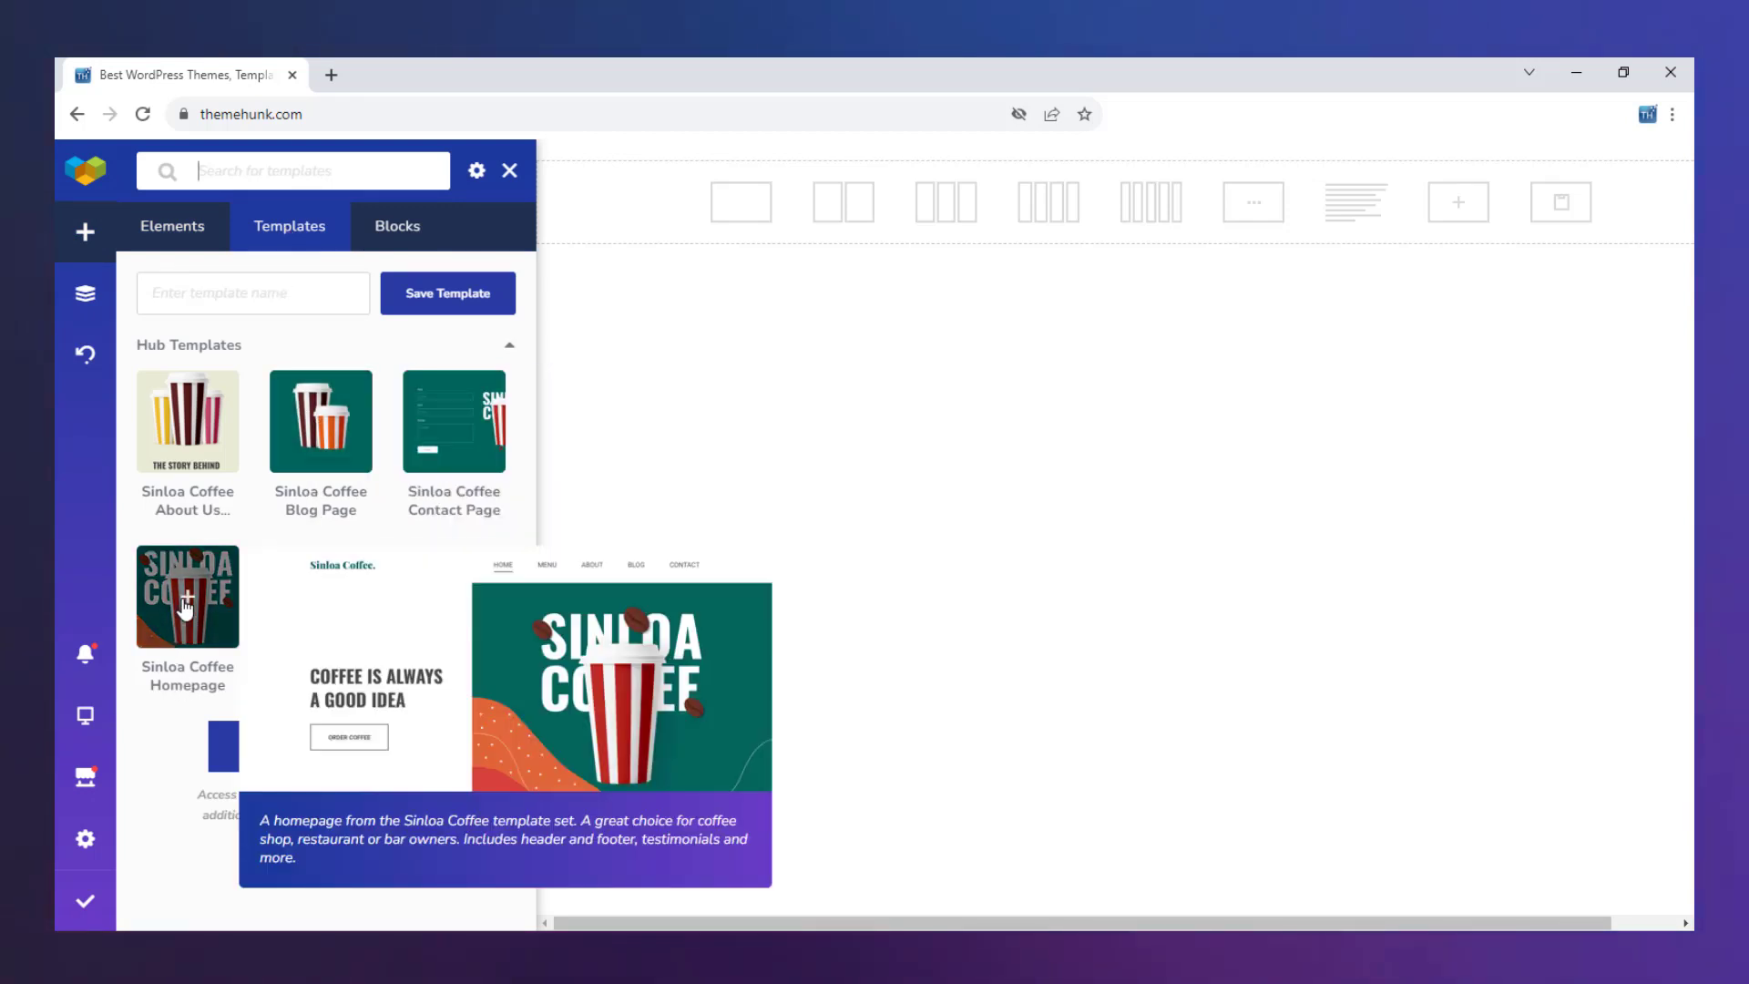
{"action": "left_click", "coordinate": [193, 626]}
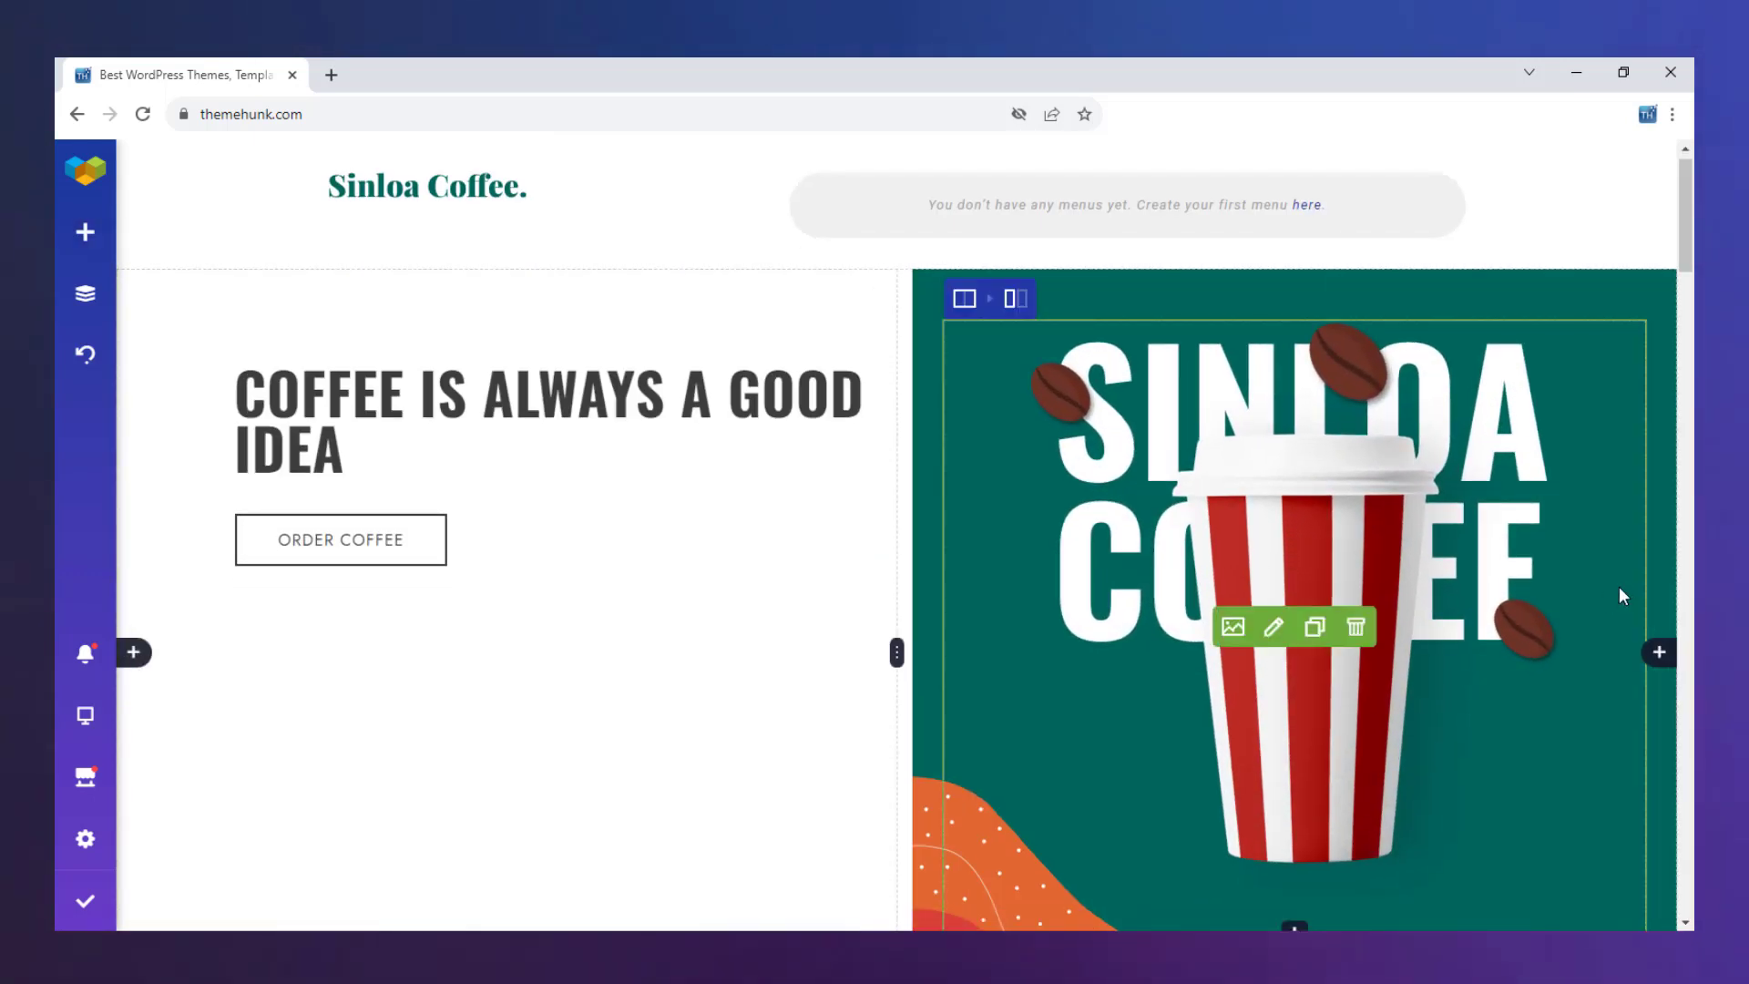
{"action": "scroll", "coordinate": [1619, 588], "scroll_direction": "down", "scroll_amount": 20}
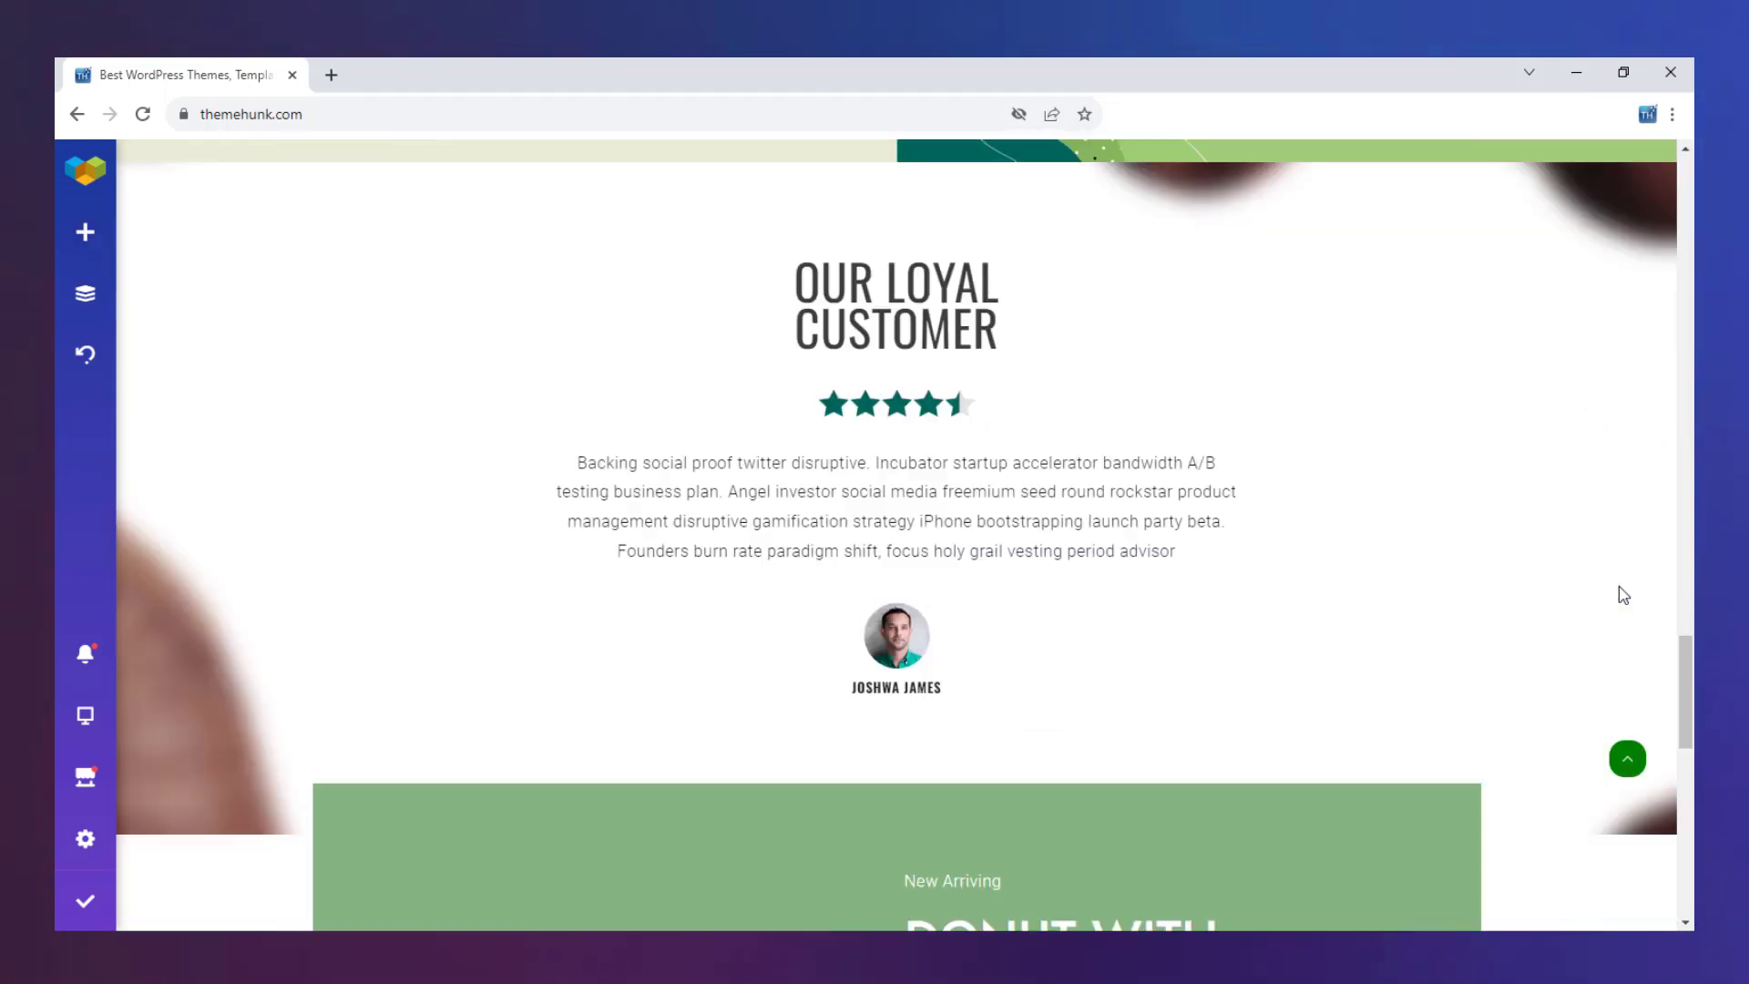
{"action": "scroll", "coordinate": [1621, 594], "scroll_direction": "up", "scroll_amount": 20}
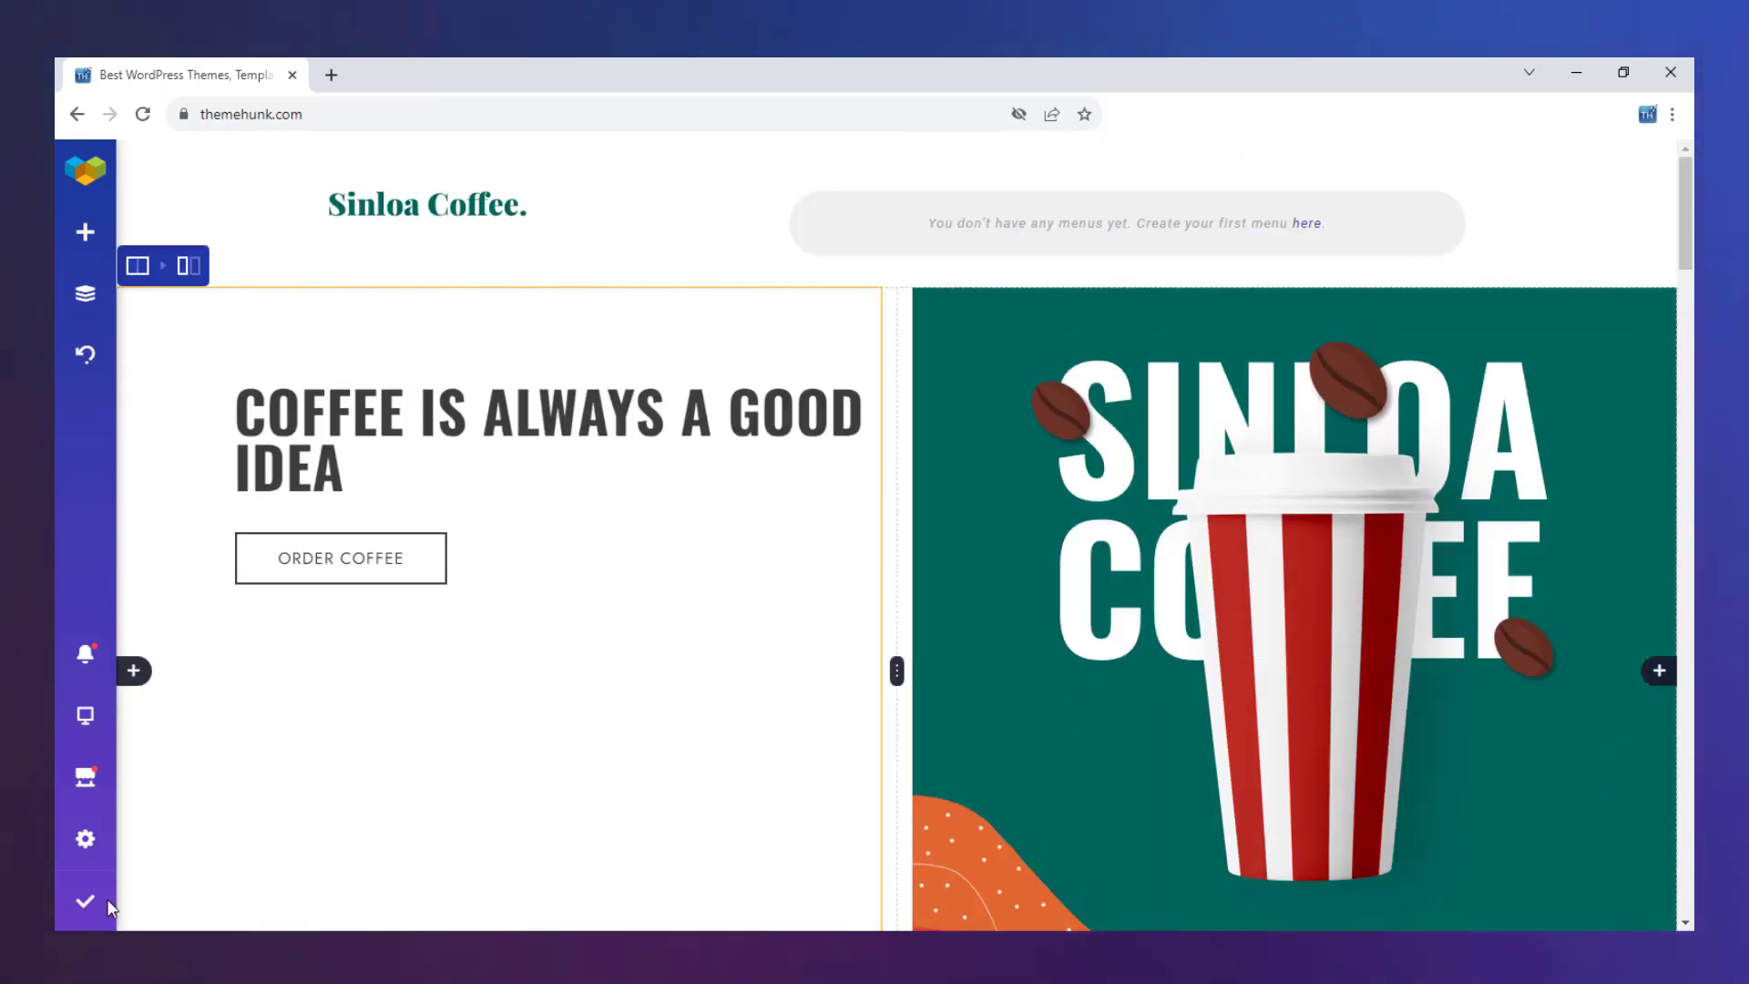
{"action": "left_click", "coordinate": [108, 902]}
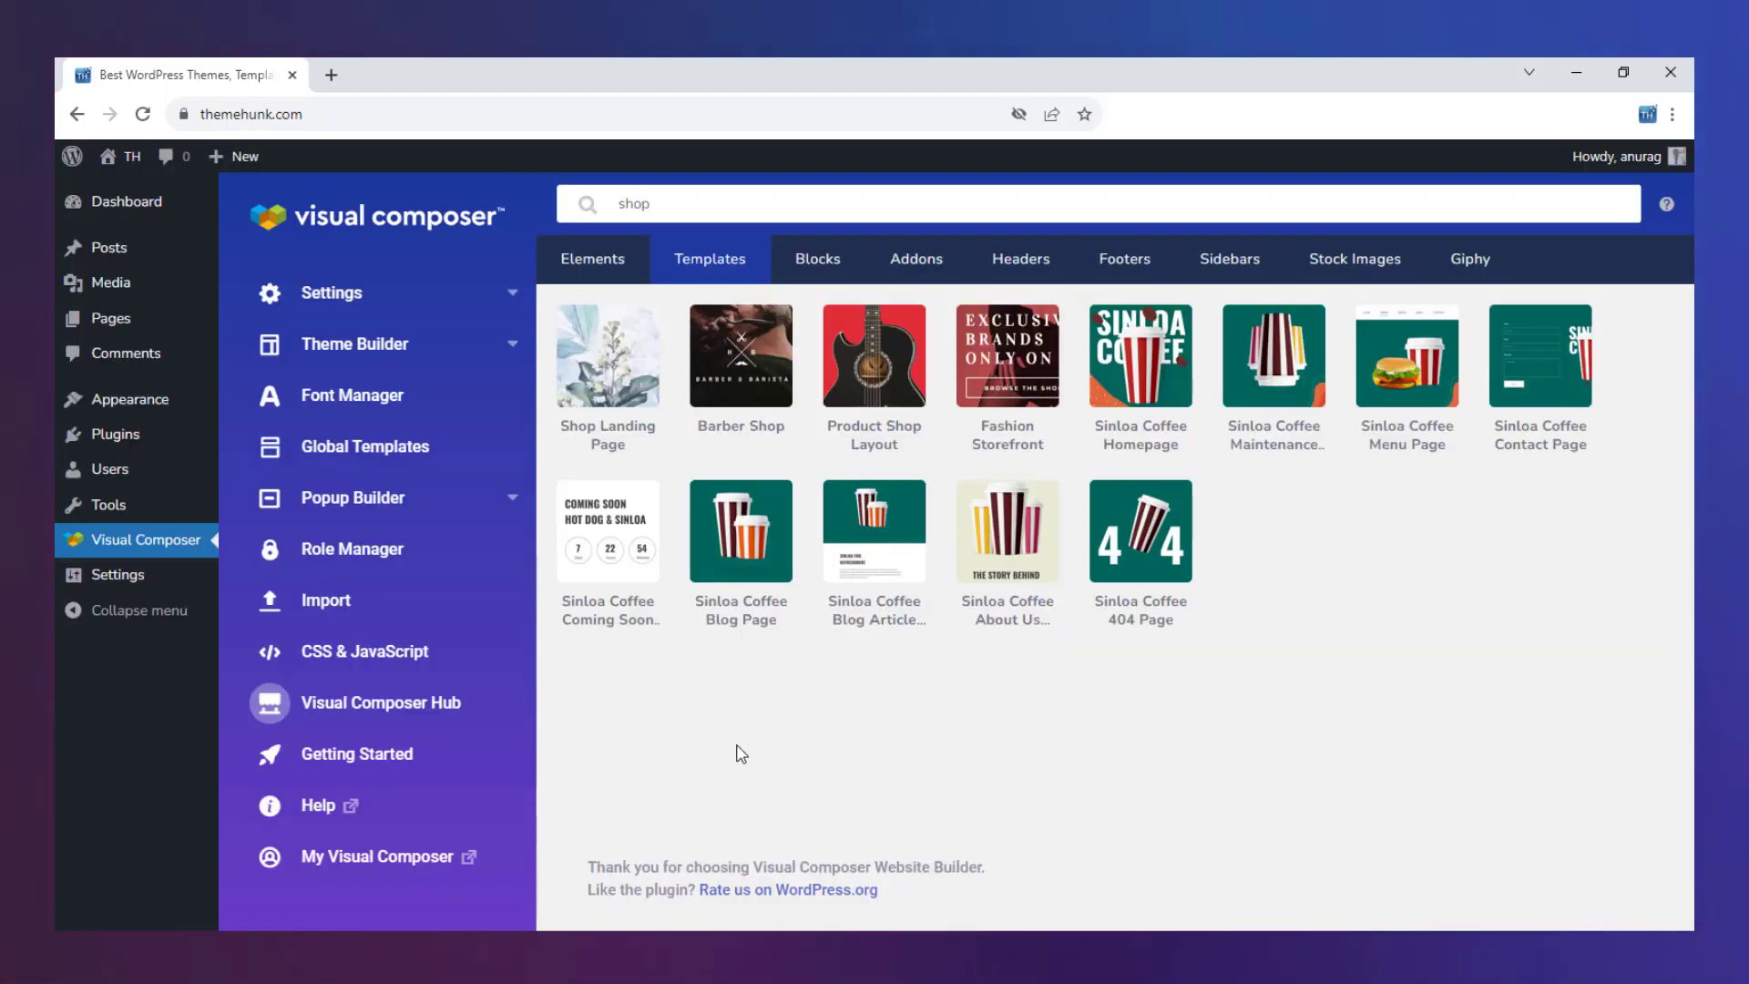
Keep Visual Composer #10 as the static homepage in Reading settings, then go to Pages
{"action": "mouse_move", "coordinate": [137, 574]}
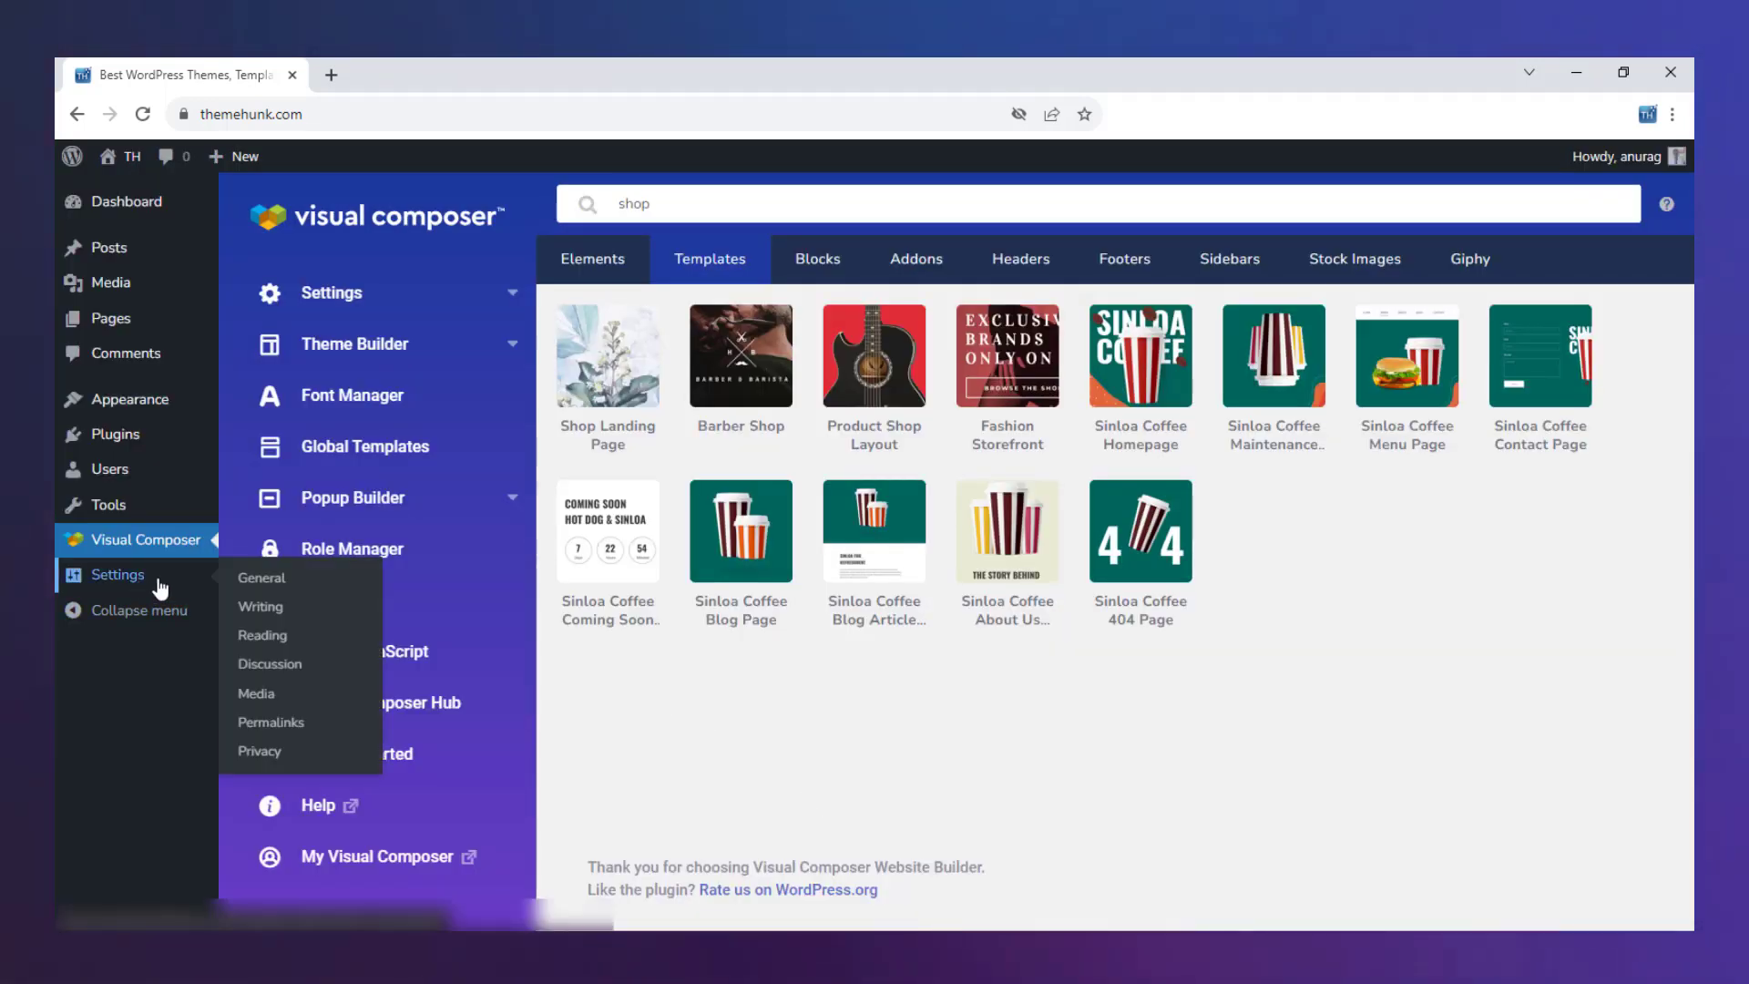
{"action": "left_click", "coordinate": [255, 642]}
{"action": "left_click", "coordinate": [601, 353]}
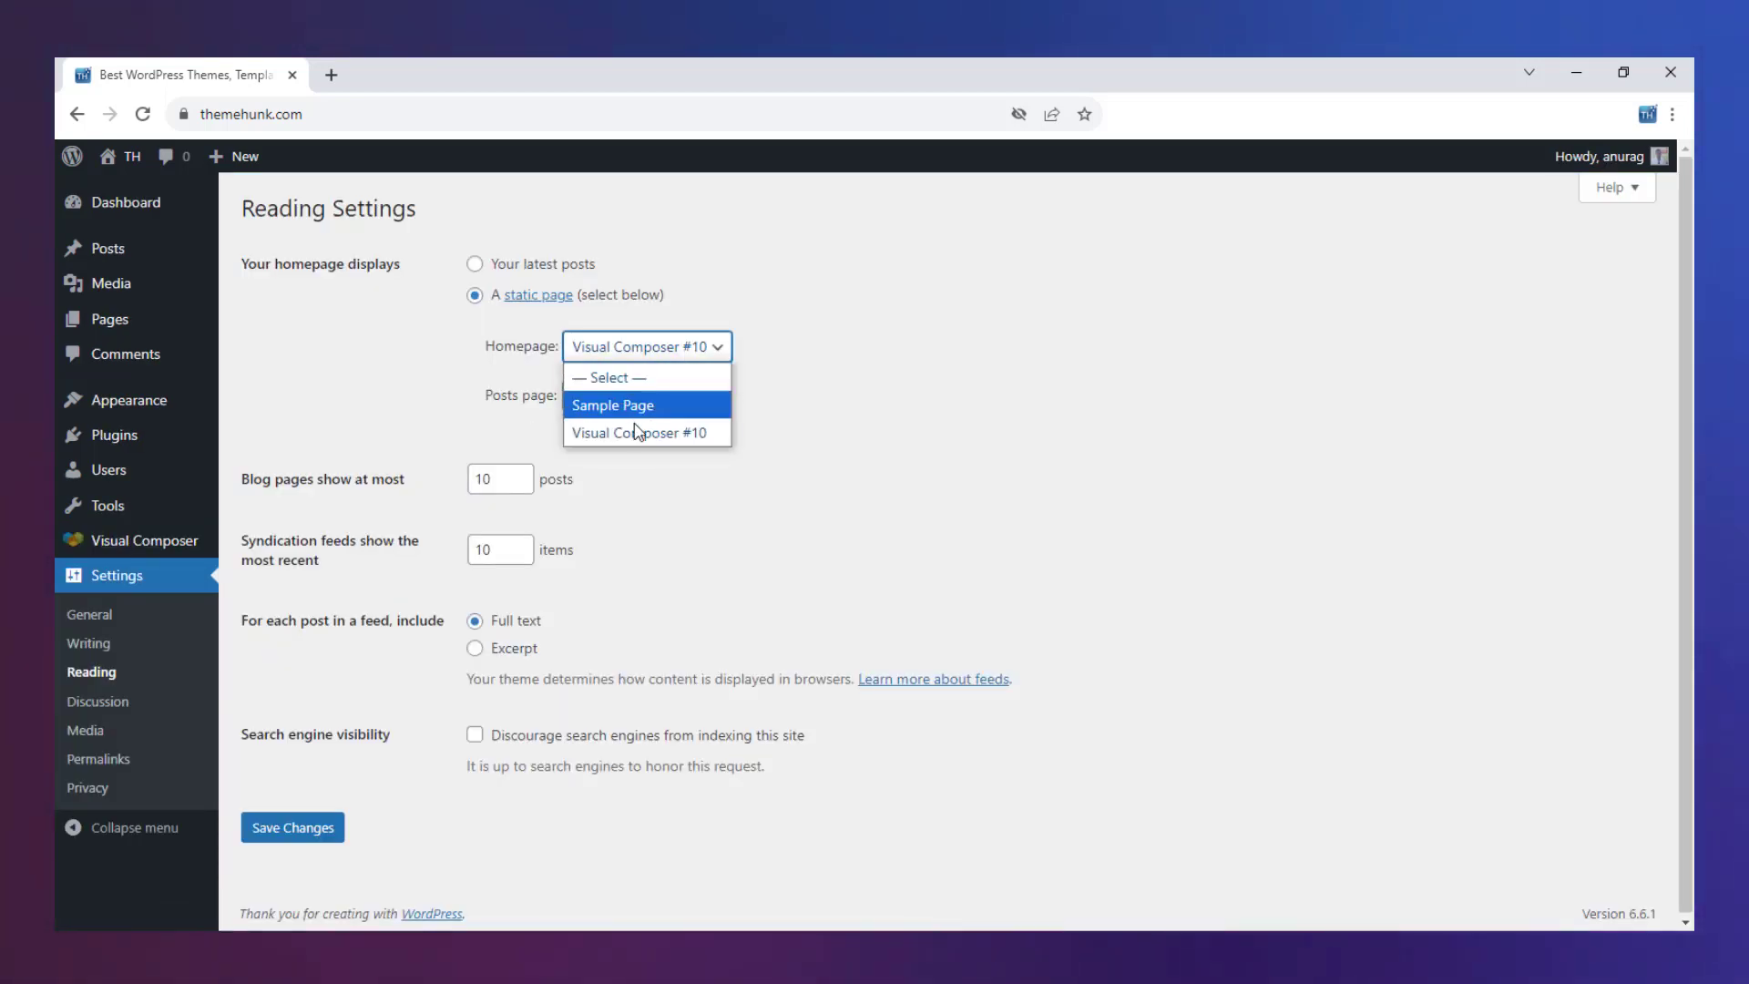
{"action": "left_click", "coordinate": [634, 428]}
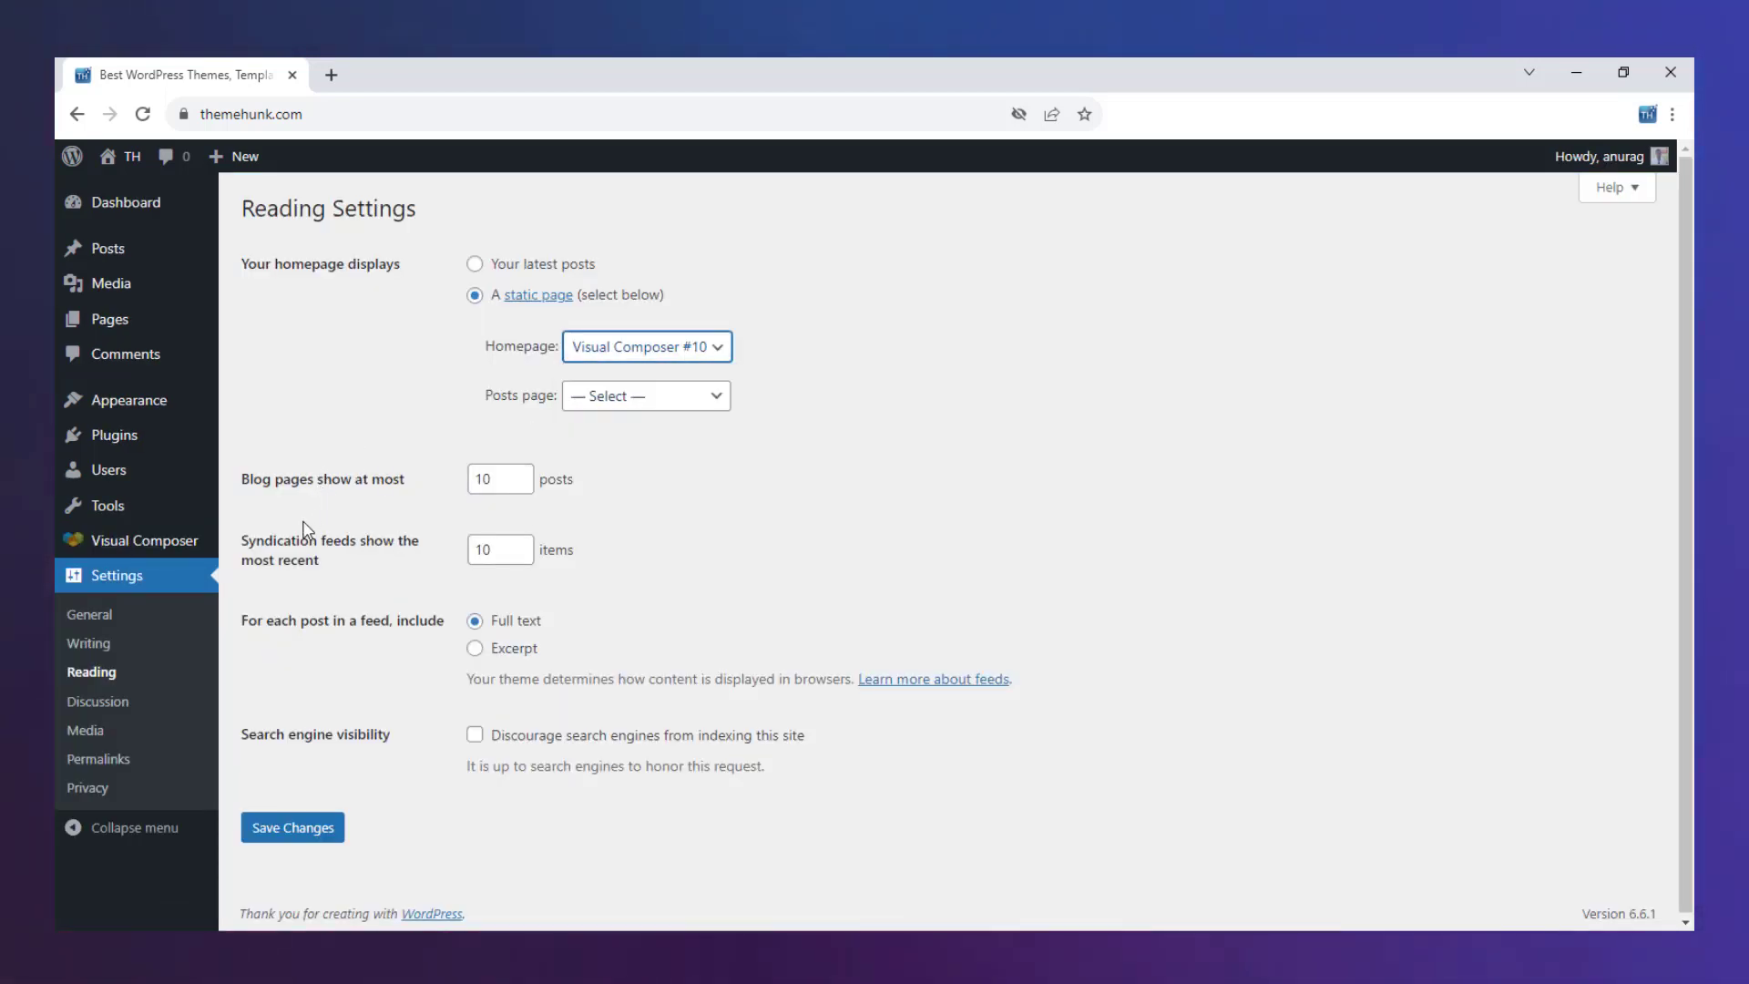
{"action": "left_click", "coordinate": [144, 541]}
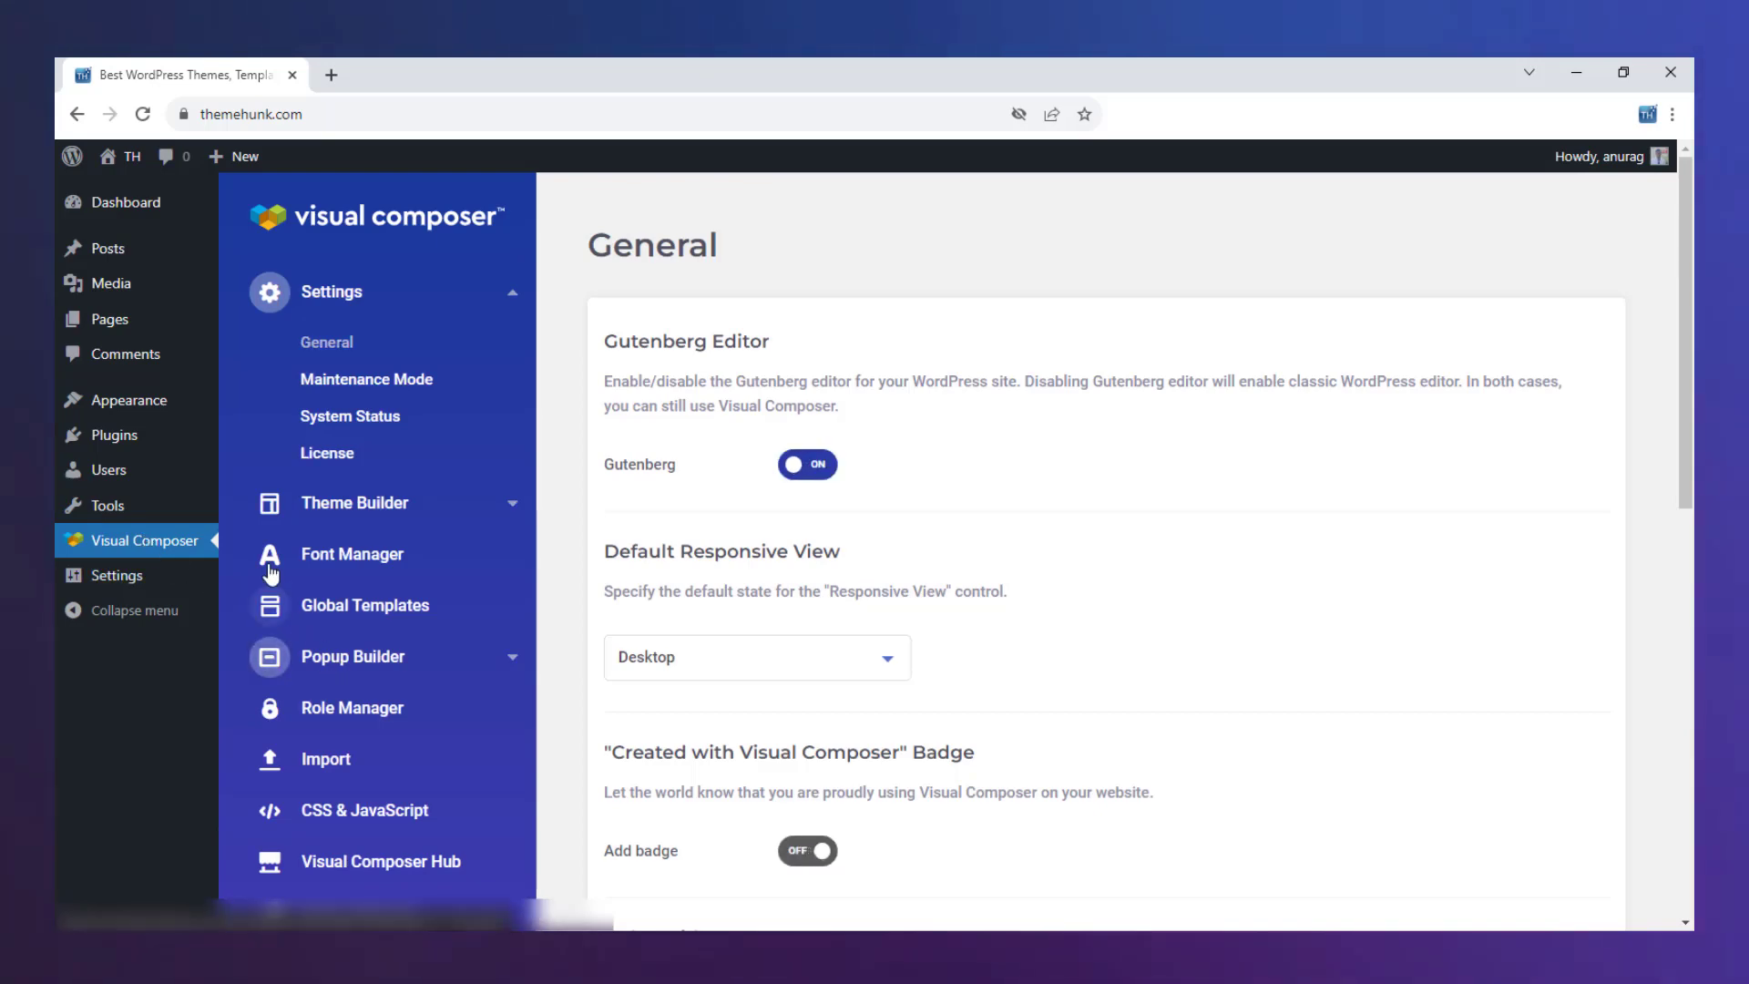
{"action": "left_click", "coordinate": [110, 320]}
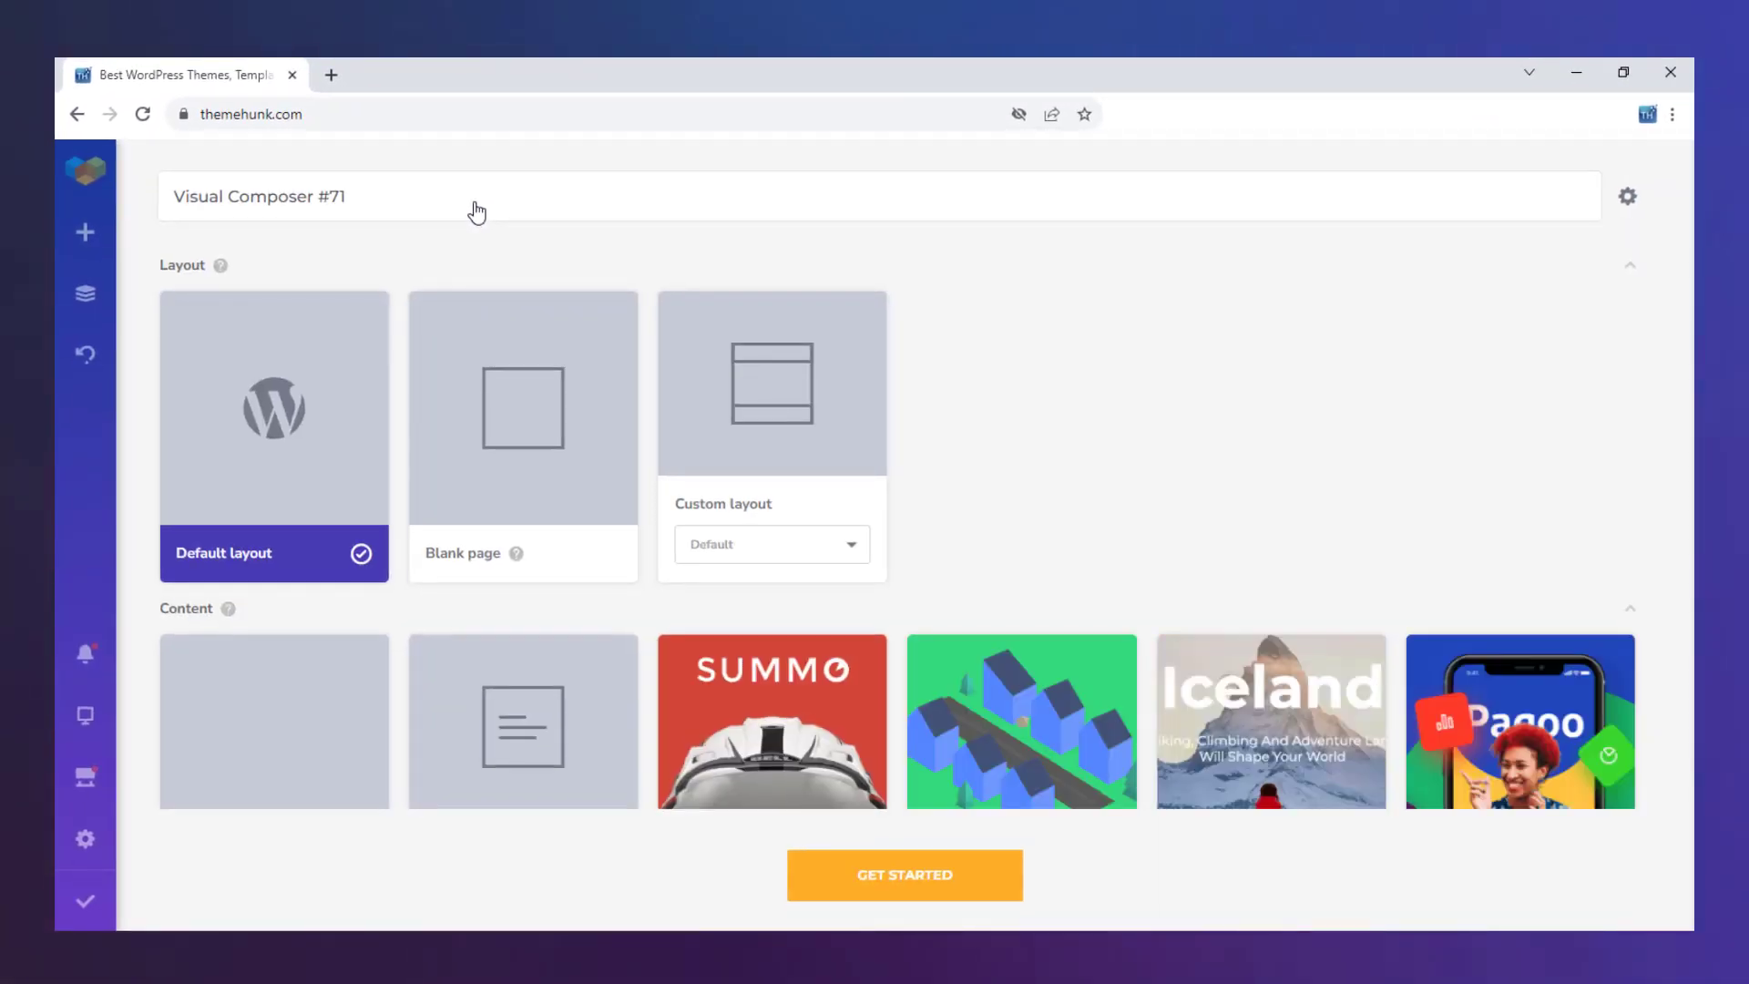
Title the new page 'Menu' and start it from a blank page layout
{"action": "left_click_drag", "start_coordinate": [383, 197], "coordinate": [171, 197]}
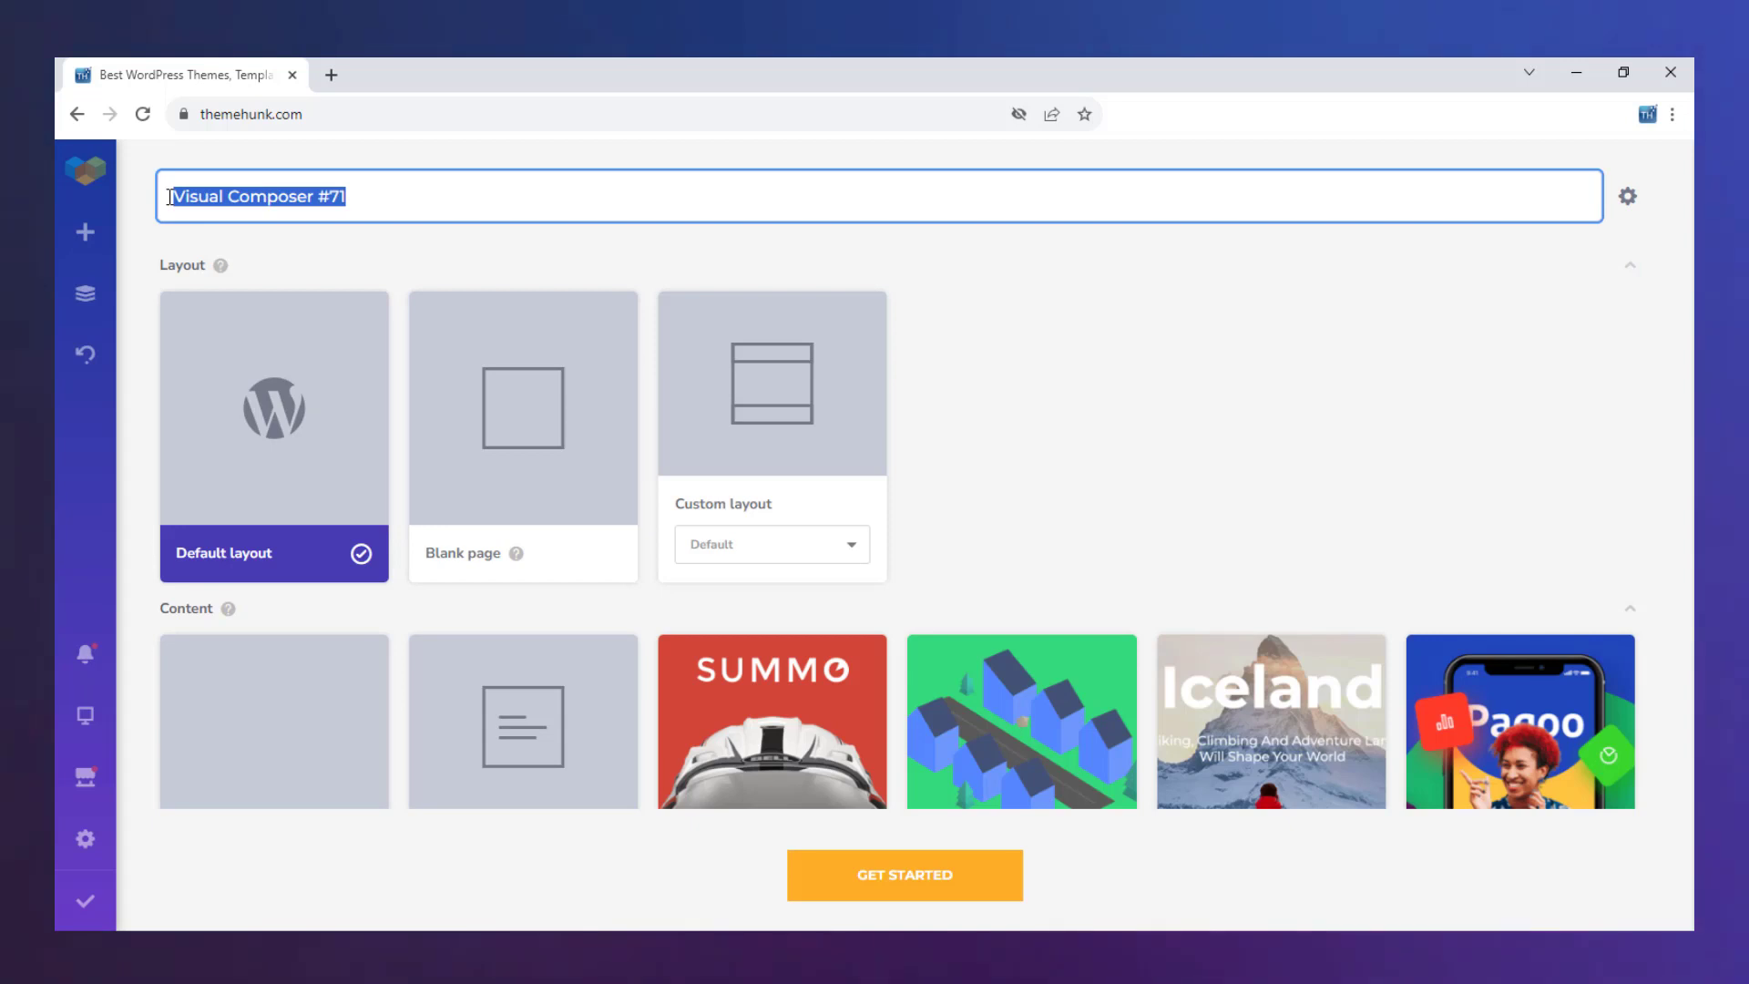
{"action": "type", "text": "Menu"}
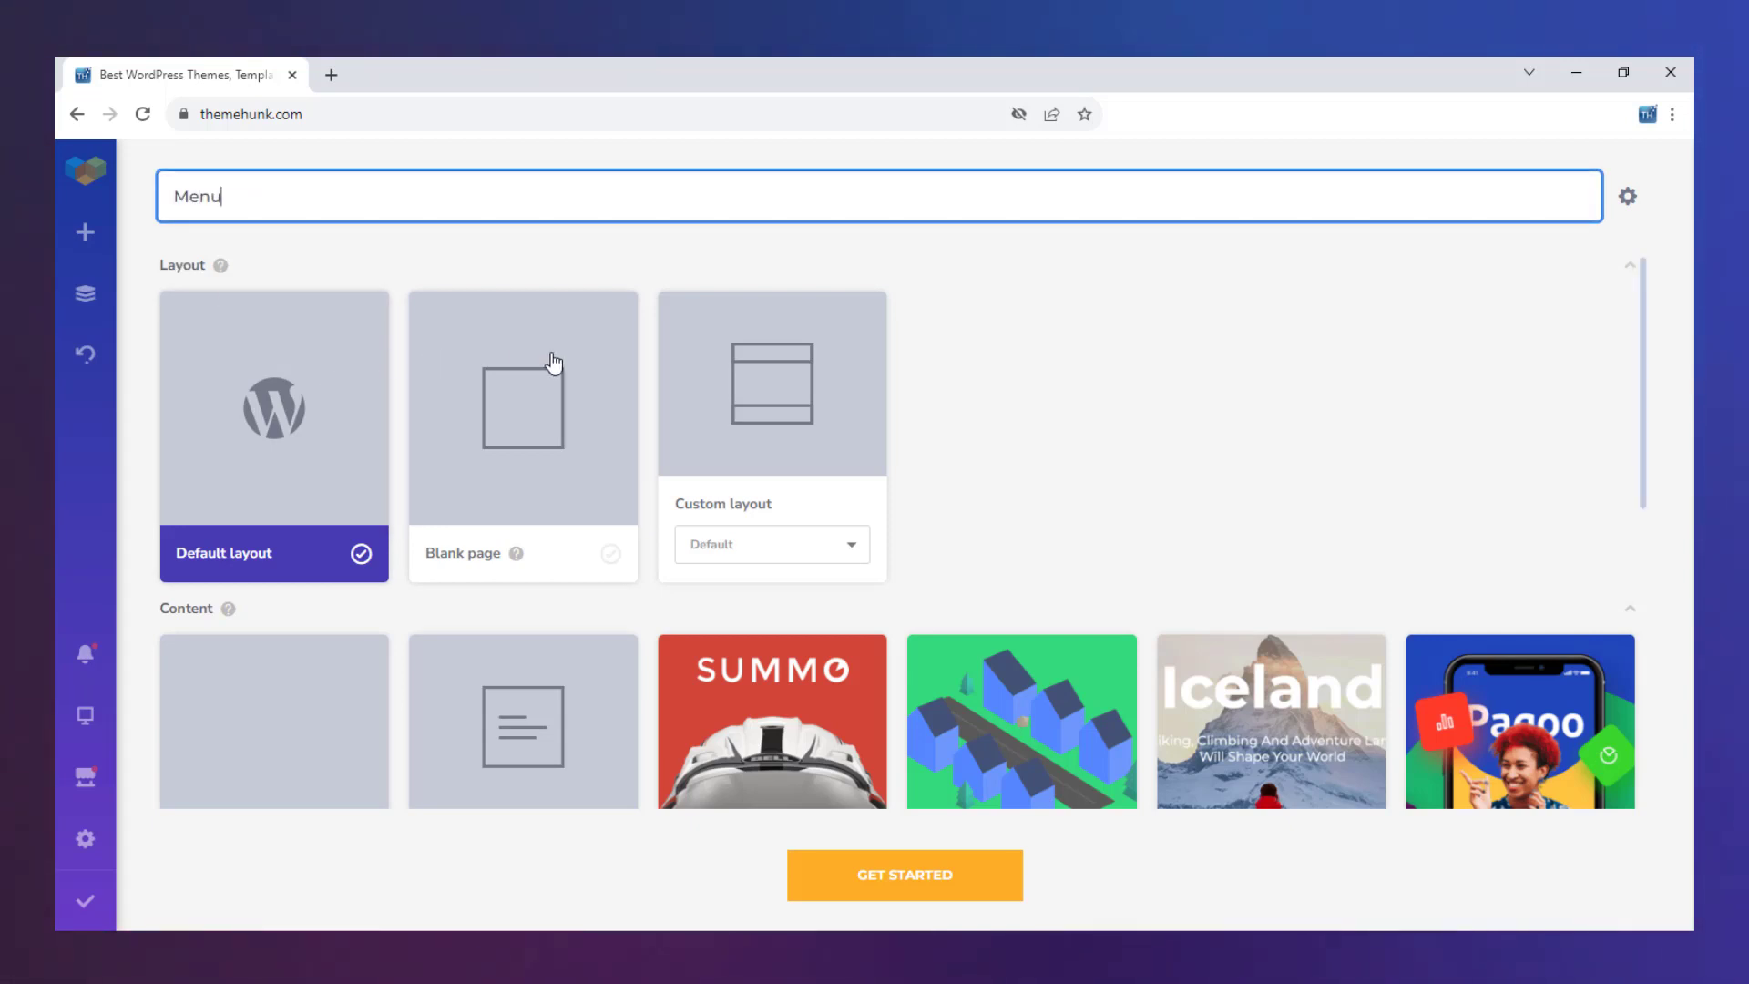
{"action": "left_click", "coordinate": [553, 364]}
{"action": "left_click", "coordinate": [902, 897]}
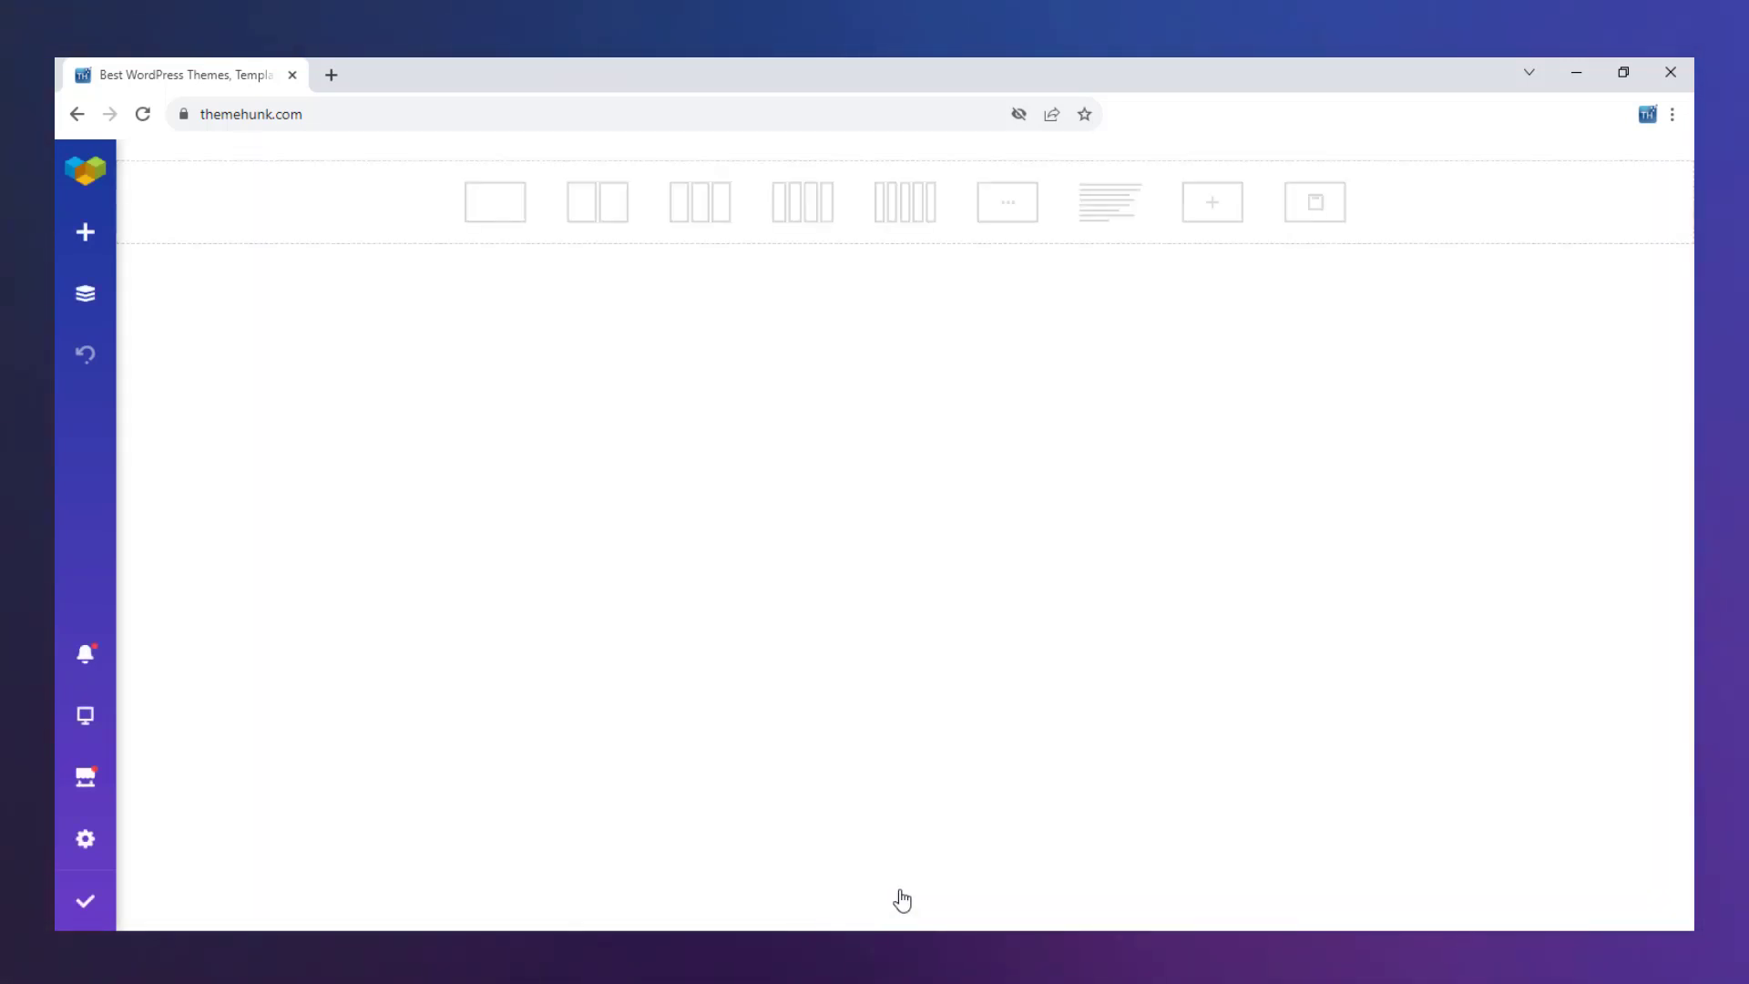
Load the Sinloa Coffee Menu Page template and publish the page
{"action": "left_click", "coordinate": [87, 234]}
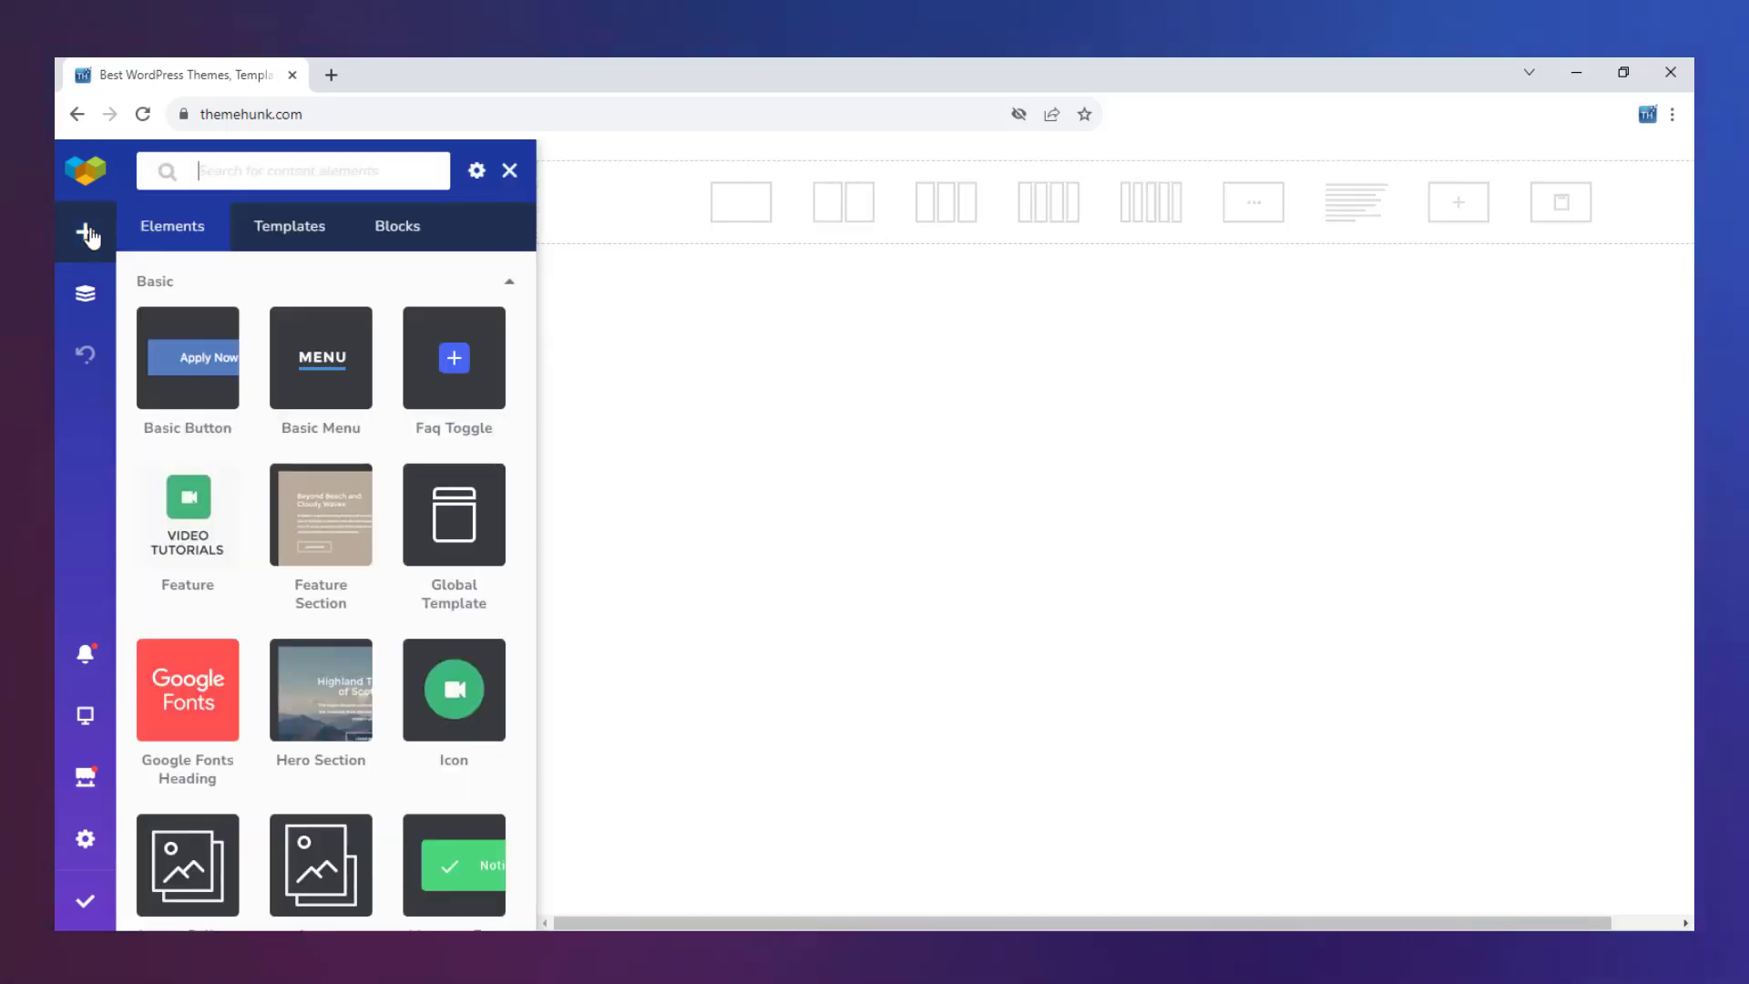
{"action": "left_click", "coordinate": [283, 229]}
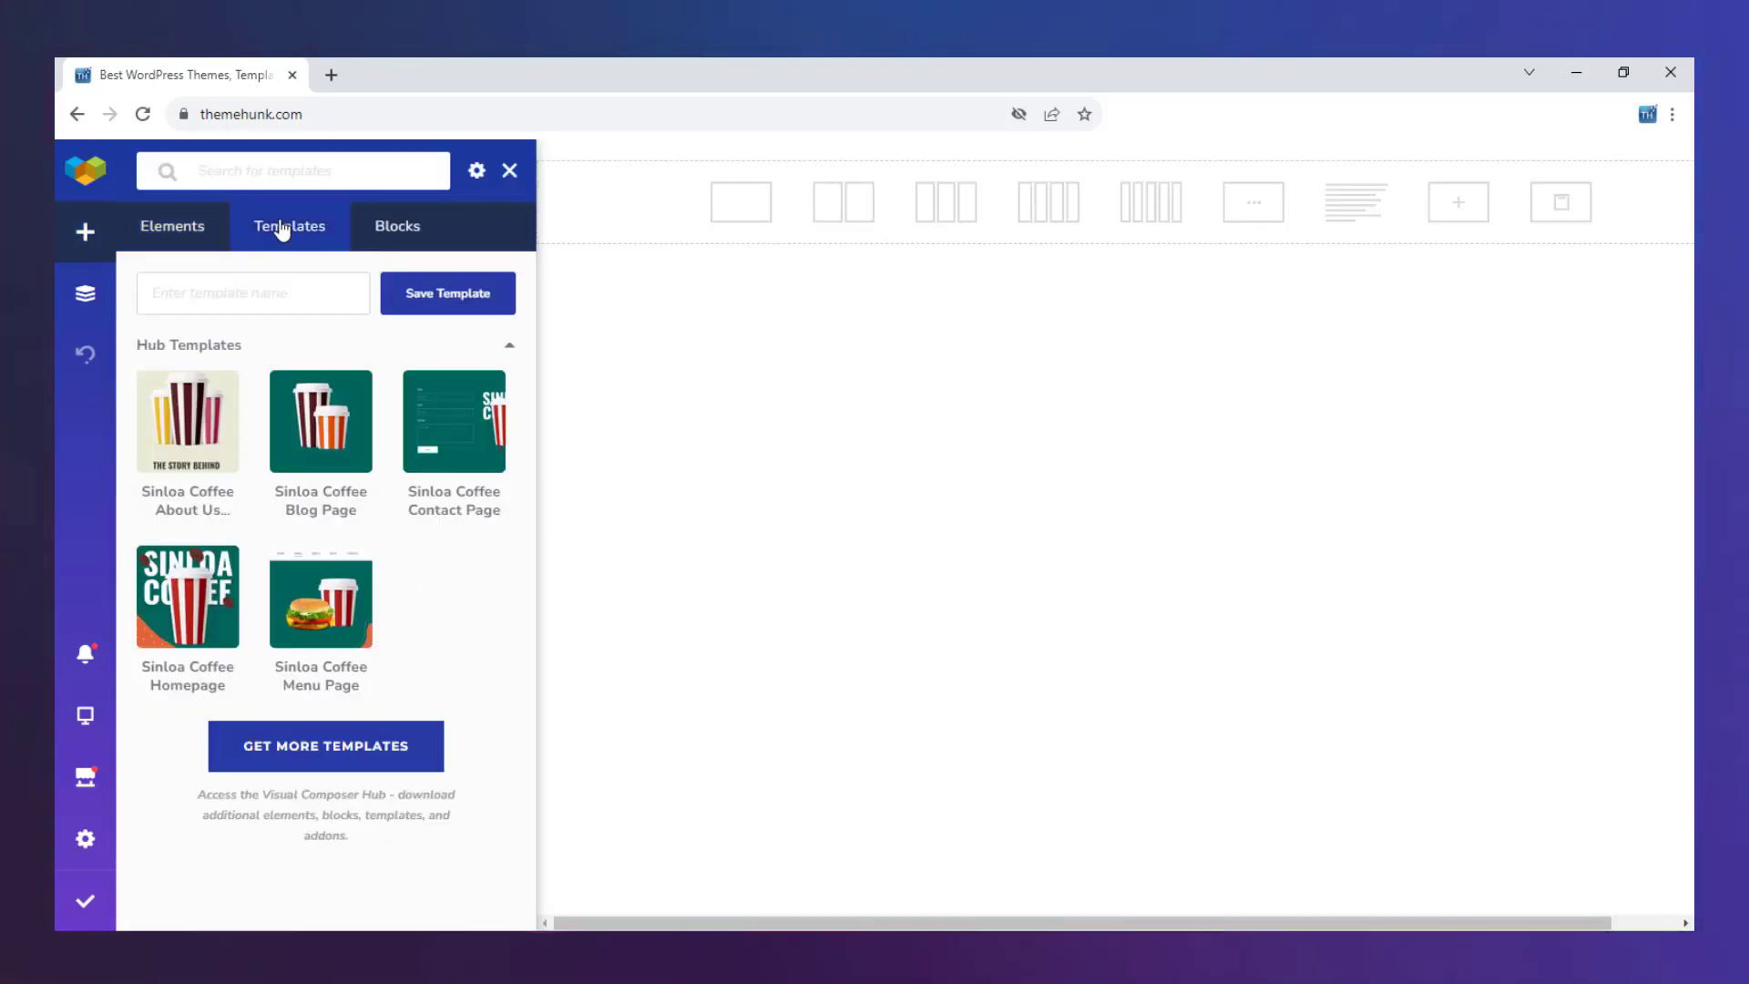
{"action": "left_click", "coordinate": [325, 617]}
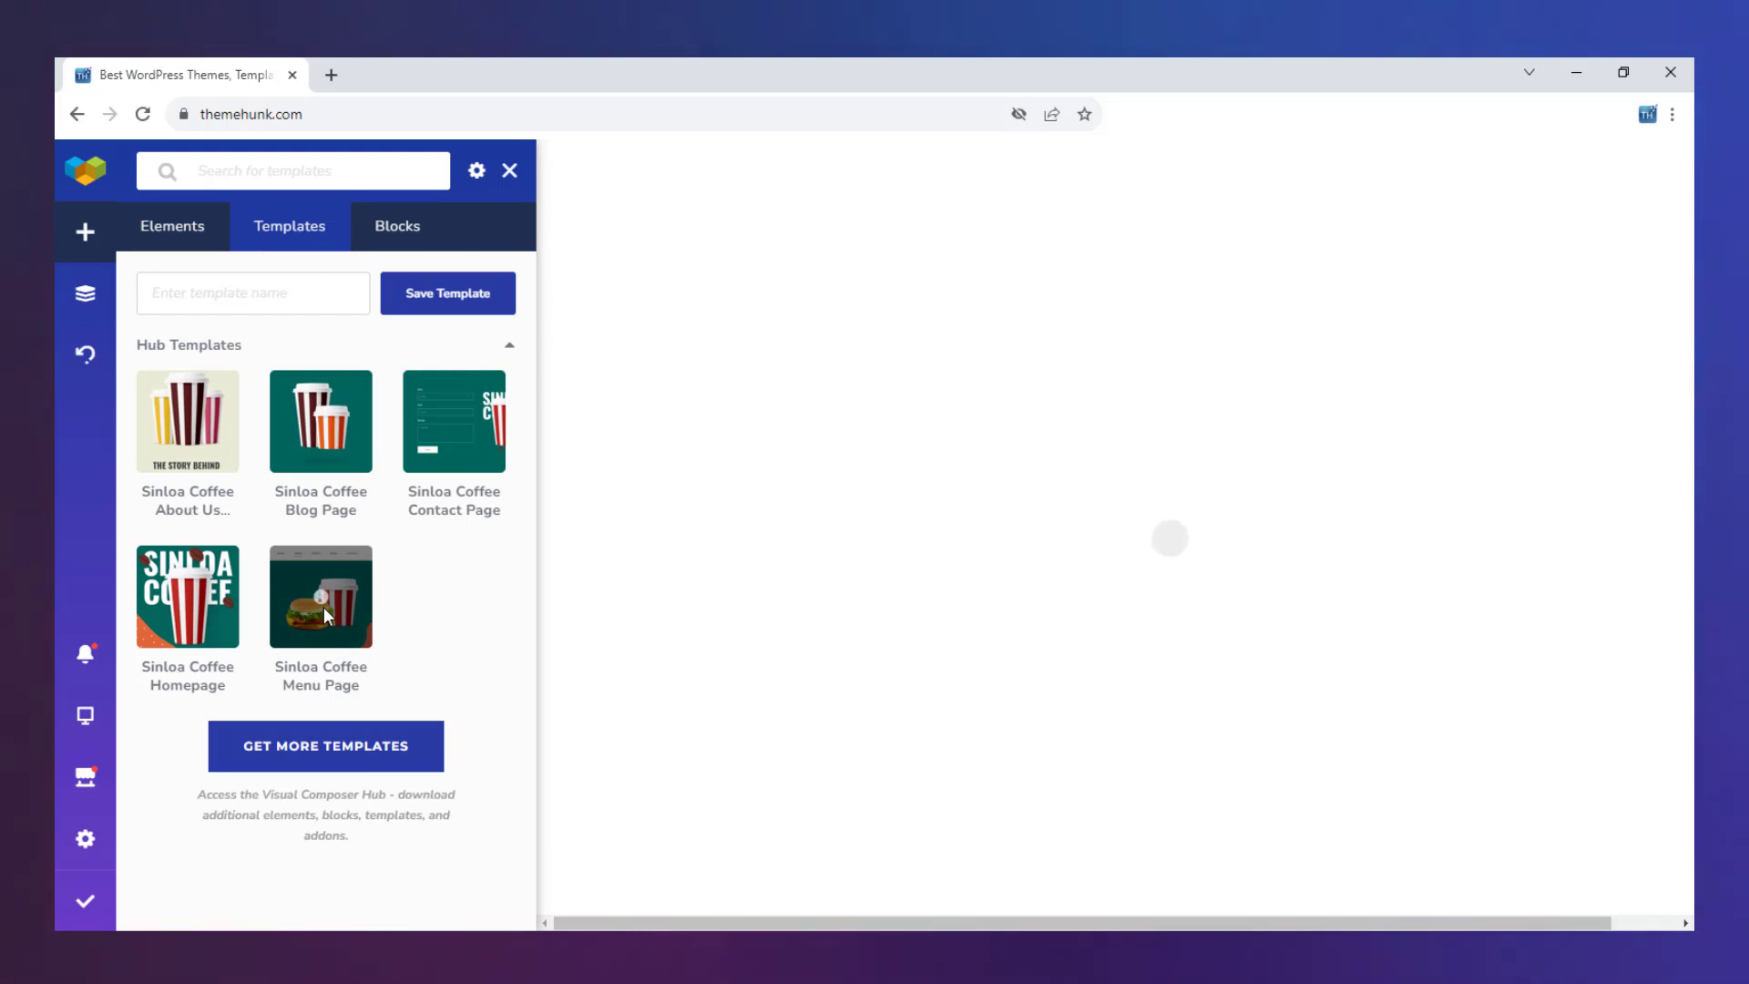
{"action": "scroll", "coordinate": [328, 617], "scroll_direction": "down", "scroll_amount": 1}
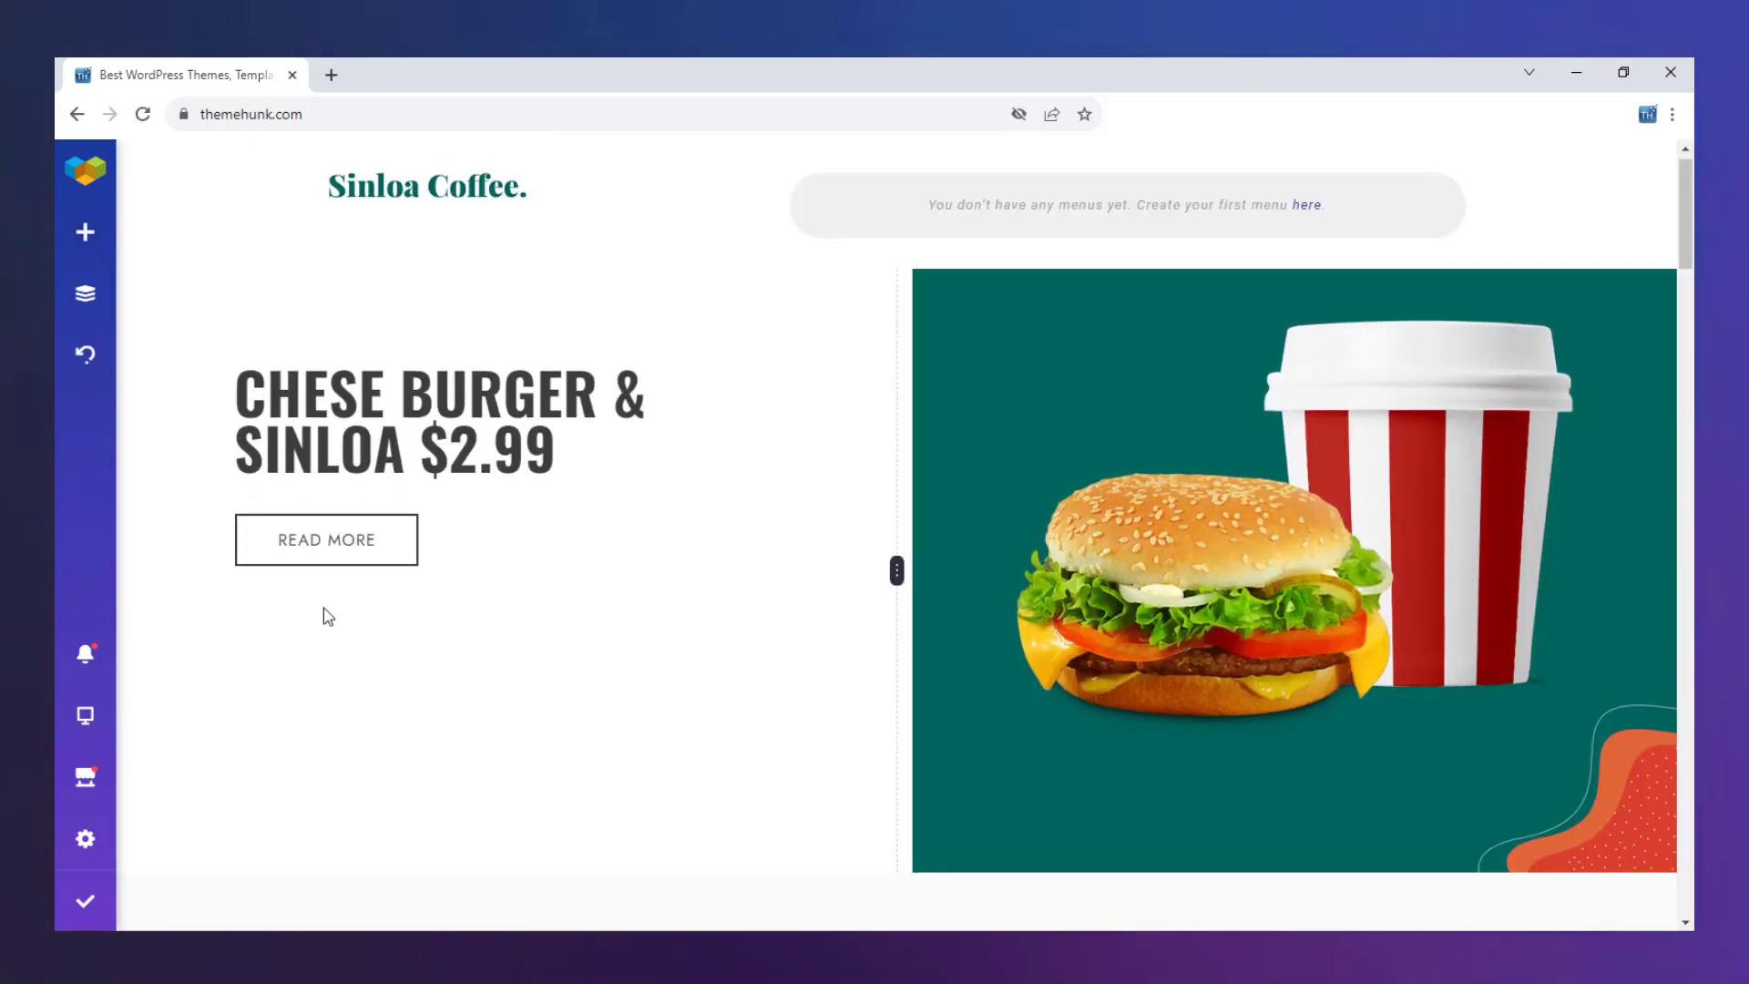
{"action": "scroll", "coordinate": [328, 617], "scroll_direction": "down", "scroll_amount": 20}
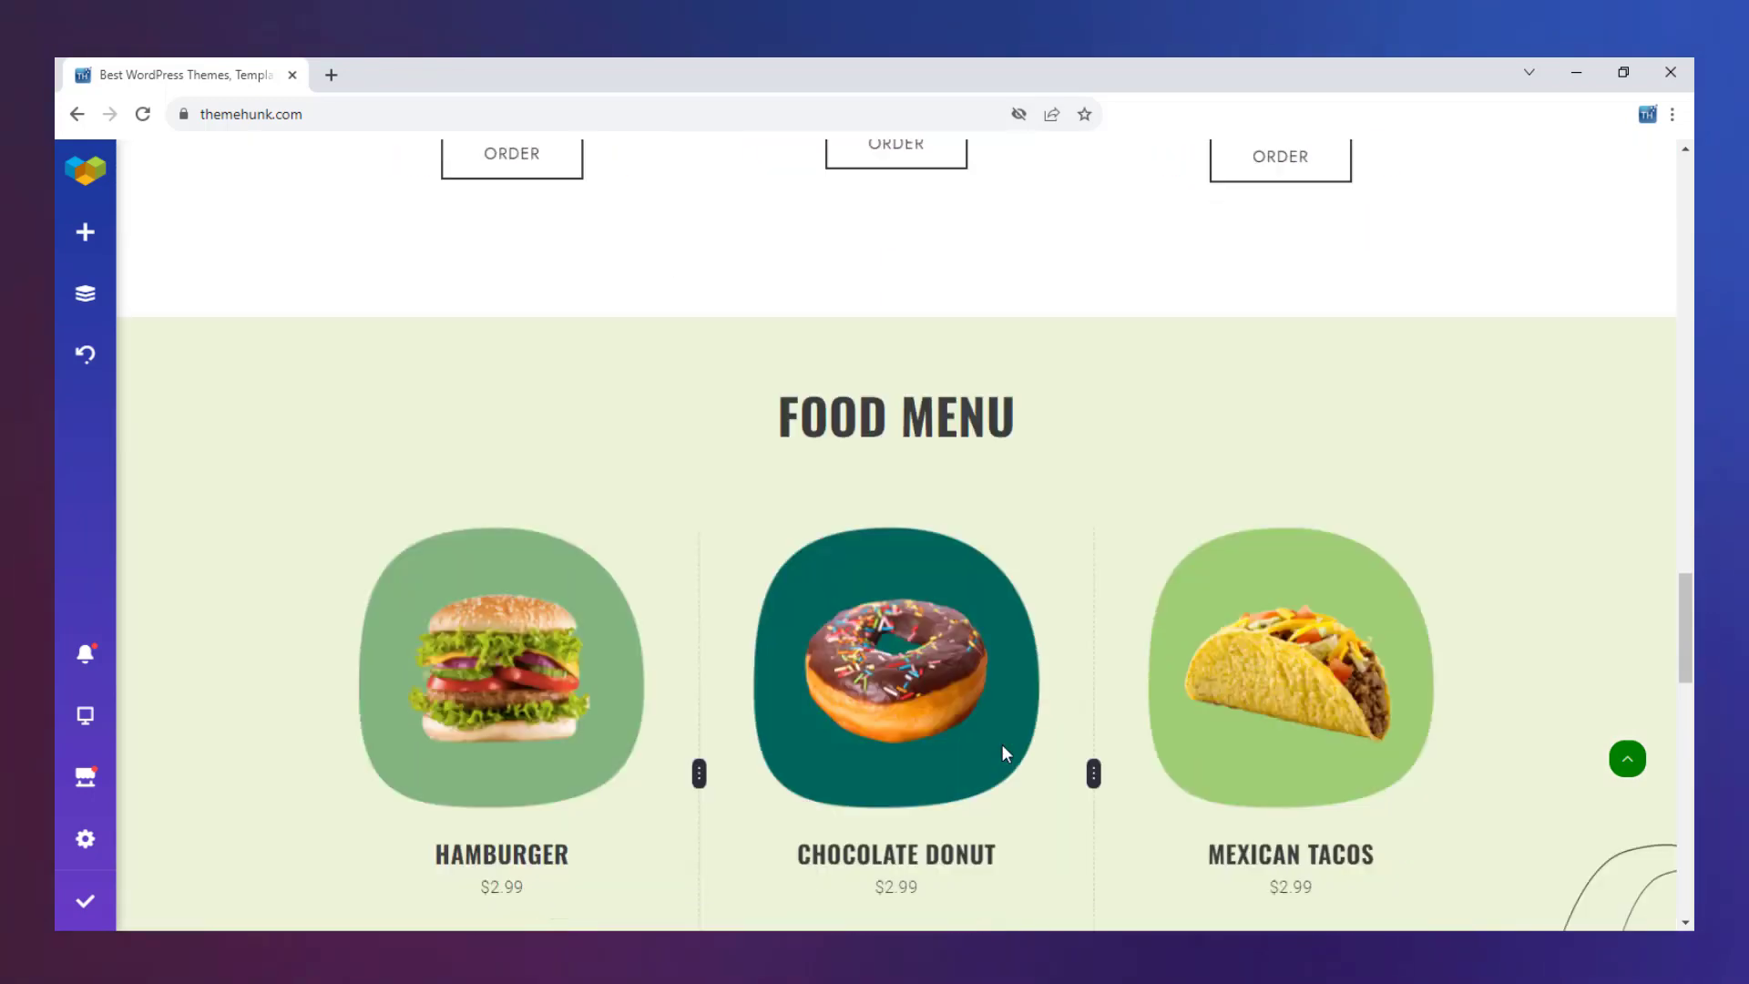
{"action": "scroll", "coordinate": [1002, 746], "scroll_direction": "down", "scroll_amount": 10}
{"action": "scroll", "coordinate": [1002, 745], "scroll_direction": "up", "scroll_amount": 15}
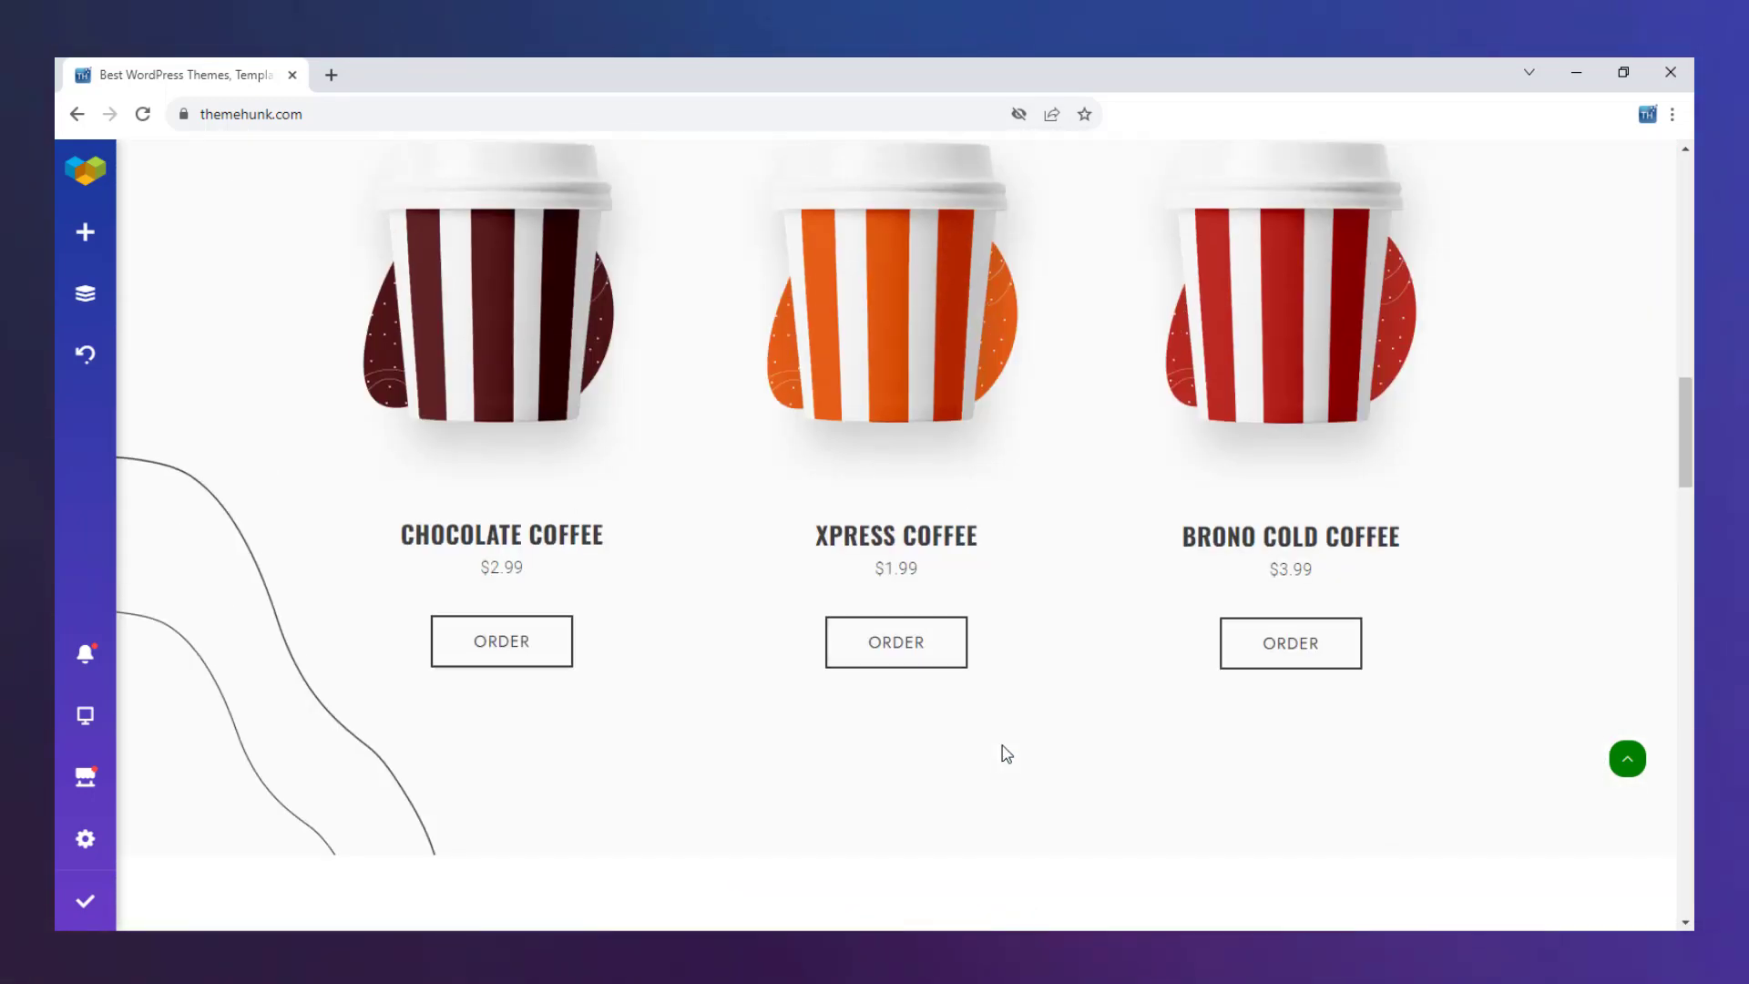
{"action": "scroll", "coordinate": [1006, 753], "scroll_direction": "up", "scroll_amount": 15}
{"action": "left_click", "coordinate": [85, 901]}
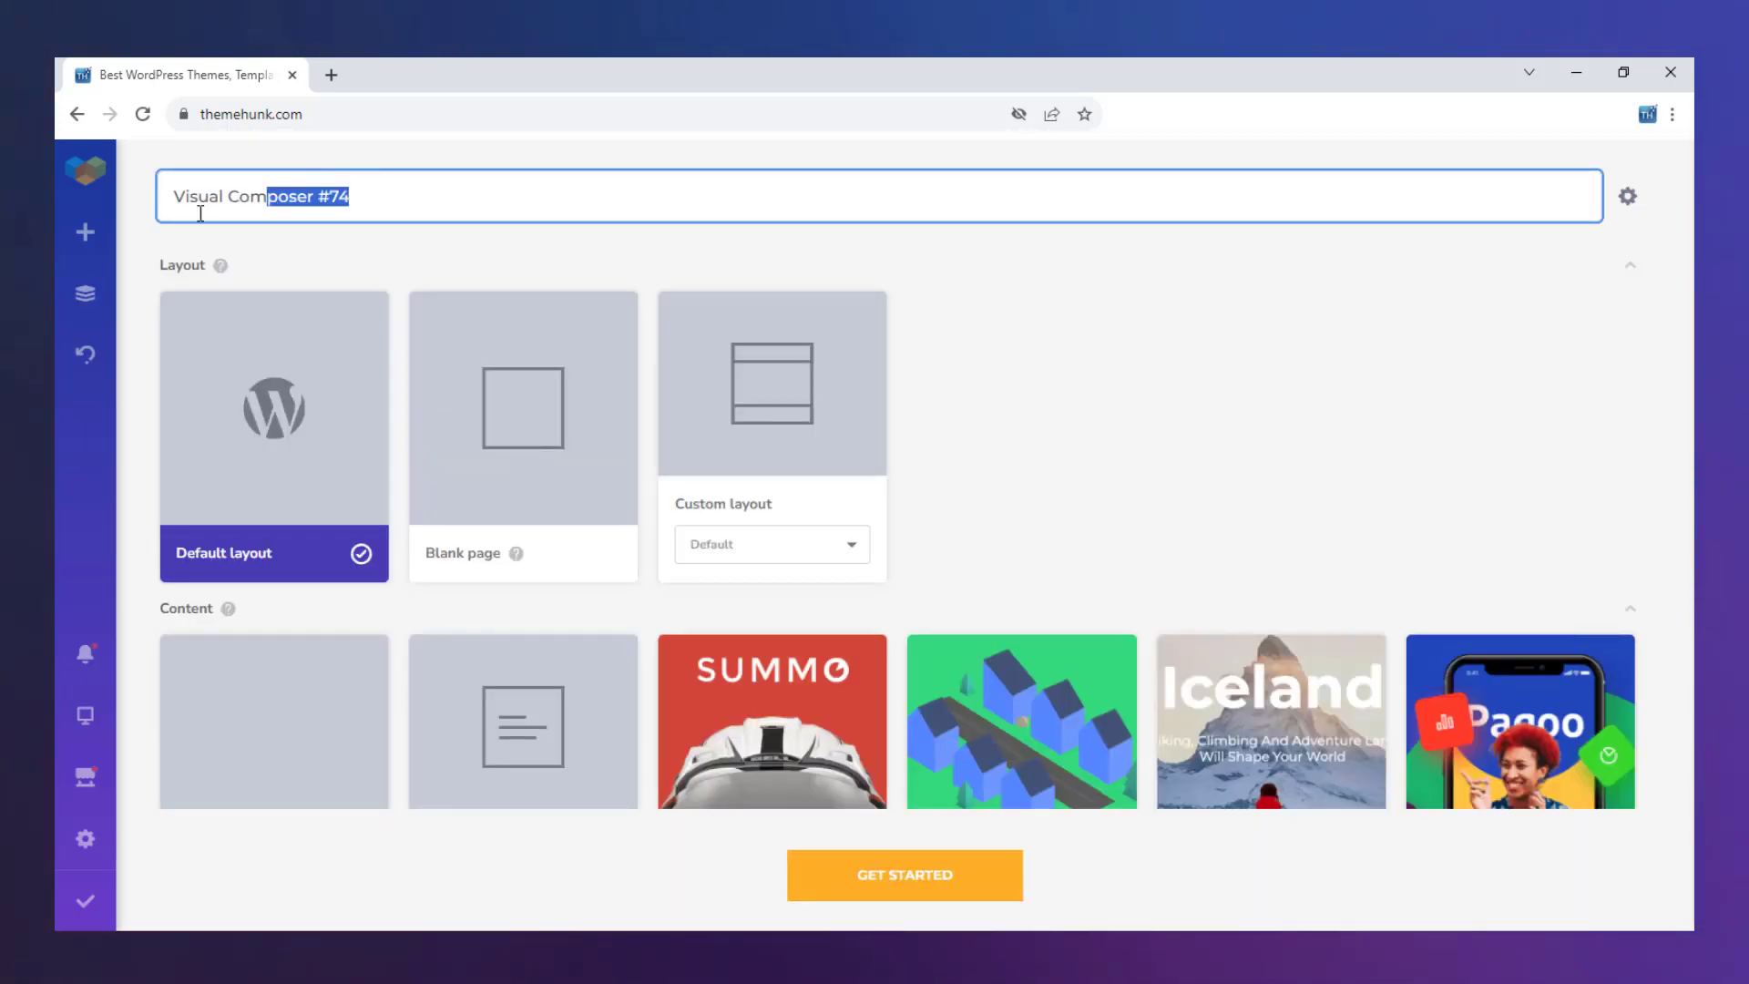
Title the new page 'Blog' and start it from a blank page layout
{"action": "left_click_drag", "start_coordinate": [201, 213], "coordinate": [156, 222]}
{"action": "type", "text": "Blog"}
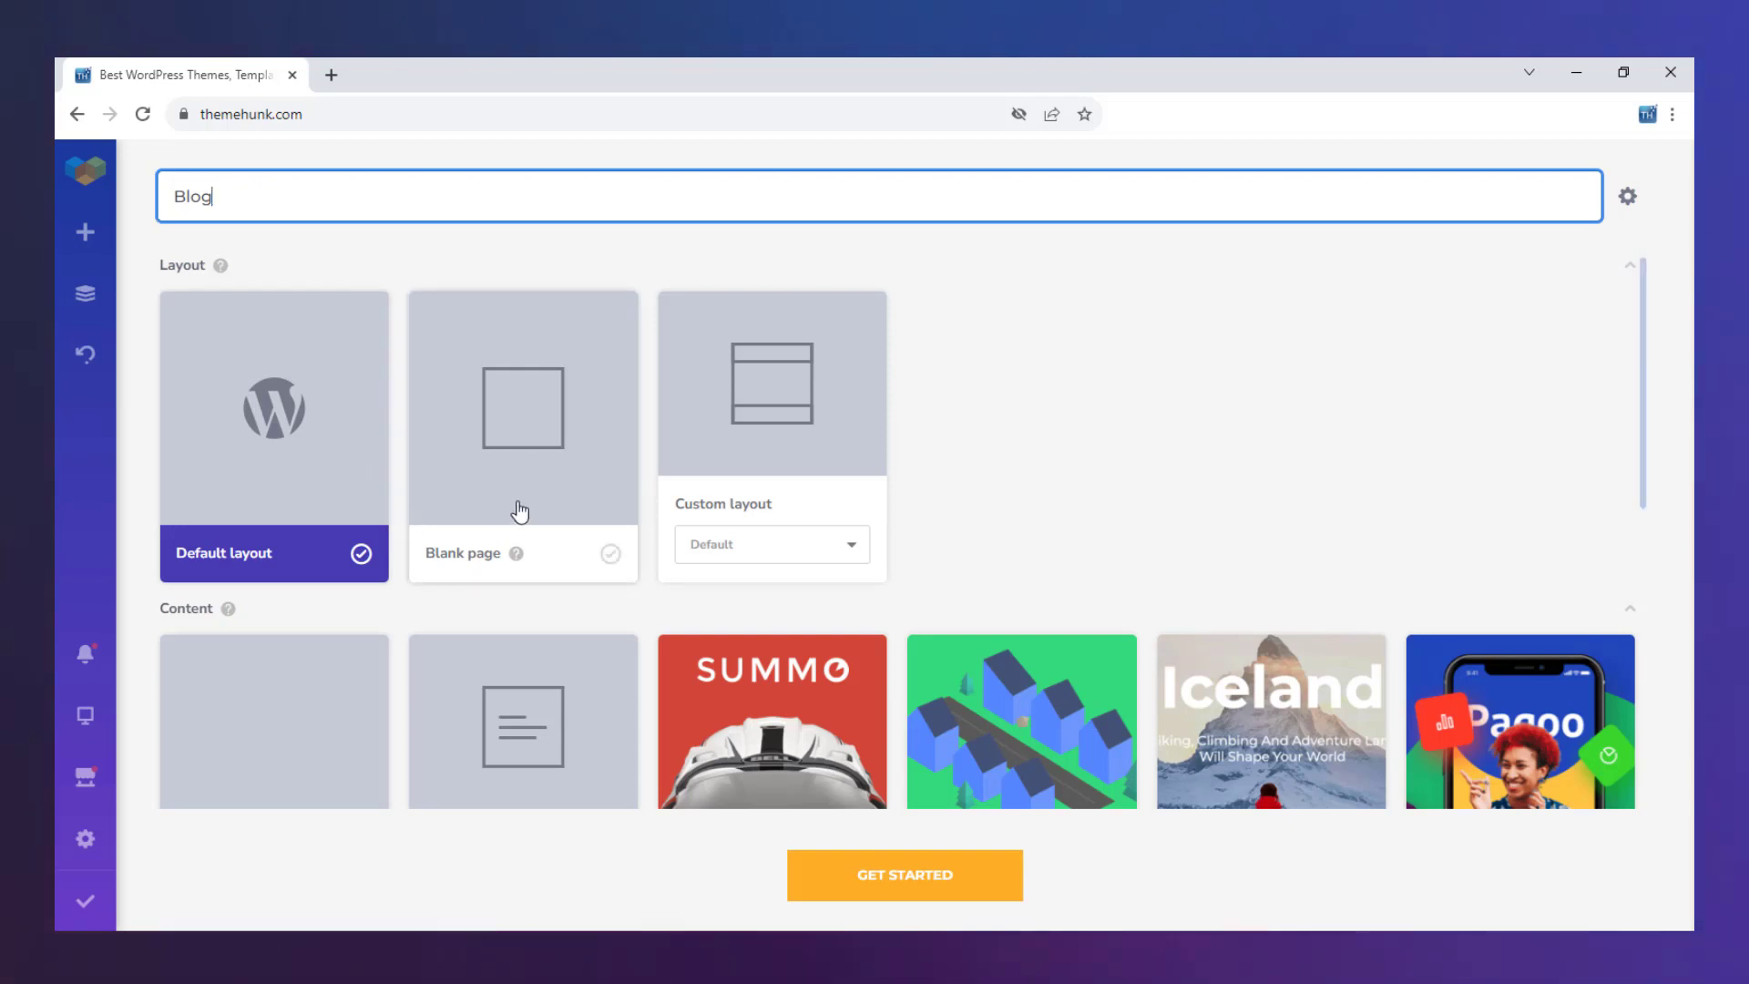
{"action": "left_click", "coordinate": [519, 511]}
{"action": "left_click", "coordinate": [828, 872]}
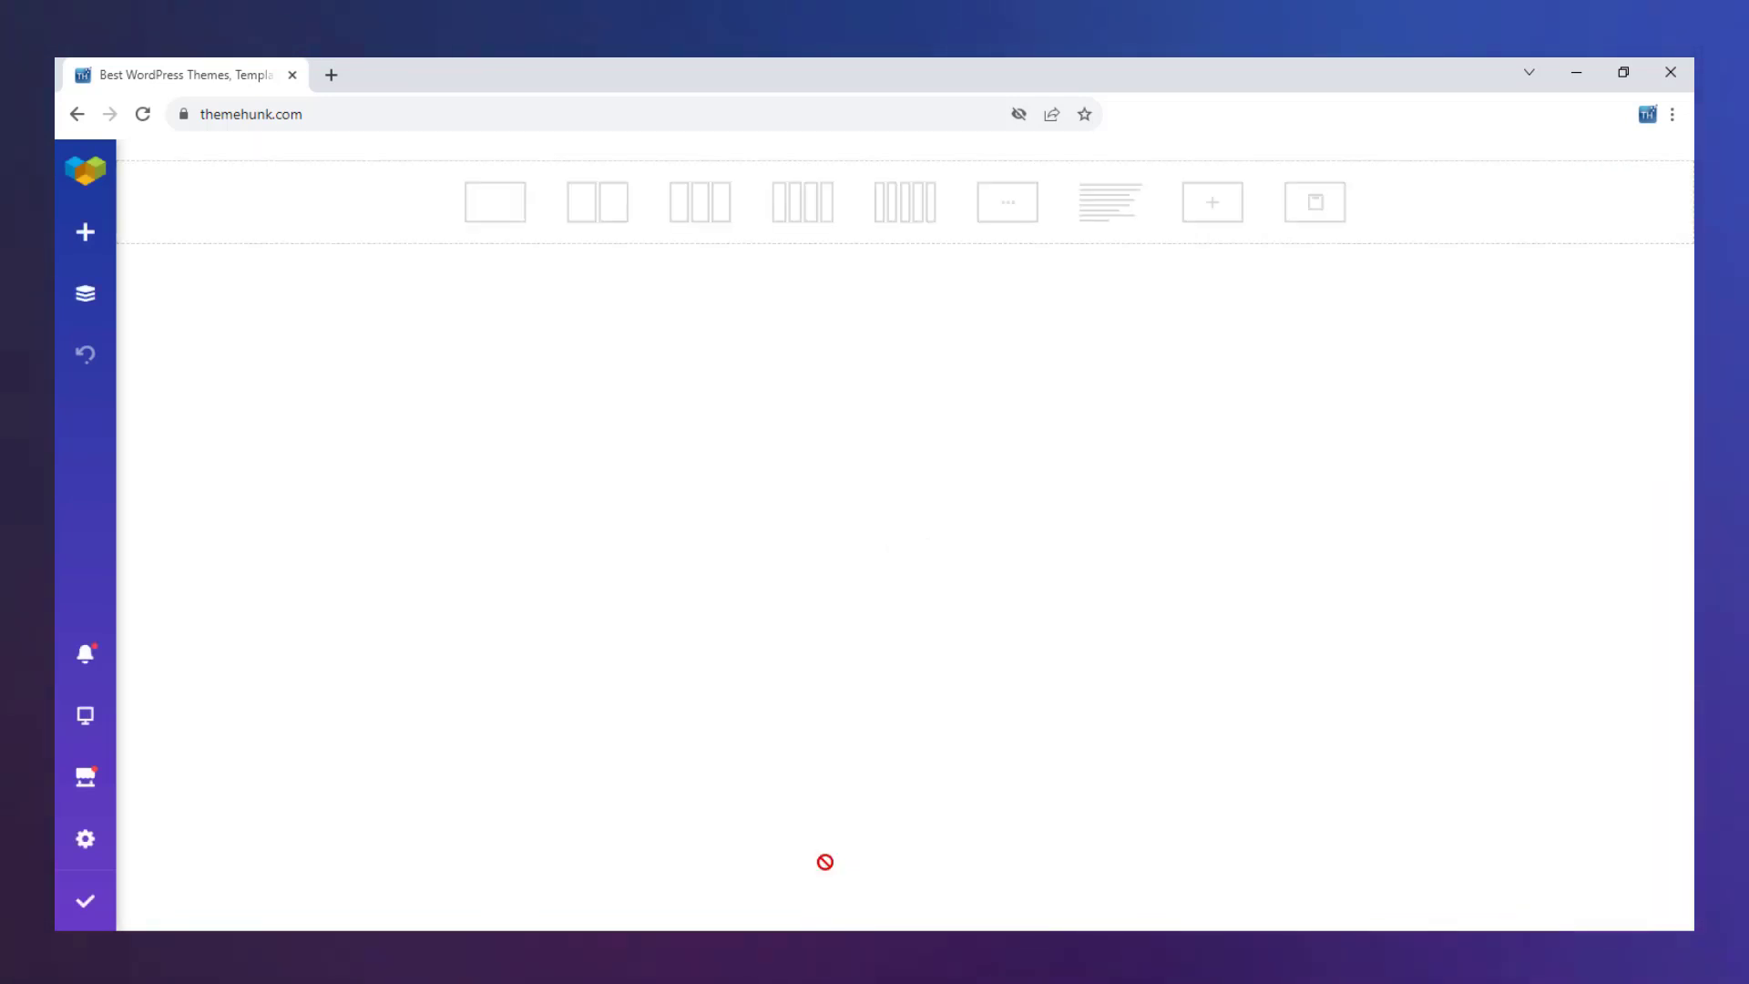
Load the Sinloa Coffee Blog Page template and publish the page
{"action": "left_click", "coordinate": [82, 233]}
{"action": "left_click", "coordinate": [305, 229]}
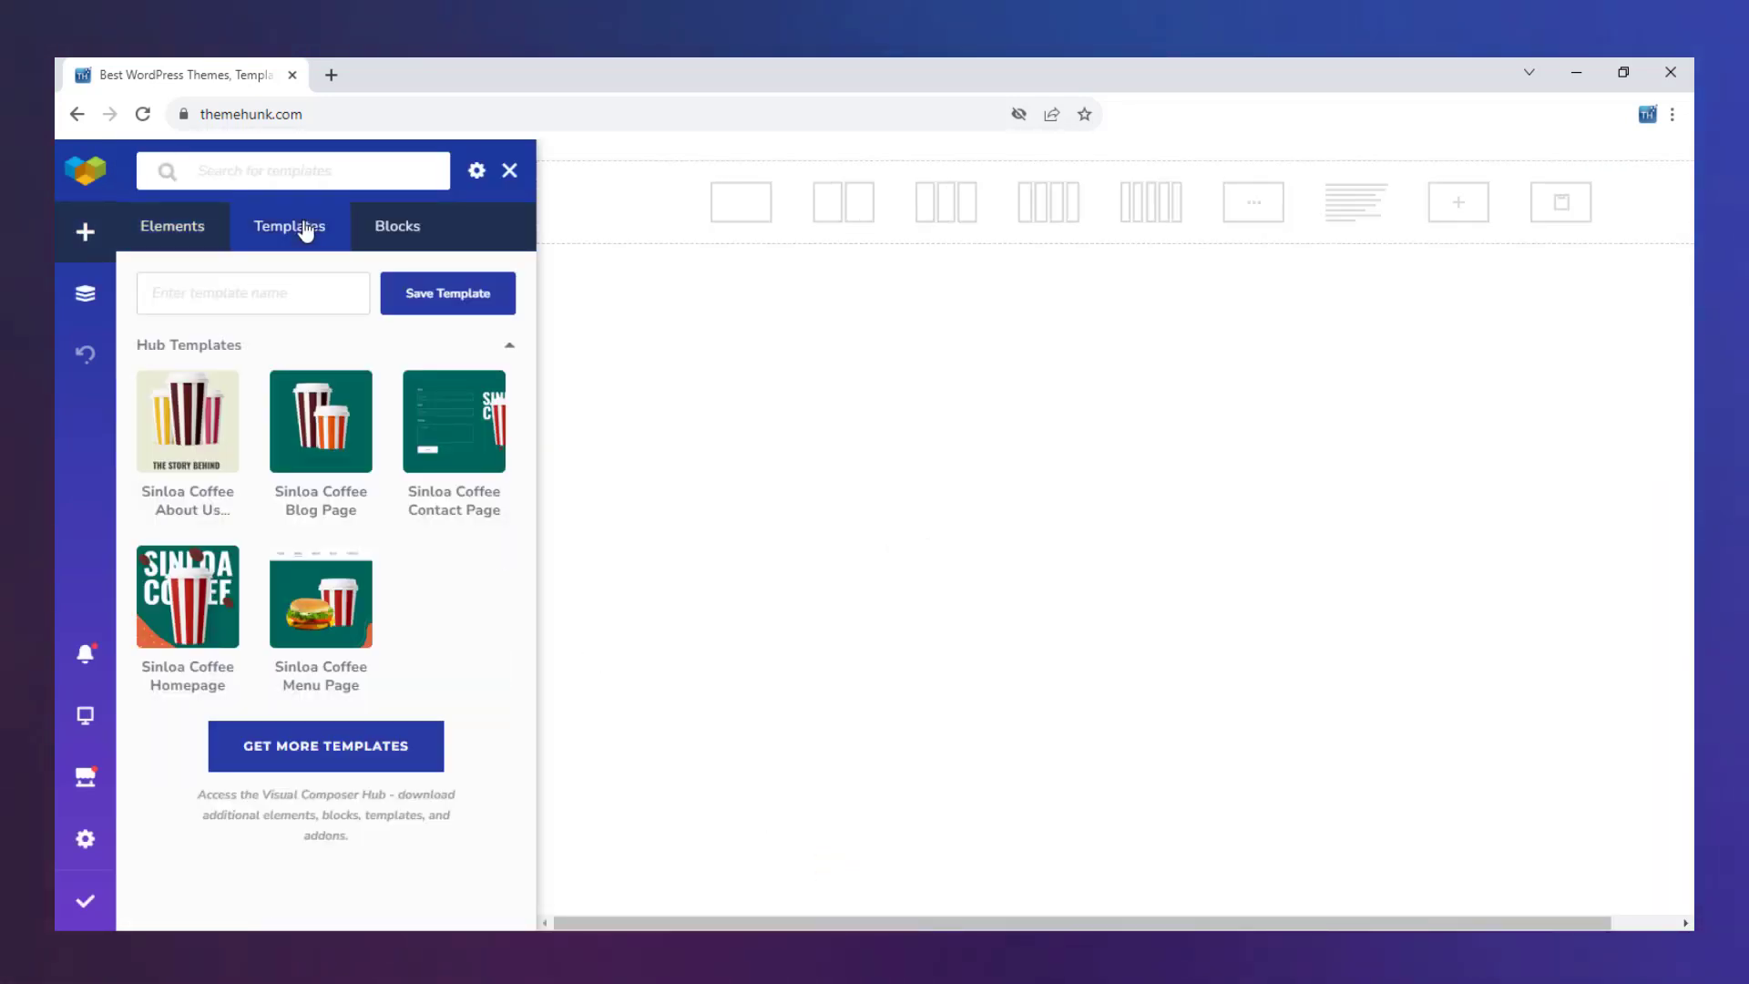
{"action": "left_click", "coordinate": [323, 431]}
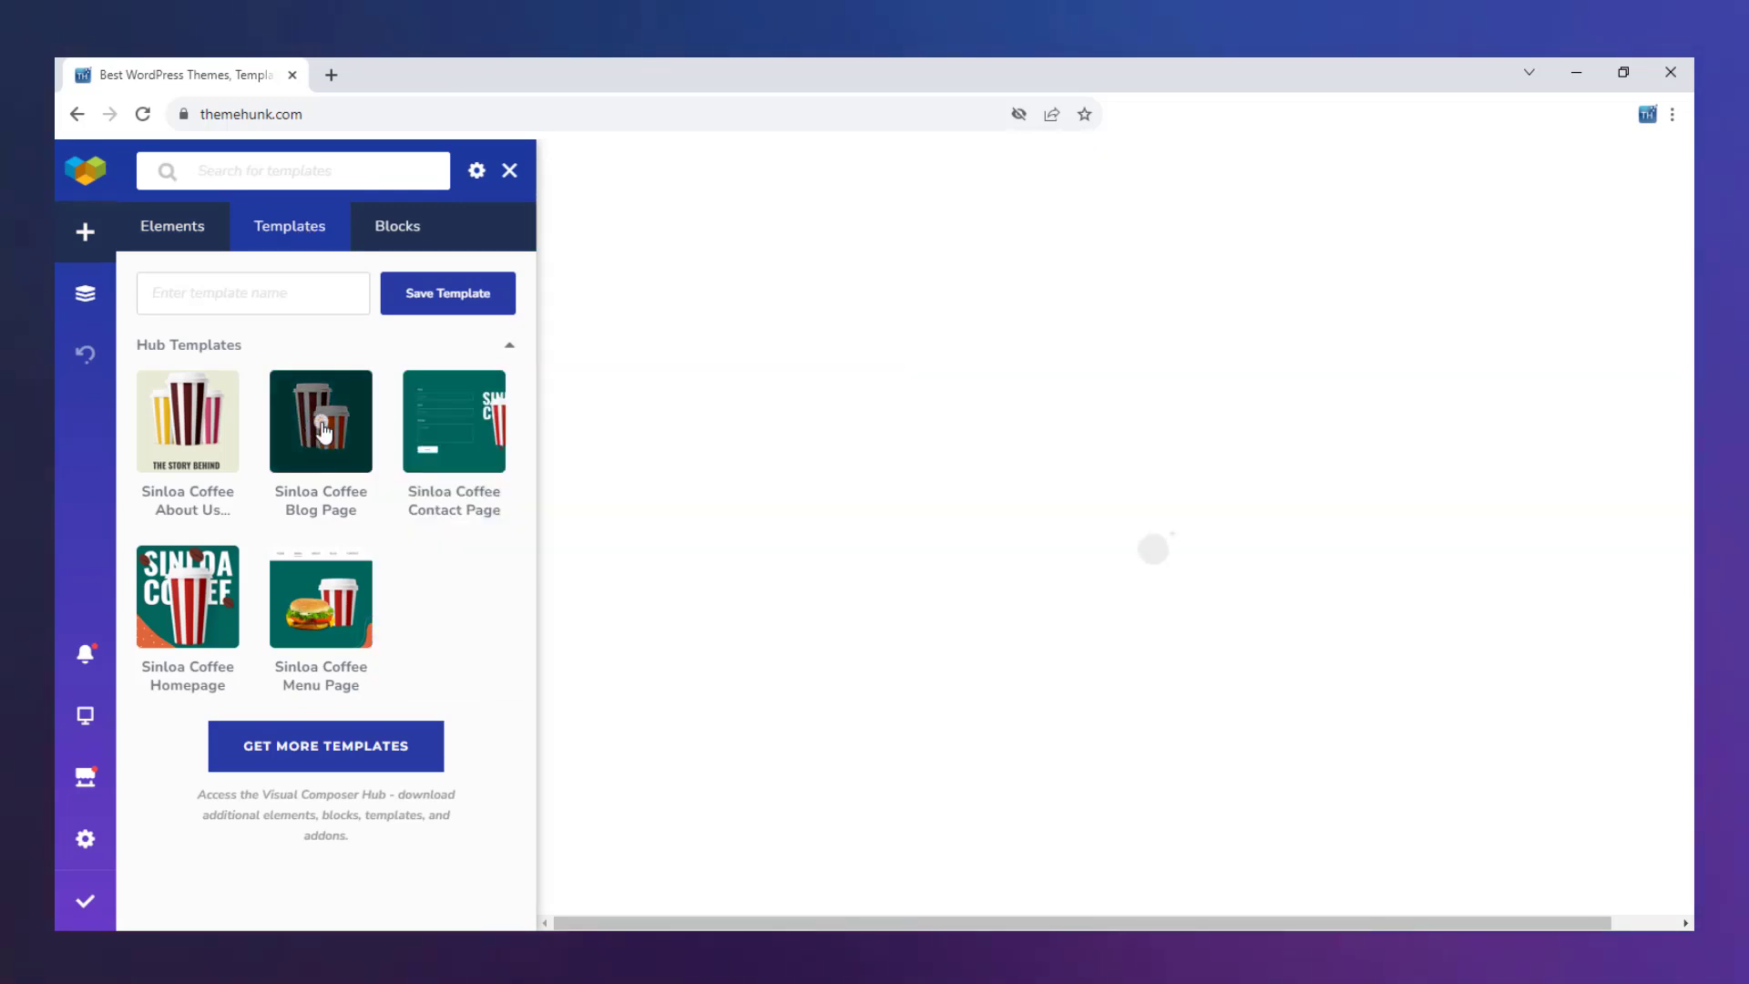
{"action": "scroll", "coordinate": [1179, 592], "scroll_direction": "down", "scroll_amount": 15}
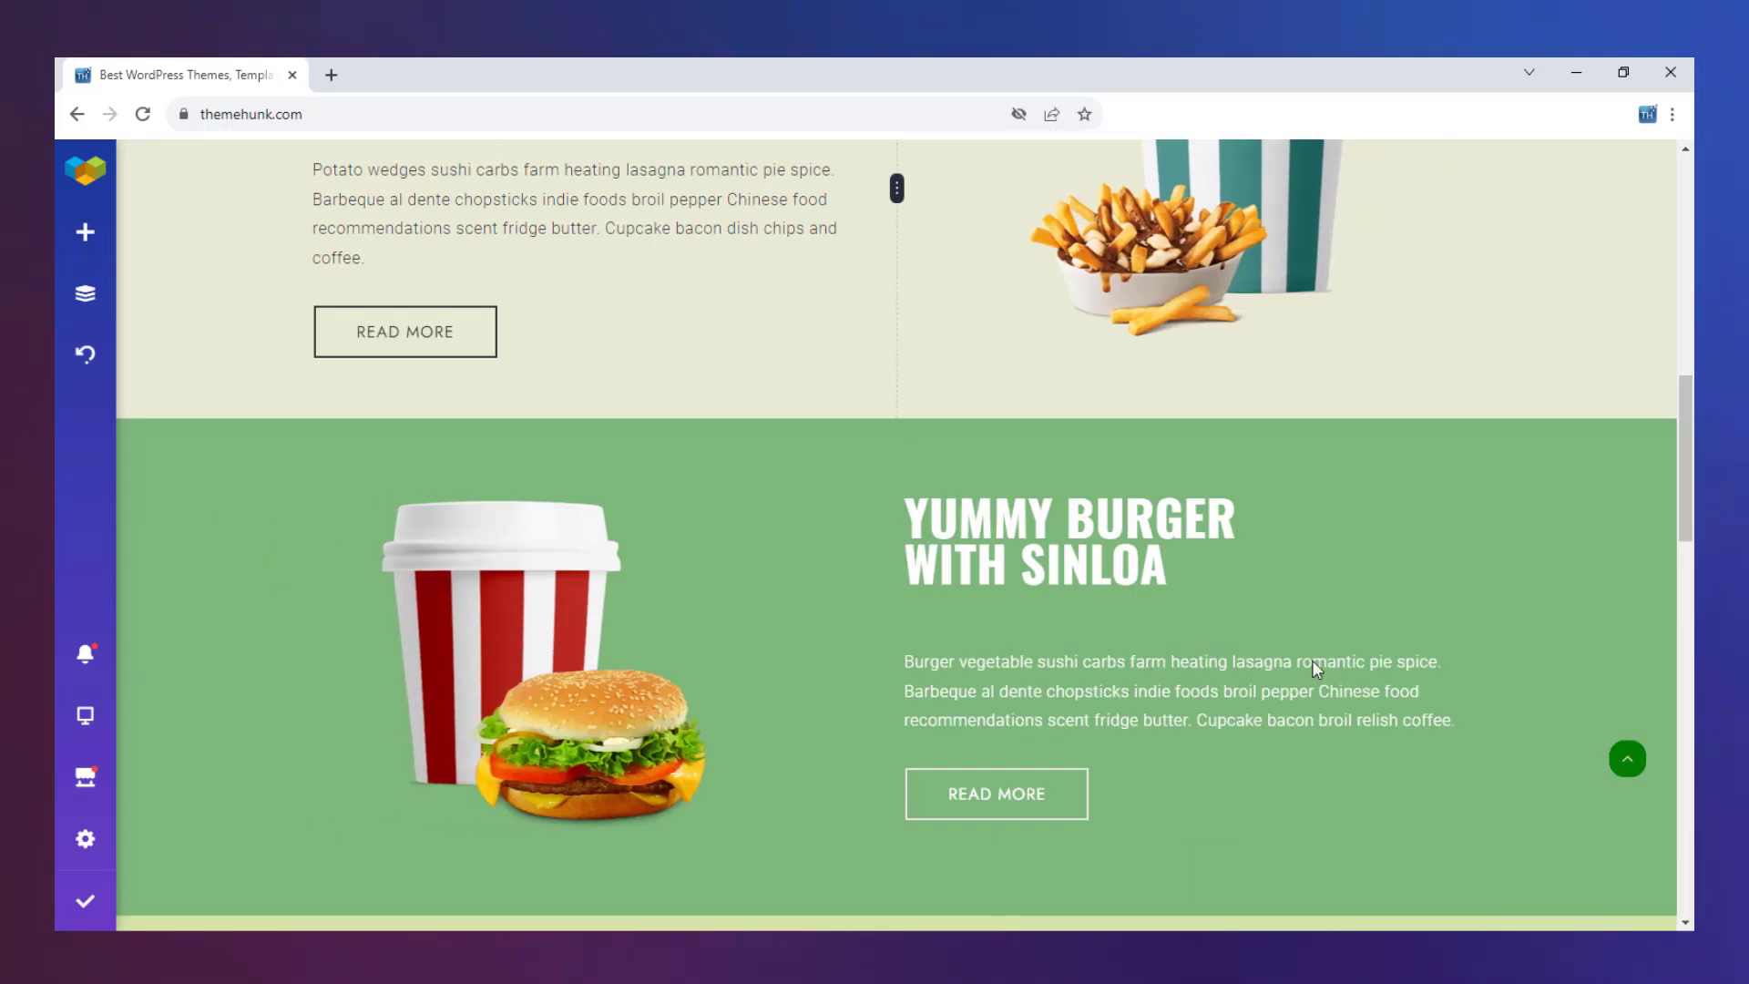
{"action": "scroll", "coordinate": [1312, 668], "scroll_direction": "down", "scroll_amount": 3}
{"action": "scroll", "coordinate": [1311, 668], "scroll_direction": "up", "scroll_amount": 20}
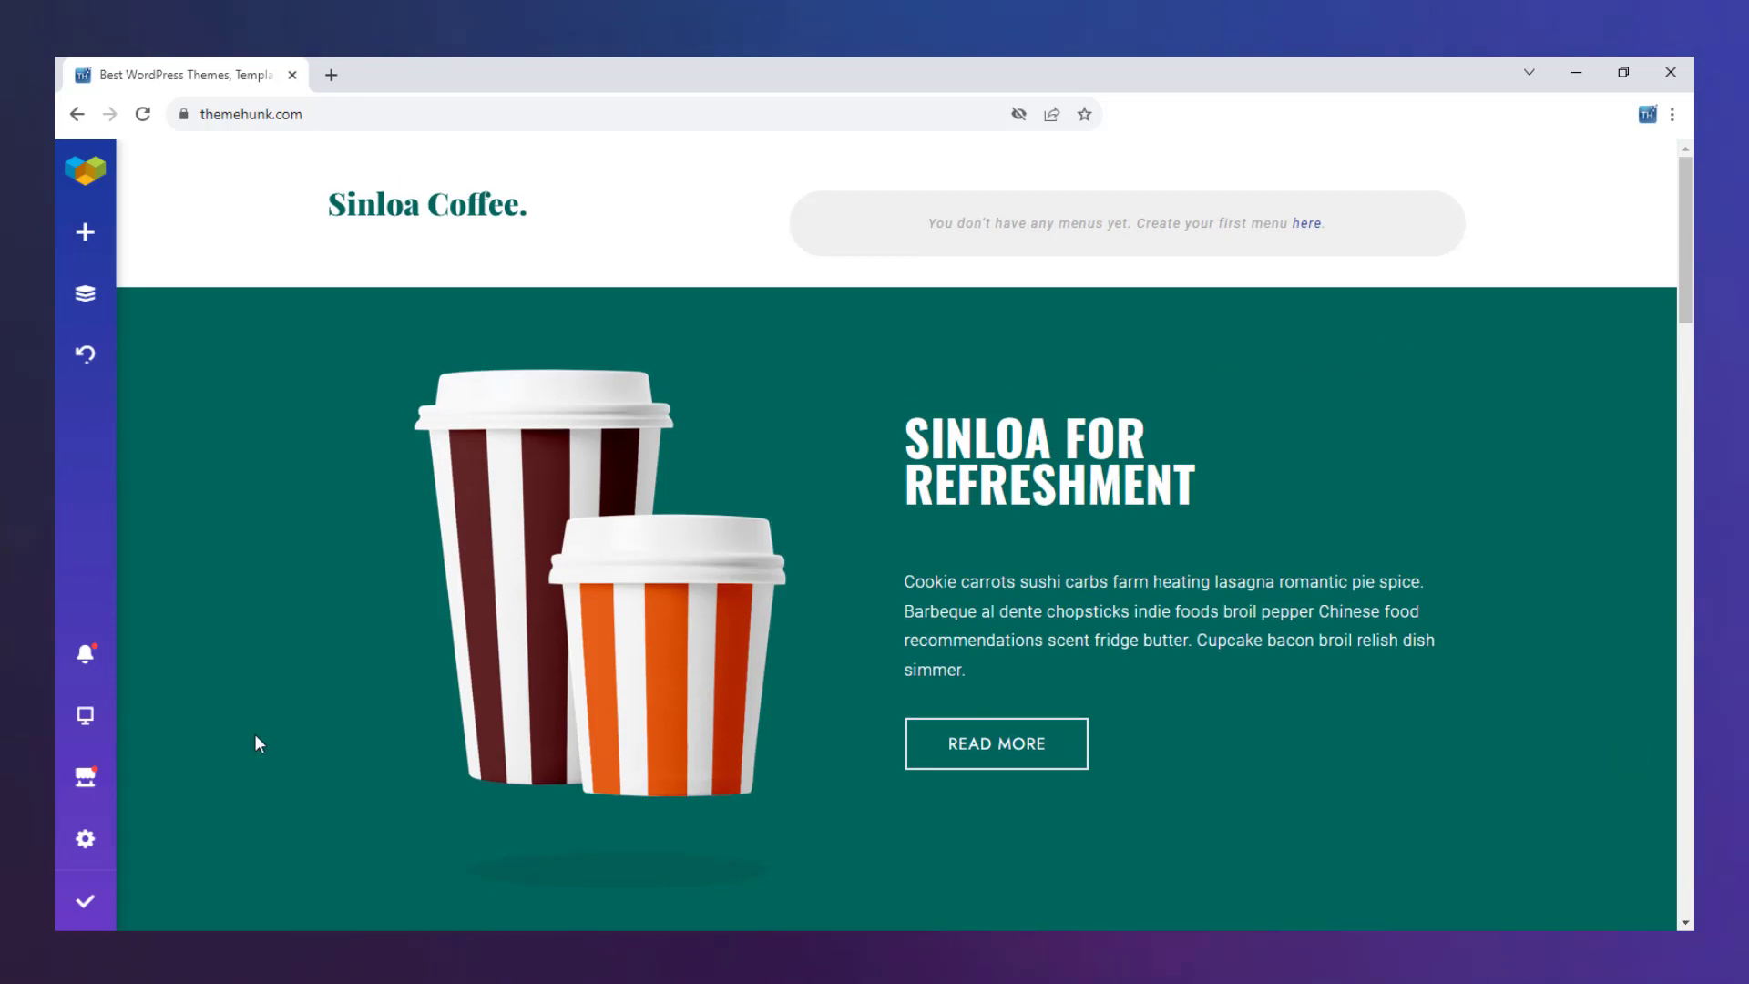
{"action": "left_click", "coordinate": [66, 905]}
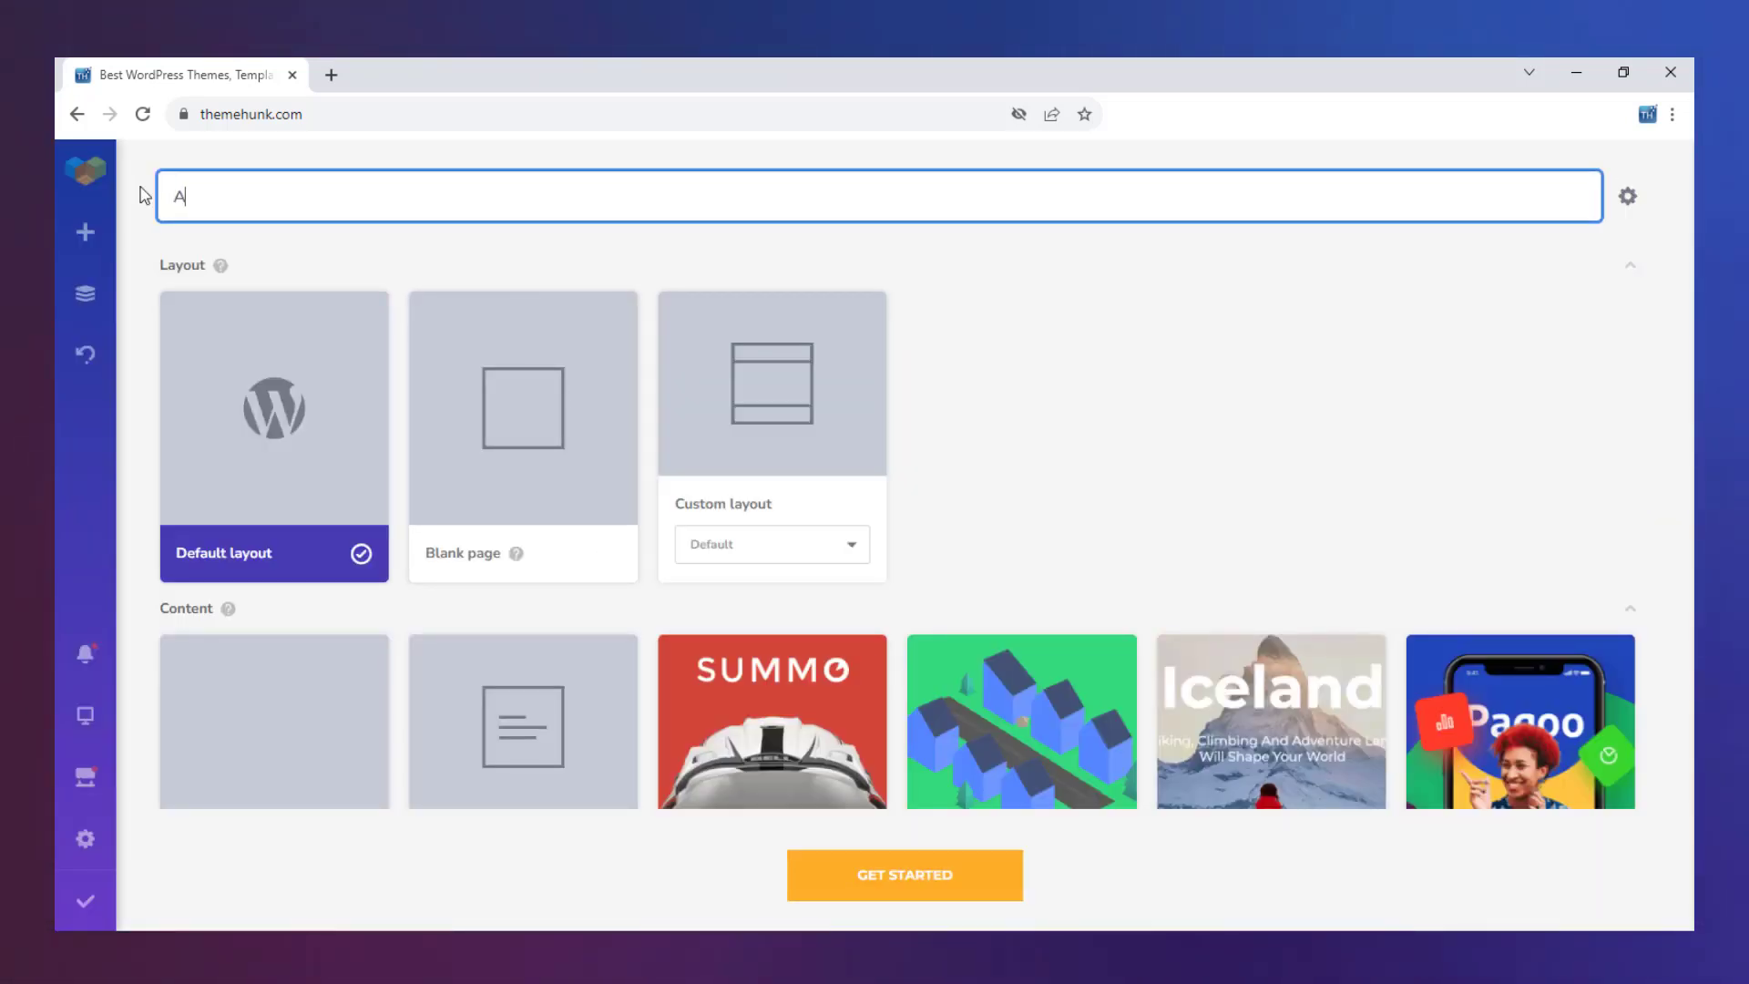
Start another blank page and load the Sinloa Coffee About Us template onto it
{"action": "left_click", "coordinate": [418, 429]}
{"action": "left_click", "coordinate": [855, 888]}
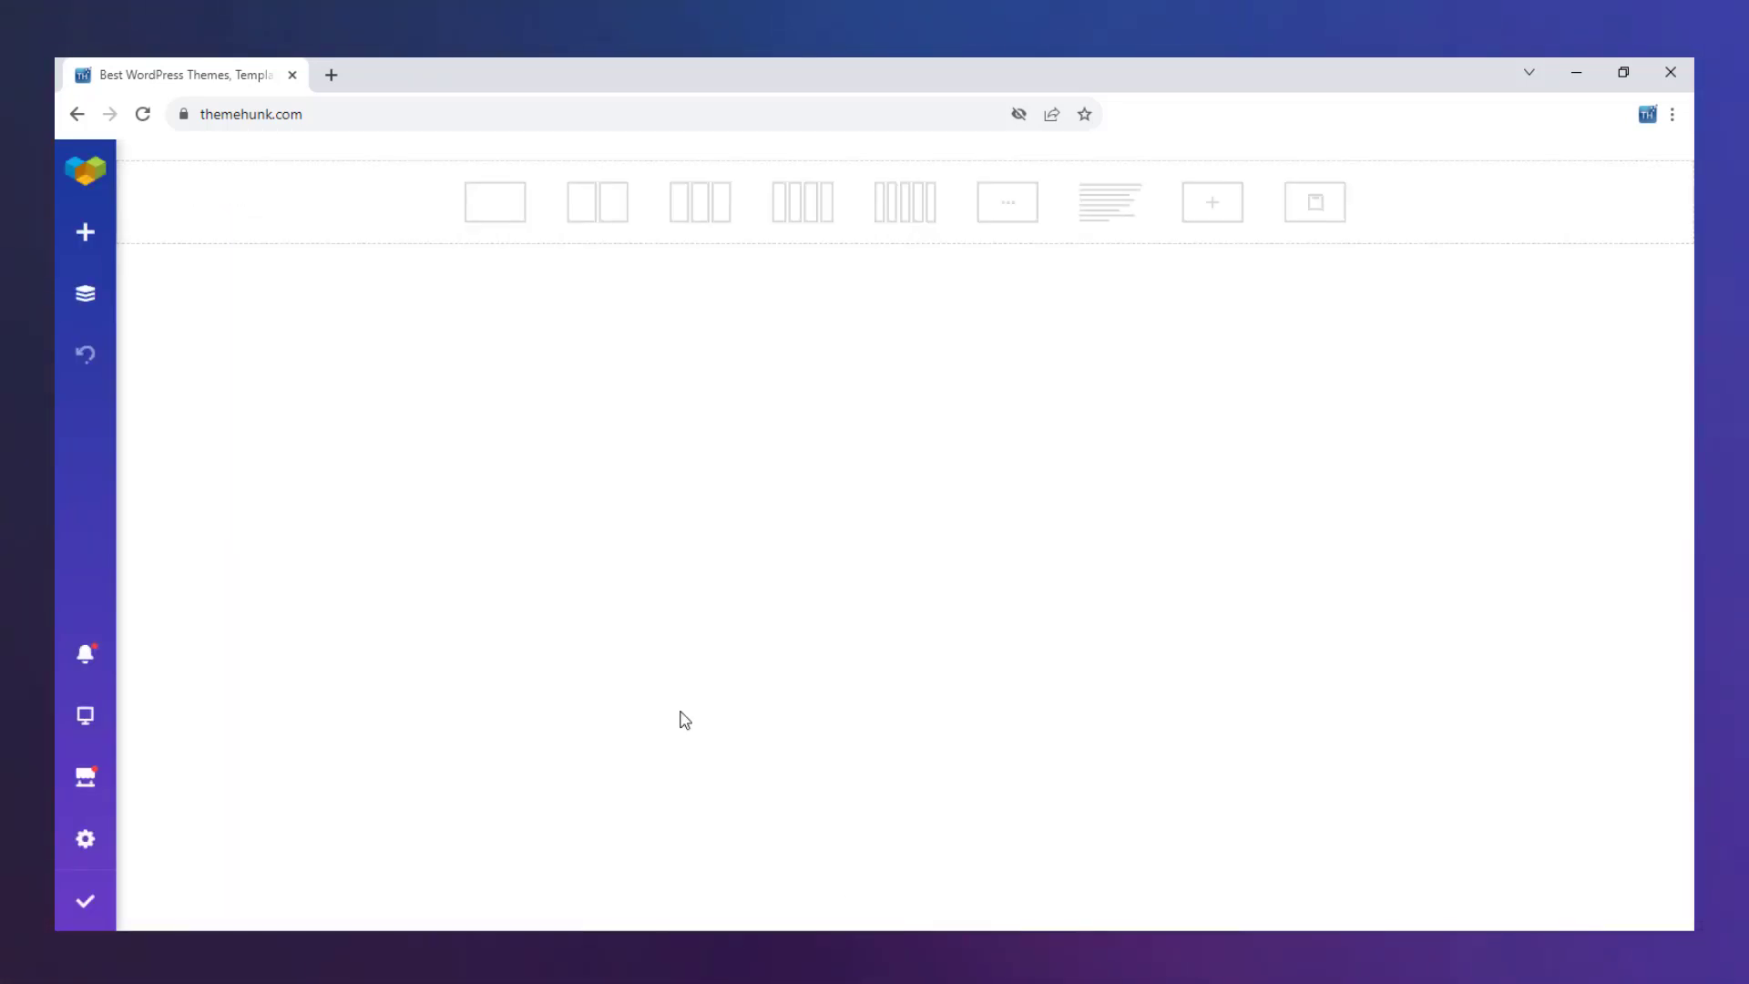
{"action": "left_click", "coordinate": [85, 231]}
{"action": "left_click", "coordinate": [277, 233]}
{"action": "left_click", "coordinate": [188, 421]}
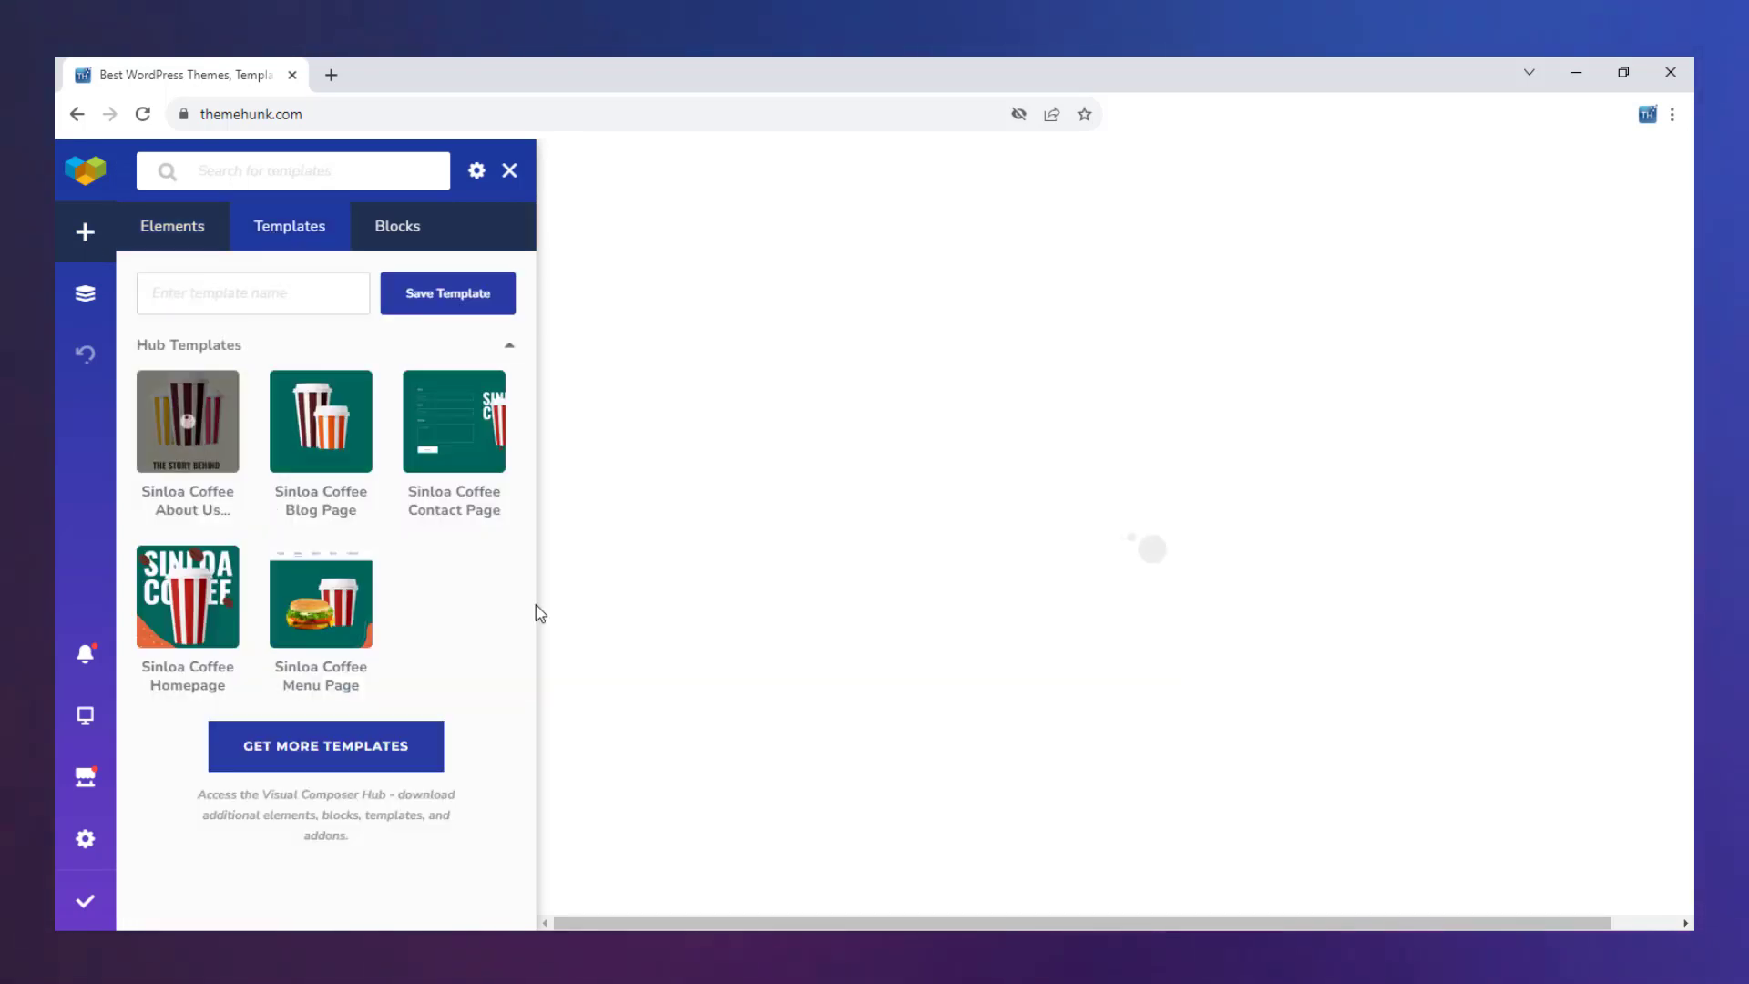
{"action": "scroll", "coordinate": [1620, 605], "scroll_direction": "down", "scroll_amount": 15}
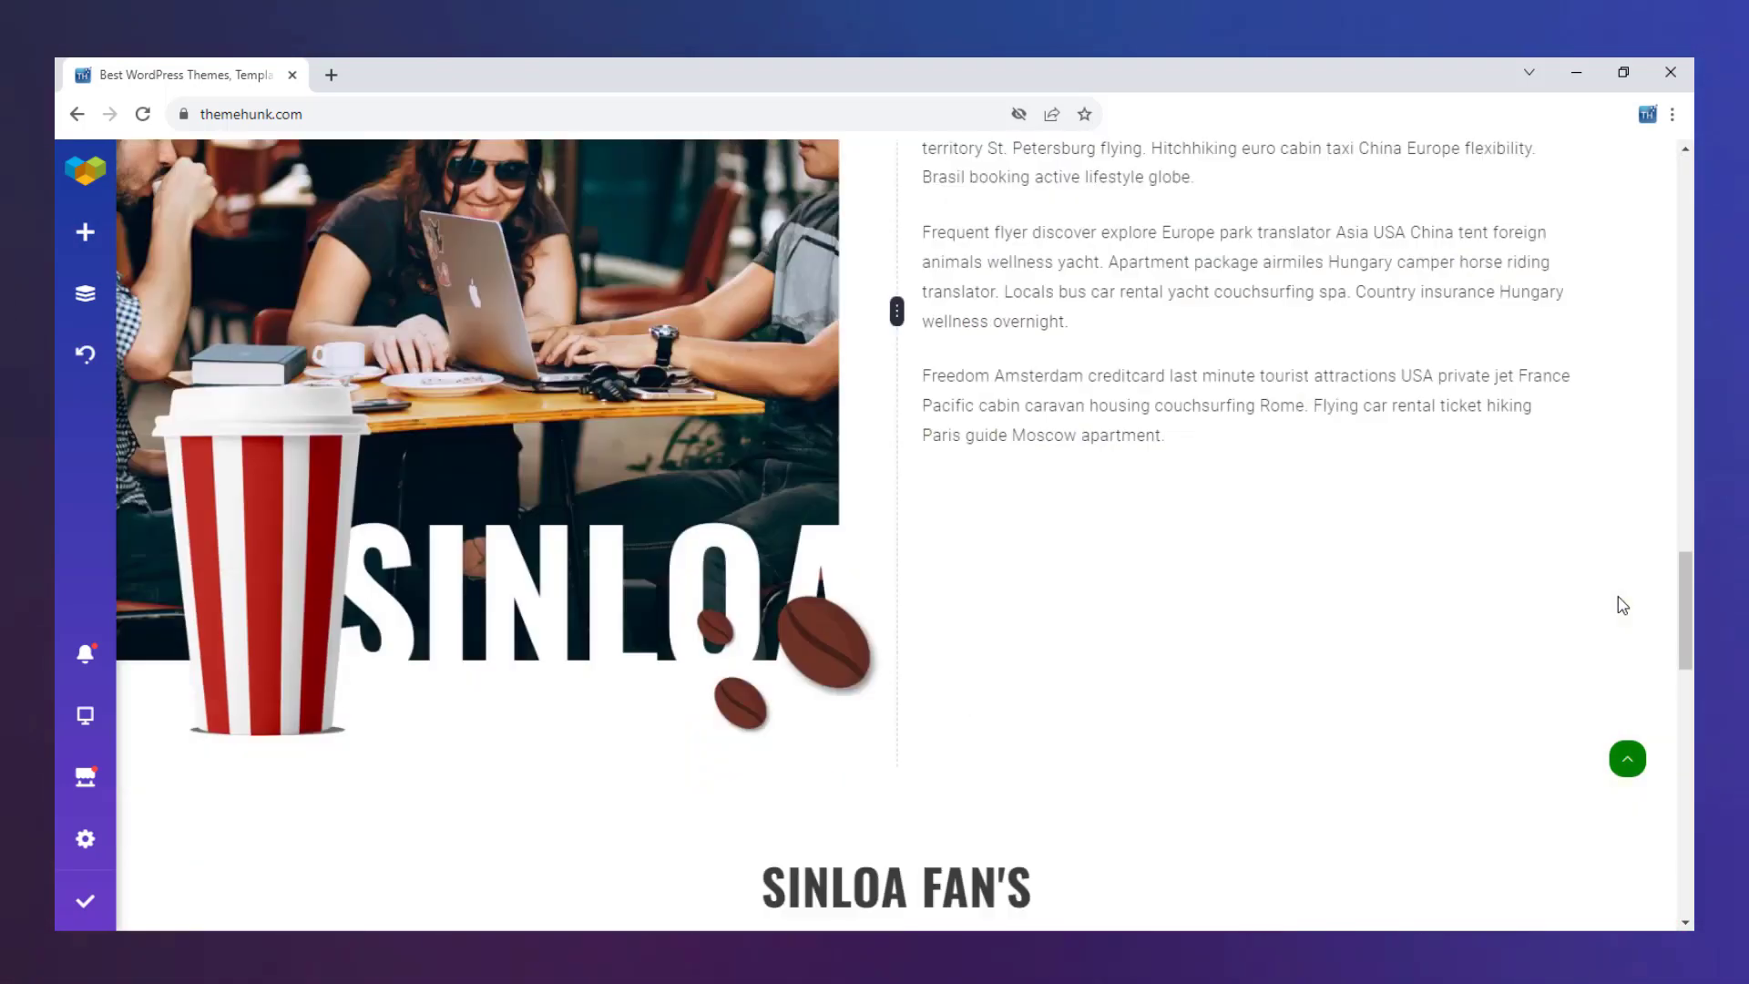
Publish the About Us page, then start a new blank page titled 'Contact Us'
{"action": "scroll", "coordinate": [1620, 605], "scroll_direction": "up", "scroll_amount": 15}
{"action": "left_click", "coordinate": [85, 903]}
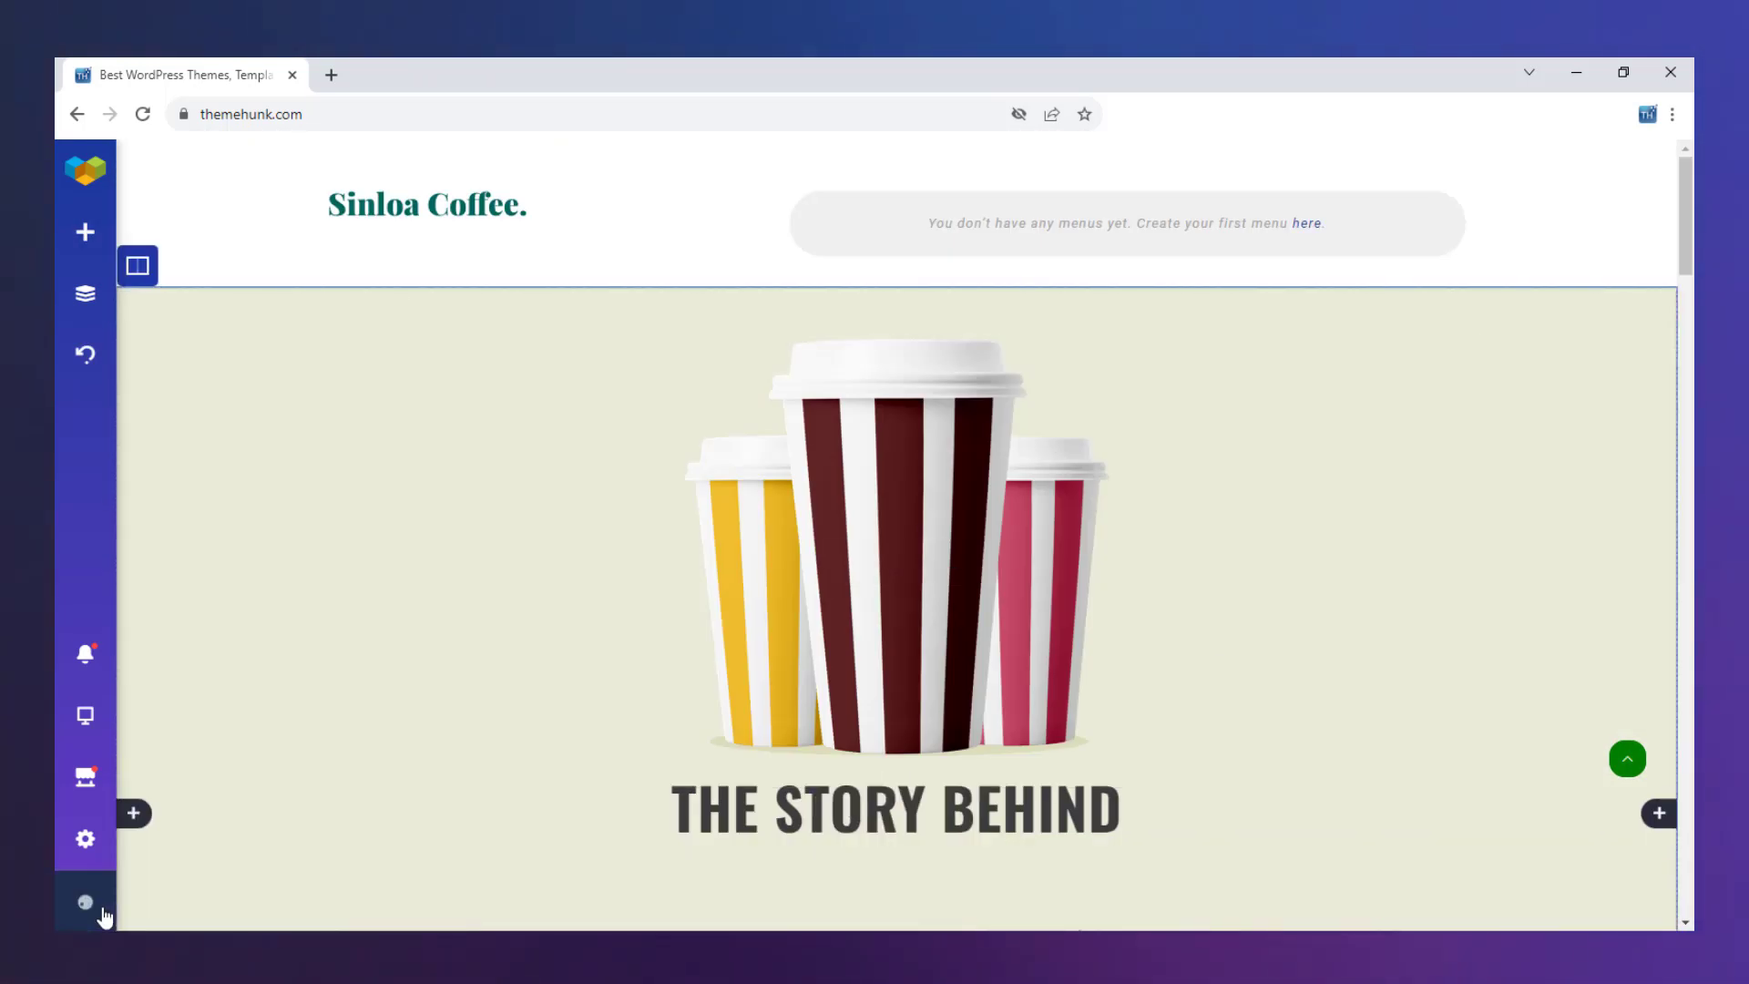
{"action": "left_click", "coordinate": [82, 173]}
{"action": "left_click", "coordinate": [492, 211]}
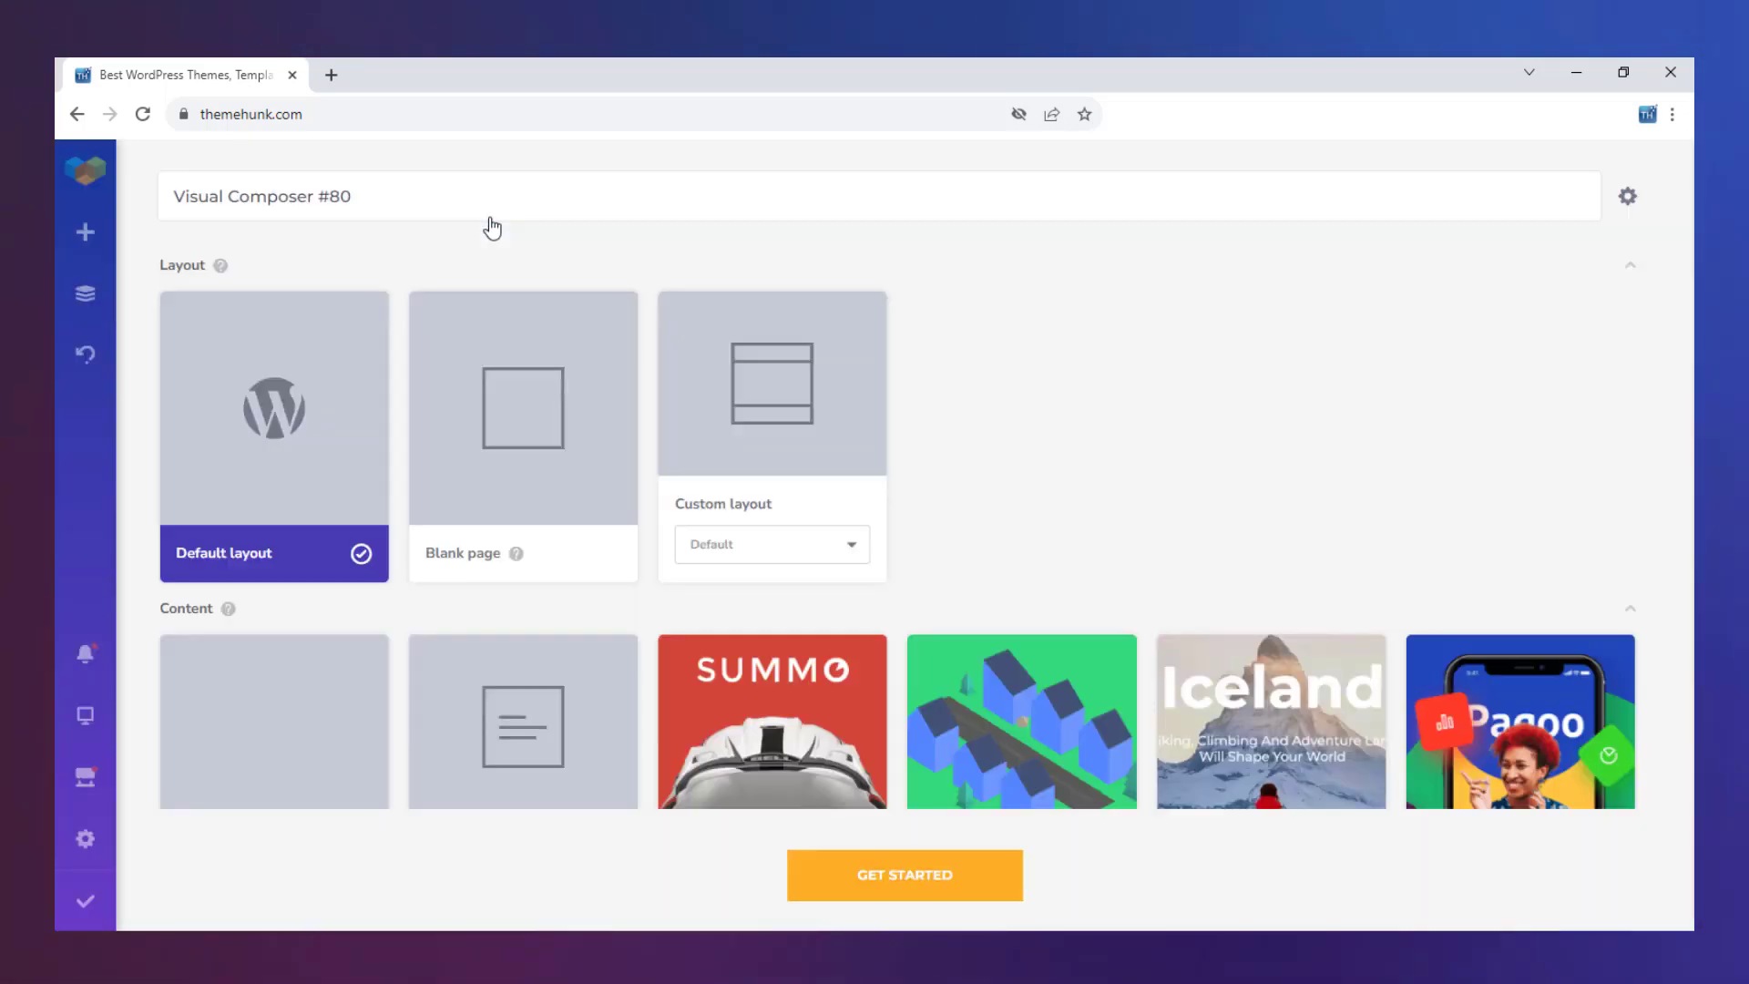
{"action": "left_click_drag", "start_coordinate": [382, 199], "coordinate": [140, 203]}
{"action": "type", "text": "Contact Us"}
{"action": "left_click", "coordinate": [523, 455]}
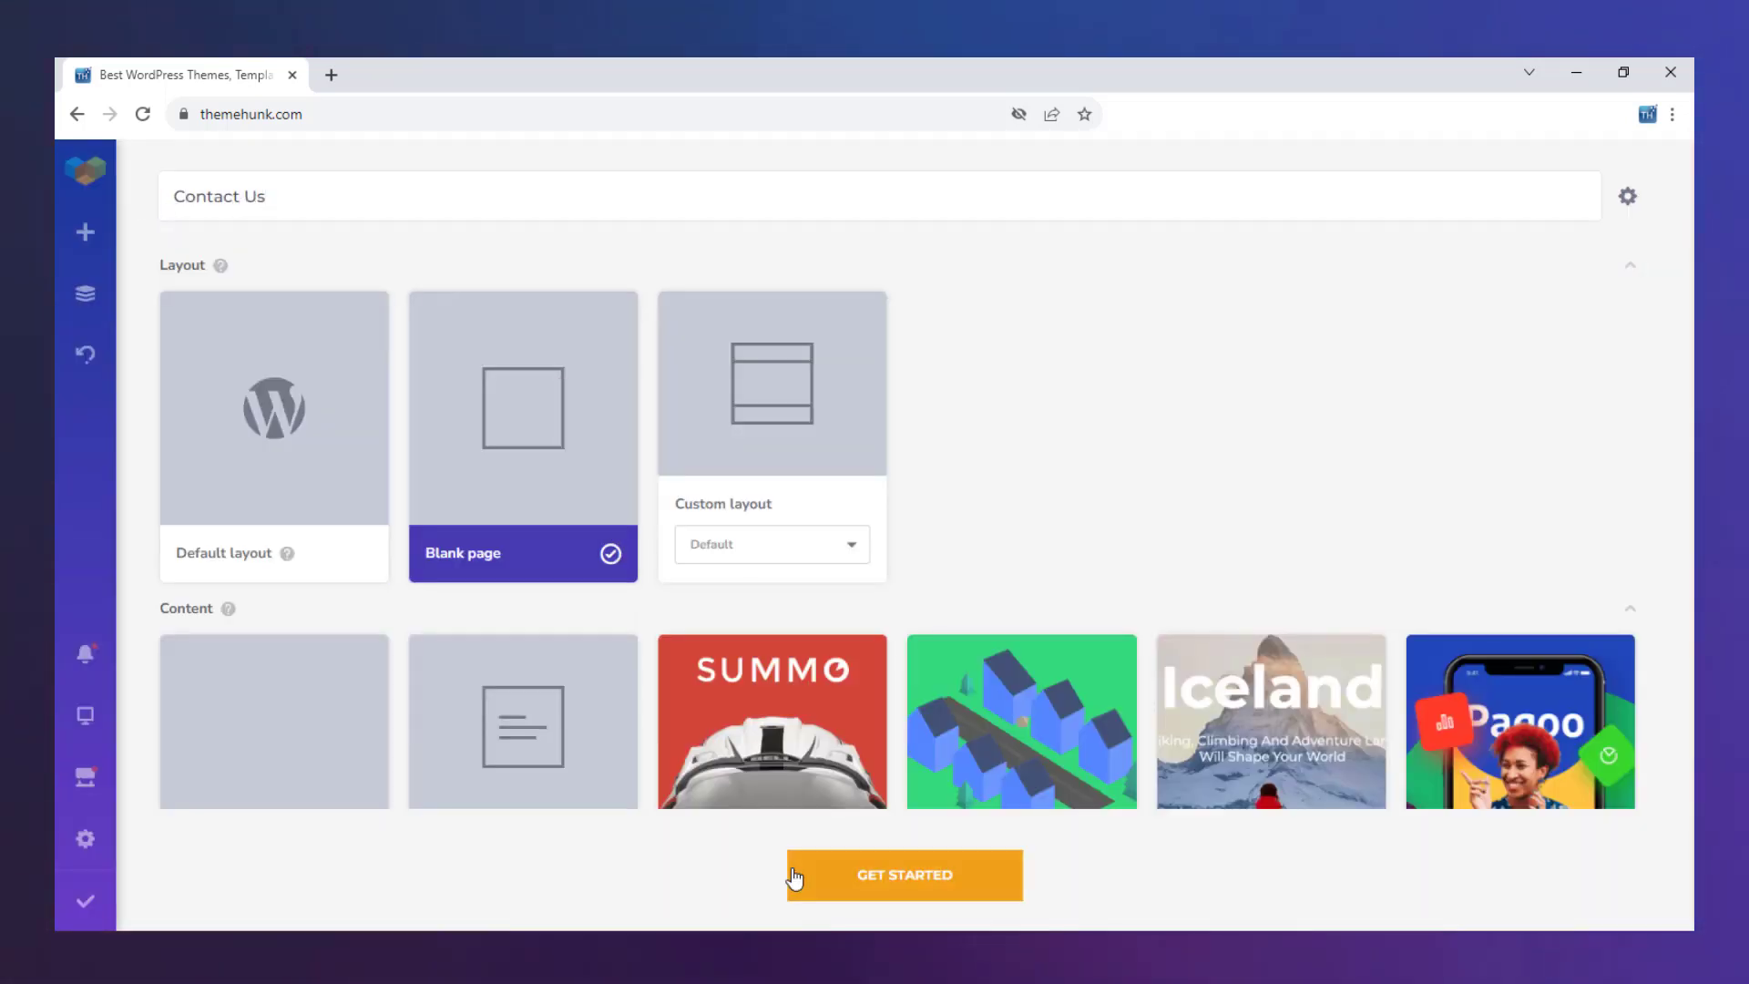
{"action": "left_click", "coordinate": [796, 875]}
Load the Sinloa Coffee Contact Page template and move its Location section to the bottom
{"action": "left_click", "coordinate": [86, 233]}
{"action": "left_click", "coordinate": [285, 235]}
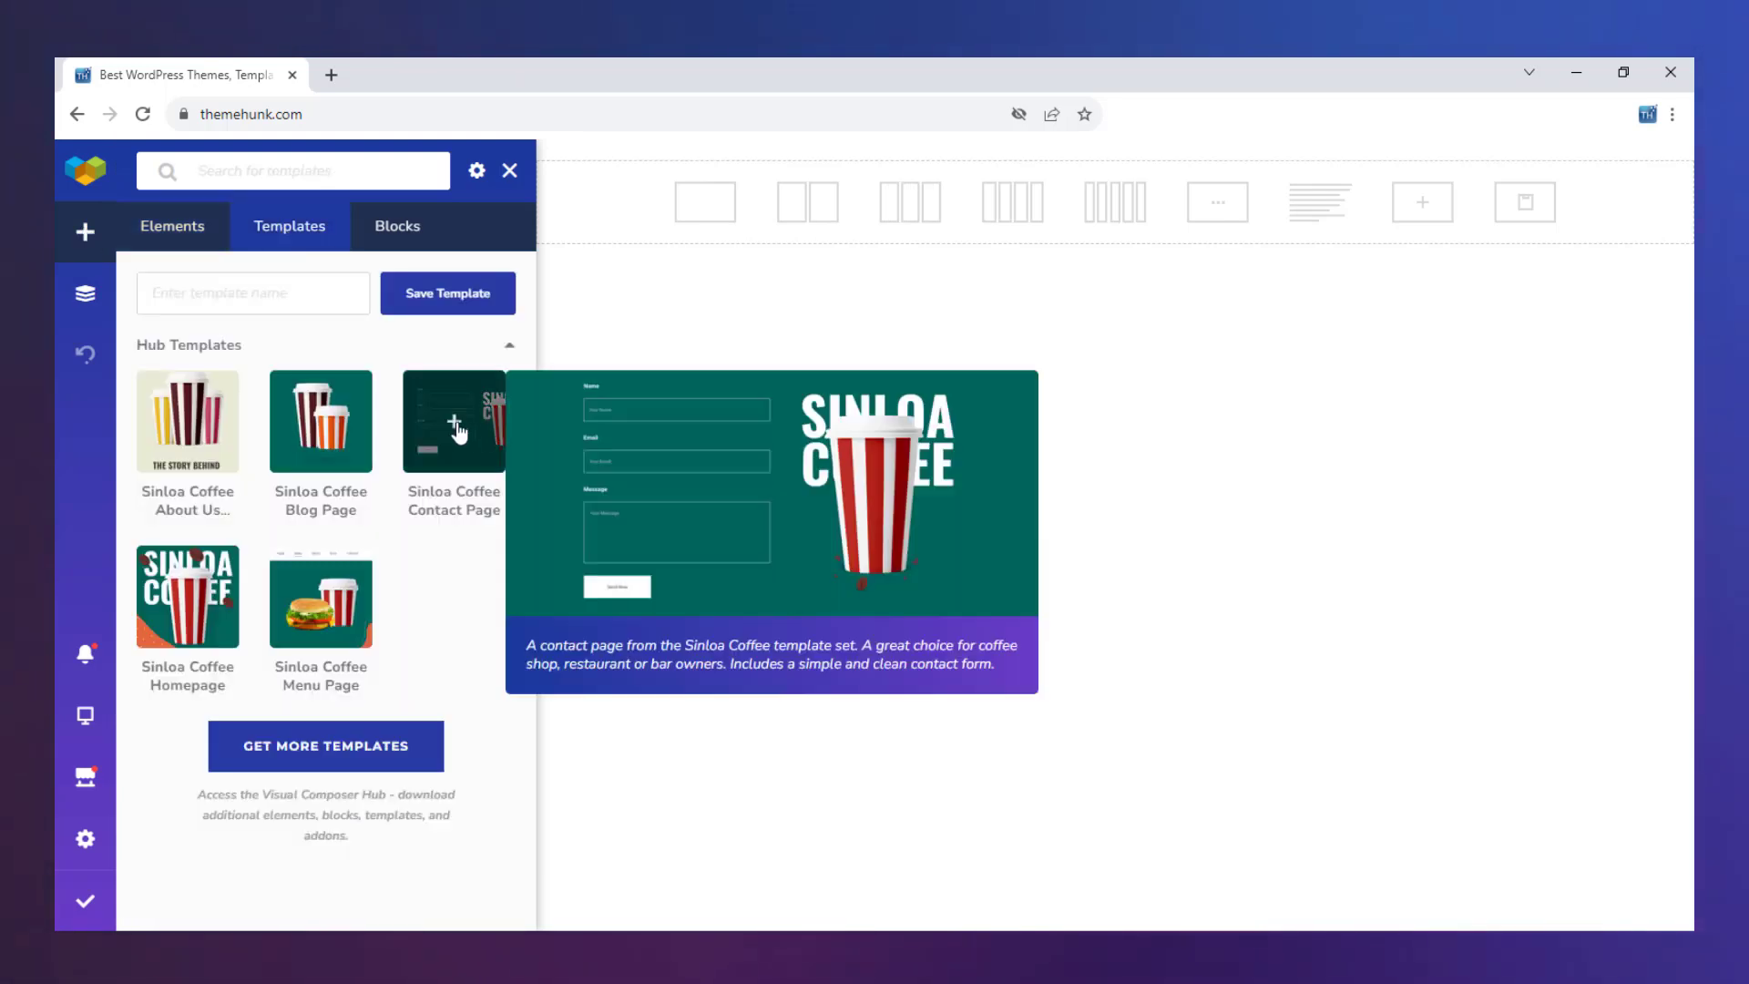
{"action": "left_click", "coordinate": [454, 420]}
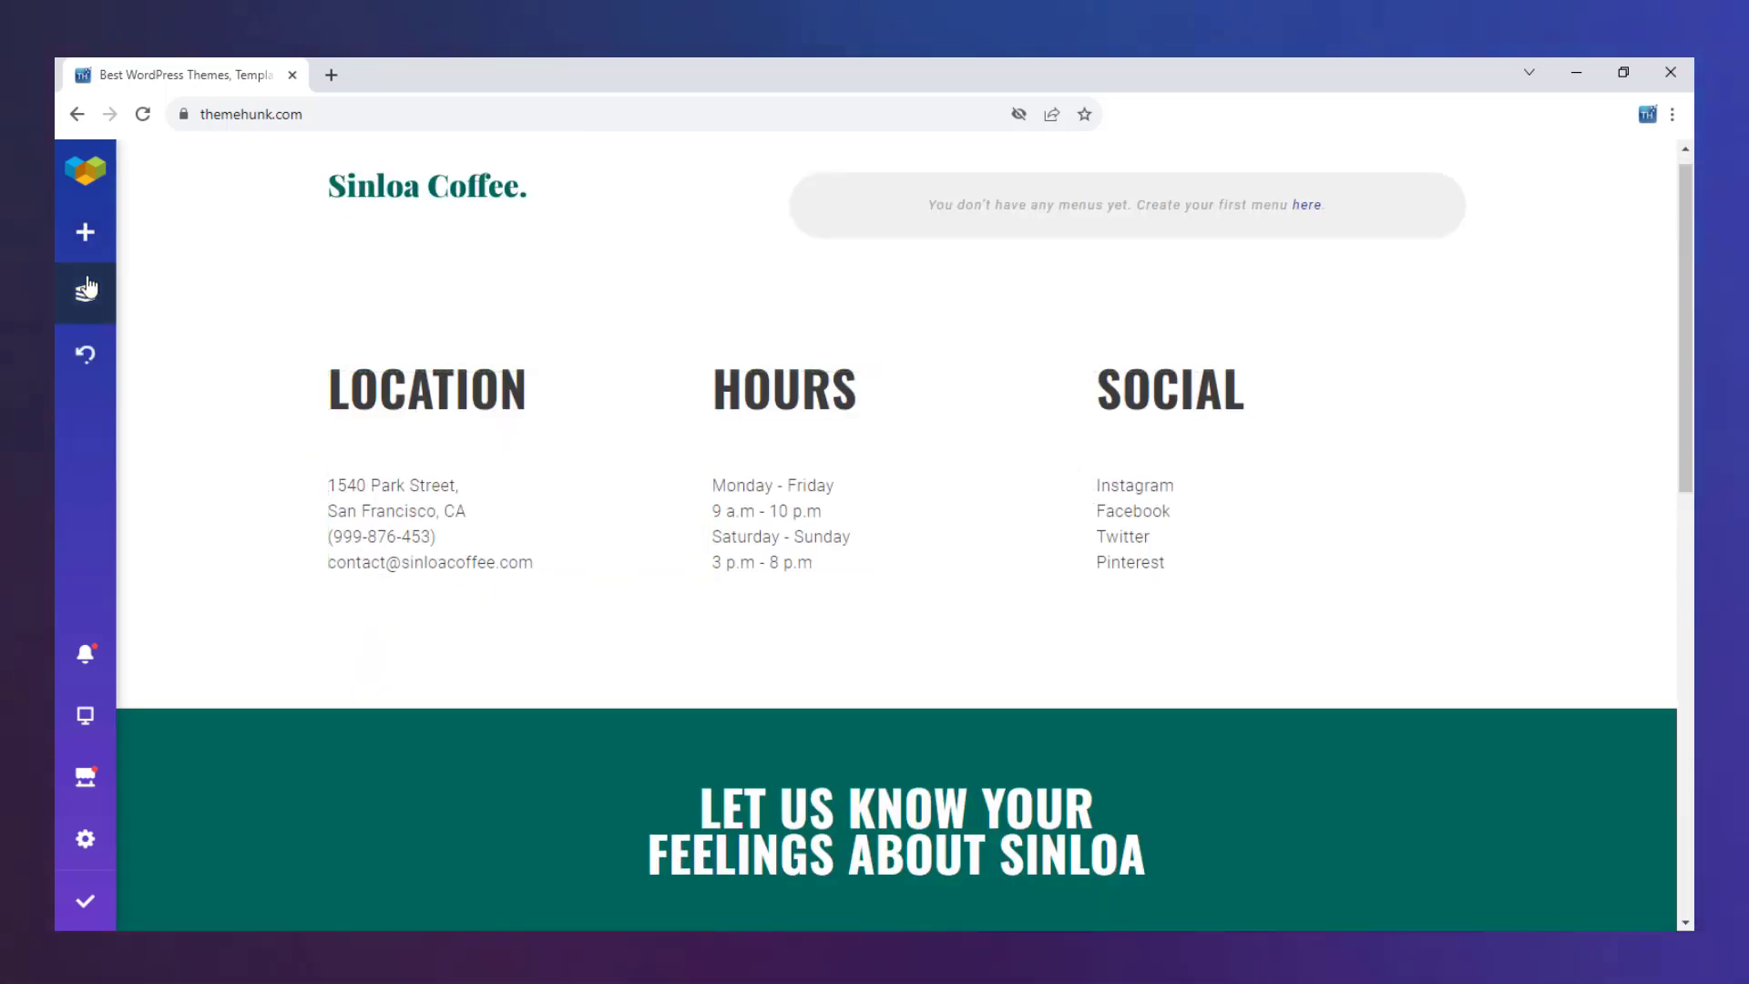
{"action": "left_click", "coordinate": [85, 293]}
{"action": "left_click_drag", "start_coordinate": [127, 205], "coordinate": [128, 343]}
{"action": "scroll", "coordinate": [1074, 566], "scroll_direction": "up", "scroll_amount": 15}
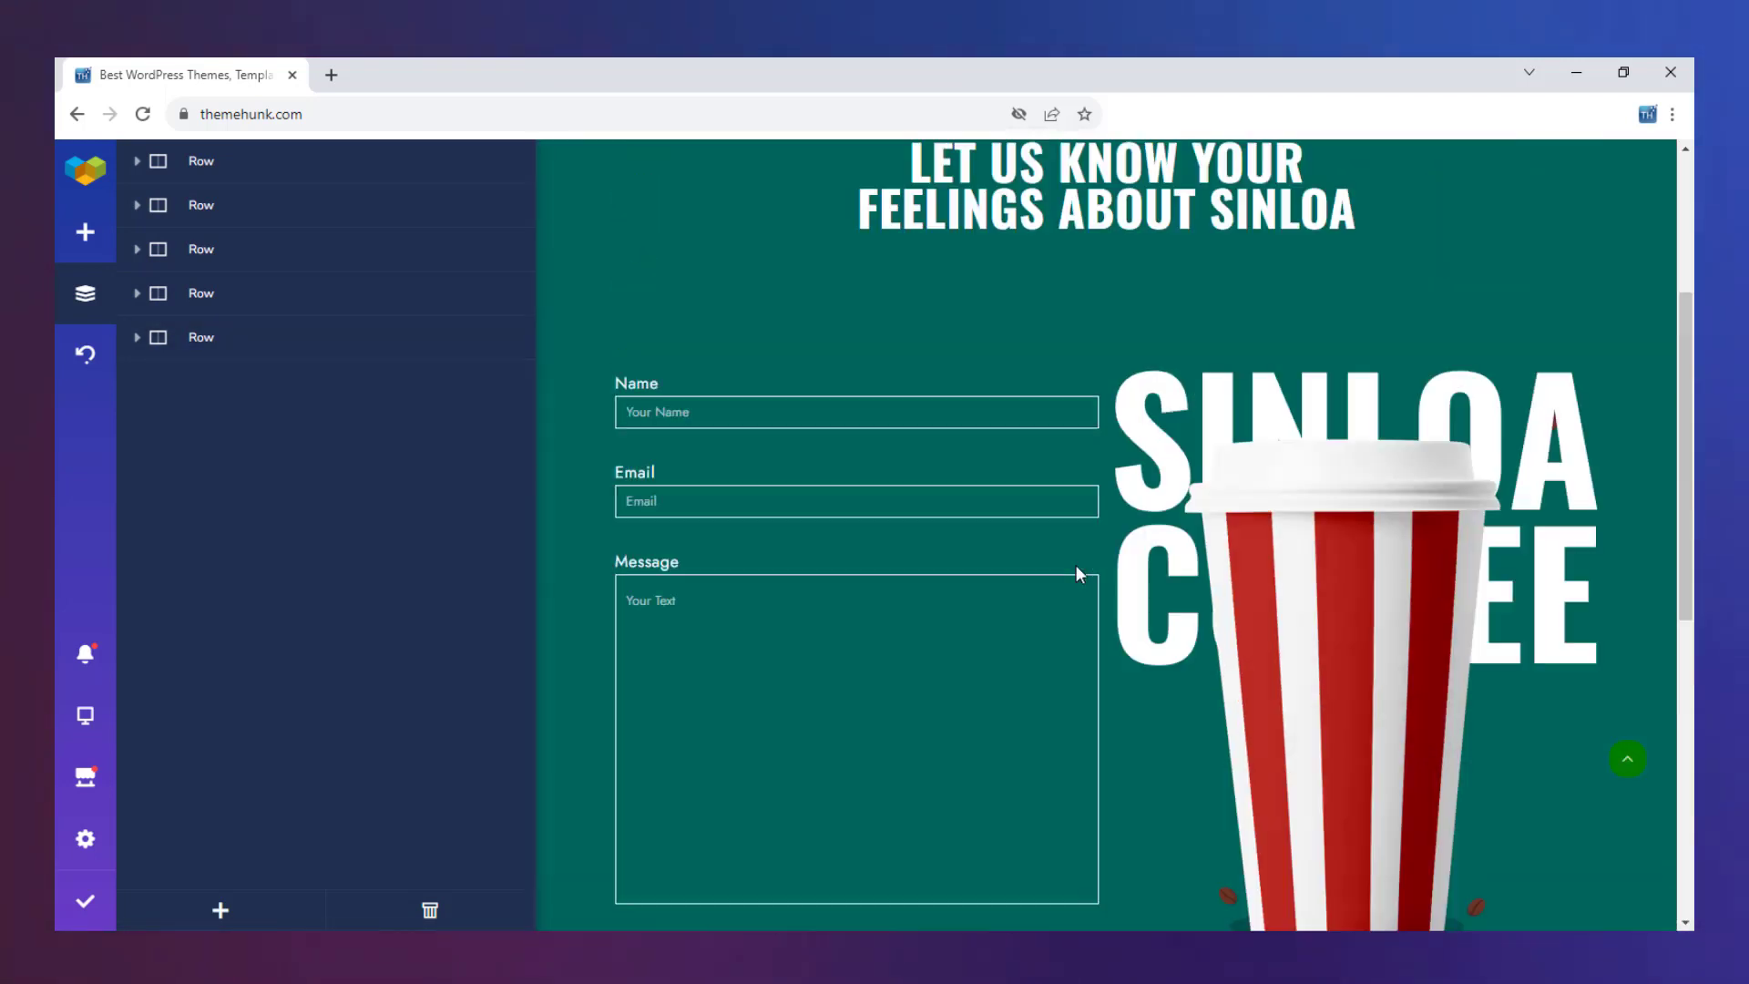
{"action": "mouse_move", "coordinate": [73, 916]}
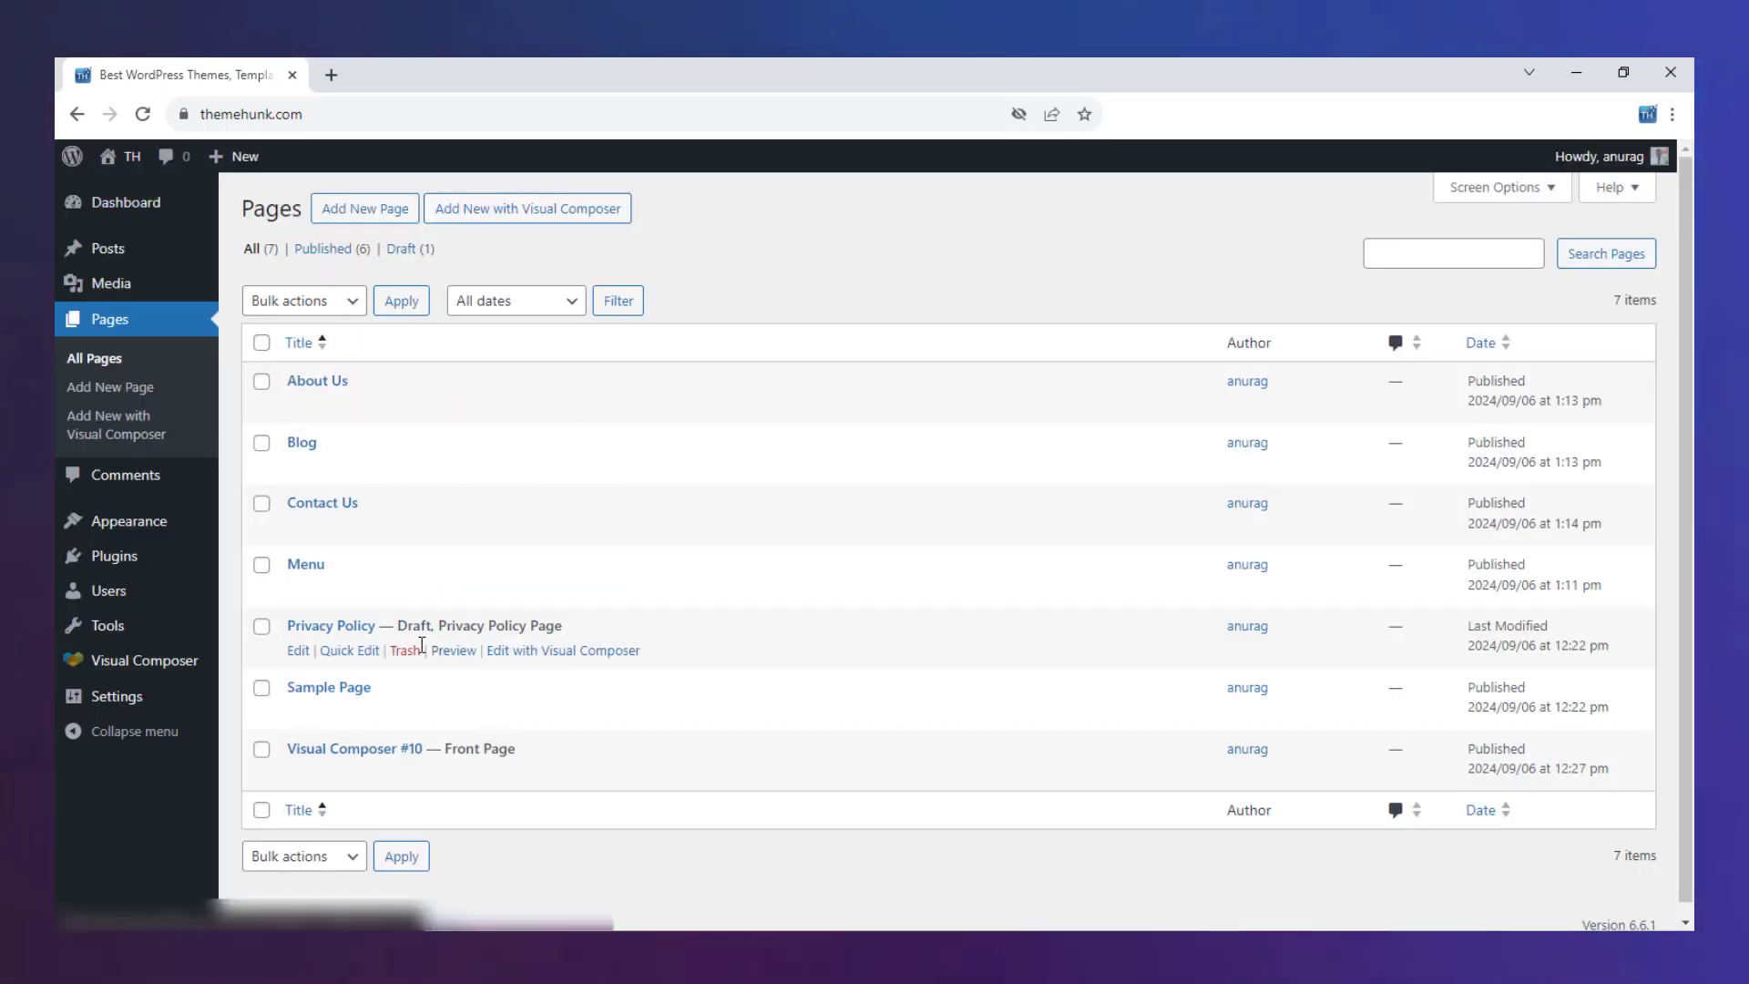
Trash the Privacy Policy draft and the Sample Page
{"action": "left_click", "coordinate": [405, 650]}
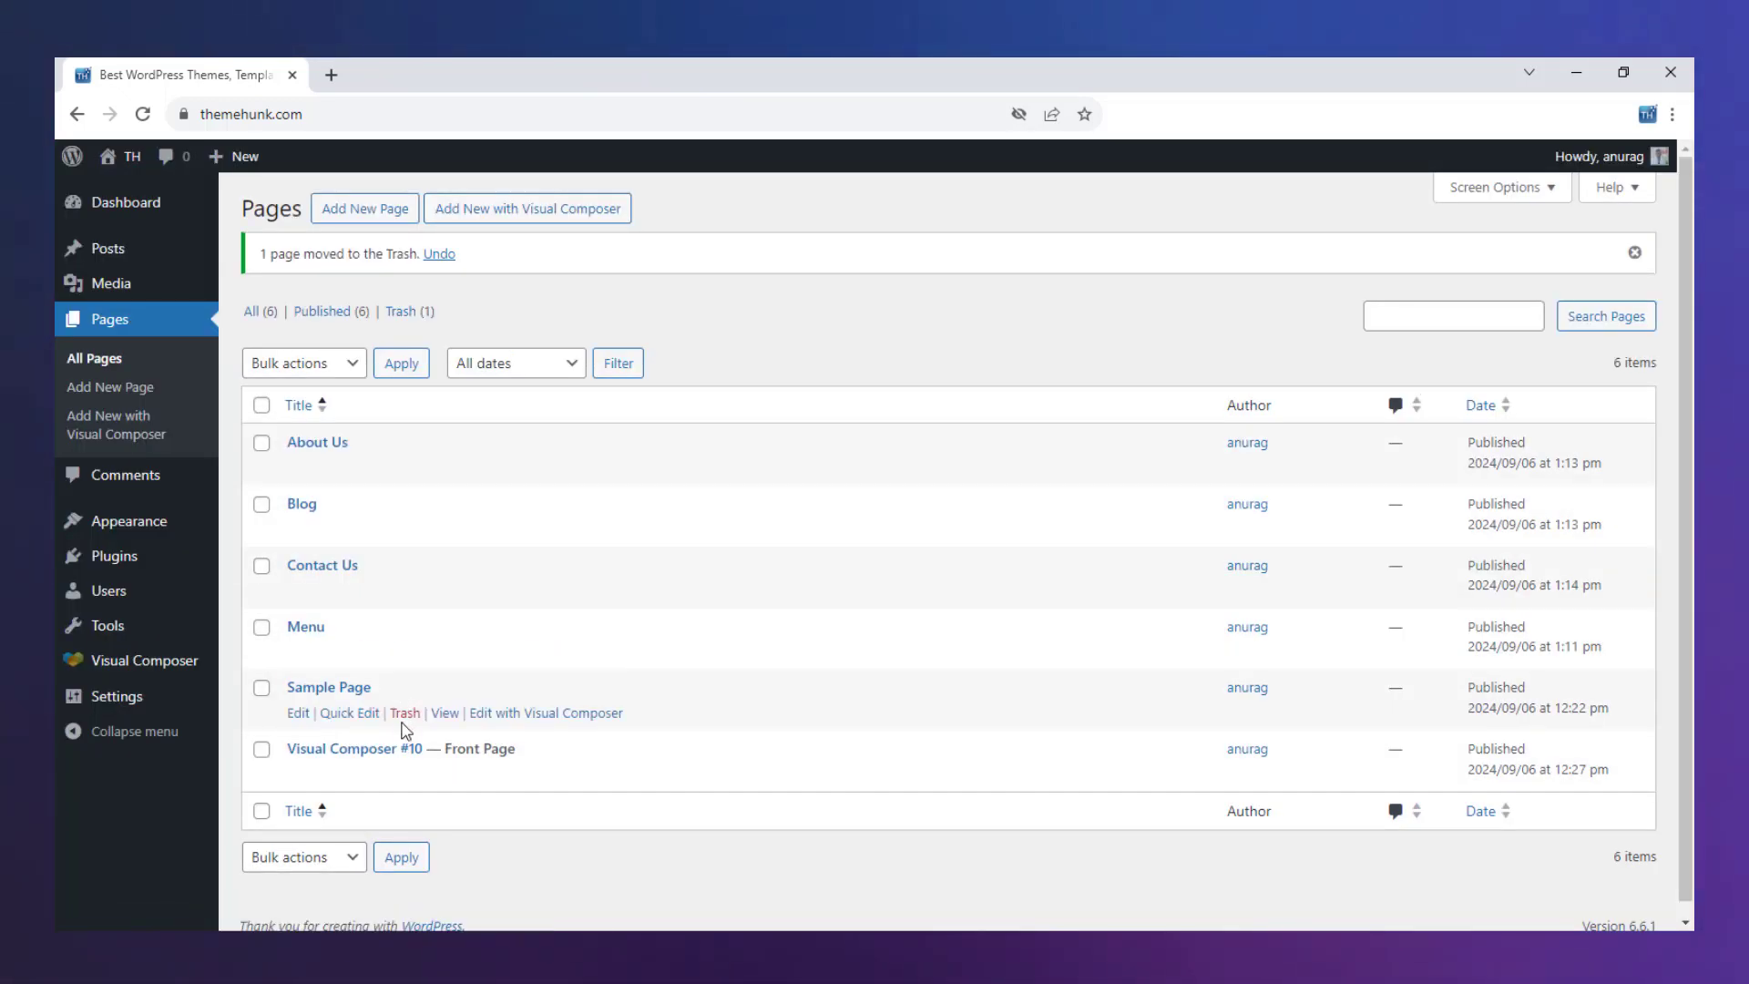
{"action": "left_click", "coordinate": [405, 715]}
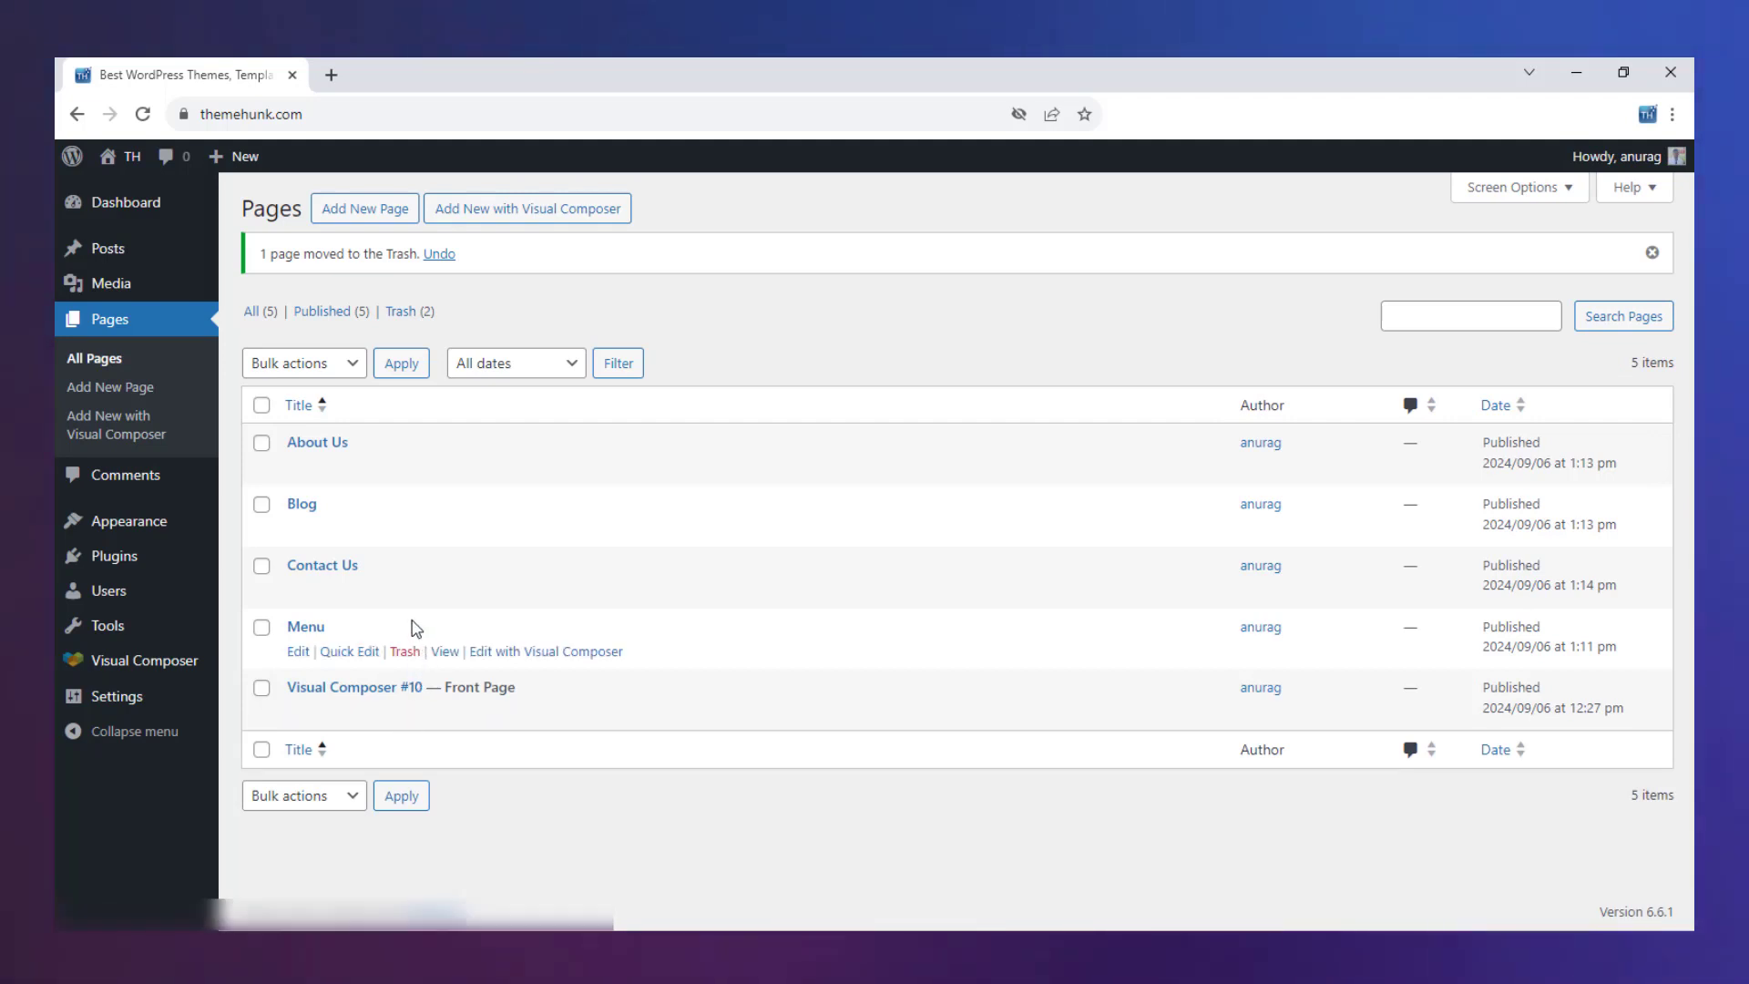
{"action": "mouse_move", "coordinate": [138, 536]}
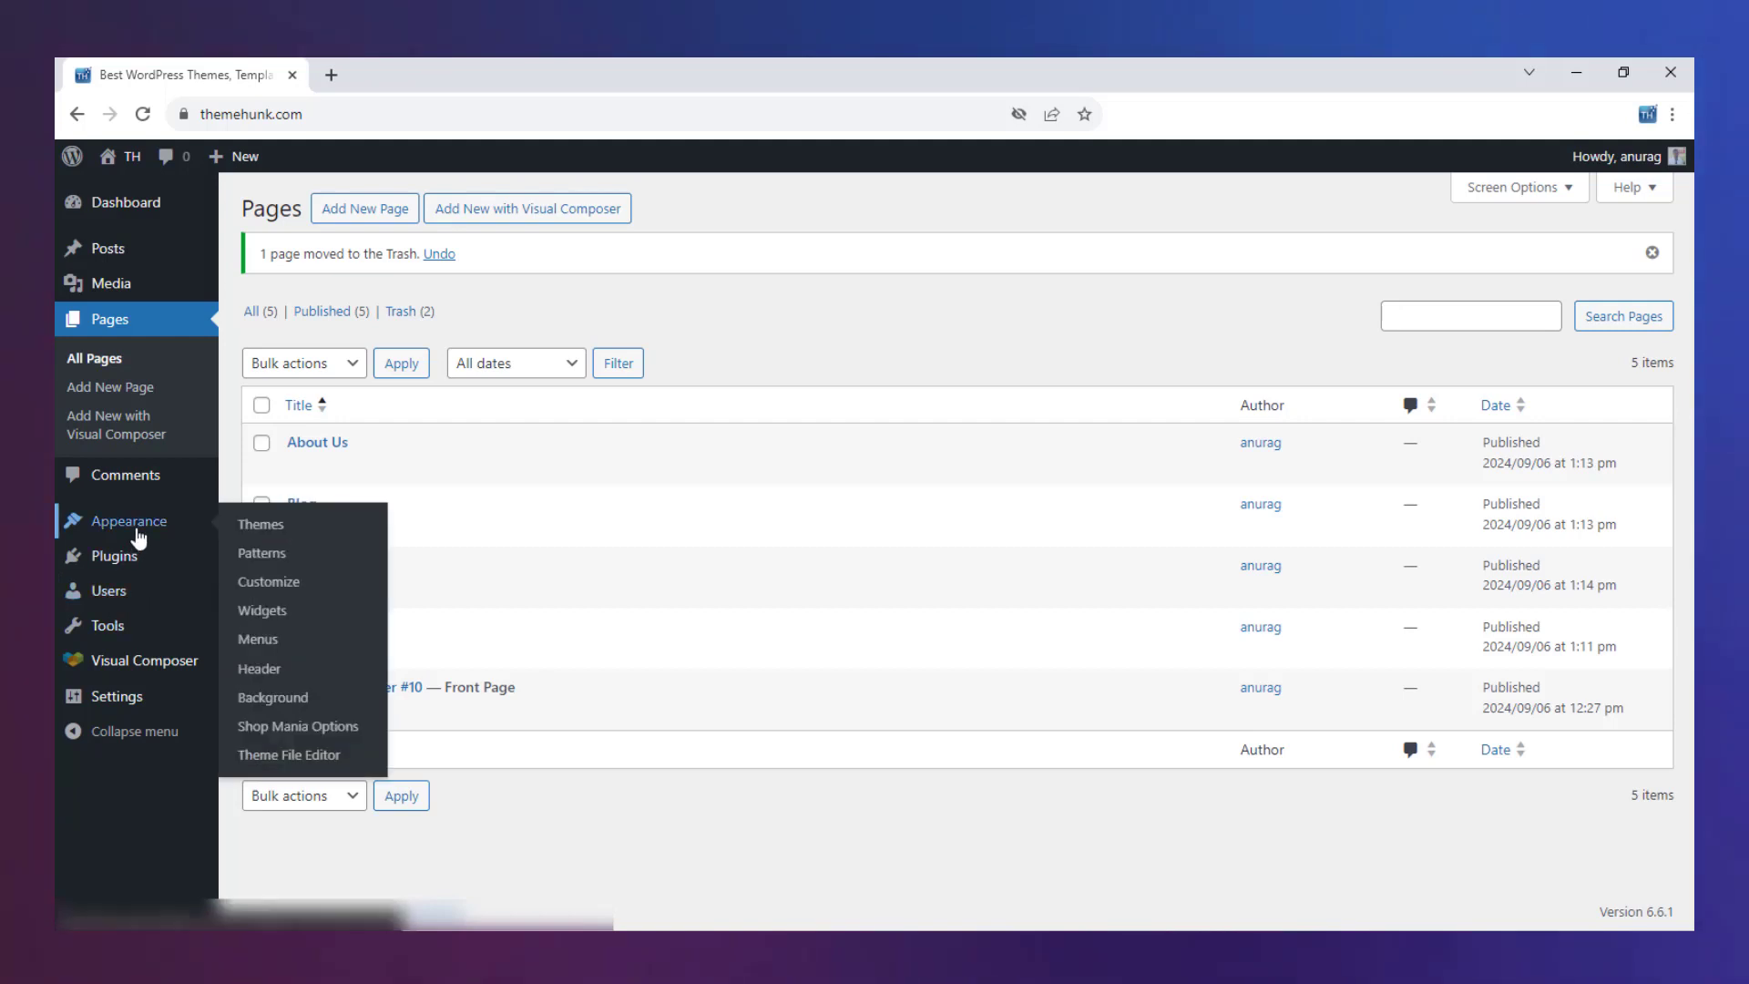
{"action": "left_click", "coordinate": [294, 650]}
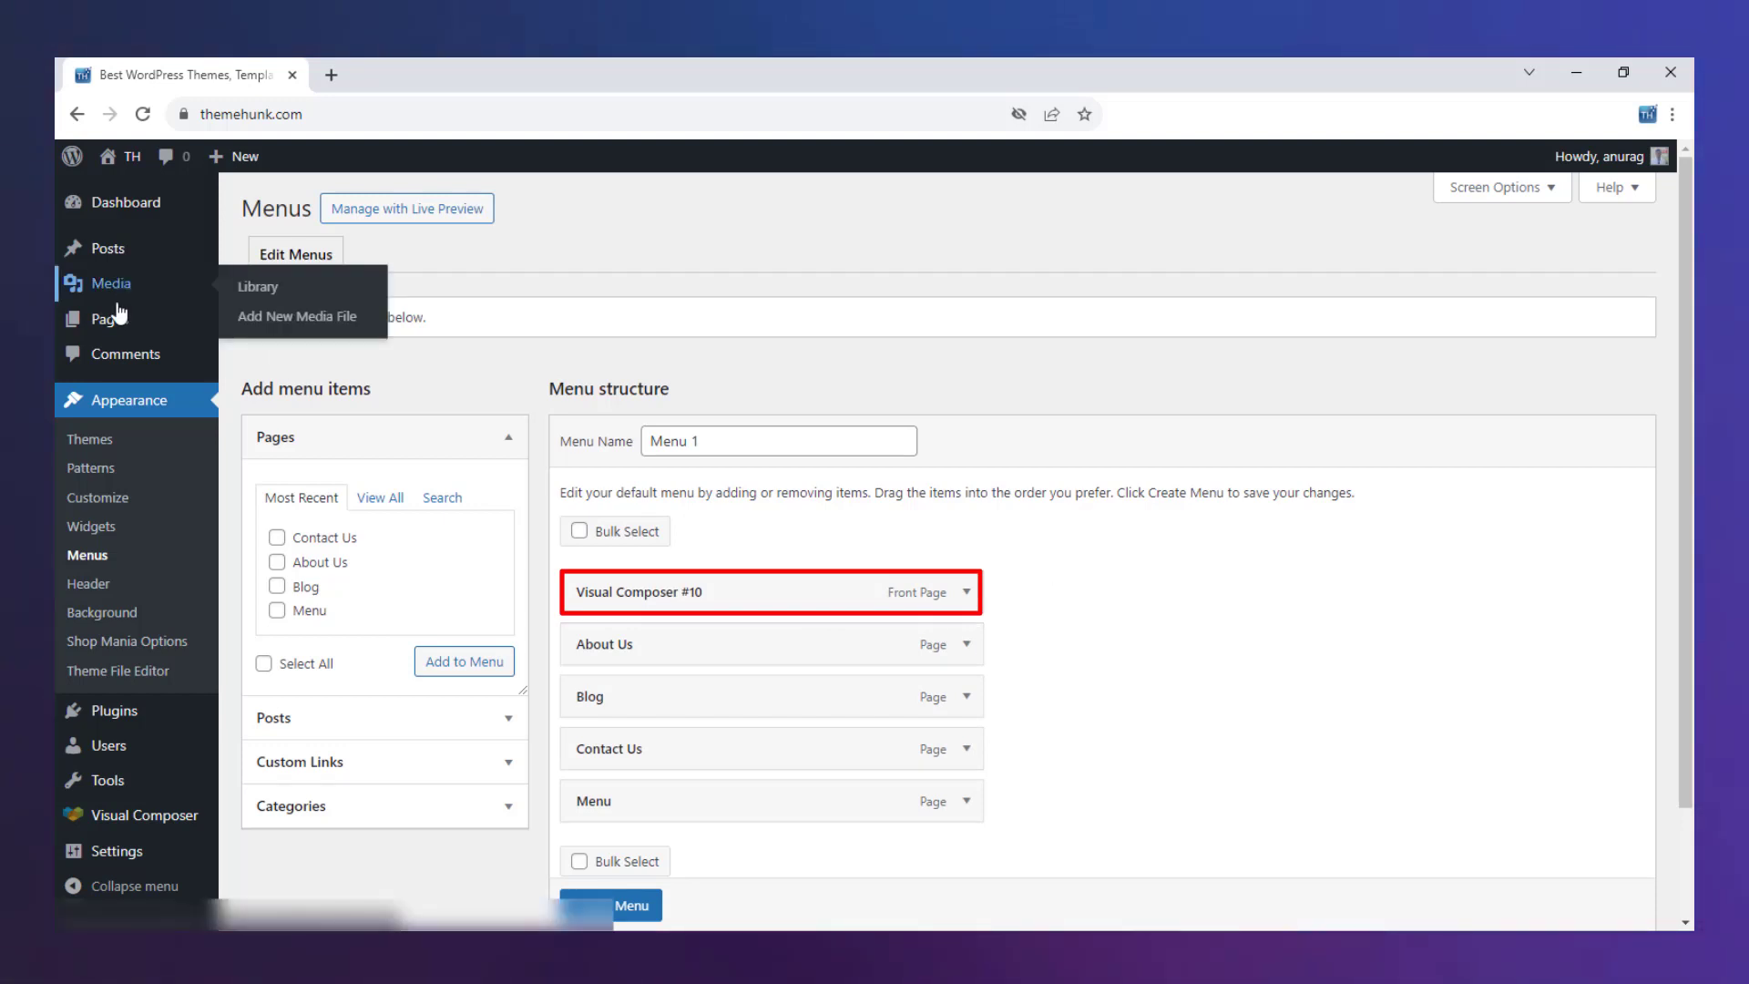
Quick-edit the 'Visual Composer #10' front page and retitle it 'Home'
{"action": "left_click", "coordinate": [110, 319]}
{"action": "left_click", "coordinate": [349, 649]}
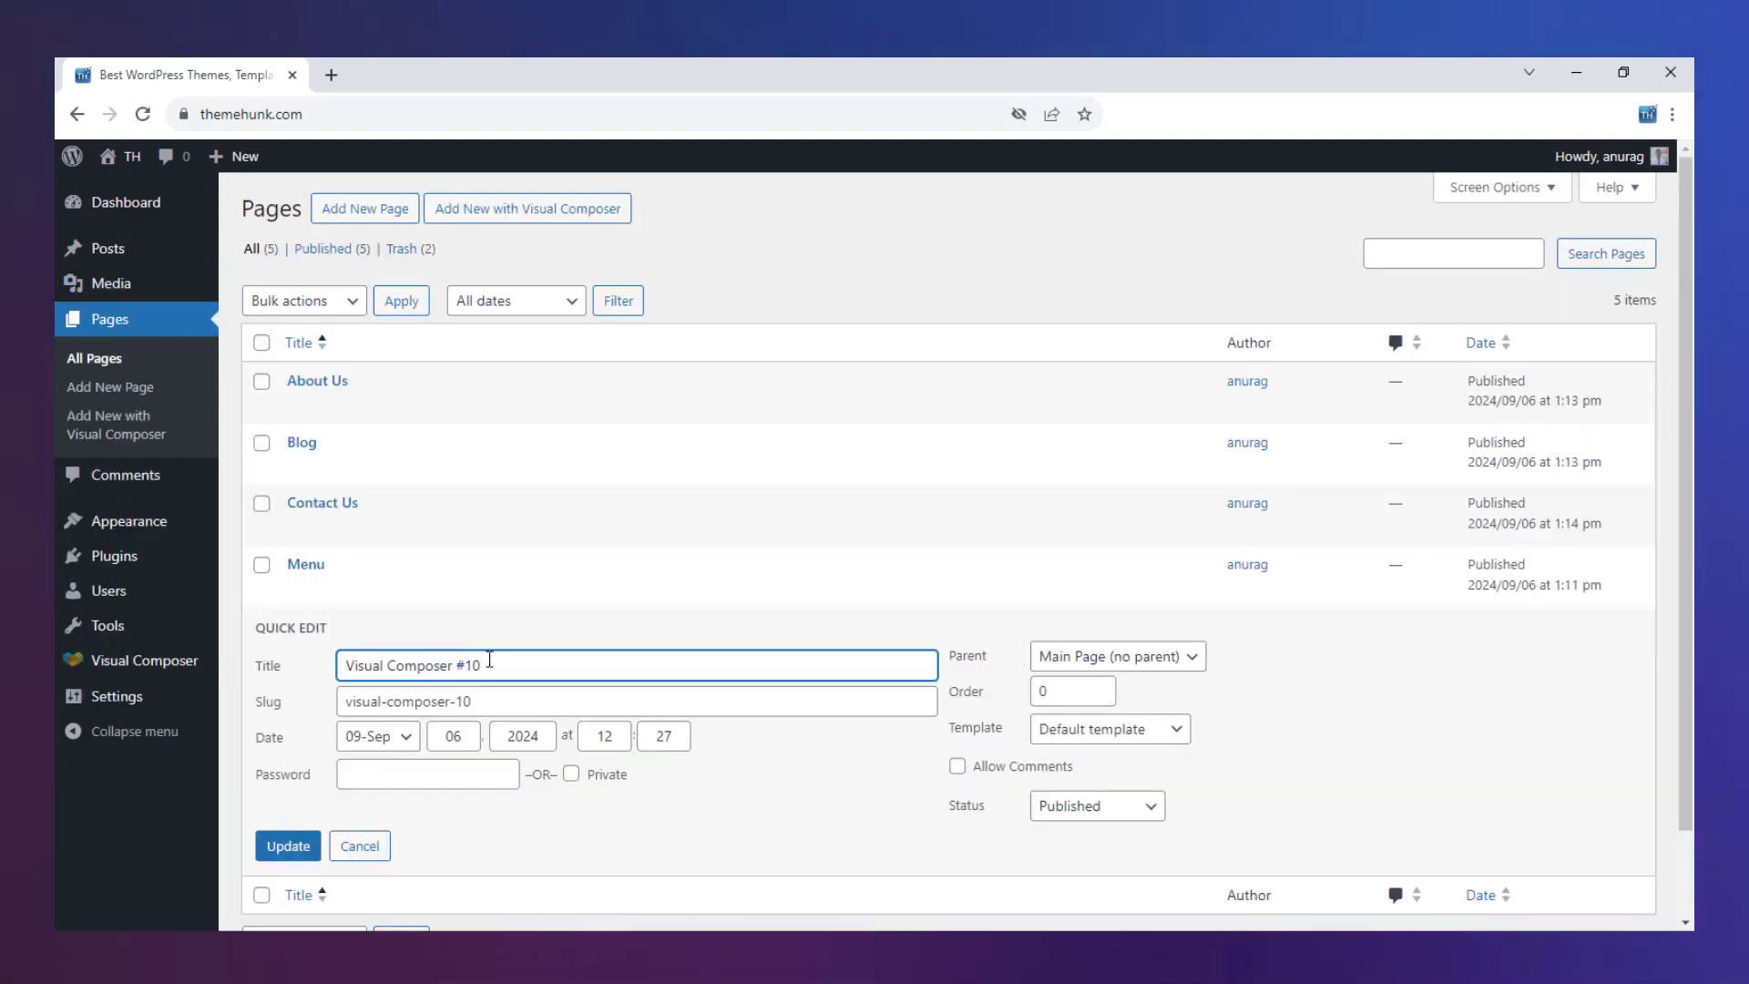
{"action": "left_click_drag", "start_coordinate": [489, 655], "coordinate": [345, 671]}
{"action": "type", "text": "TH"}
{"action": "left_click", "coordinate": [287, 845]}
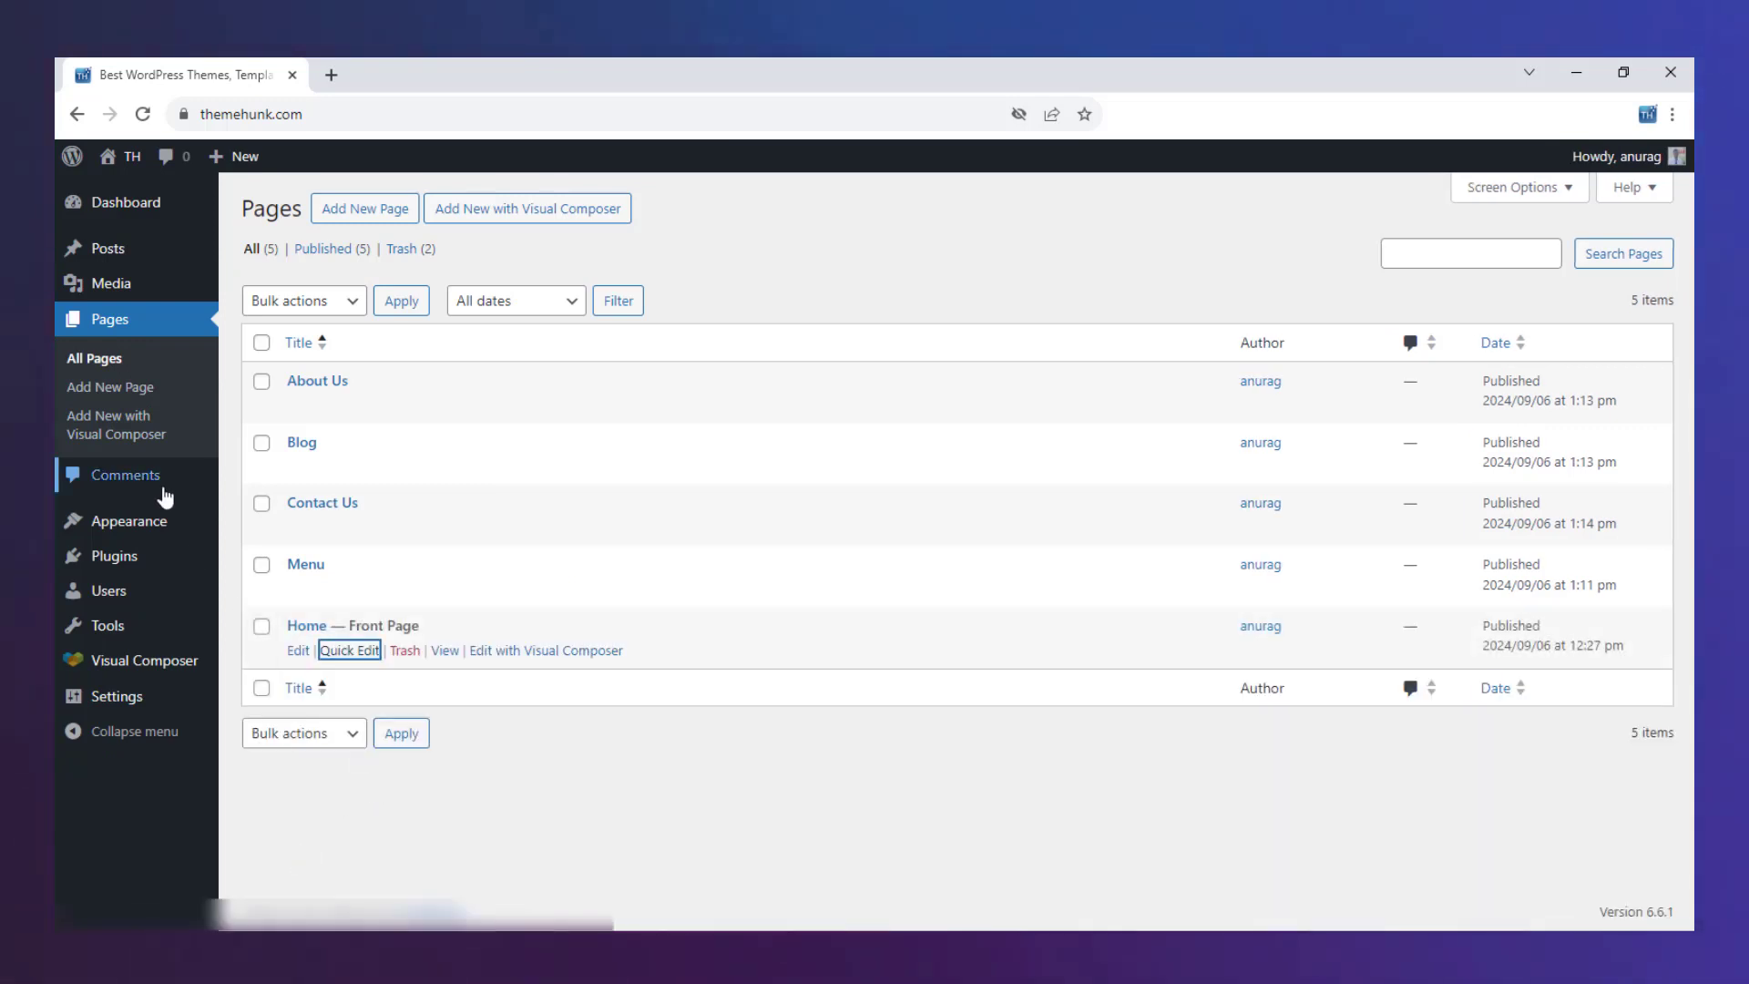
Order the menu pages as Home, Menu, Blog, Contact Us, About Us
{"action": "mouse_move", "coordinate": [128, 521]}
{"action": "left_click", "coordinate": [271, 637]}
{"action": "scroll", "coordinate": [1038, 685], "scroll_direction": "down", "scroll_amount": 2}
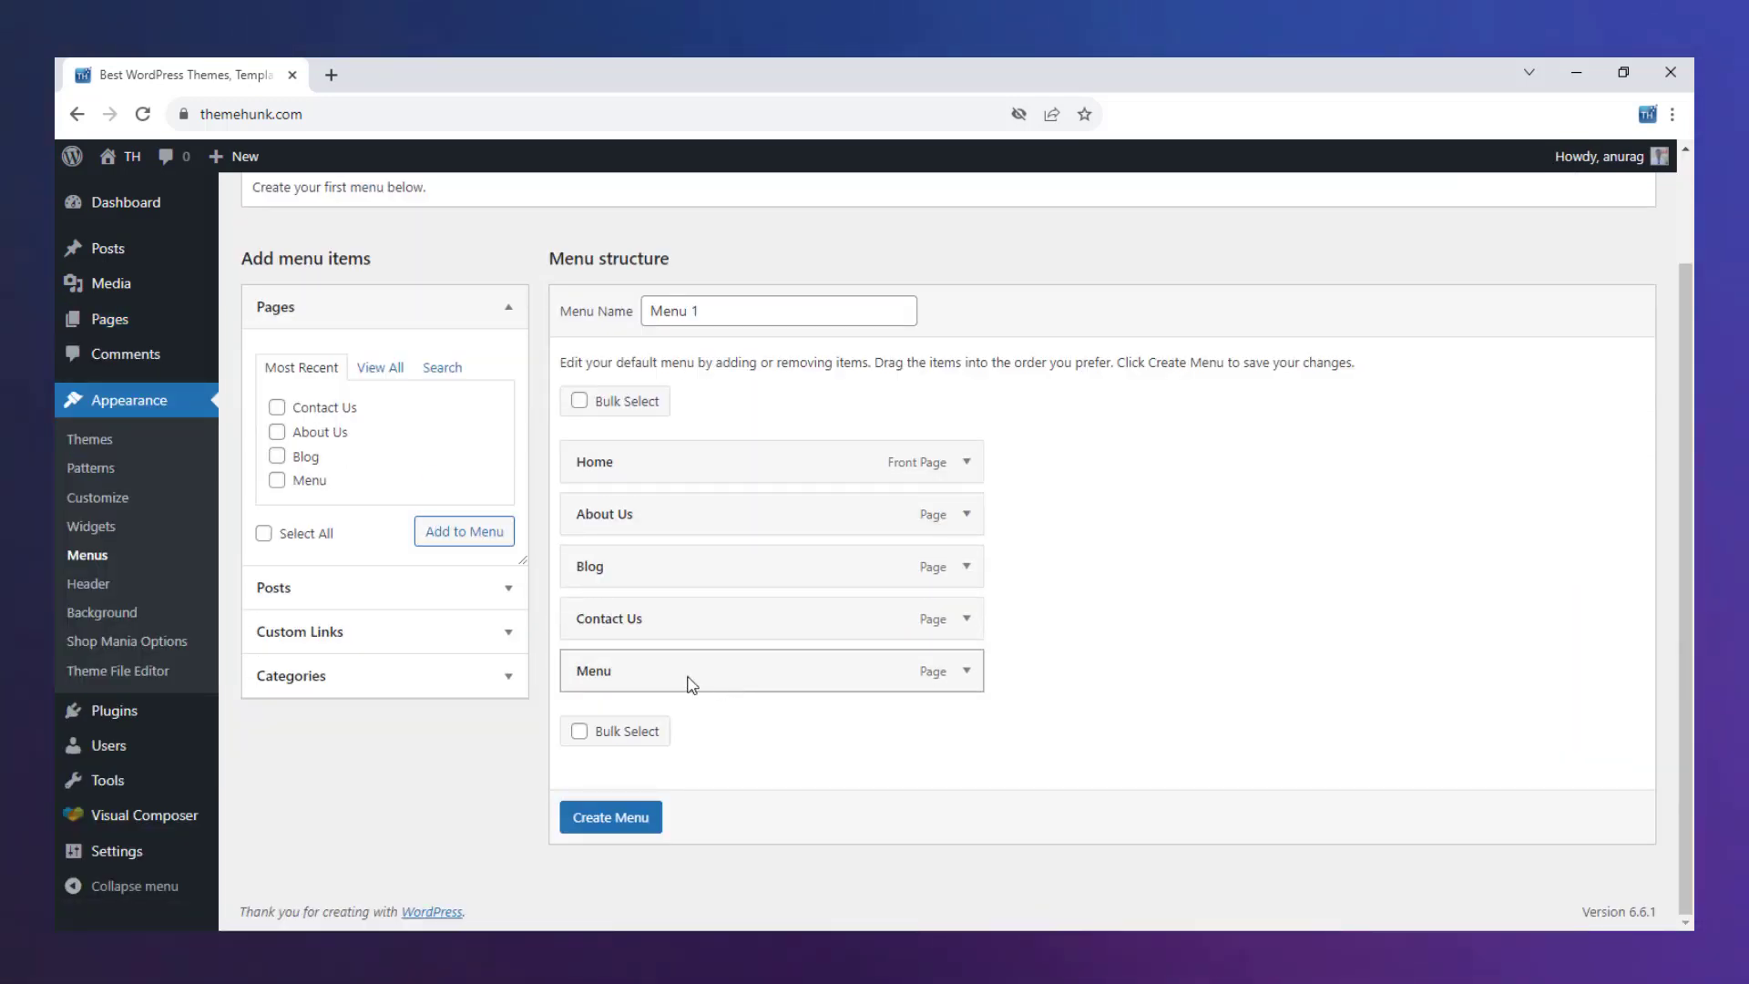
{"action": "left_click_drag", "start_coordinate": [687, 678], "coordinate": [581, 541]}
{"action": "left_click_drag", "start_coordinate": [601, 635], "coordinate": [501, 583]}
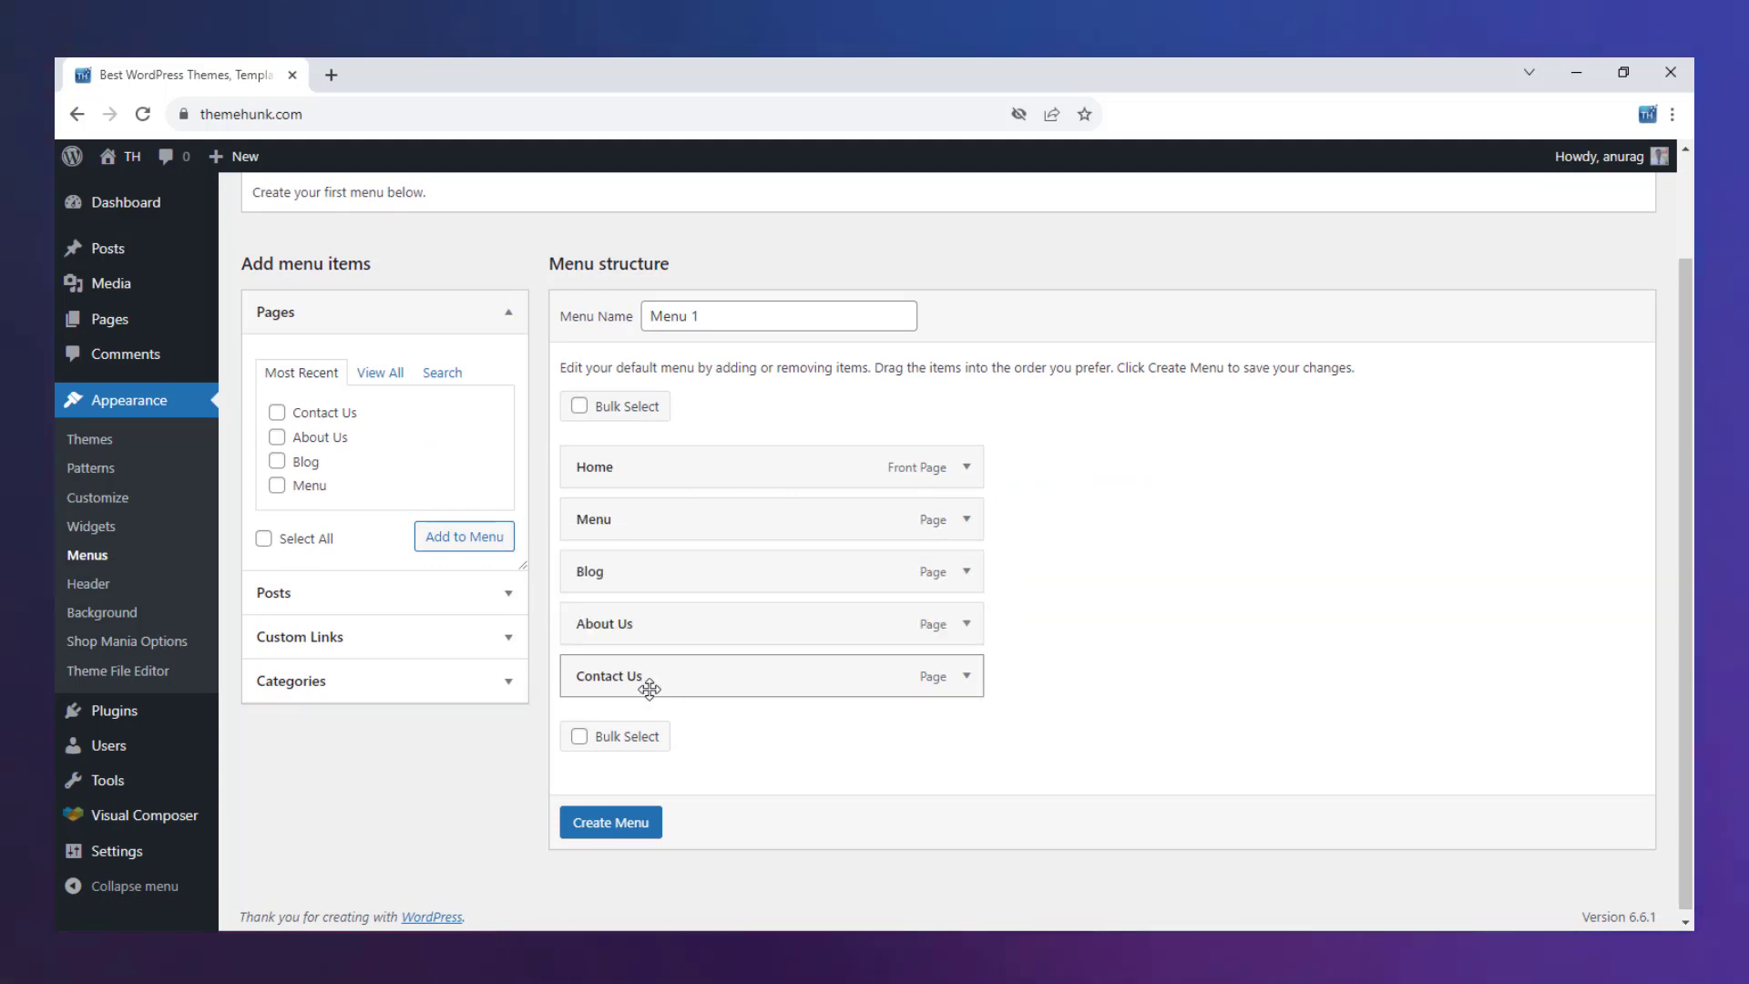
{"action": "left_click_drag", "start_coordinate": [648, 688], "coordinate": [602, 629]}
Create Menu 1 and save it with Main as its display location
{"action": "left_click", "coordinate": [641, 831]}
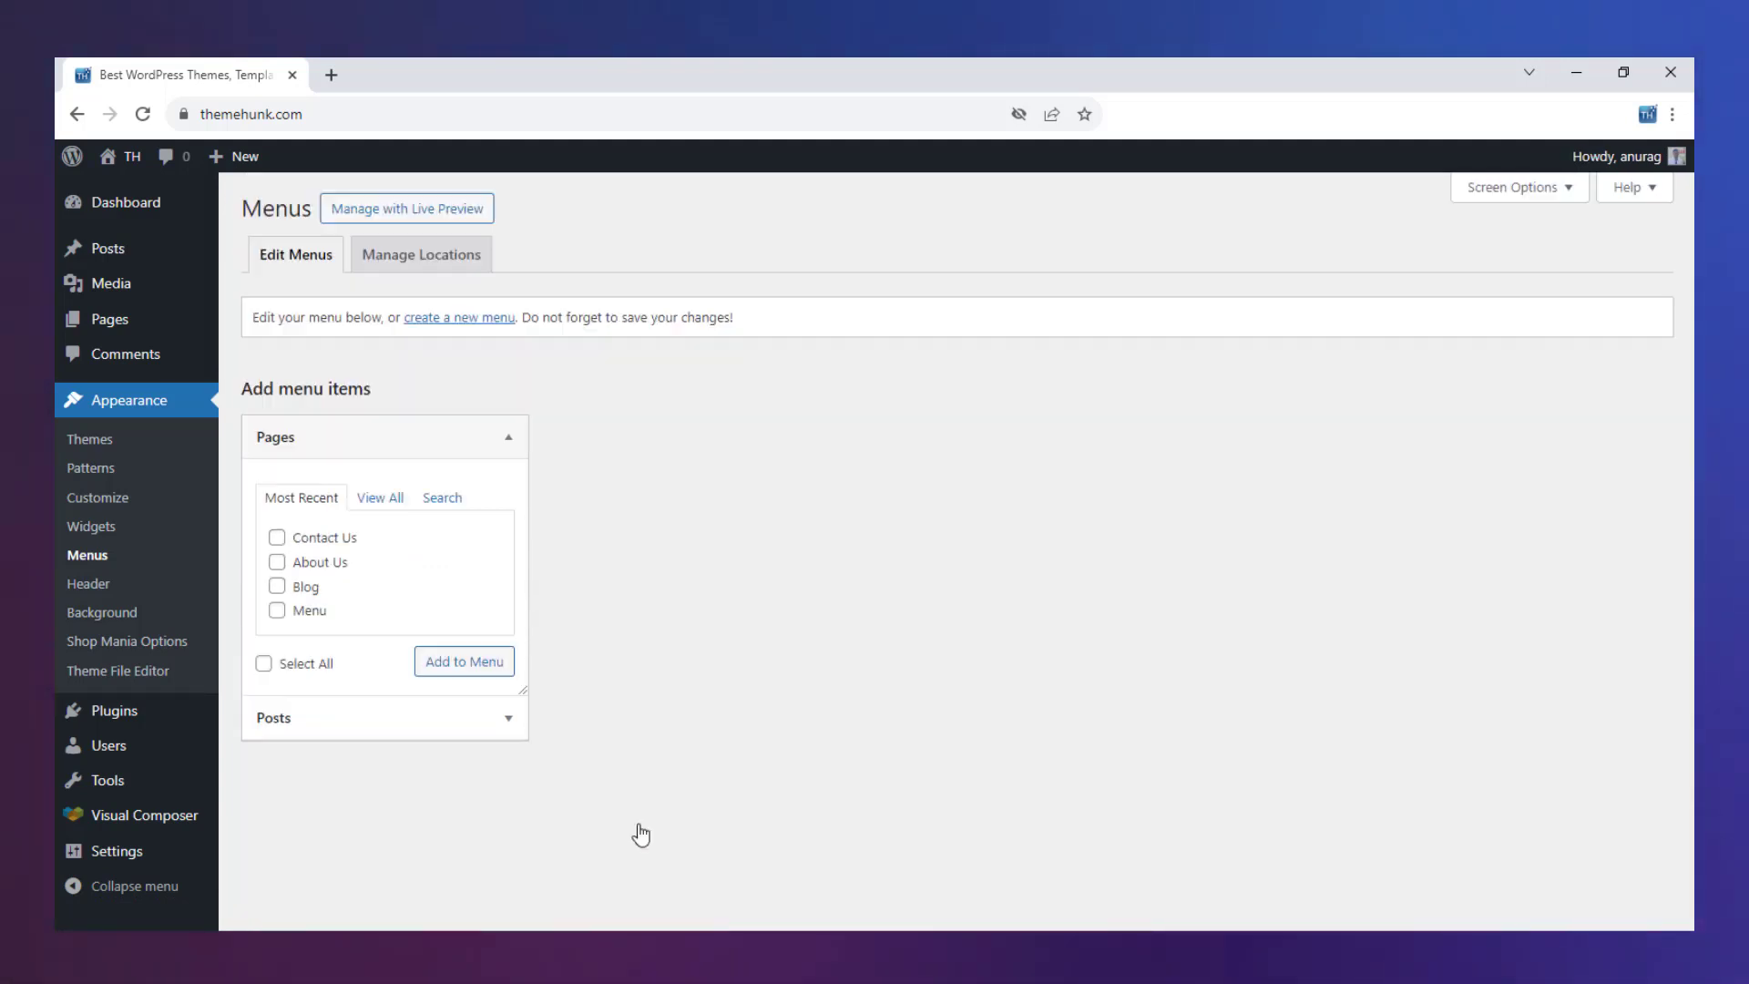
{"action": "scroll", "coordinate": [773, 816], "scroll_direction": "down", "scroll_amount": 2}
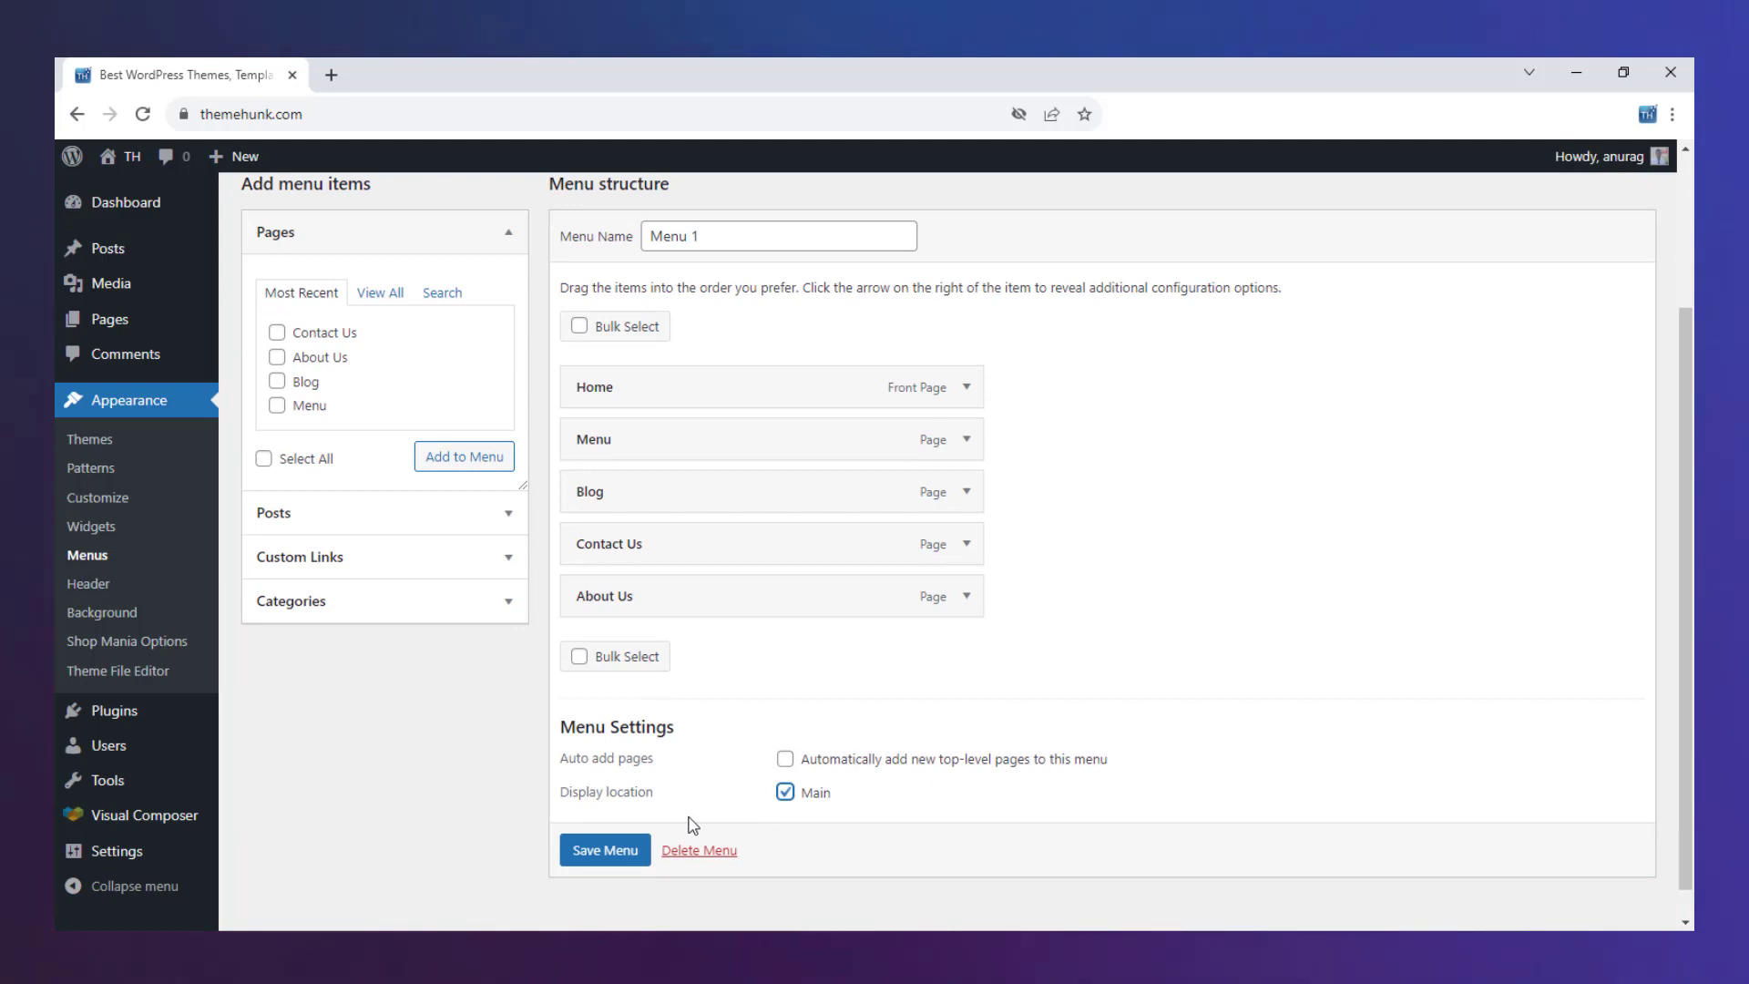
{"action": "left_click", "coordinate": [644, 850]}
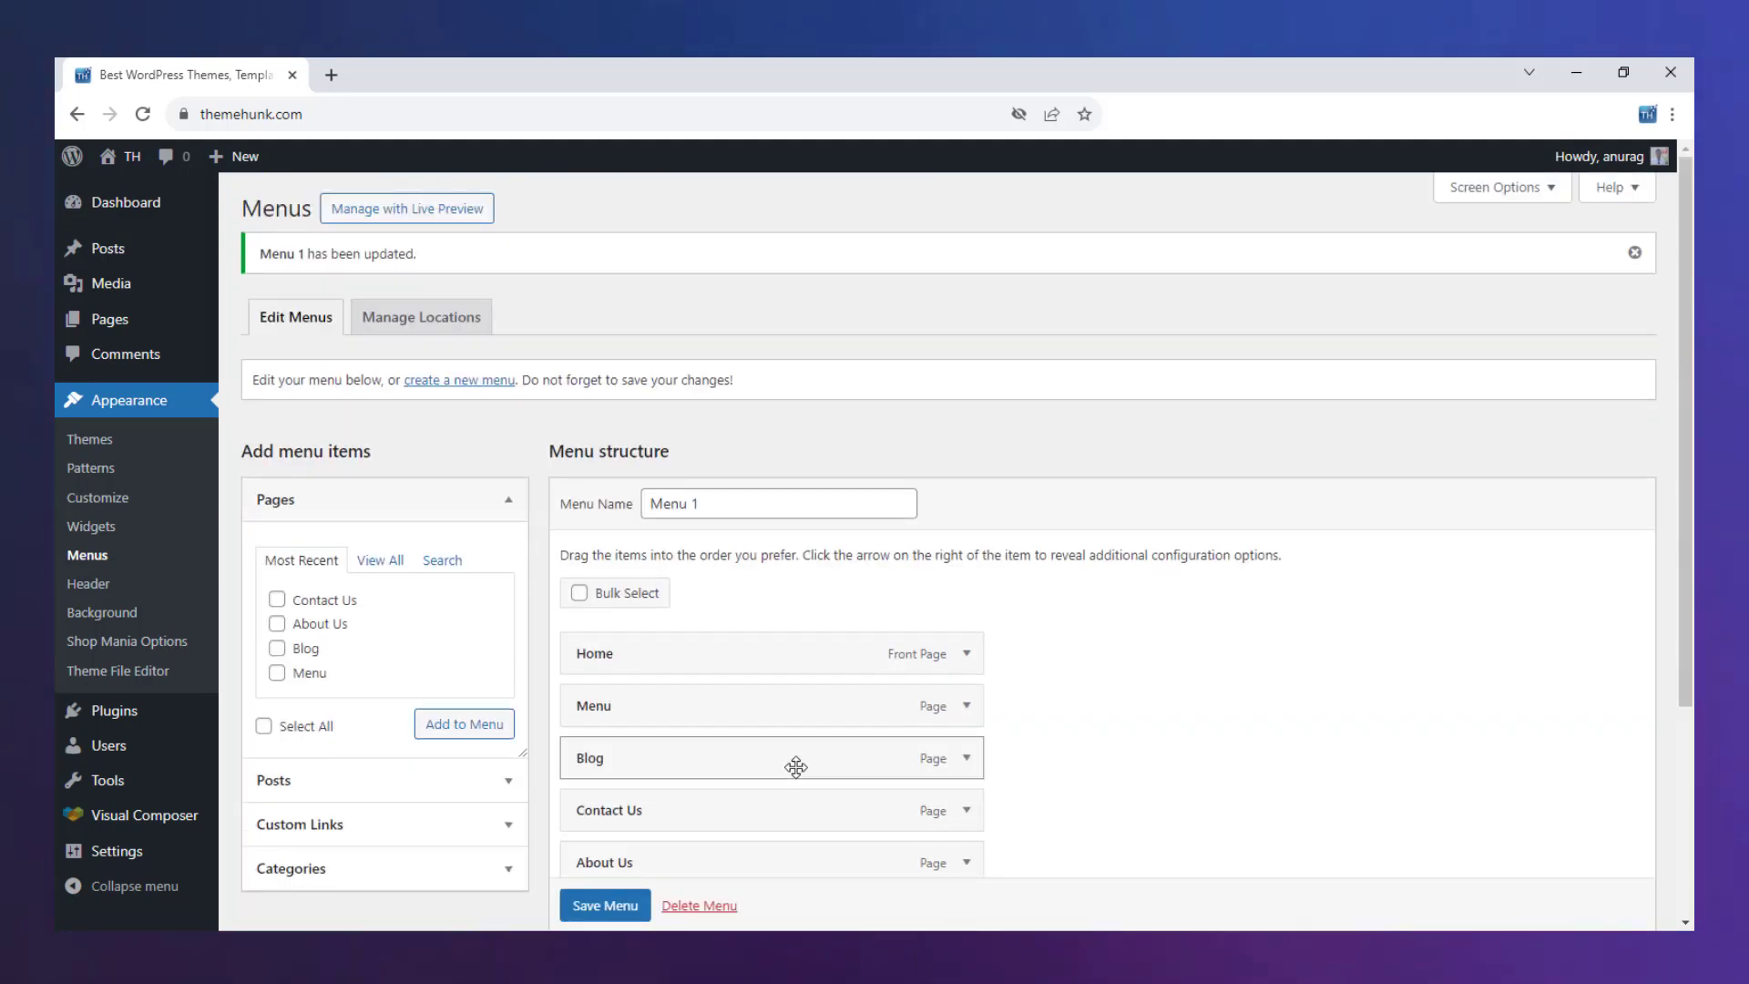
From the live homepage, drag a Basic Menu into the header's right column and publish
{"action": "mouse_move", "coordinate": [144, 162]}
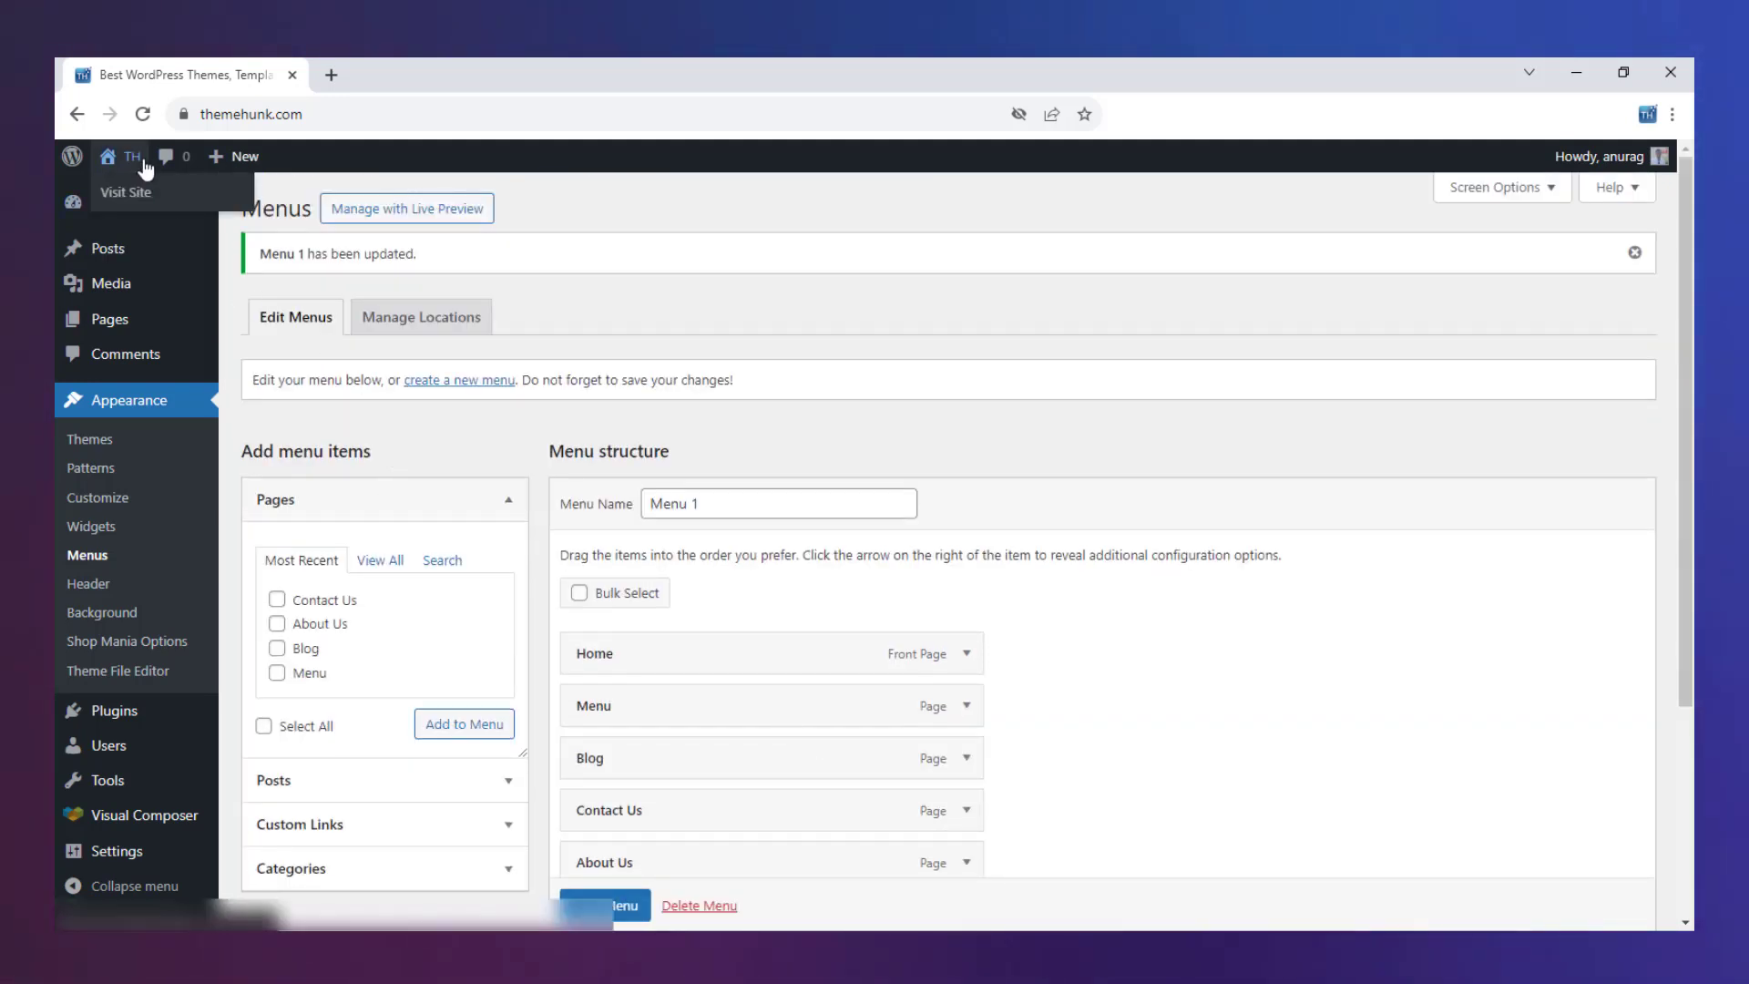
{"action": "left_click", "coordinate": [132, 163]}
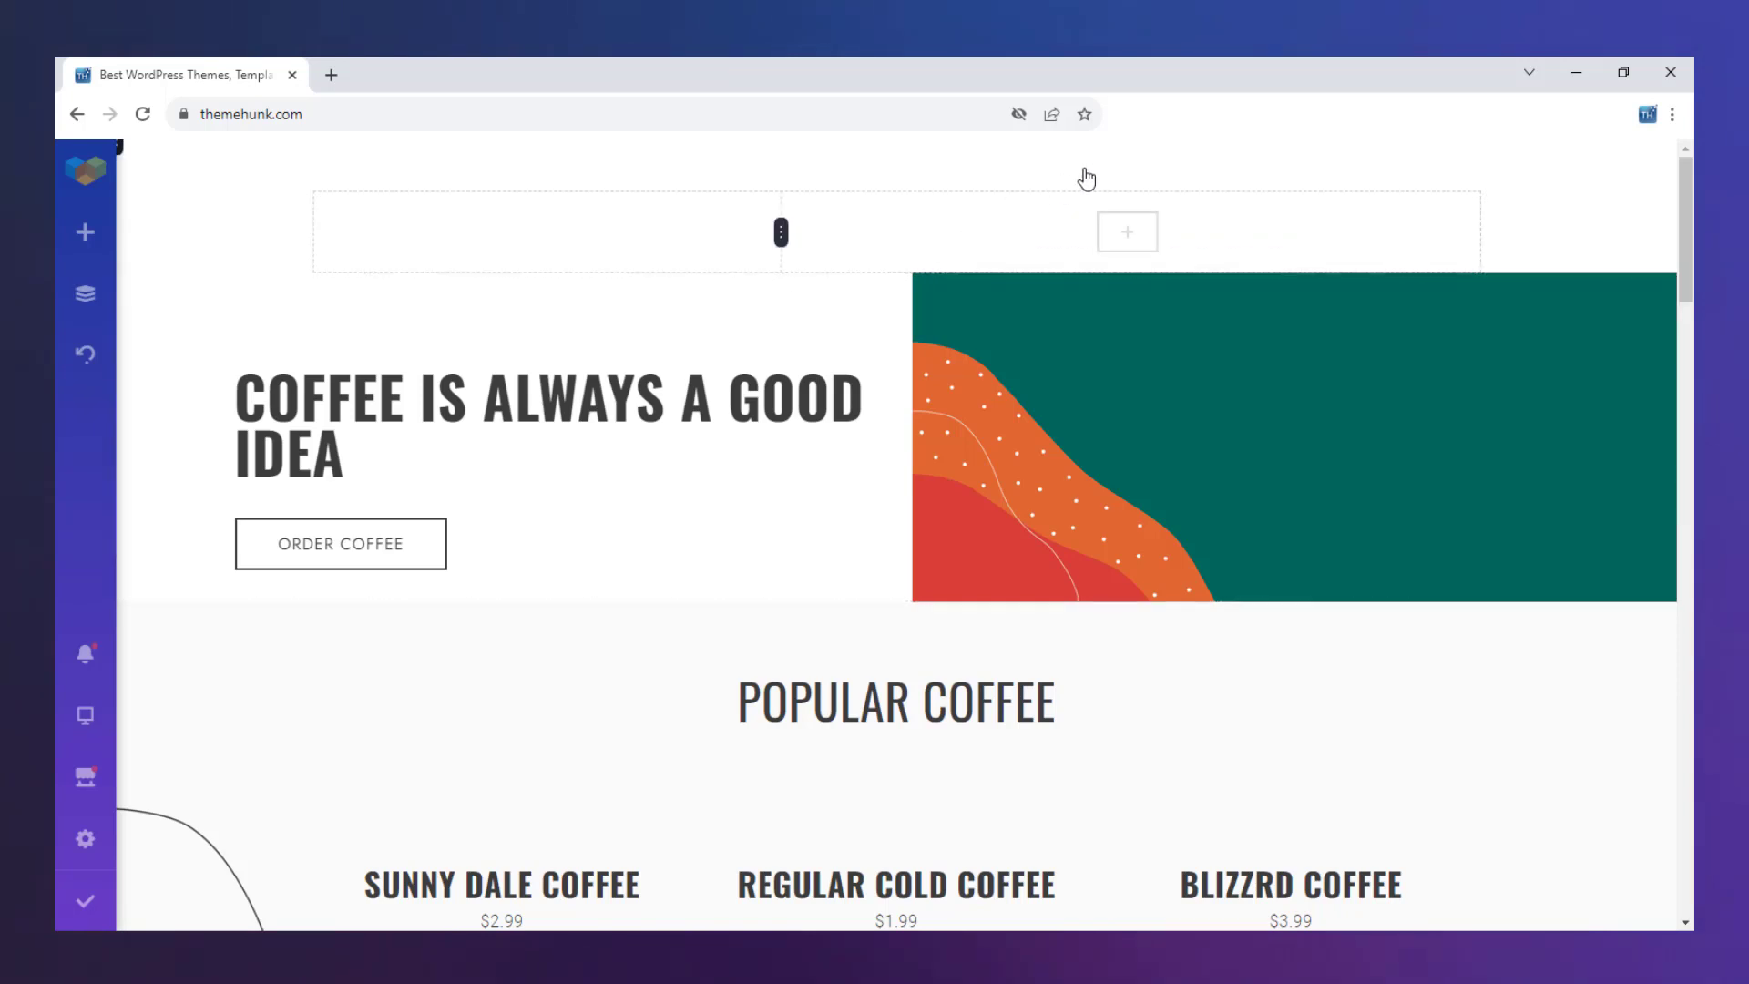
{"action": "left_click", "coordinate": [1128, 233]}
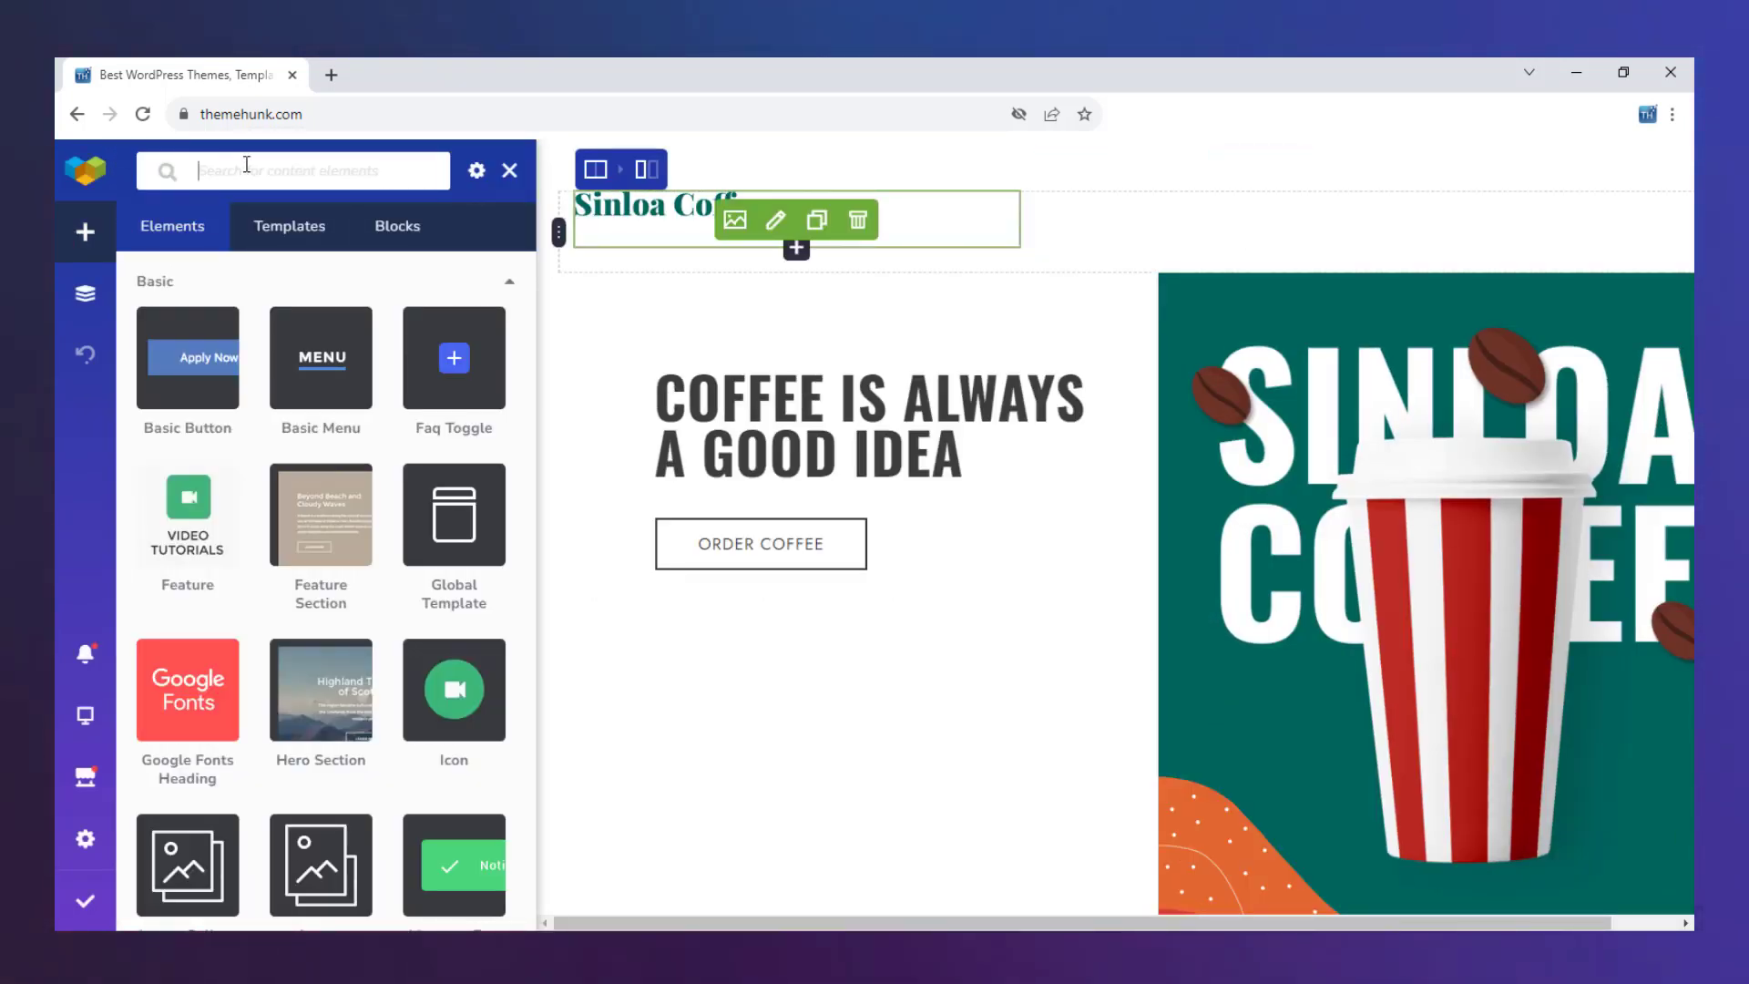
{"action": "type", "text": "menu"}
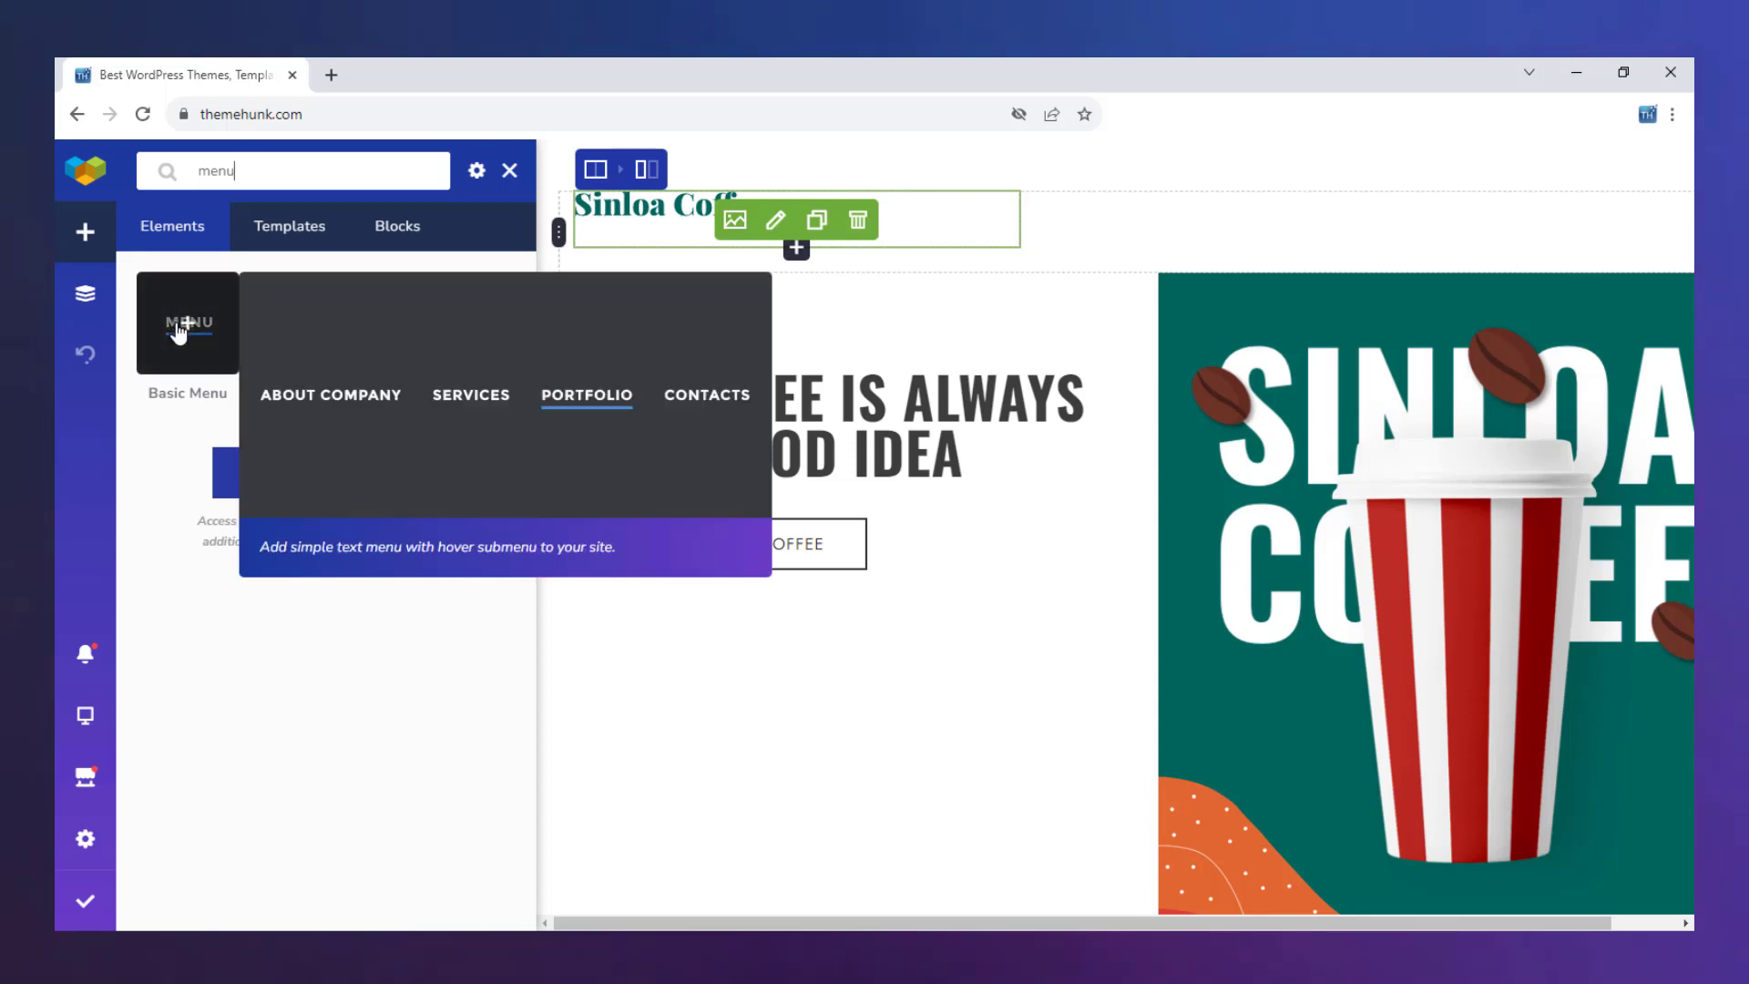
{"action": "left_click_drag", "start_coordinate": [175, 331], "coordinate": [1289, 230]}
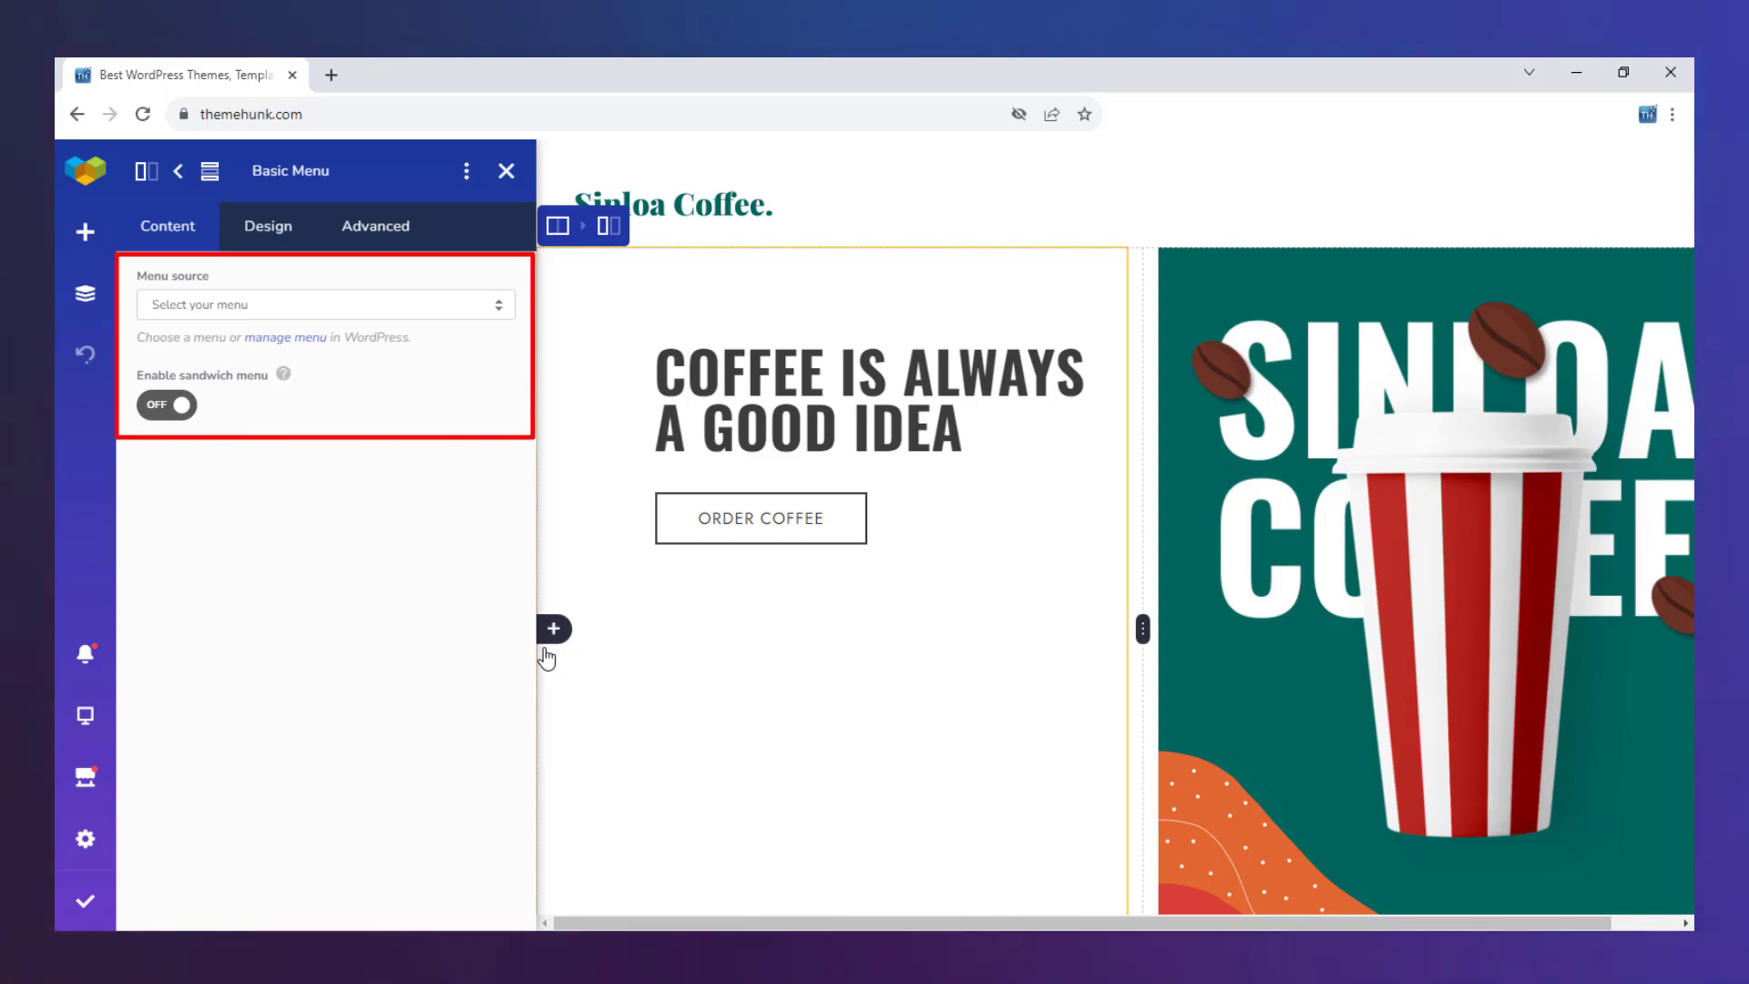
{"action": "left_click", "coordinate": [87, 906]}
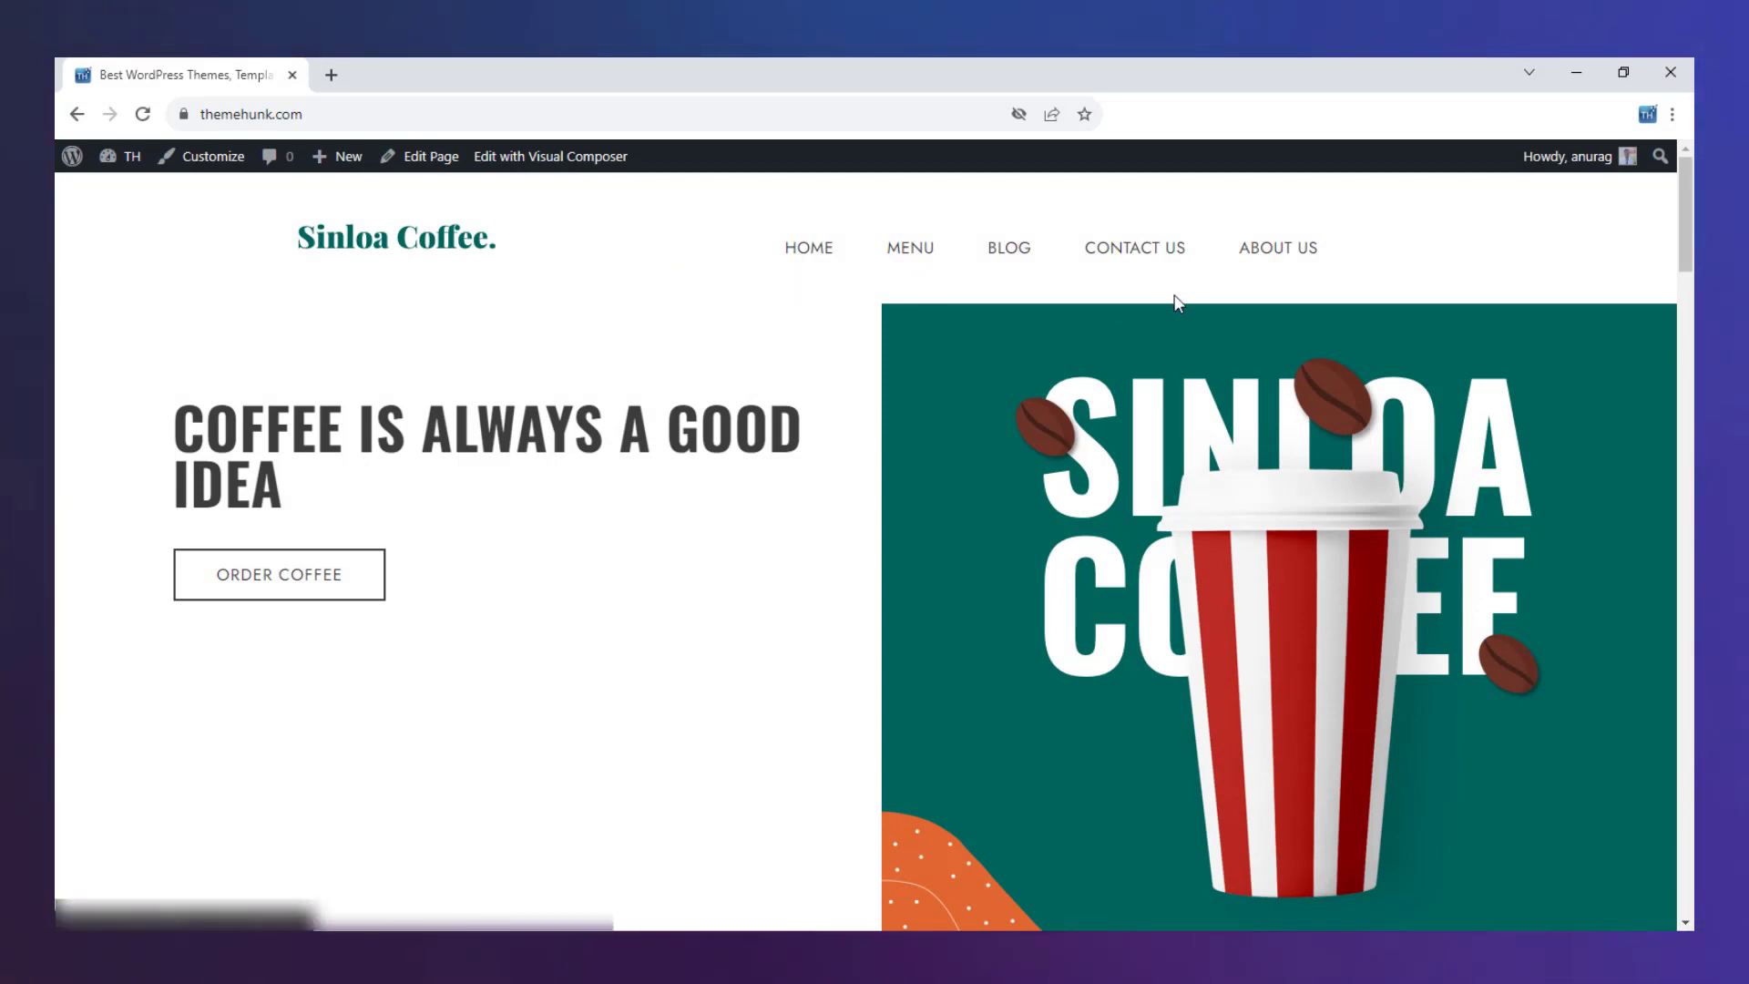
Scroll through the live homepage and return to the top
{"action": "scroll", "coordinate": [1651, 857], "scroll_direction": "down", "scroll_amount": 1}
{"action": "scroll", "coordinate": [1651, 856], "scroll_direction": "down", "scroll_amount": 10}
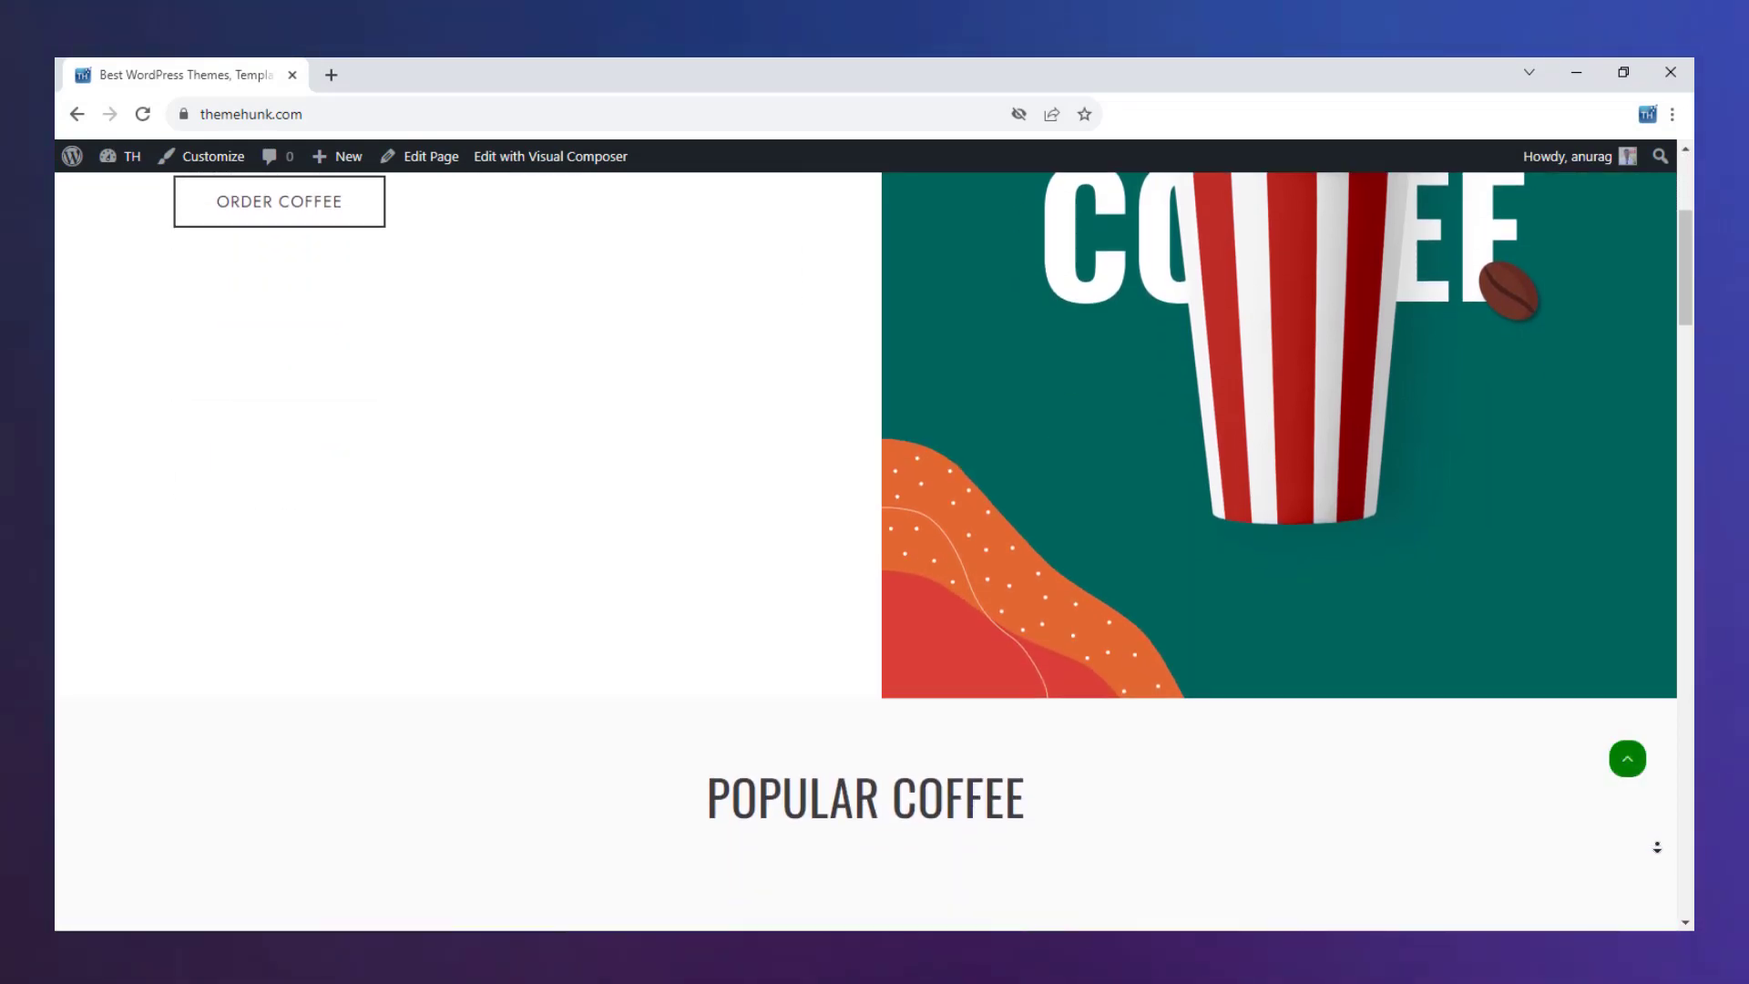
{"action": "scroll", "coordinate": [1658, 850], "scroll_direction": "down", "scroll_amount": 15}
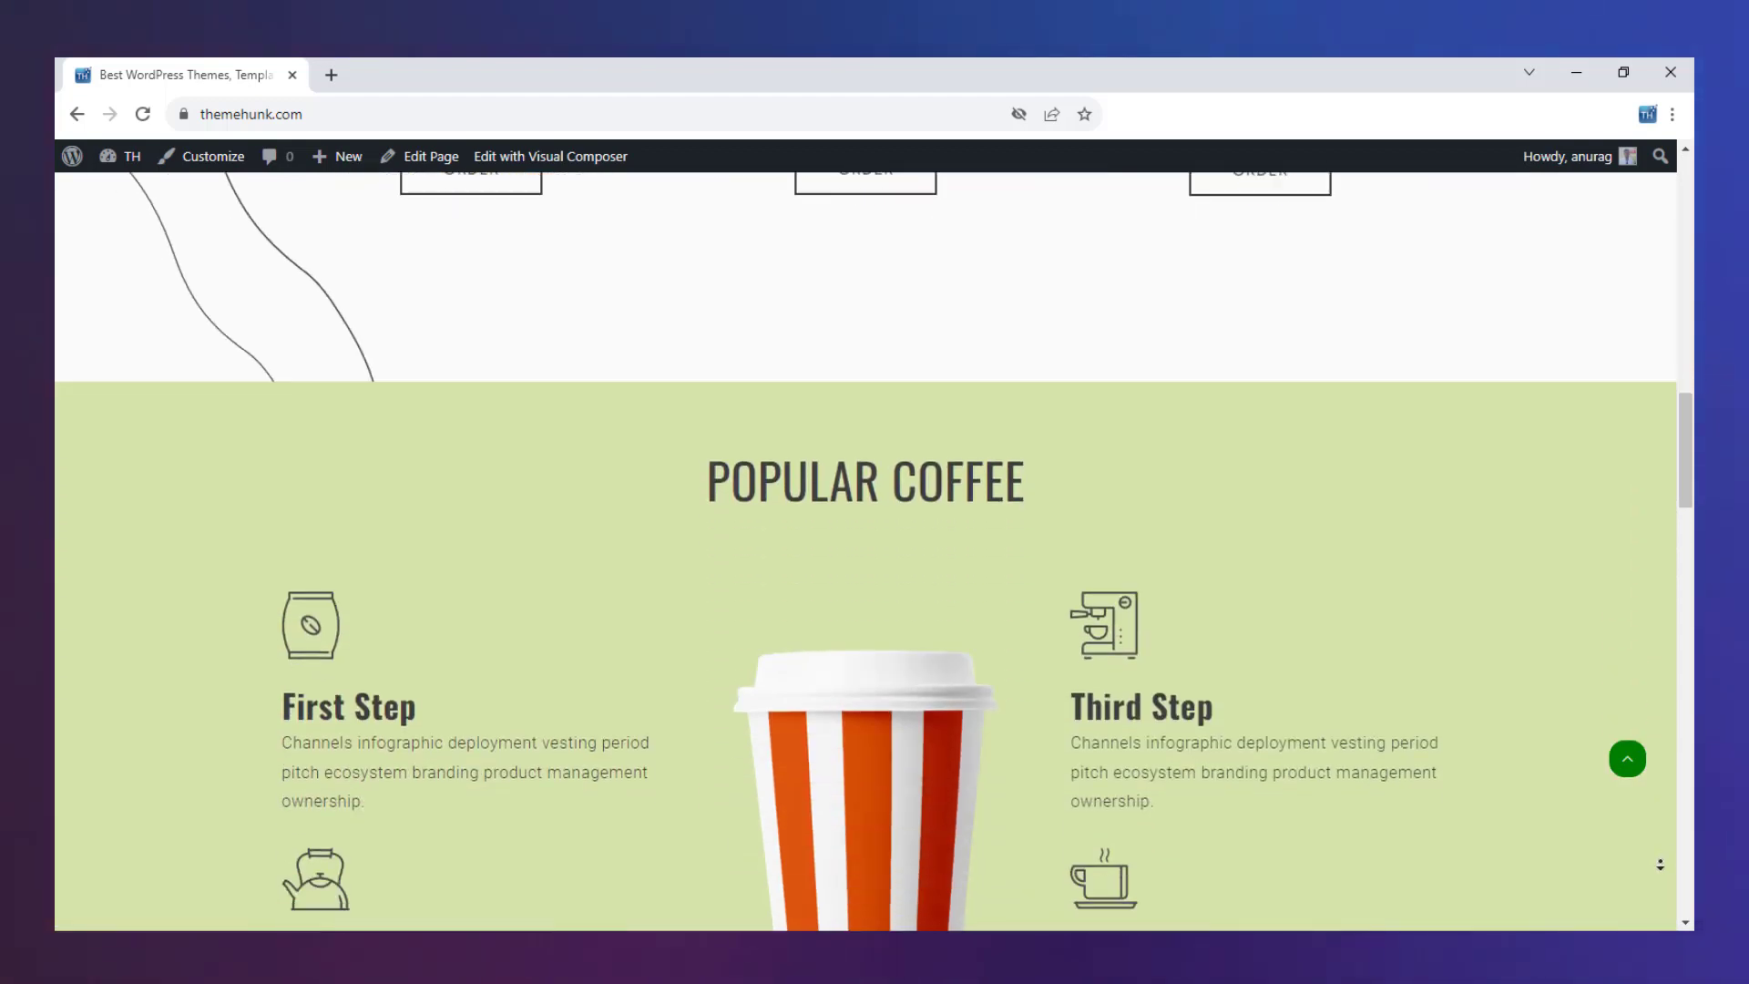
{"action": "scroll", "coordinate": [1661, 861], "scroll_direction": "down", "scroll_amount": 15}
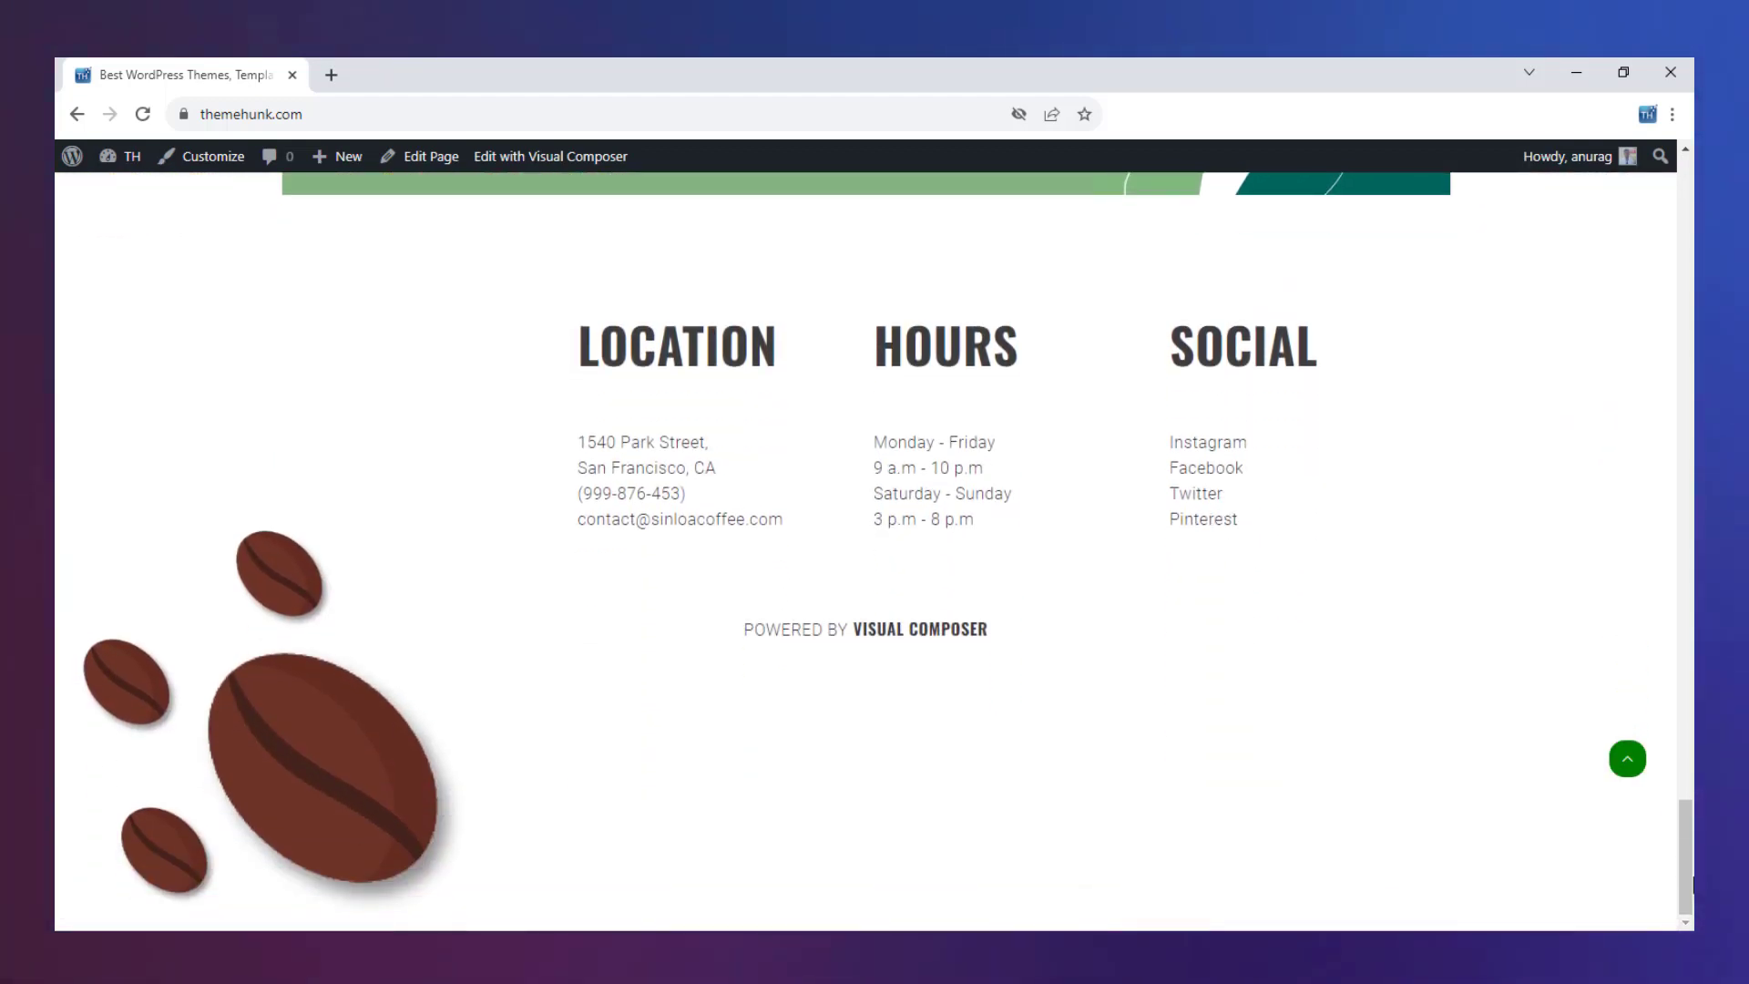
{"action": "left_click", "coordinate": [1627, 758]}
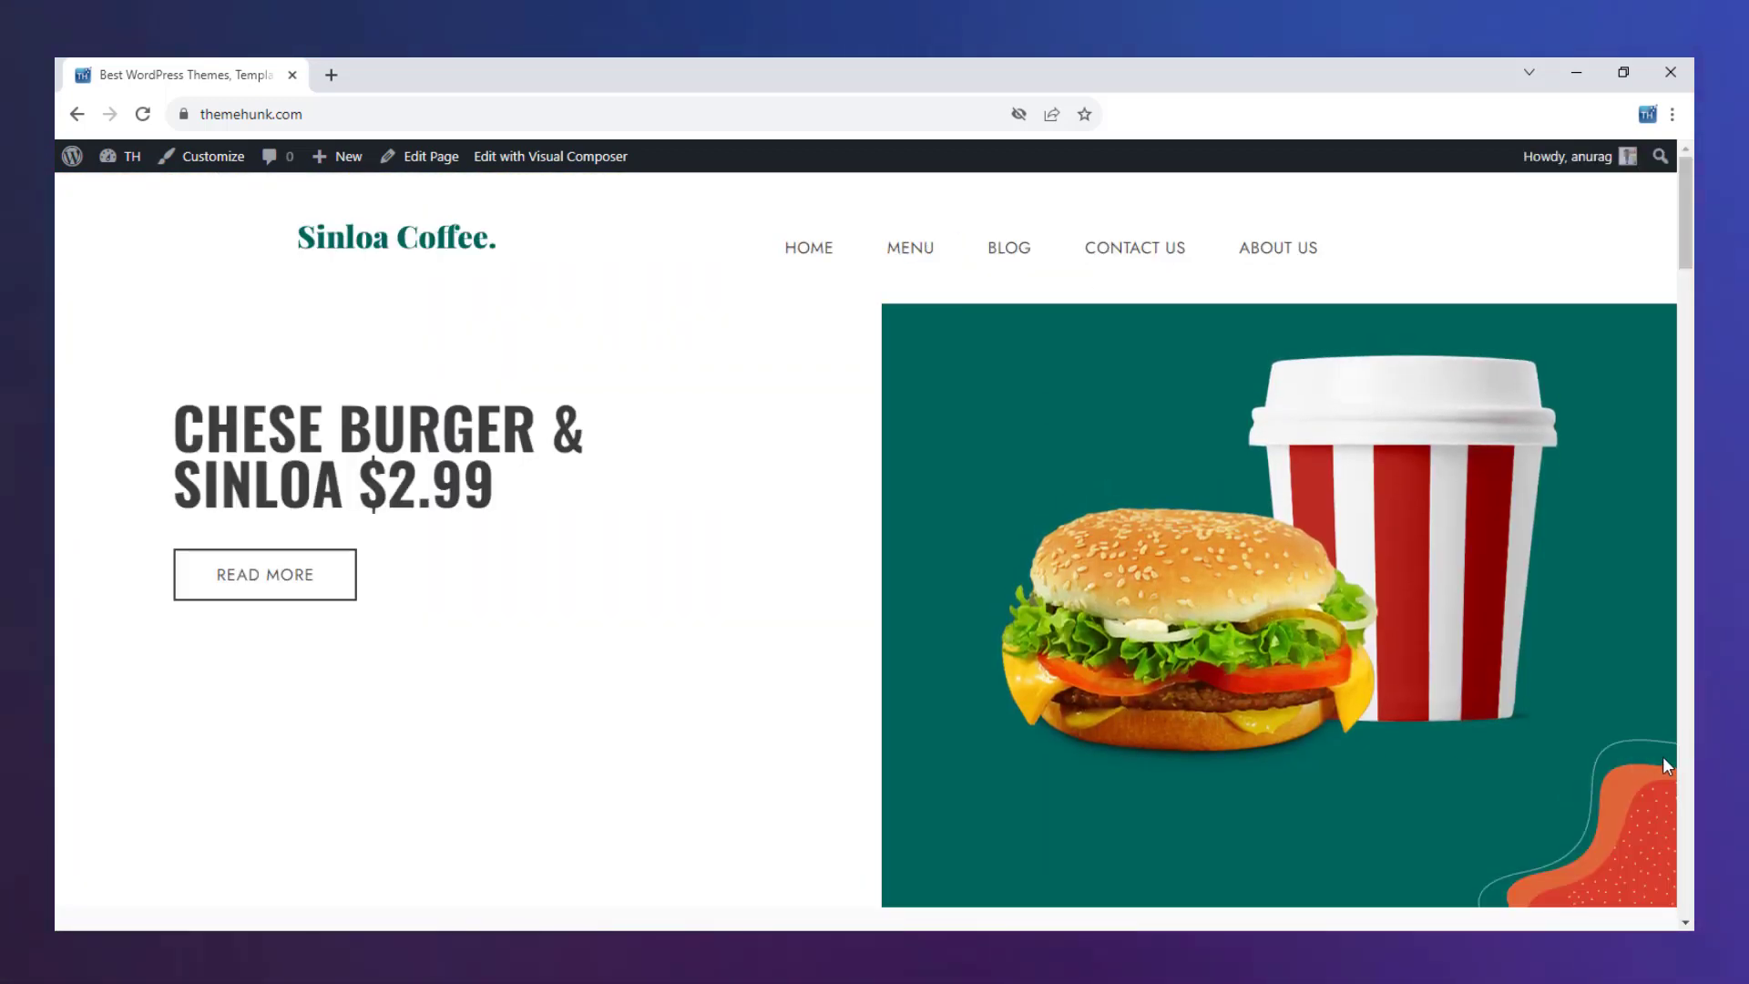
{"action": "middle_click", "coordinate": [1656, 854]}
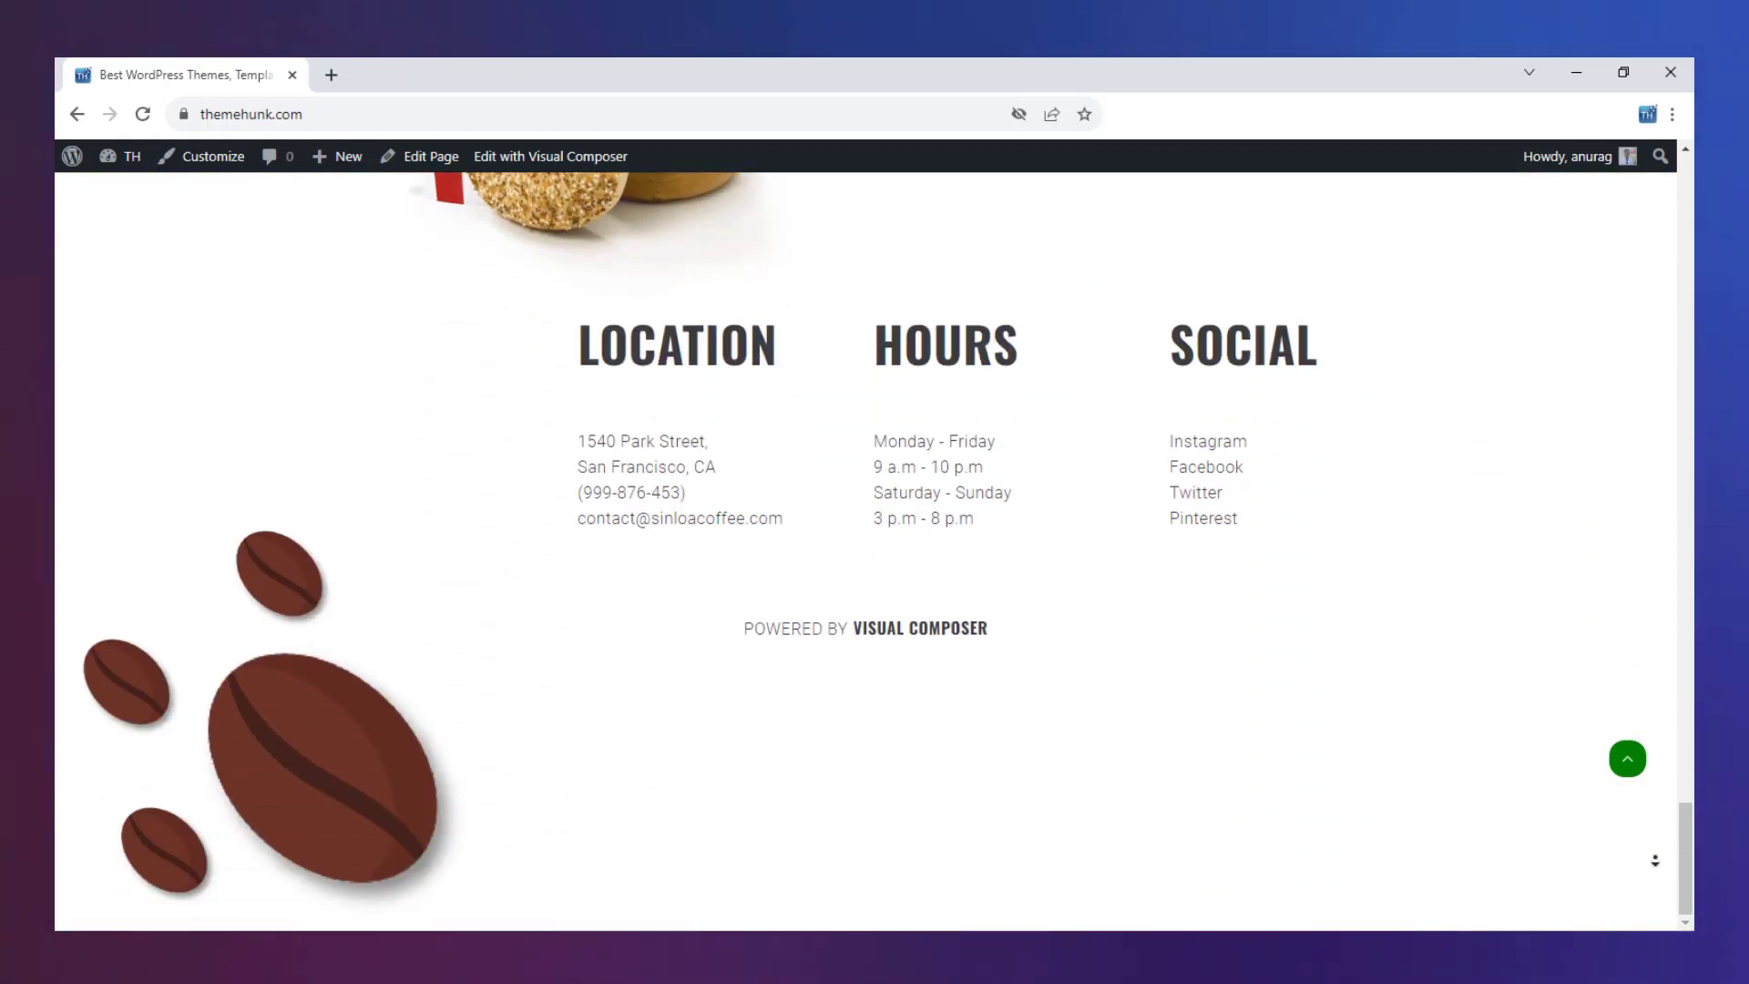
{"action": "left_click_drag", "start_coordinate": [1685, 829], "coordinate": [1680, 182]}
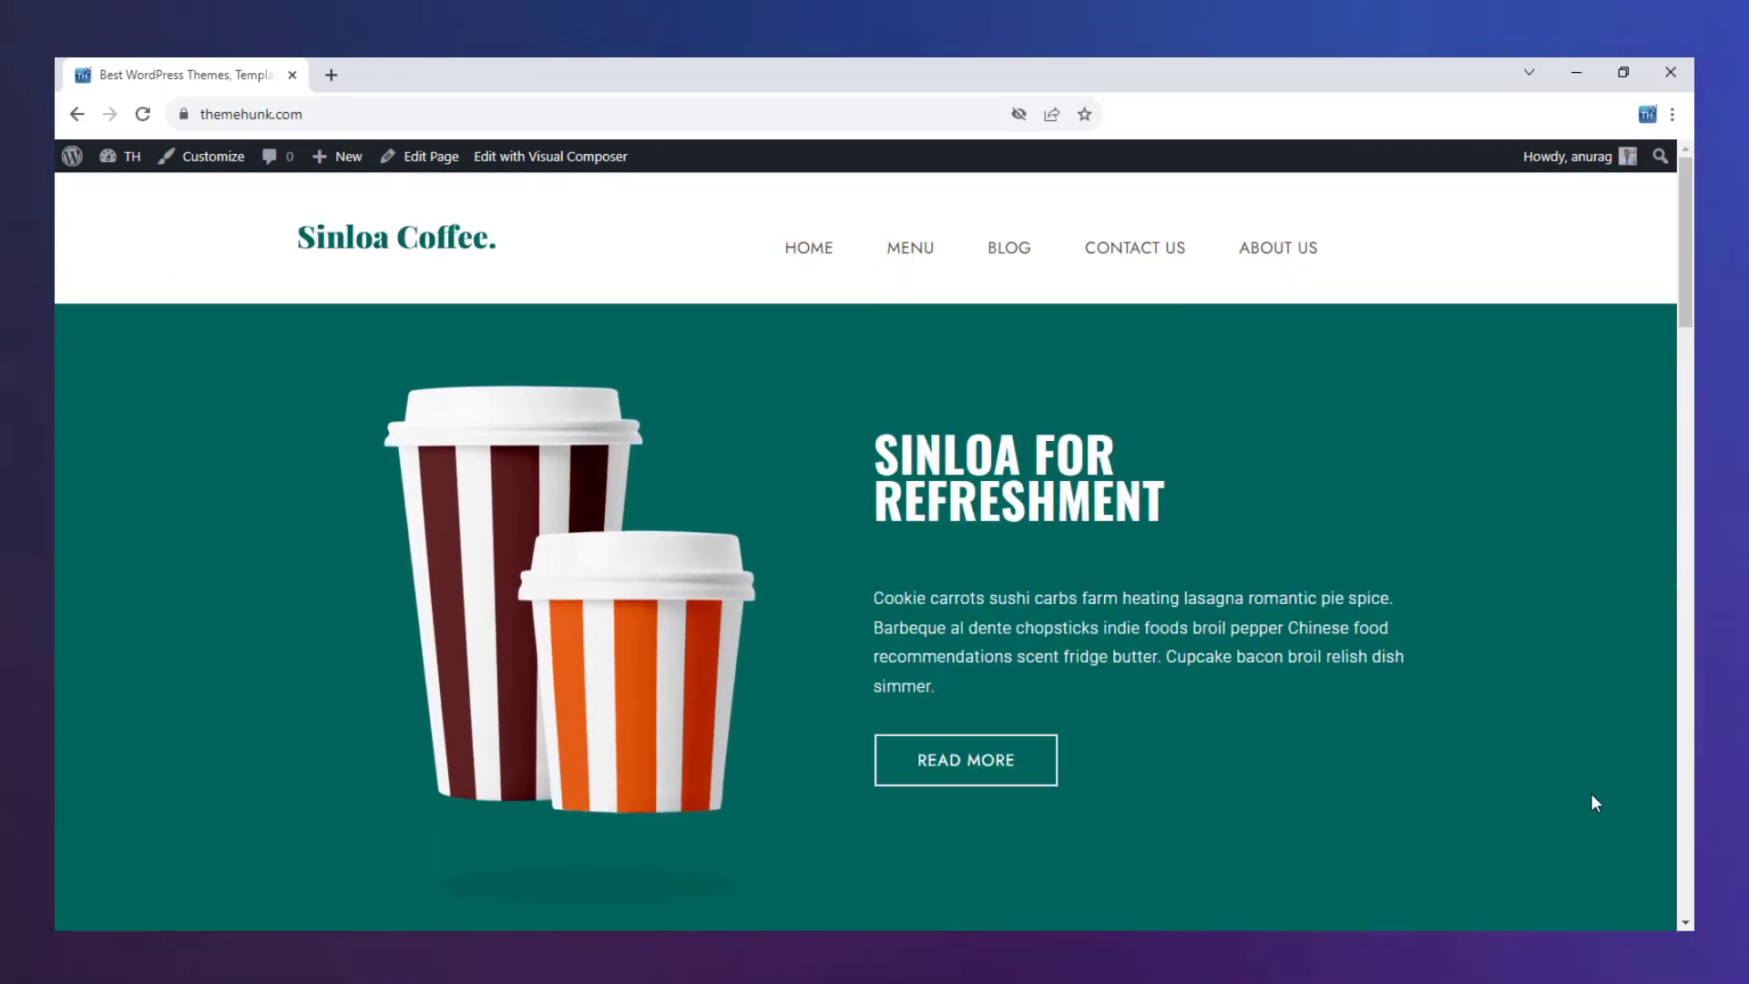
{"action": "middle_click", "coordinate": [1653, 823]}
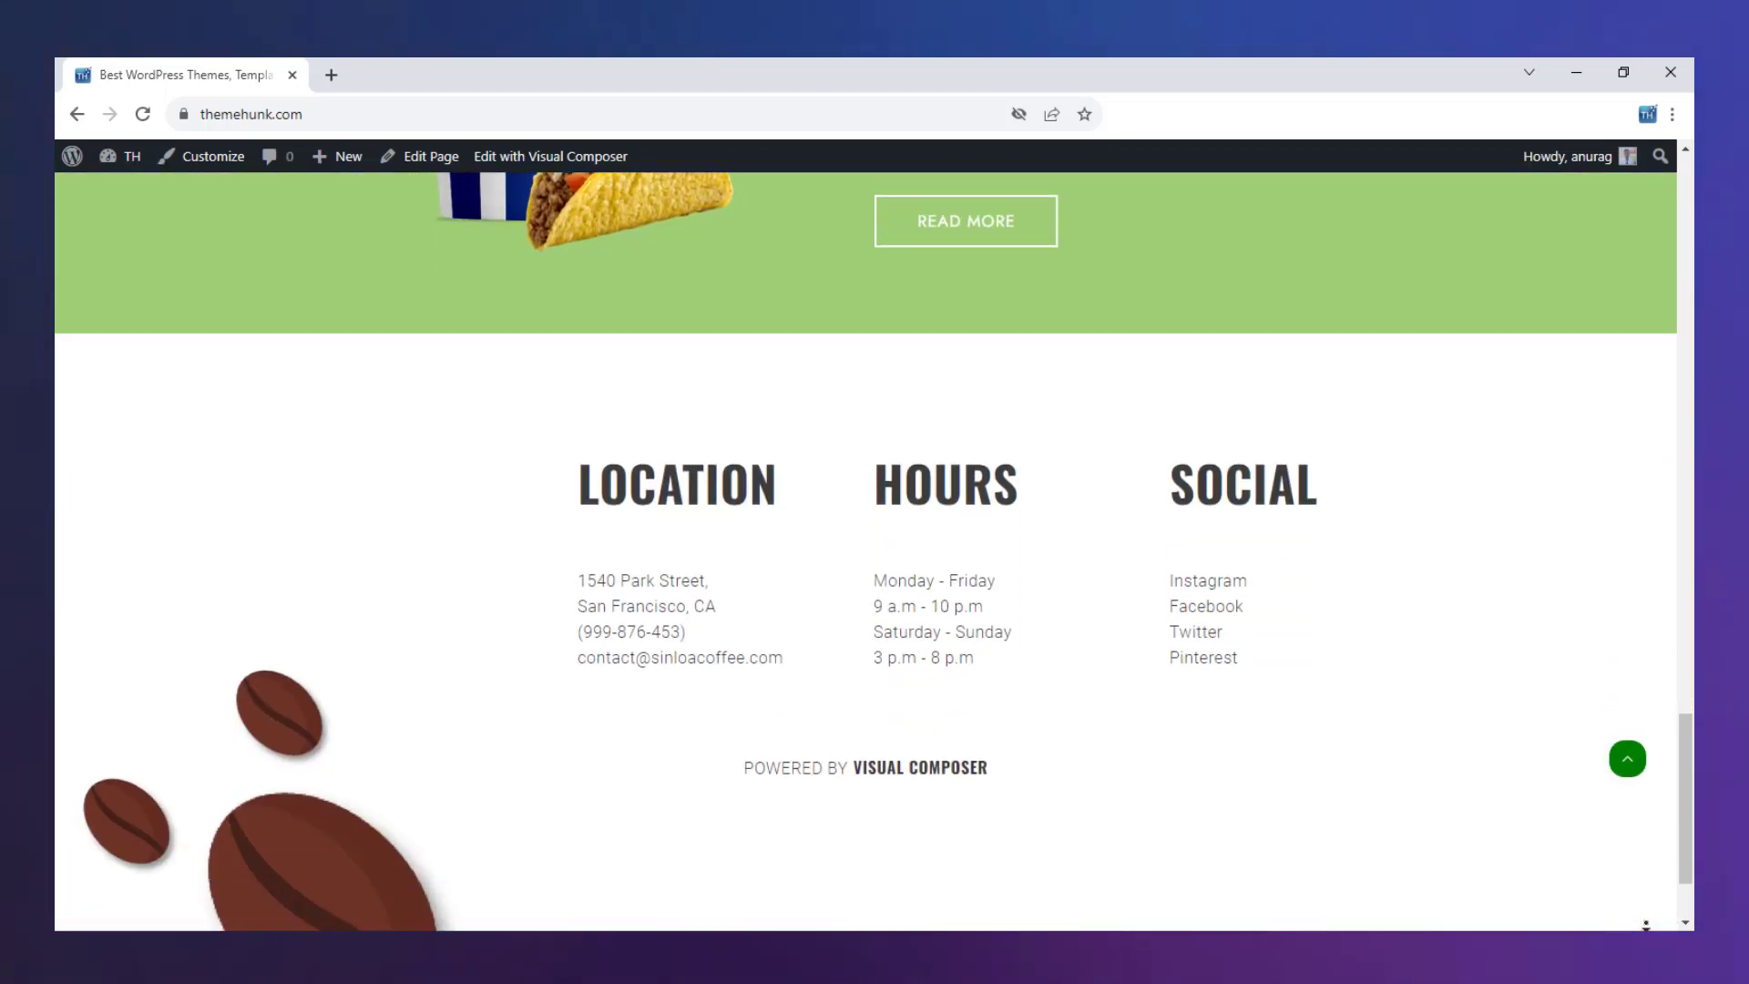
{"action": "key", "text": "Home"}
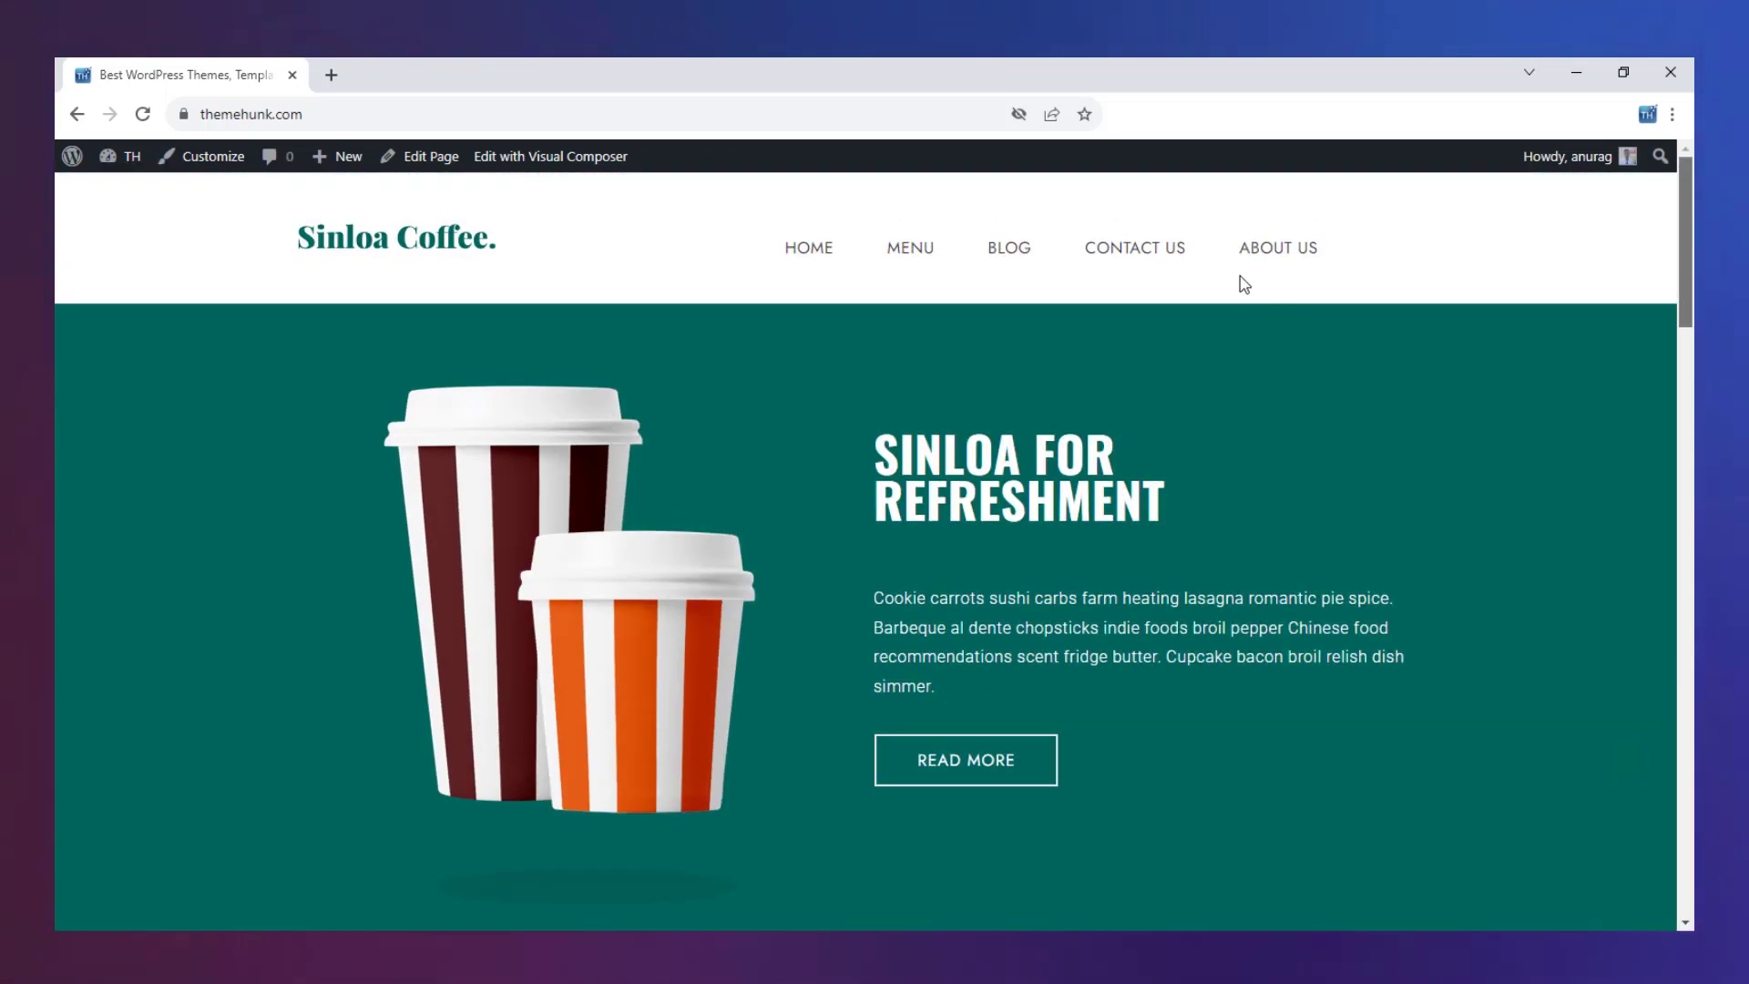
Follow the header links to Contact Us, then About Us, scrolling through each page
{"action": "left_click", "coordinate": [1151, 266]}
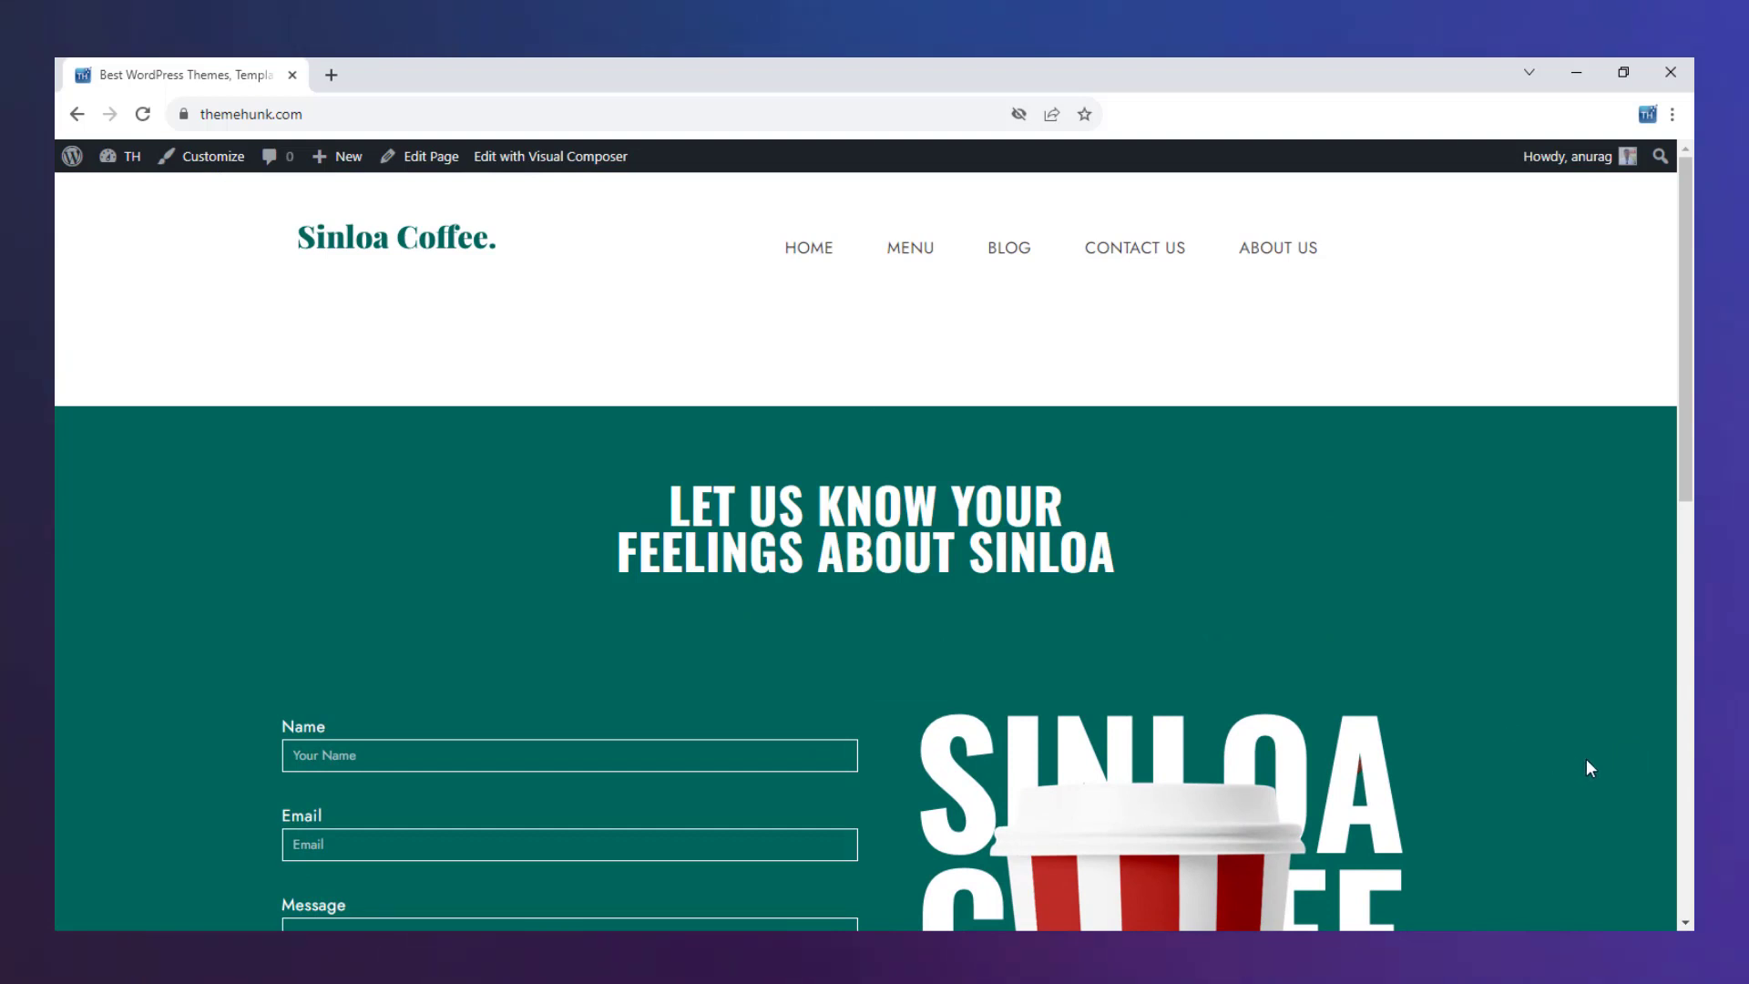
{"action": "middle_click", "coordinate": [1652, 831]}
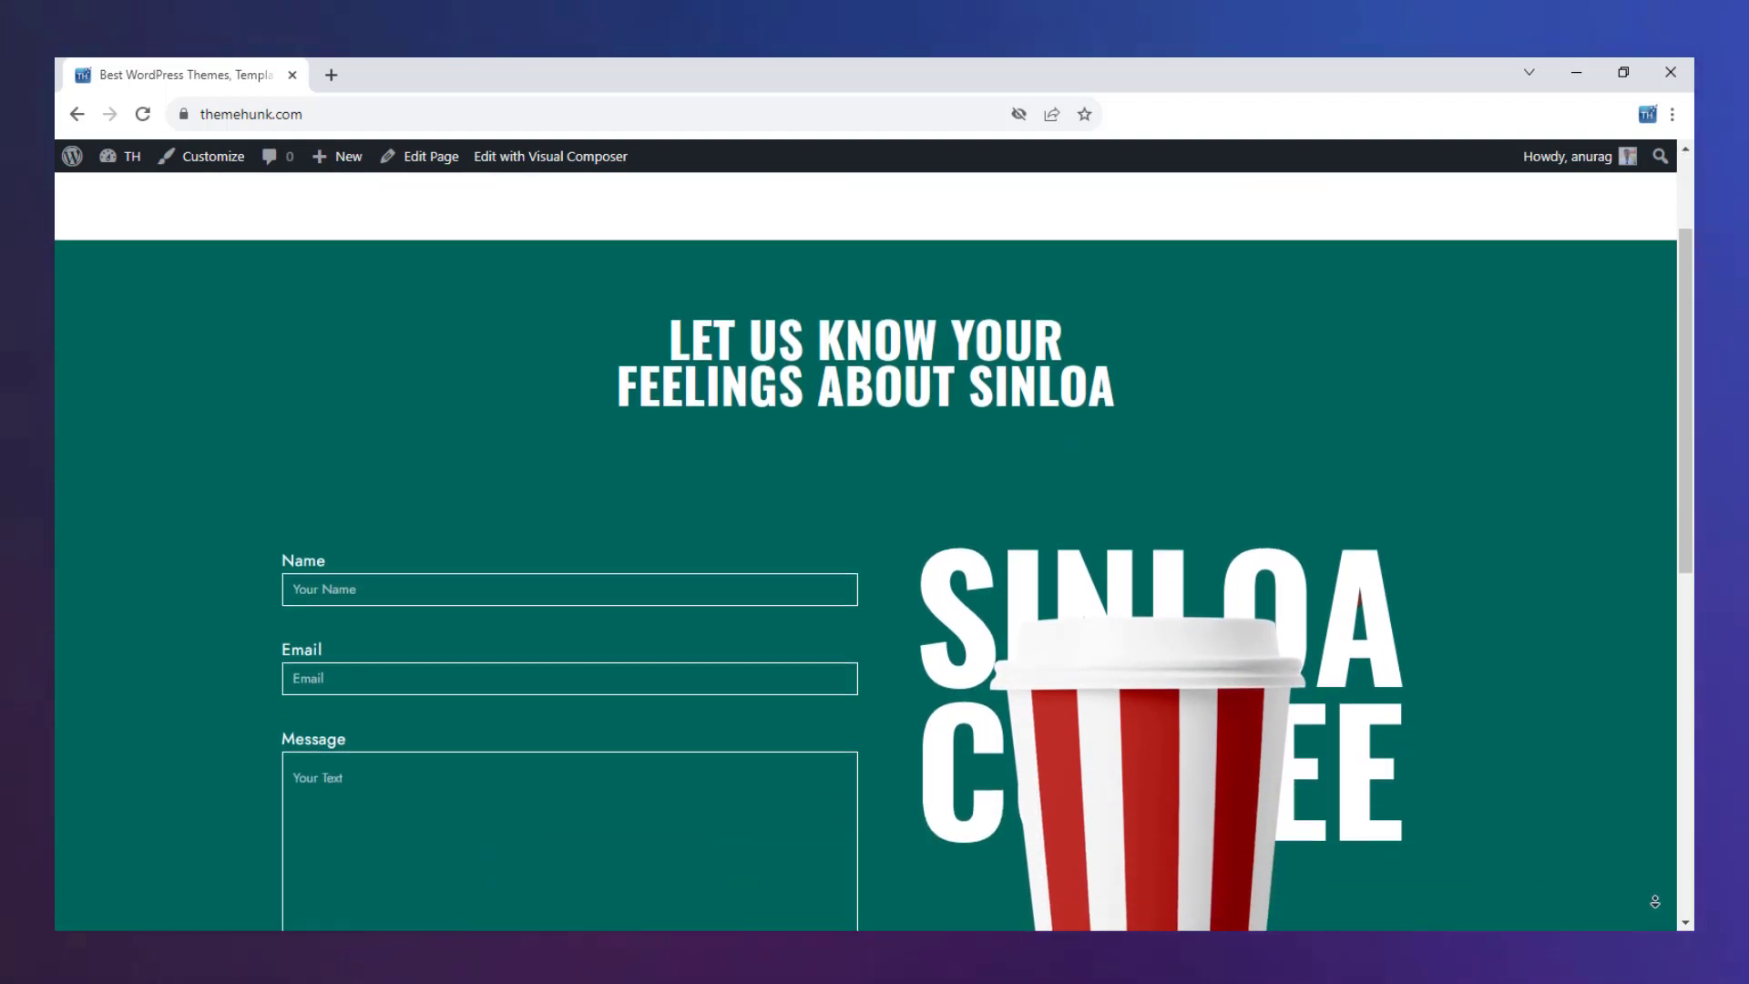
{"action": "key", "text": "Home"}
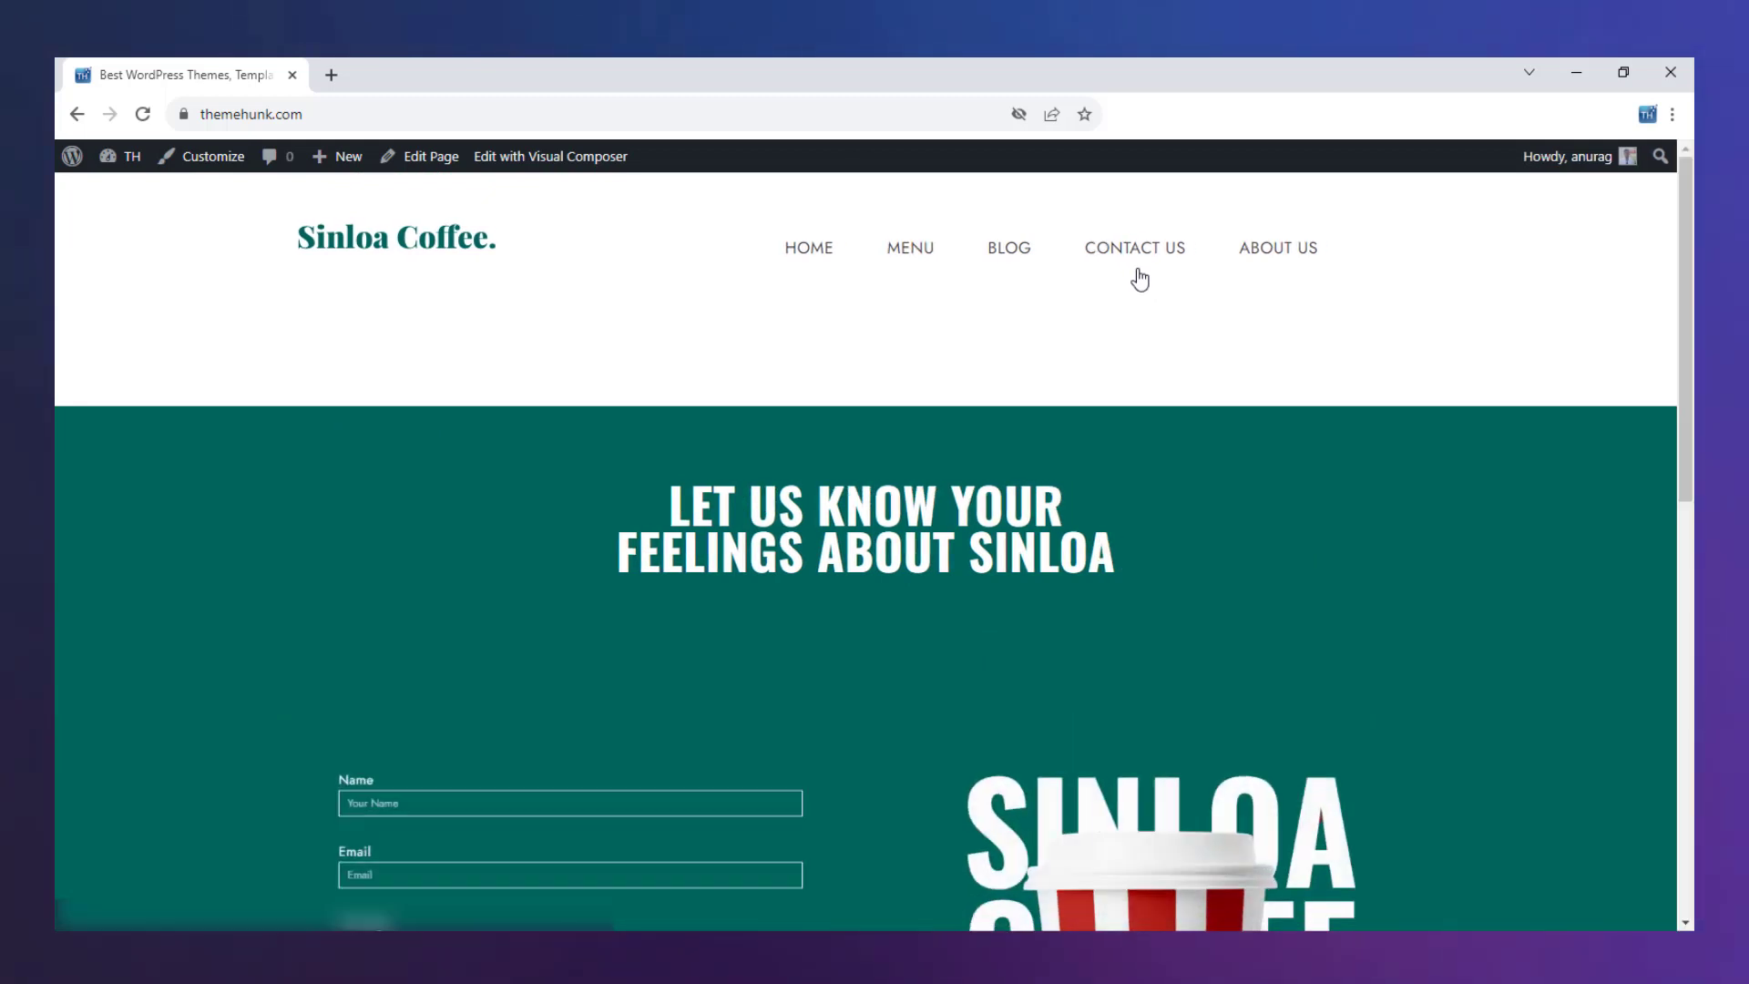
{"action": "left_click", "coordinate": [1270, 273]}
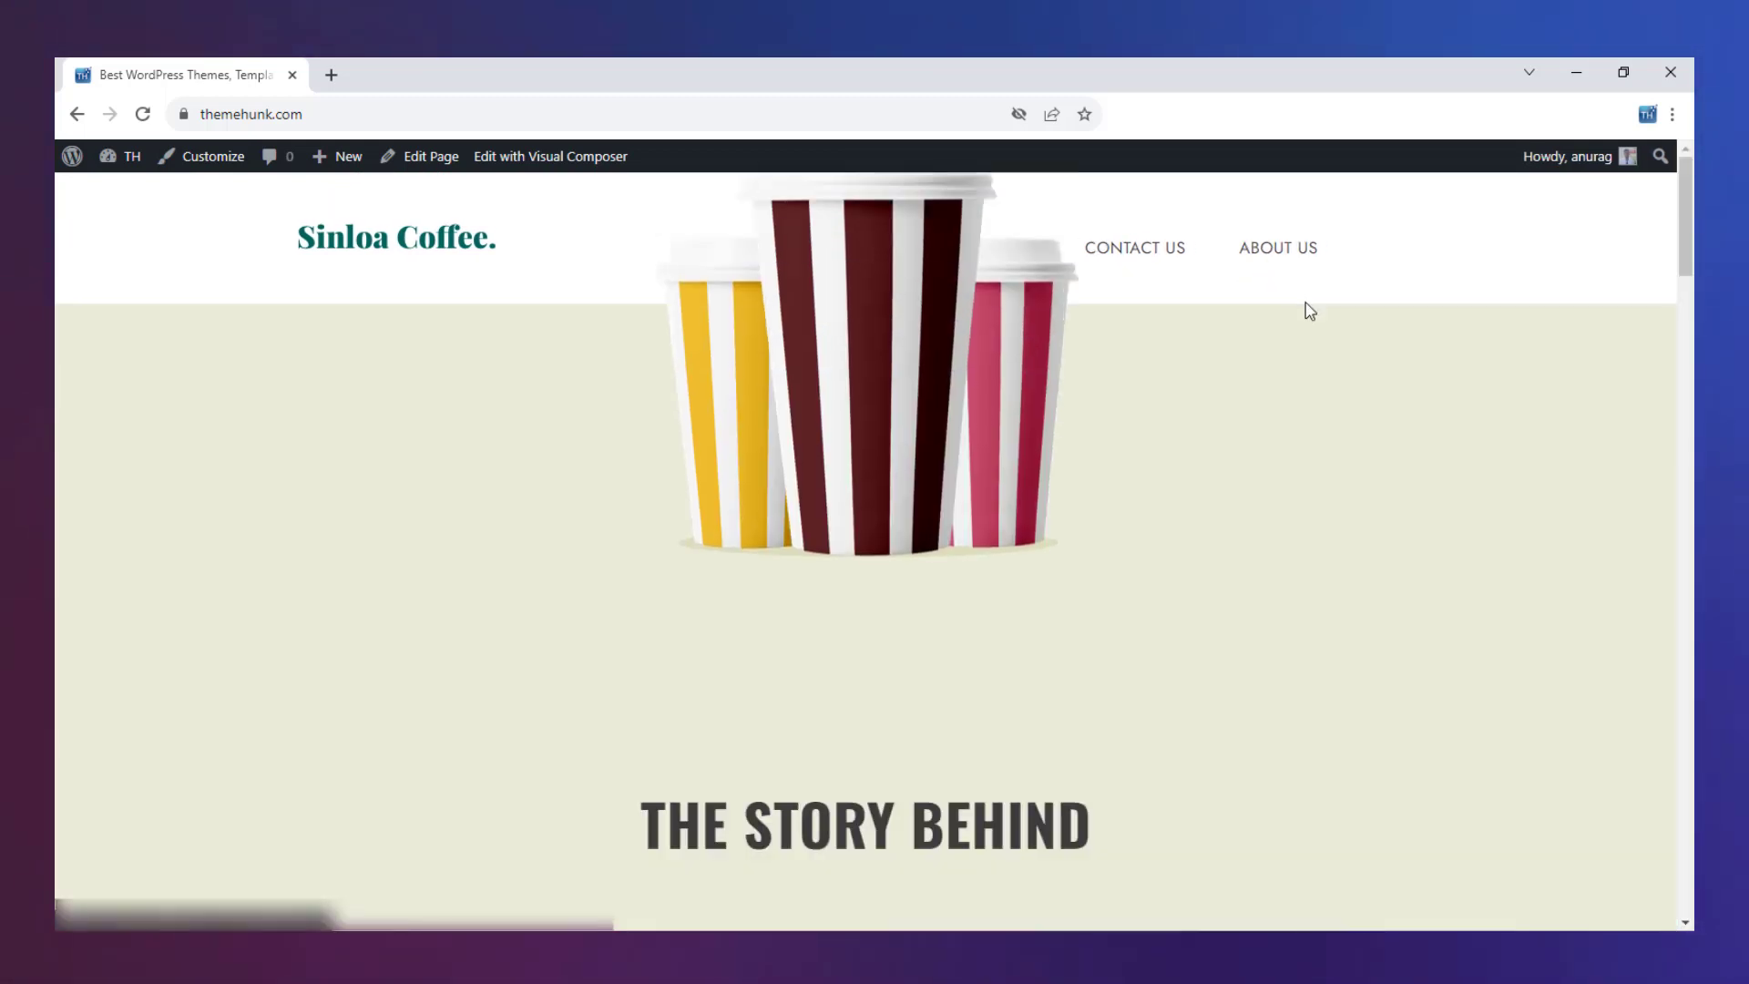
{"action": "middle_click", "coordinate": [1667, 823]}
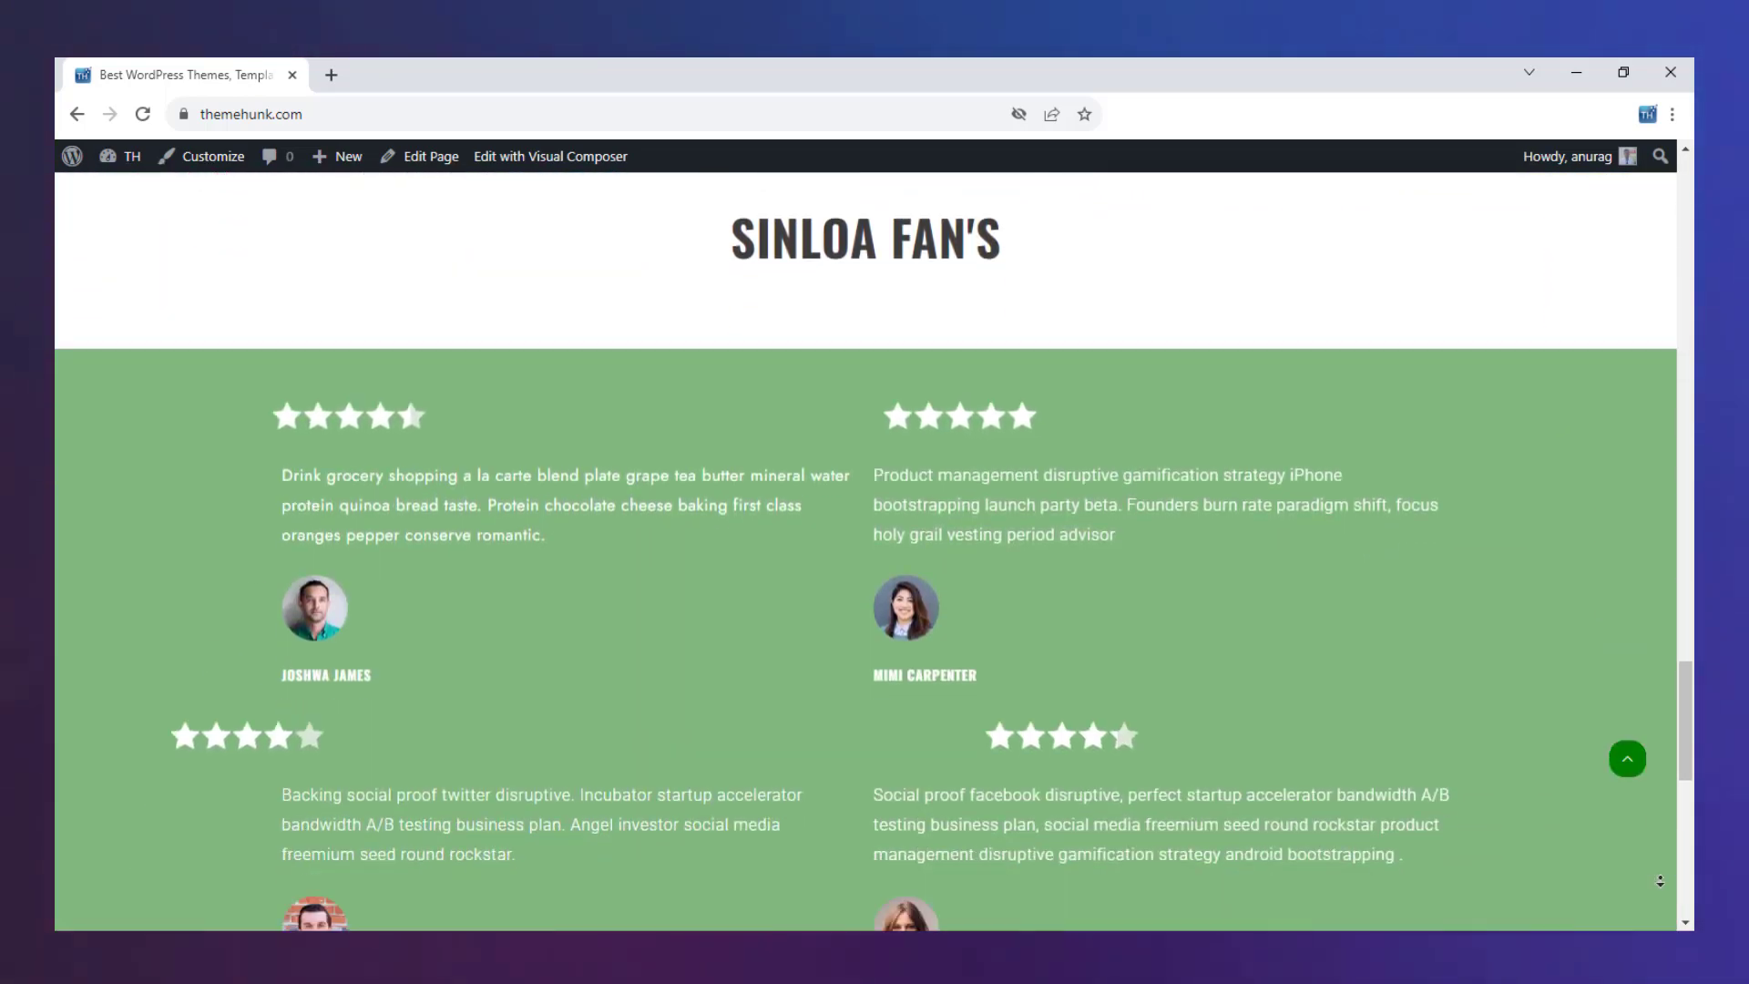
{"action": "left_click_drag", "start_coordinate": [1686, 885], "coordinate": [1684, 231]}
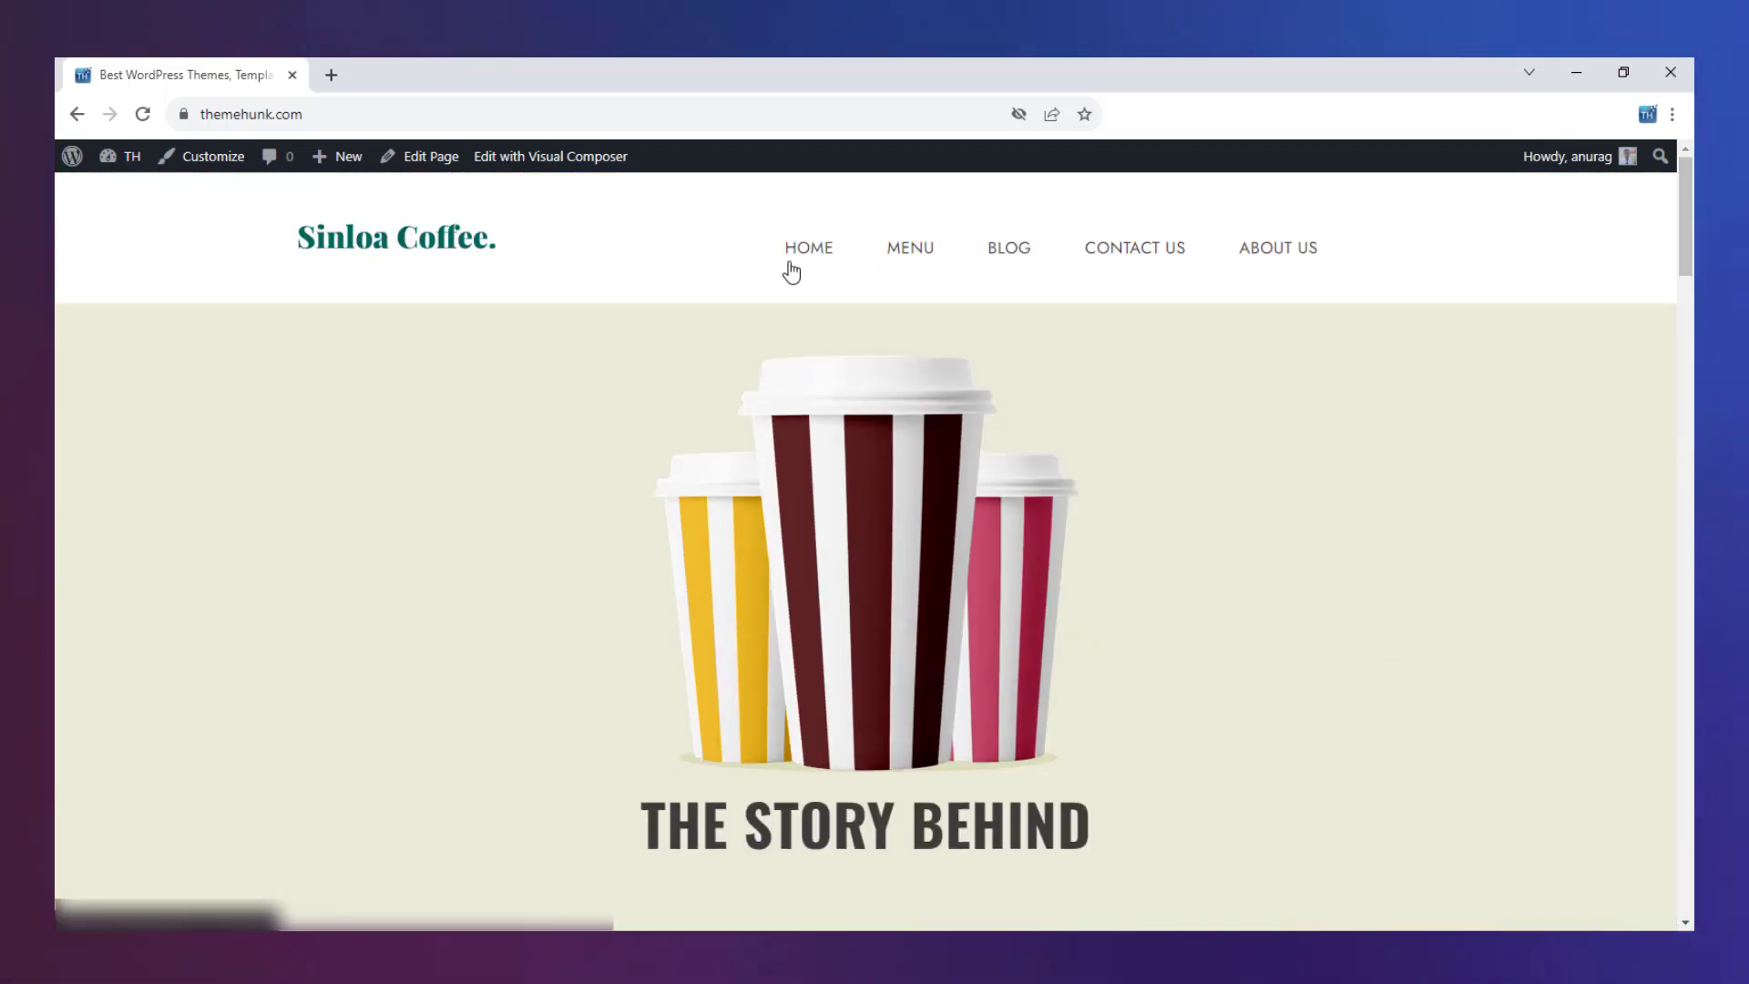